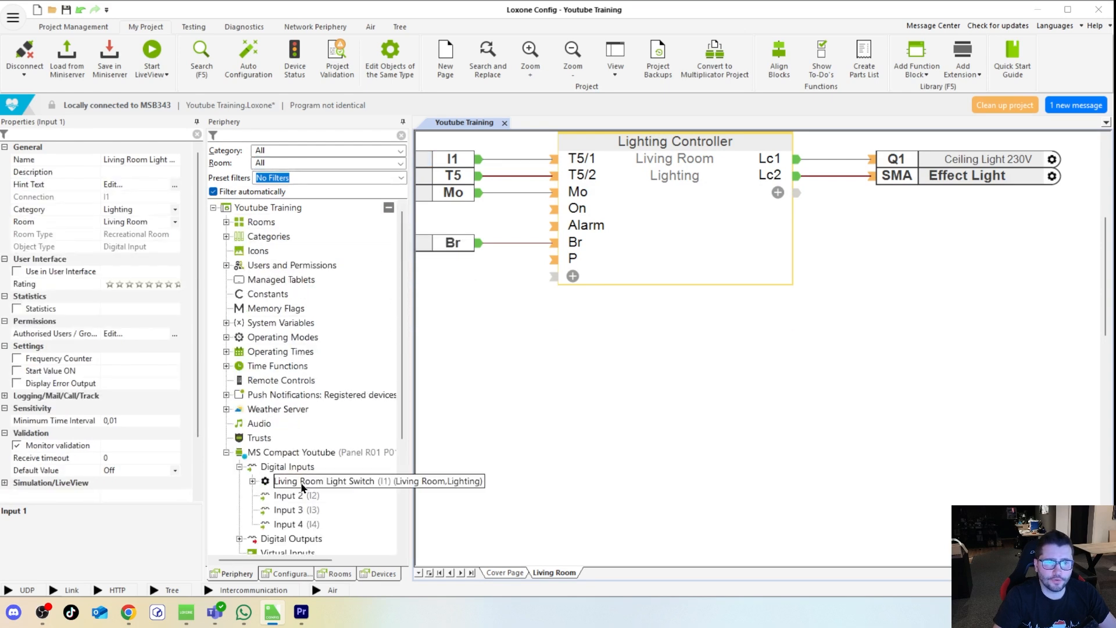
Step: View the terminal diagram of the MS Compact Youtube Miniserver, and return to the Living Room page through the digital input's reference
{"action": "double_click", "coordinate": [296, 454]}
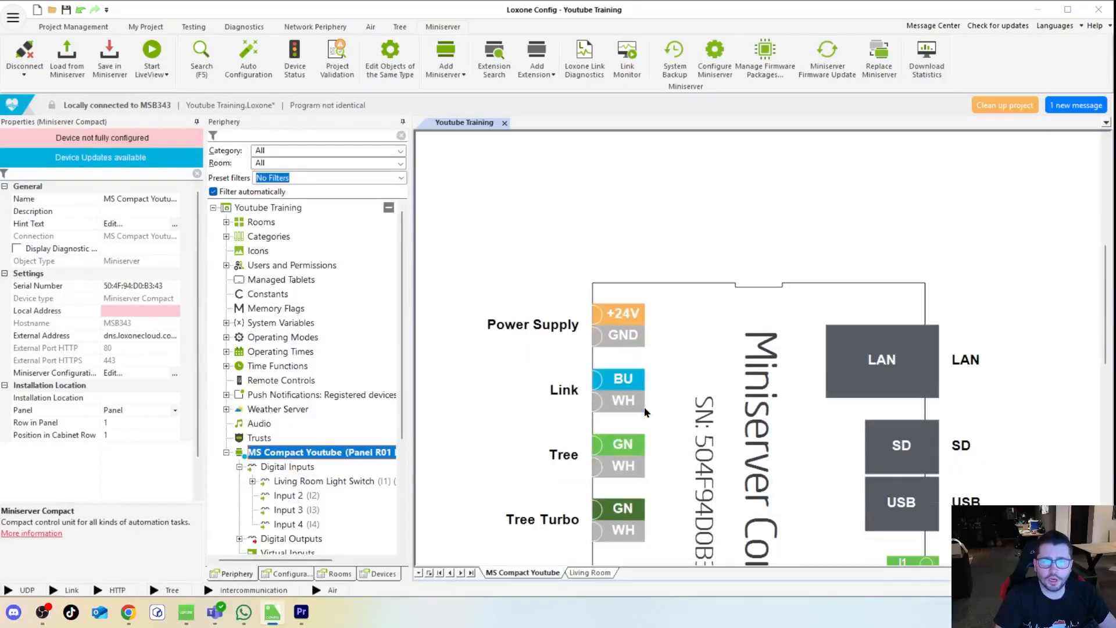
{"action": "scroll", "coordinate": [742, 404], "scroll_direction": "down", "scroll_amount": 1}
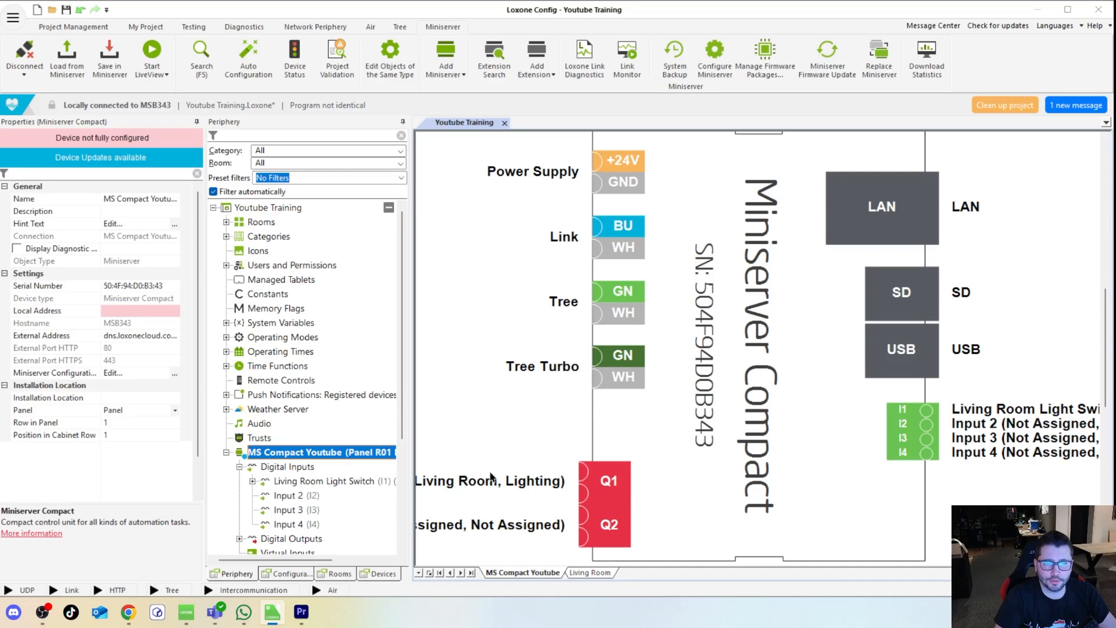
{"action": "double_click", "coordinate": [292, 481]}
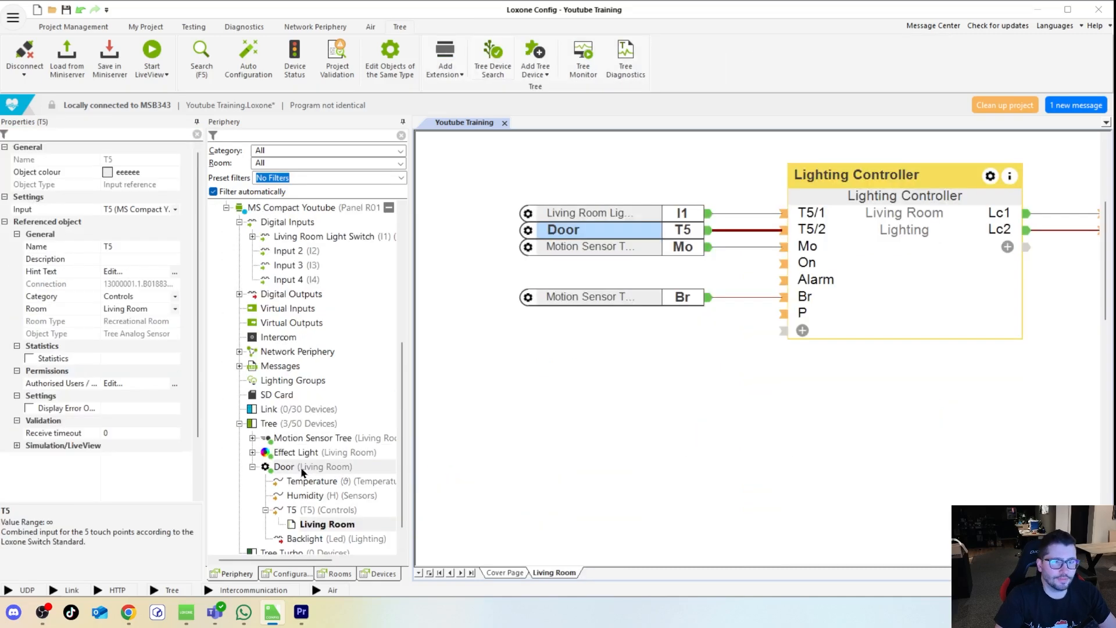
Step: Examine the Door touch device's Temperature, Humidity, T5 and Backlight entries, and locate the T5 reference on the Living Room page
{"action": "left_click", "coordinate": [298, 465]}
{"action": "left_click", "coordinate": [332, 483]}
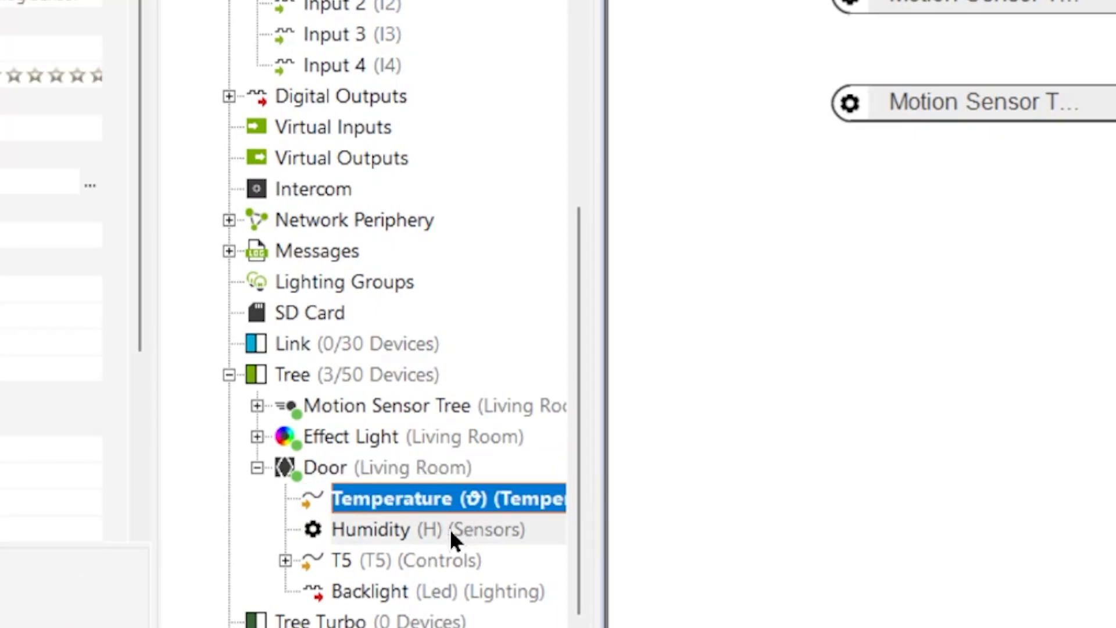
{"action": "left_click", "coordinate": [450, 530]}
{"action": "left_click", "coordinate": [442, 561]}
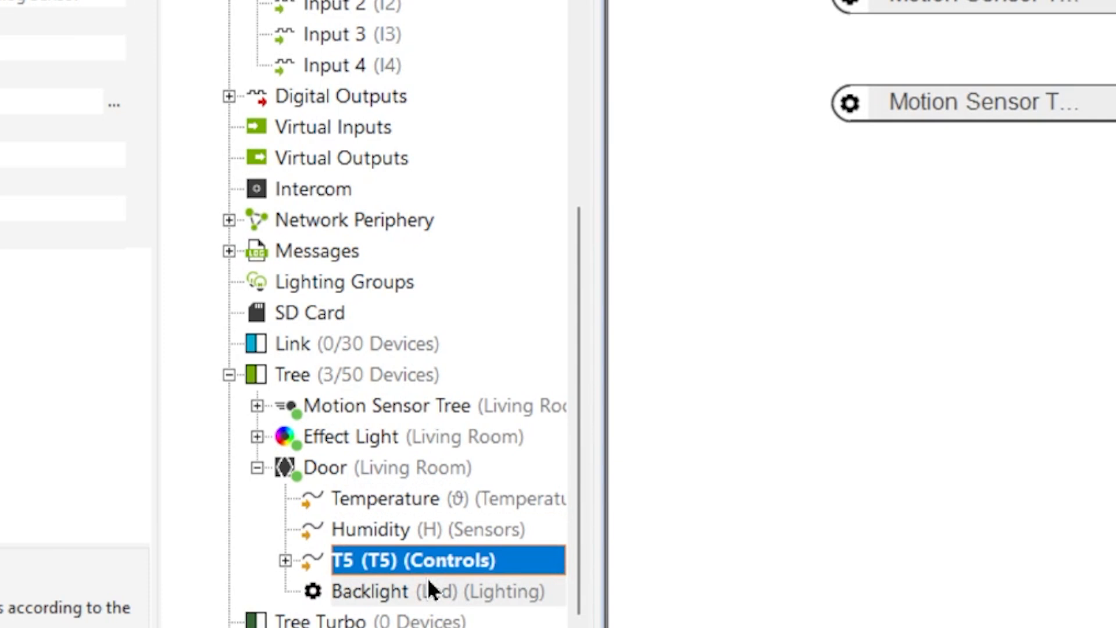
{"action": "left_click", "coordinate": [411, 588]}
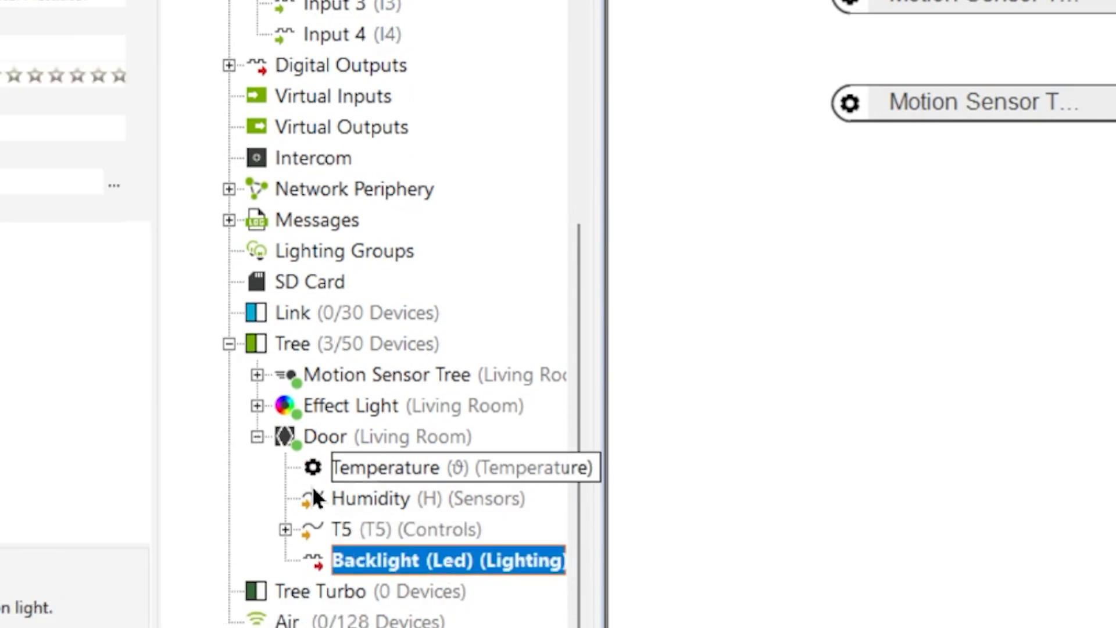
{"action": "left_click", "coordinate": [285, 529]}
{"action": "left_click", "coordinate": [304, 511]}
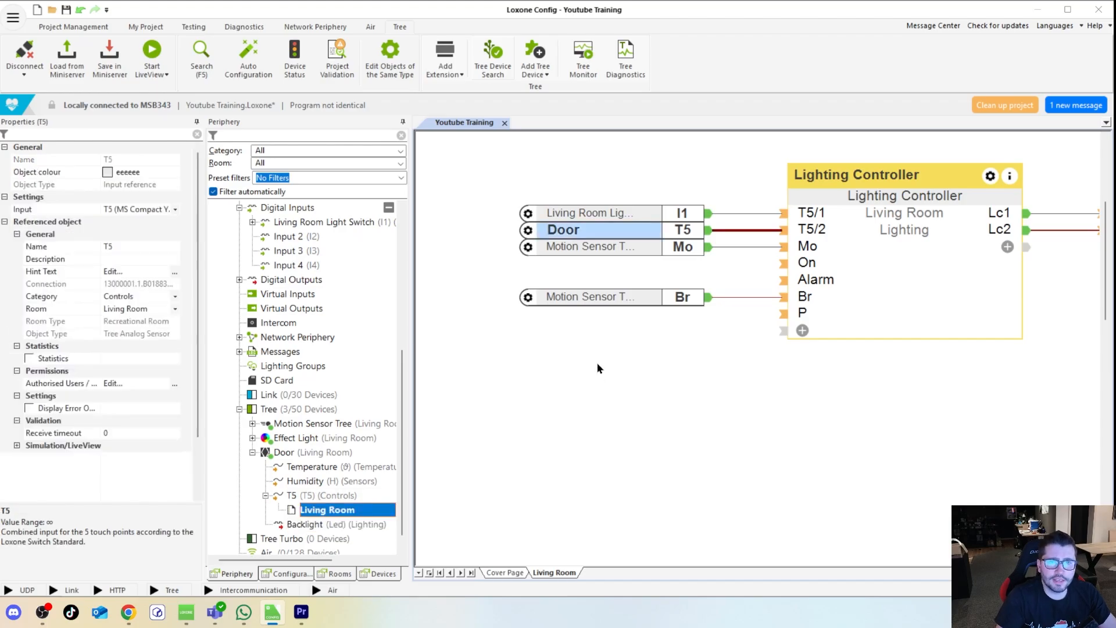
Step: Start LiveView with Manual Value Adjustment and open the simulated touch surface of the Door T5 input
{"action": "left_click", "coordinate": [598, 368]}
{"action": "left_click", "coordinate": [149, 65]}
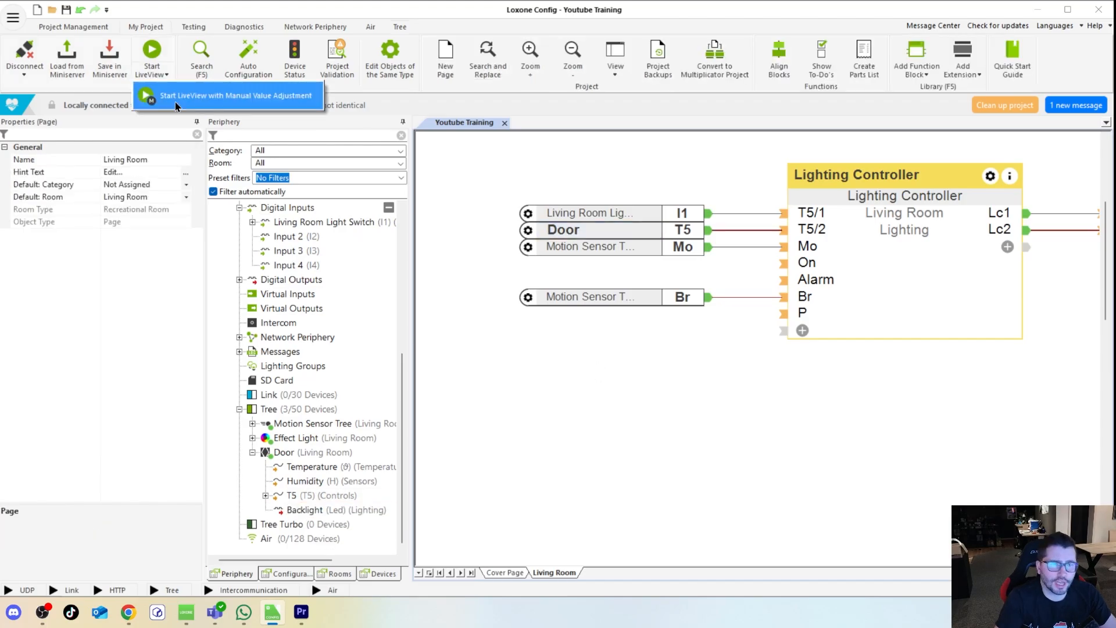
{"action": "scroll", "coordinate": [659, 239], "scroll_direction": "up", "scroll_amount": 4}
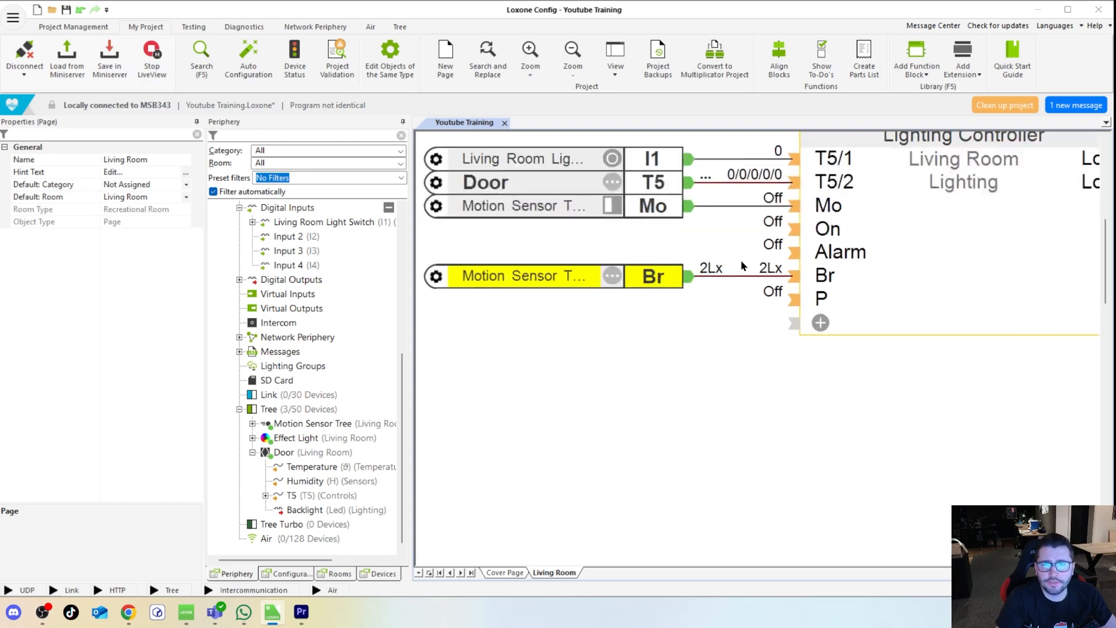
{"action": "scroll", "coordinate": [654, 232], "scroll_direction": "down", "scroll_amount": 1}
{"action": "left_click", "coordinate": [498, 294]}
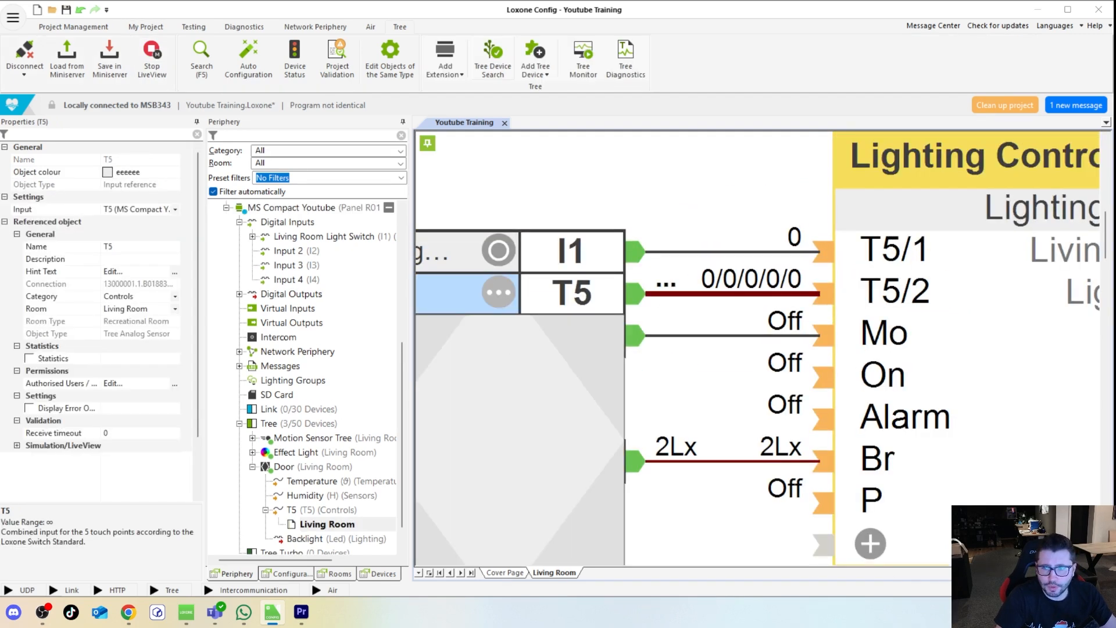
{"action": "left_click_drag", "start_coordinate": [985, 572], "coordinate": [980, 572]}
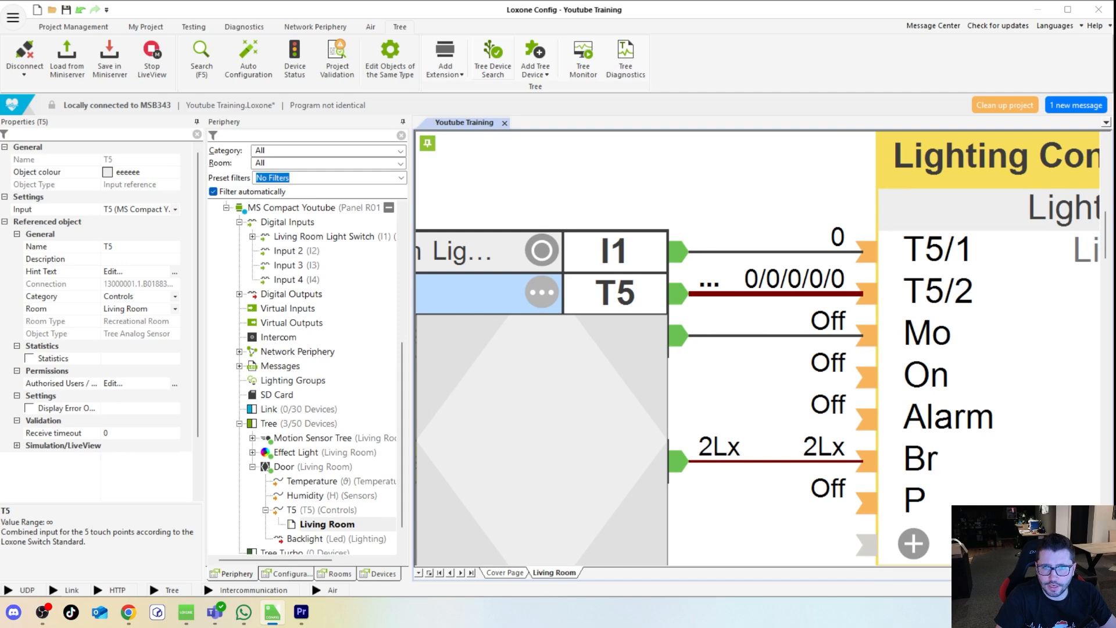
Step: Simulate touches on the centre and all four corners of the Door T5 surface to examine the signals sent to T5/2
{"action": "left_click", "coordinate": [548, 422]}
{"action": "left_click", "coordinate": [548, 422]}
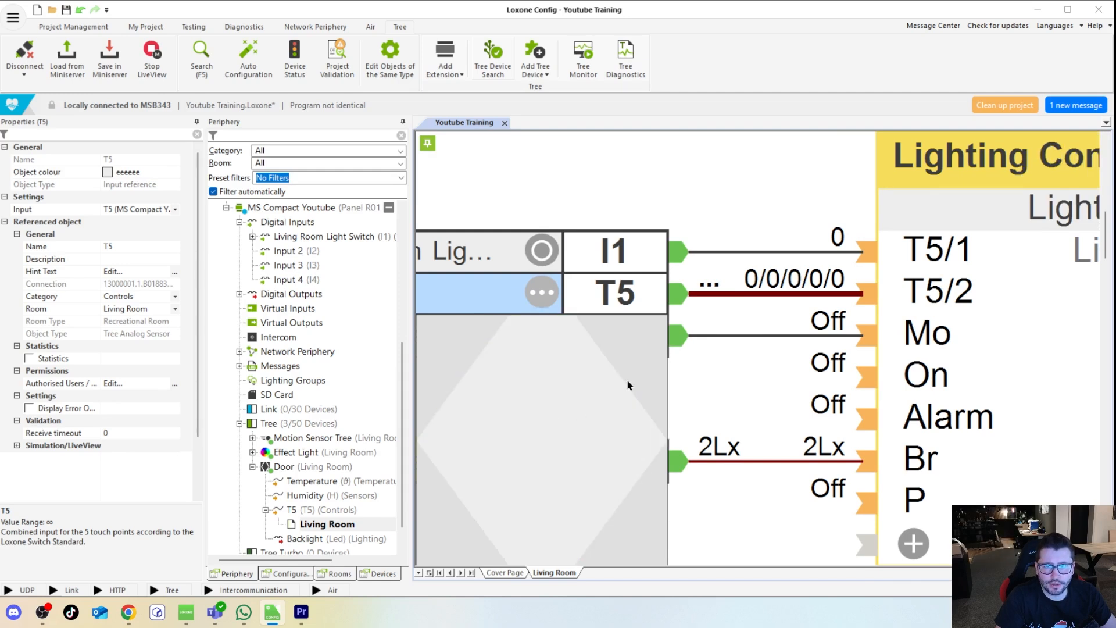
{"action": "left_click", "coordinate": [573, 396]}
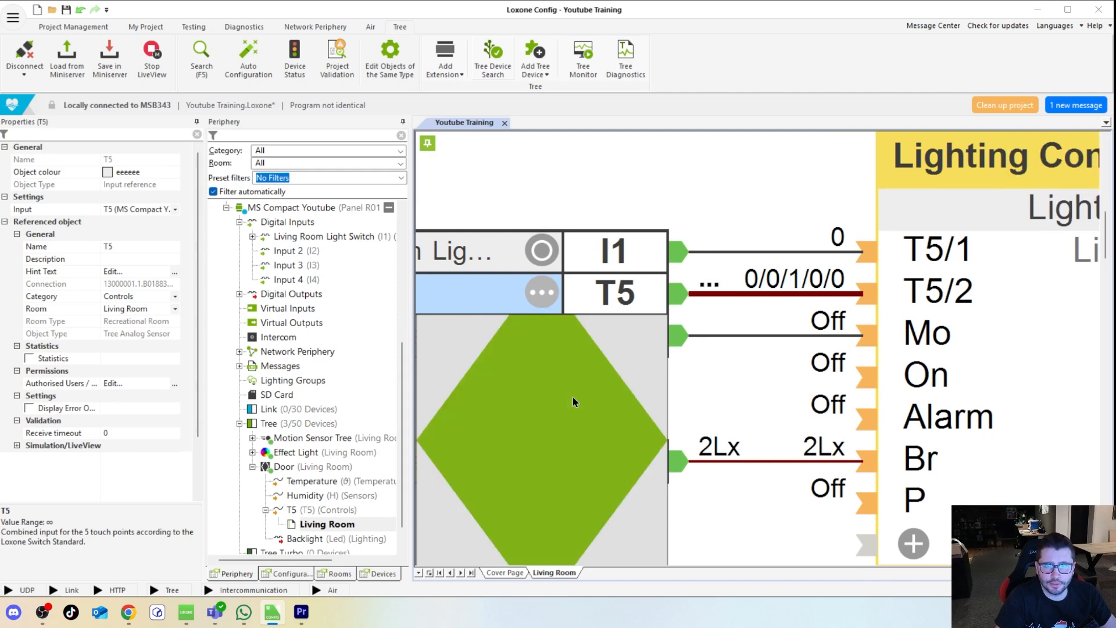
{"action": "left_click", "coordinate": [454, 354]}
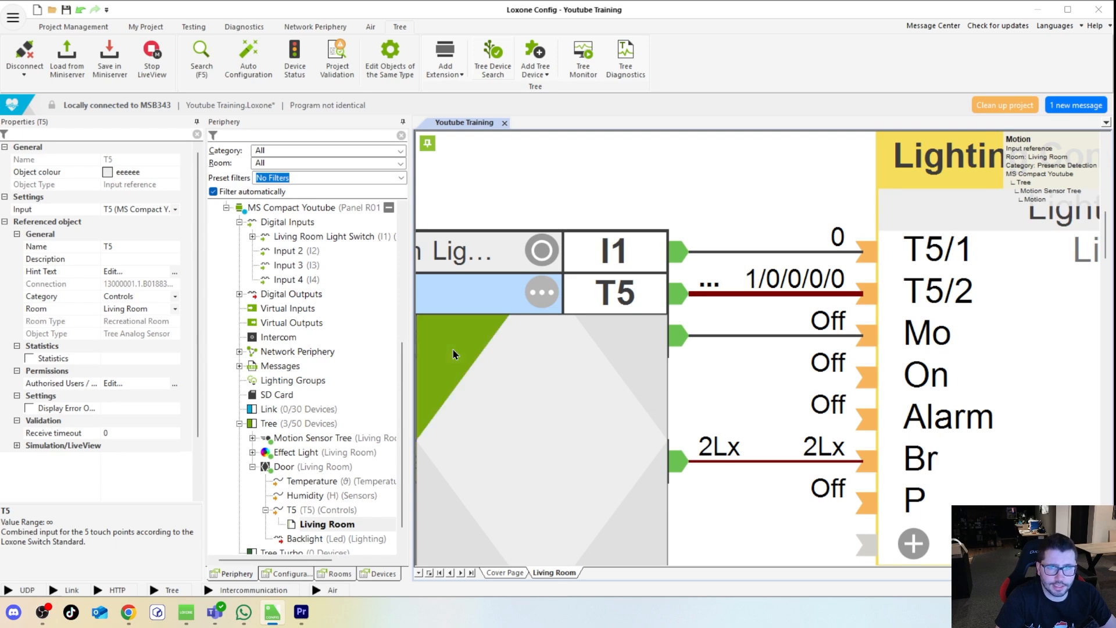
{"action": "left_click", "coordinate": [627, 351]}
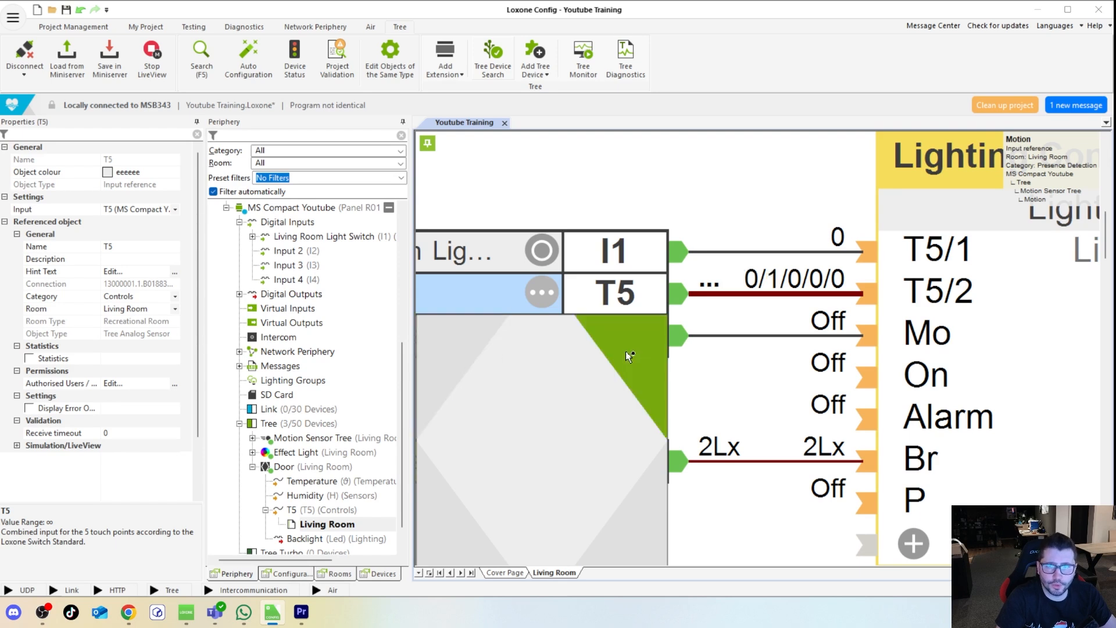
{"action": "left_click", "coordinate": [527, 399]}
{"action": "left_click", "coordinate": [430, 479]}
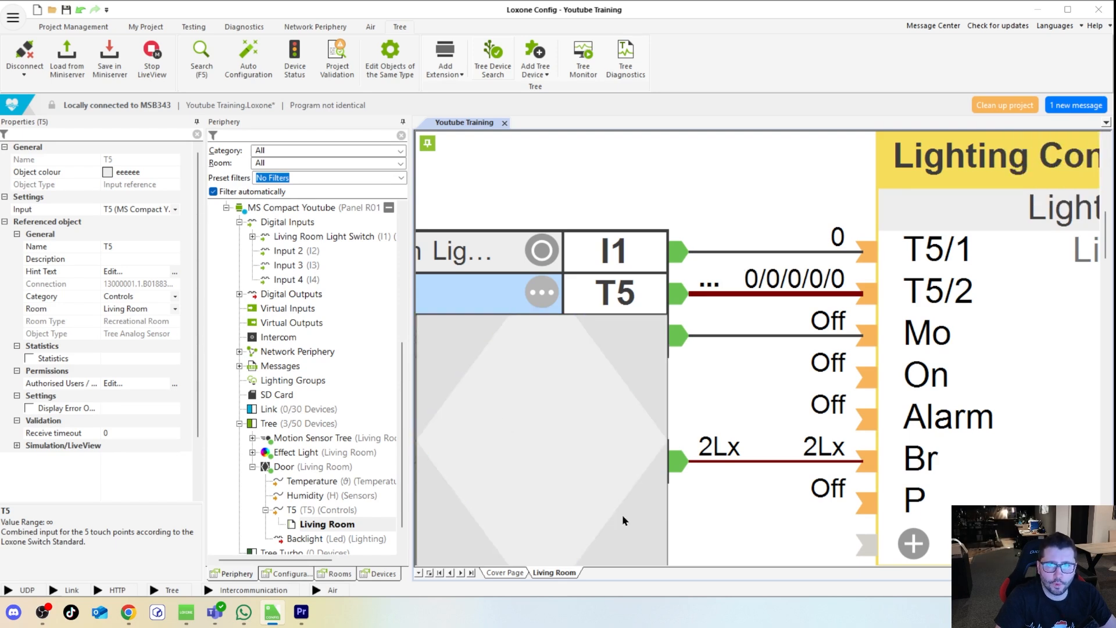
{"action": "left_click", "coordinate": [644, 526]}
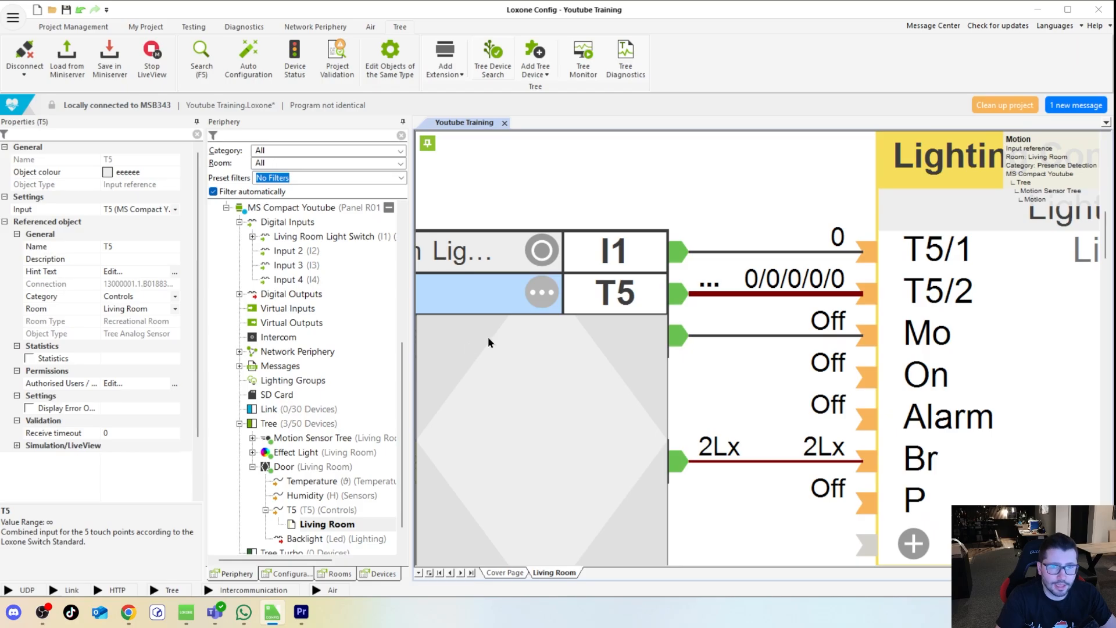
Step: Trigger the corner touch points of the Door T5 input again, comparing the upper and lower points on each side
{"action": "left_click", "coordinate": [450, 348]}
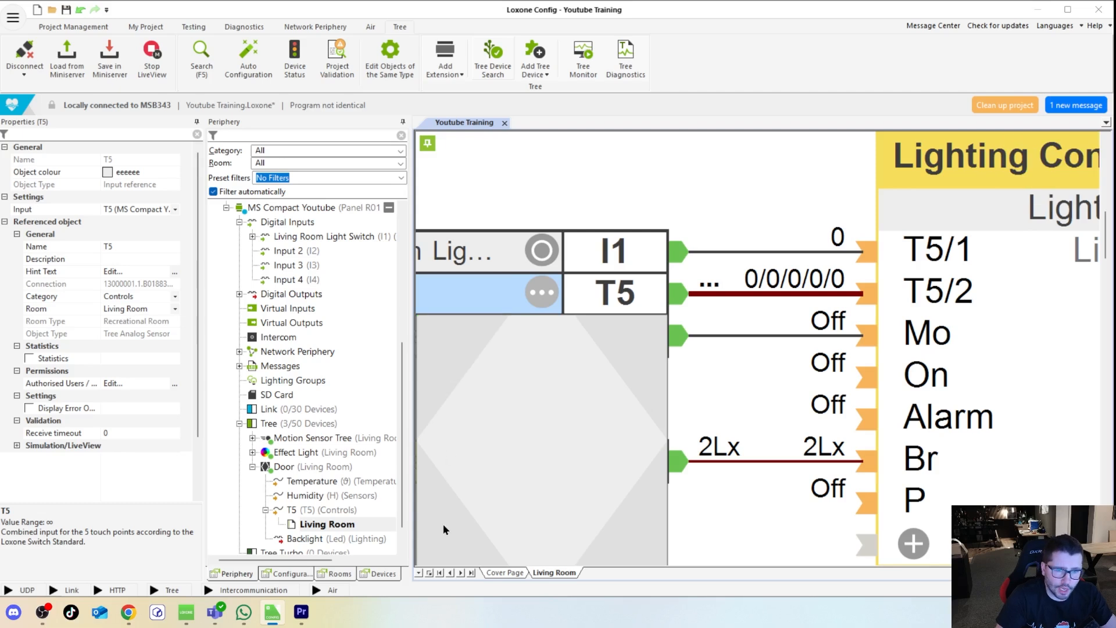
{"action": "left_click", "coordinate": [650, 356]}
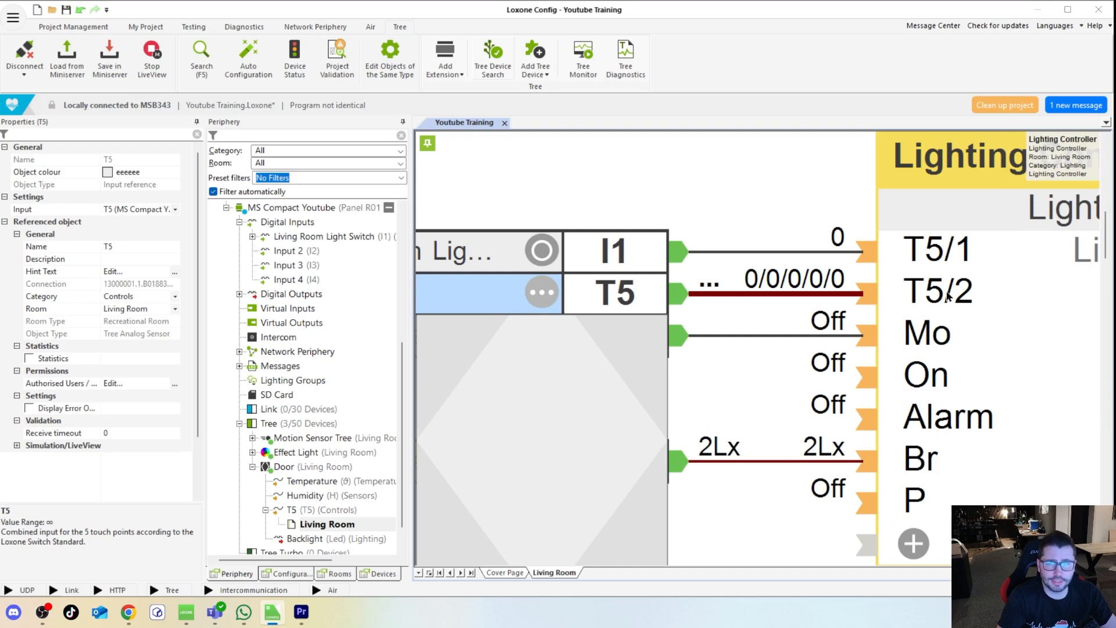
{"action": "left_click", "coordinate": [448, 348]}
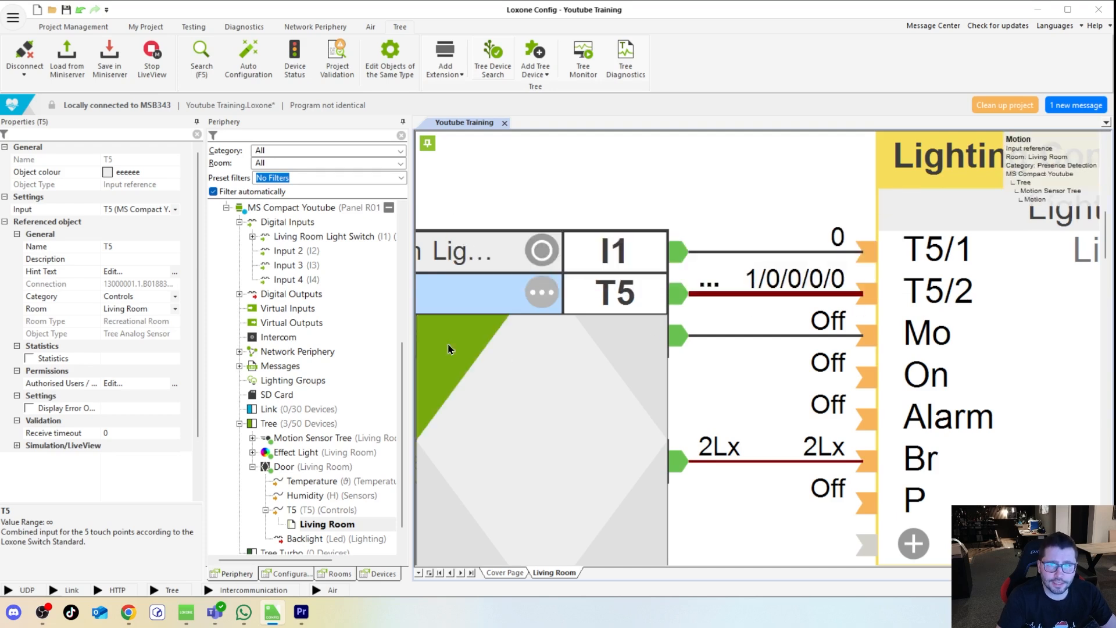
{"action": "left_click", "coordinate": [439, 546]}
{"action": "left_click", "coordinate": [639, 347]}
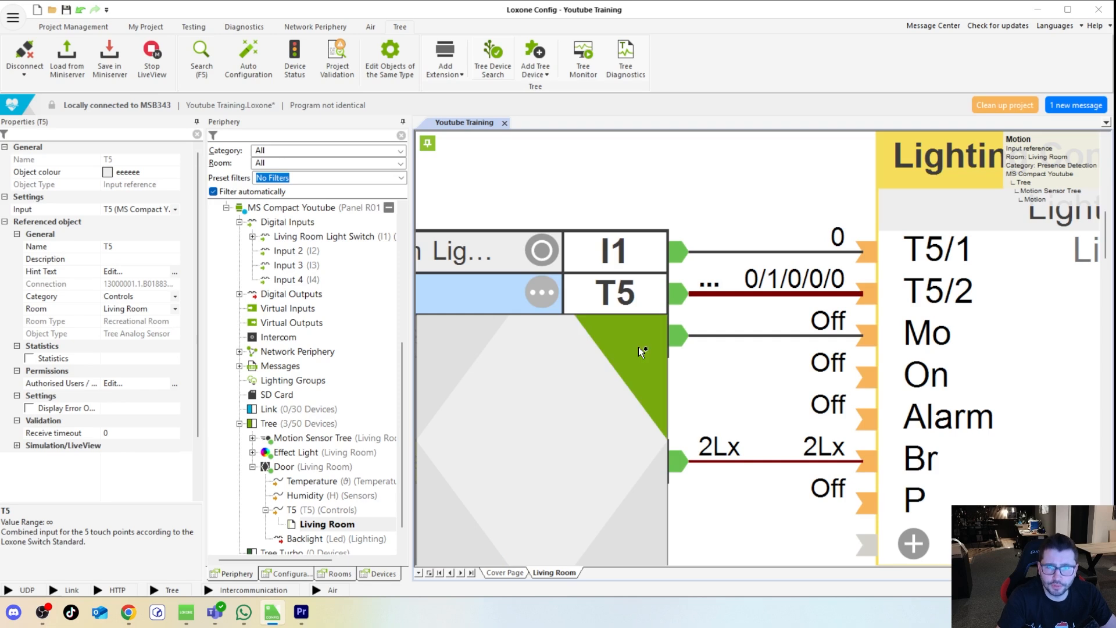
{"action": "left_click", "coordinate": [646, 538]}
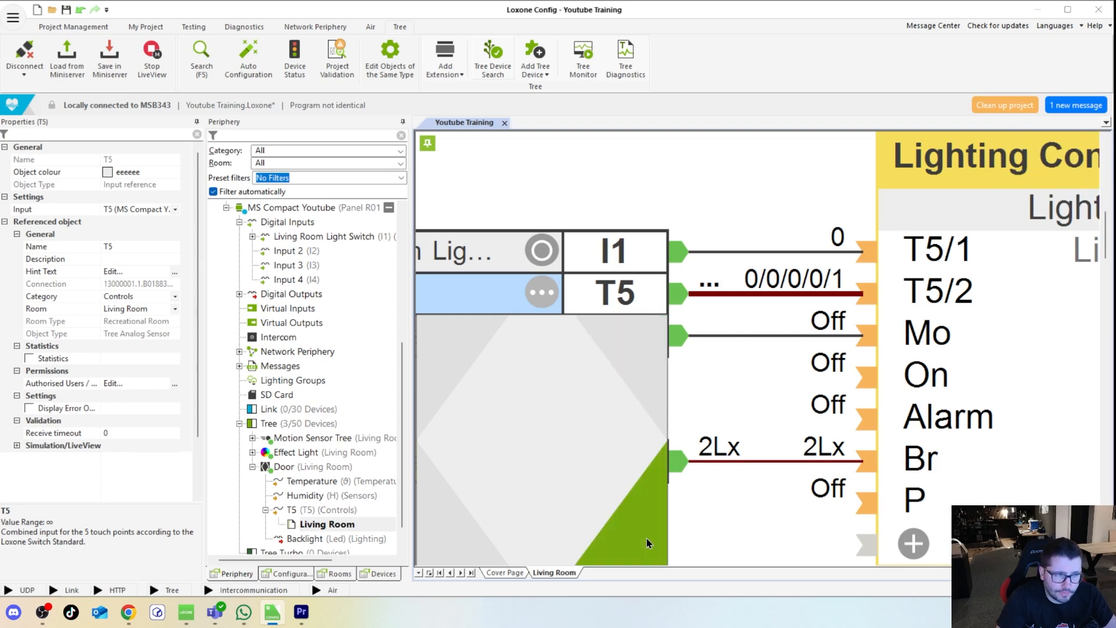
Step: Enable Show Button 1 to 5 in the settings of the Door touch device
{"action": "left_click", "coordinate": [286, 469]}
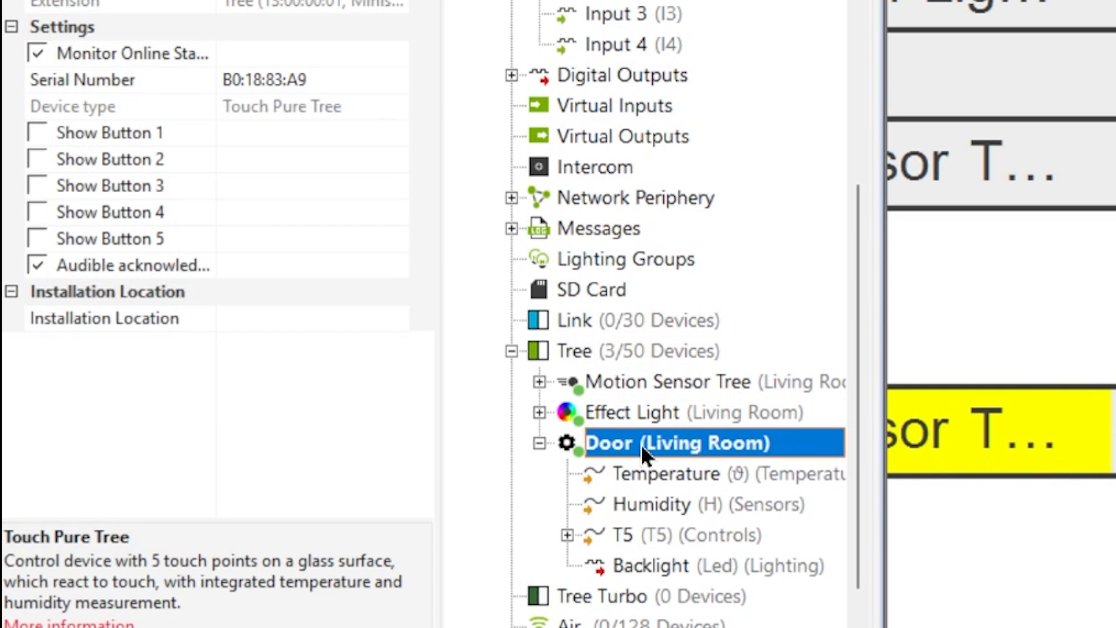
{"action": "left_click", "coordinate": [37, 133]}
{"action": "left_click", "coordinate": [37, 160]}
{"action": "left_click", "coordinate": [37, 185]}
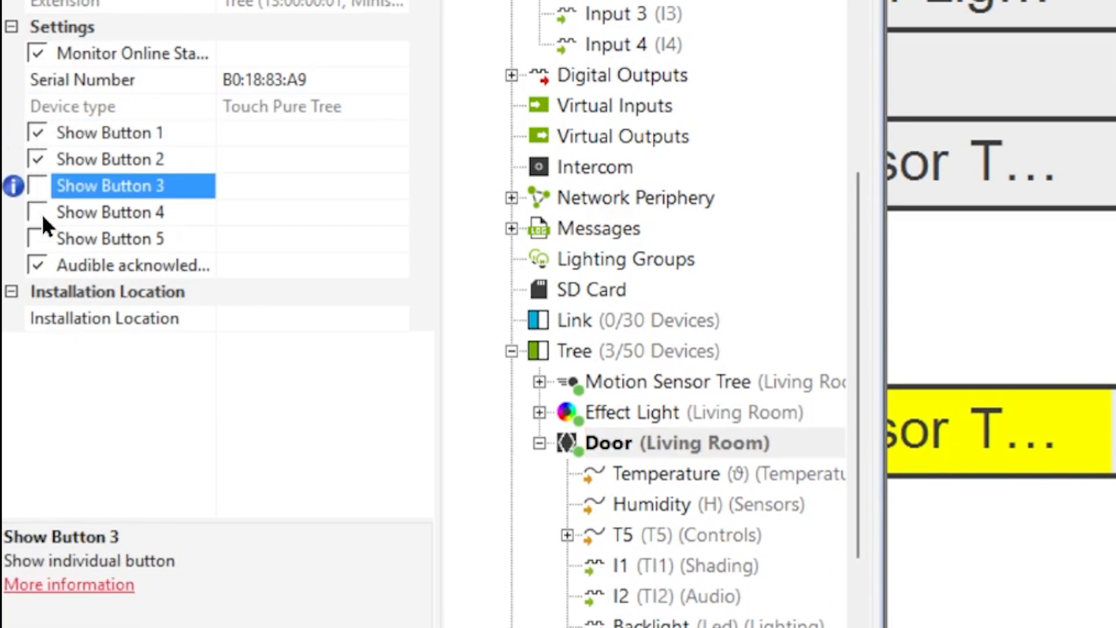
{"action": "left_click", "coordinate": [37, 212]}
{"action": "left_click", "coordinate": [37, 239]}
Step: Place the Door device's I1 to I5 inputs on the Living Room page below the brightness input, and delete them again
{"action": "scroll", "coordinate": [692, 396], "scroll_direction": "down", "scroll_amount": 2}
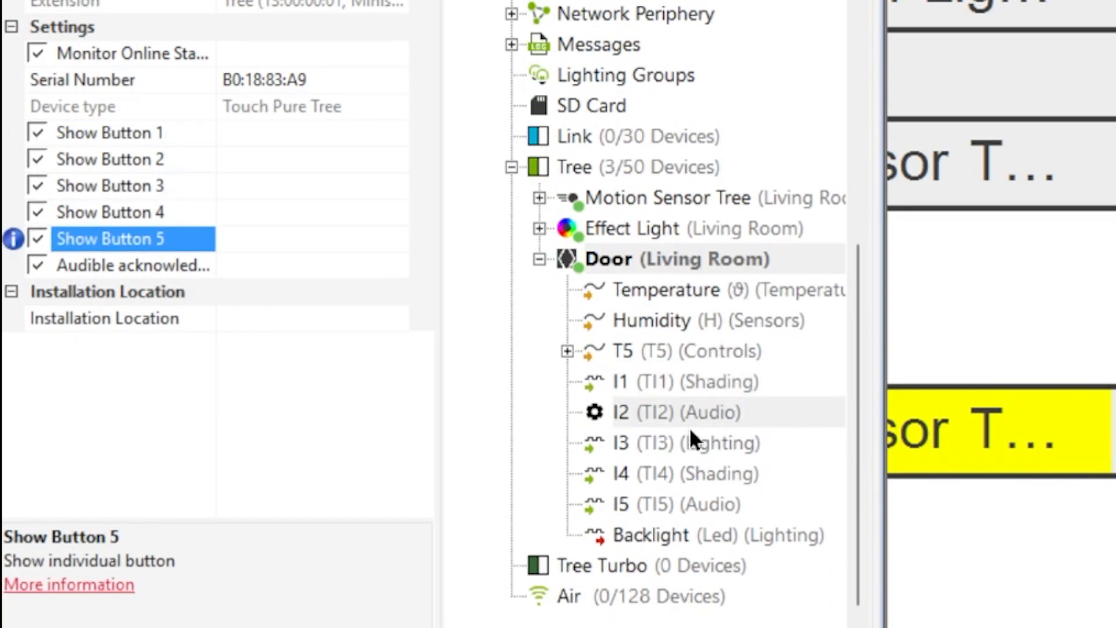
{"action": "left_click", "coordinate": [632, 375]}
{"action": "left_click", "coordinate": [669, 501], "text": "shift"}
{"action": "left_click_drag", "start_coordinate": [668, 501], "coordinate": [1115, 377]}
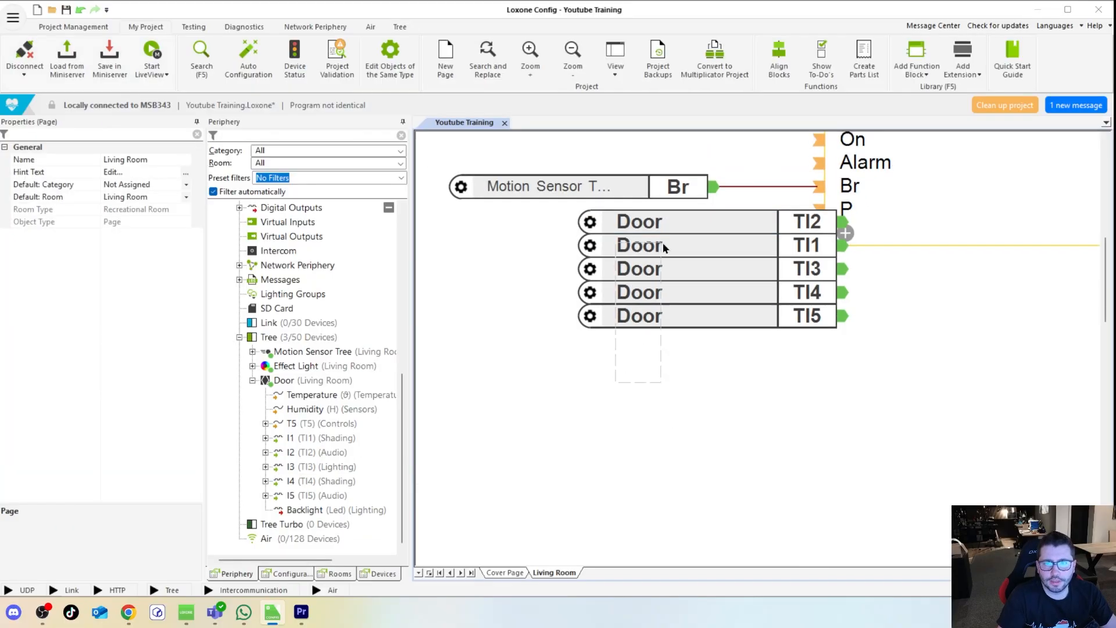
{"action": "left_click_drag", "start_coordinate": [662, 242], "coordinate": [660, 239]}
{"action": "left_click_drag", "start_coordinate": [647, 241], "coordinate": [566, 265]}
{"action": "scroll", "coordinate": [581, 285], "scroll_direction": "up", "scroll_amount": 1}
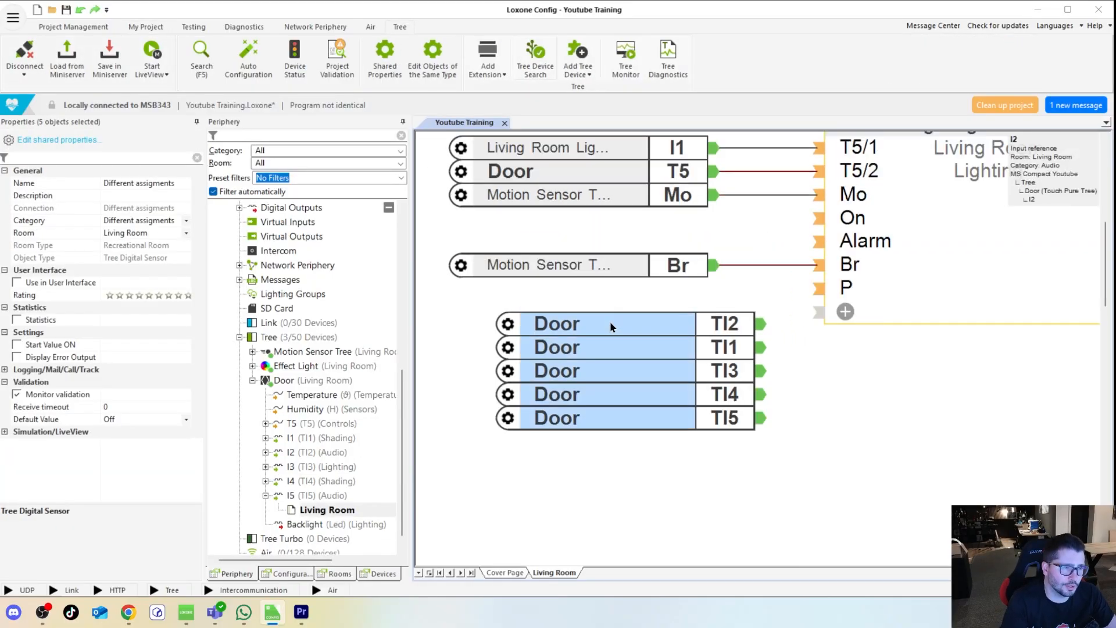
{"action": "key", "text": "Delete"}
Step: Examine the Motion Sensor Tree device's Brightness and Motion inputs and locate their references on the Living Room page
{"action": "scroll", "coordinate": [637, 346], "scroll_direction": "down", "scroll_amount": 1}
{"action": "left_click", "coordinate": [545, 297]}
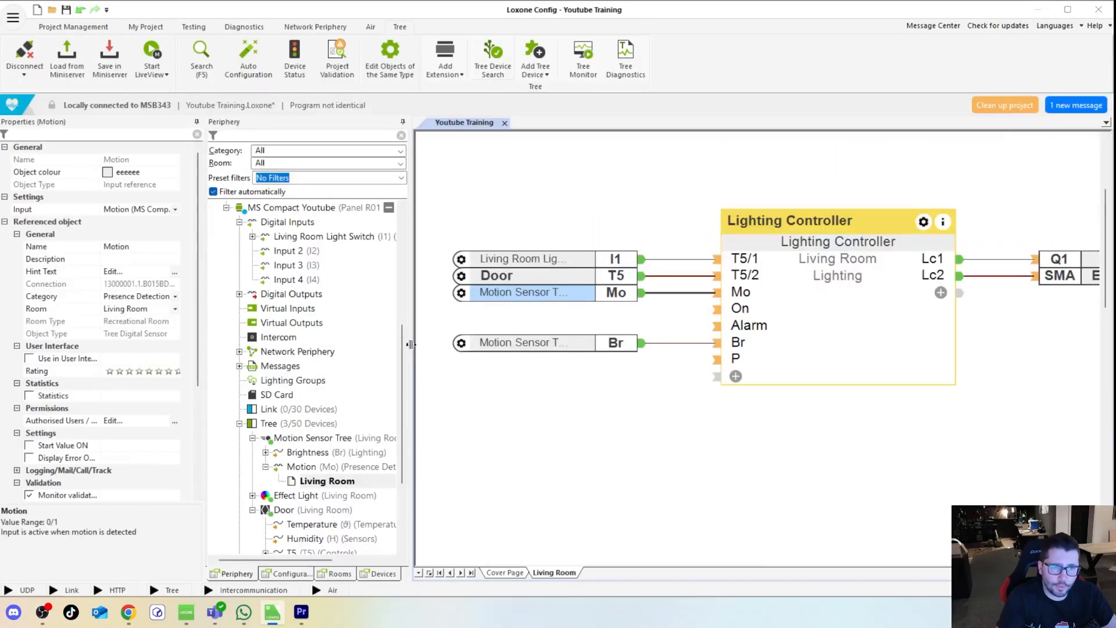
{"action": "left_click", "coordinate": [309, 442]}
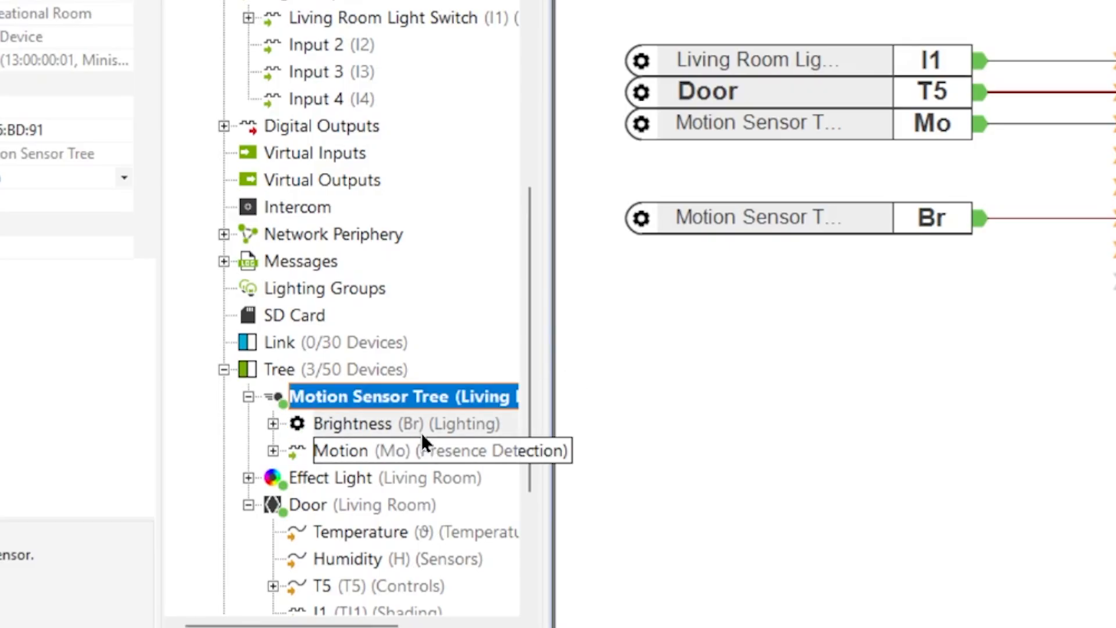
{"action": "scroll", "coordinate": [383, 468], "scroll_direction": "up", "scroll_amount": 2}
{"action": "scroll", "coordinate": [361, 442], "scroll_direction": "down", "scroll_amount": 3}
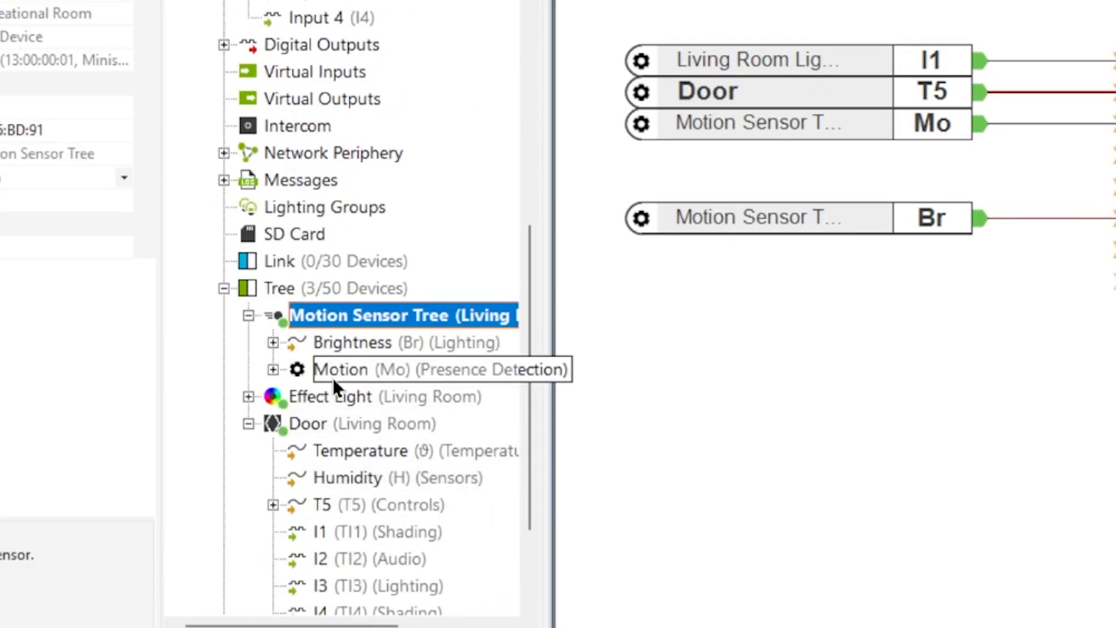
{"action": "left_click", "coordinate": [272, 342]}
{"action": "left_click", "coordinate": [357, 370]}
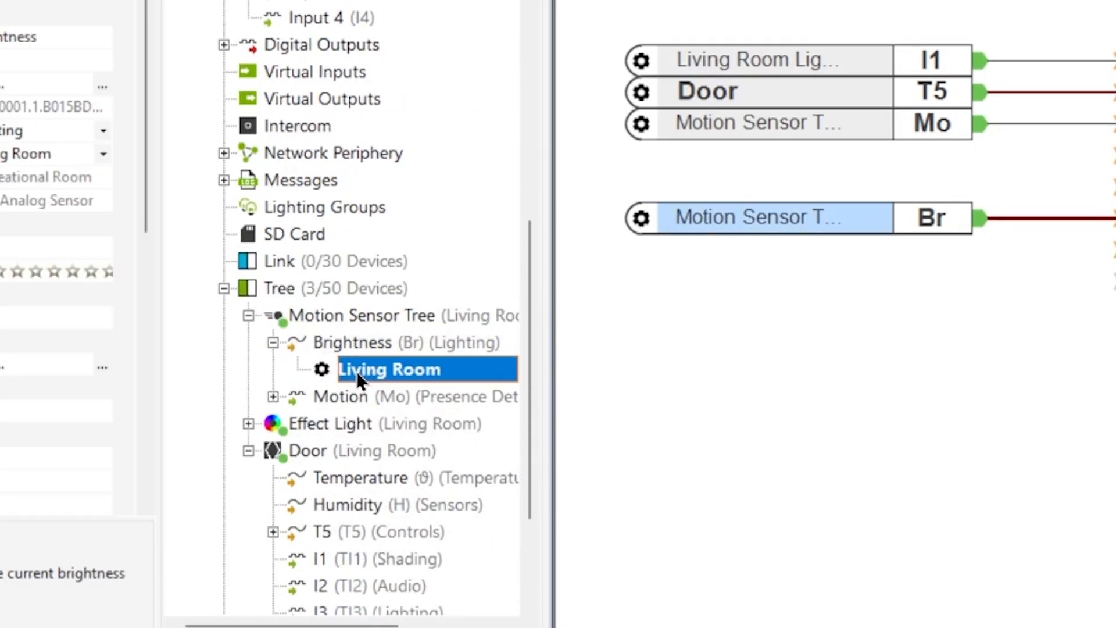
{"action": "left_click", "coordinate": [274, 397]}
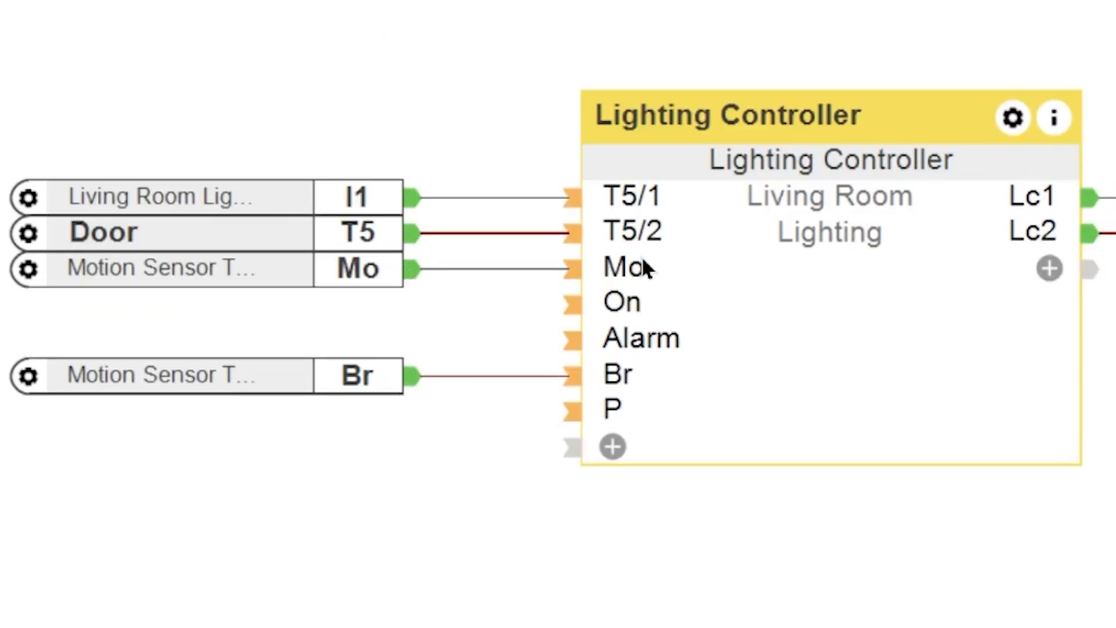
Step: Add the outputs Lc3, Lc4 and Lc5 to the Living Room Lighting Controller block
{"action": "mouse_move", "coordinate": [635, 278]}
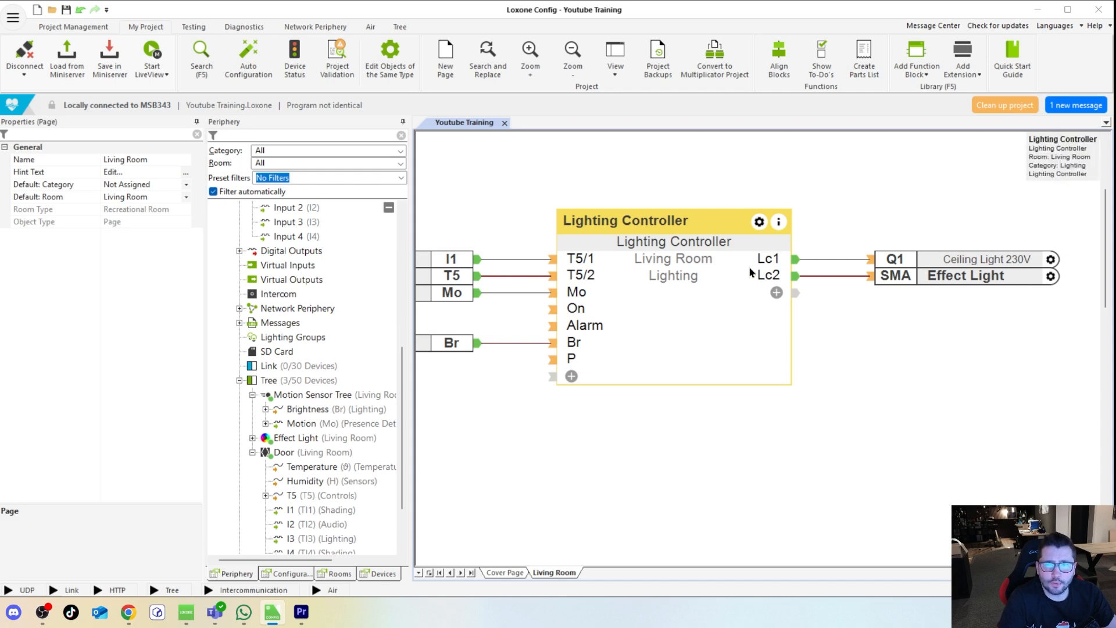
{"action": "mouse_move", "coordinate": [772, 270]}
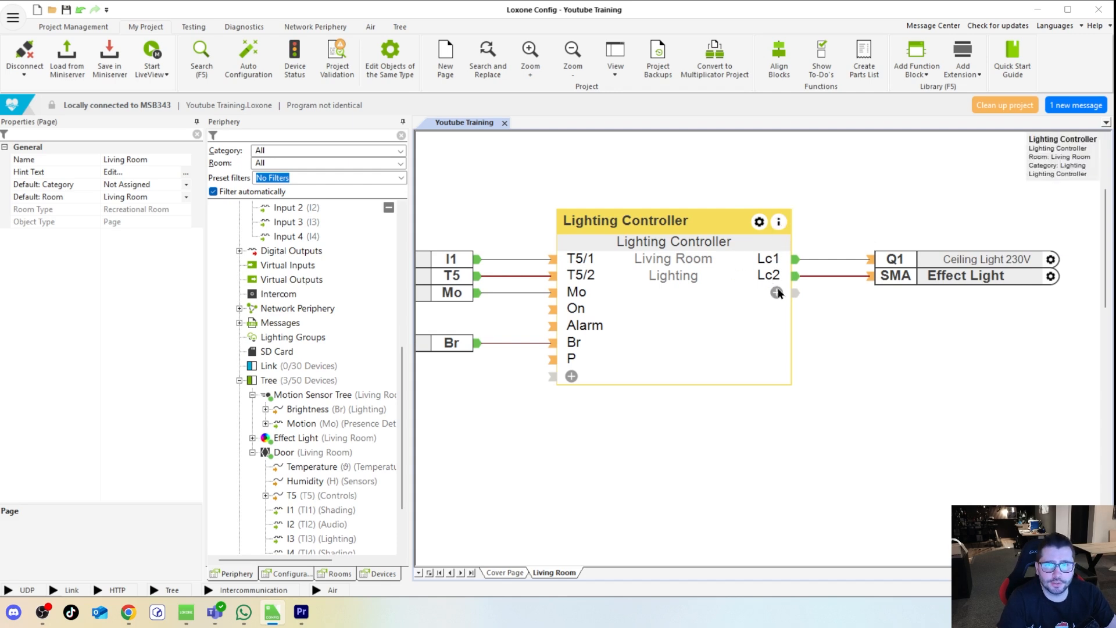
{"action": "left_click", "coordinate": [777, 292]}
{"action": "left_click", "coordinate": [787, 359]}
{"action": "left_click", "coordinate": [787, 371]}
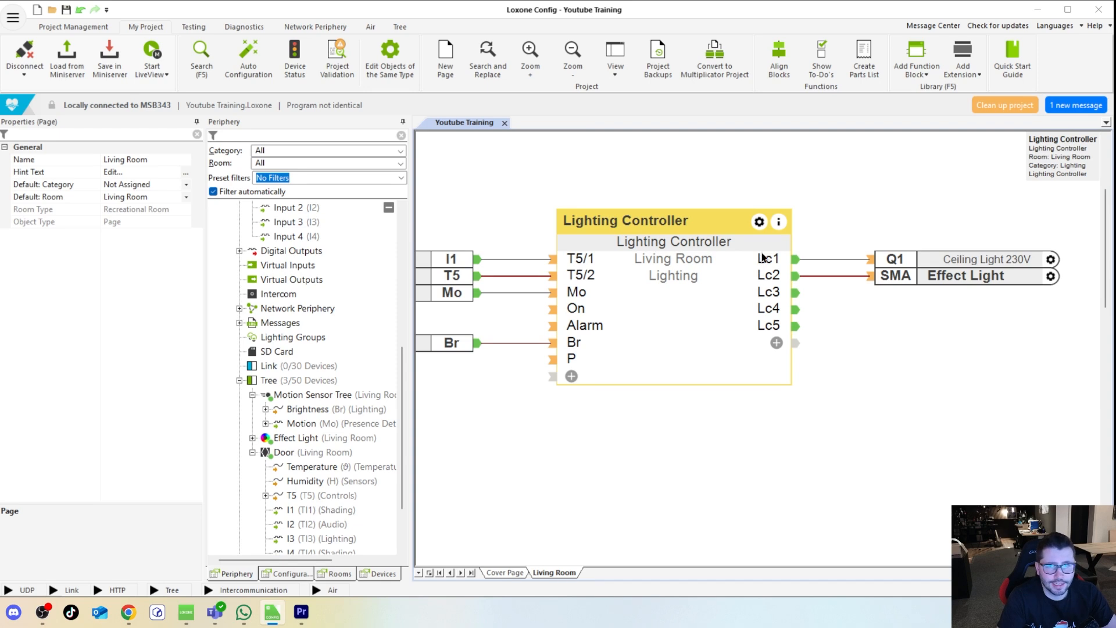
Step: Select the Ceiling Light 230V output and examine its Q1 terminal on the MS Compact Youtube Miniserver's wiring diagram
{"action": "left_click_drag", "start_coordinate": [958, 267], "coordinate": [956, 260]}
{"action": "left_click", "coordinate": [271, 211]}
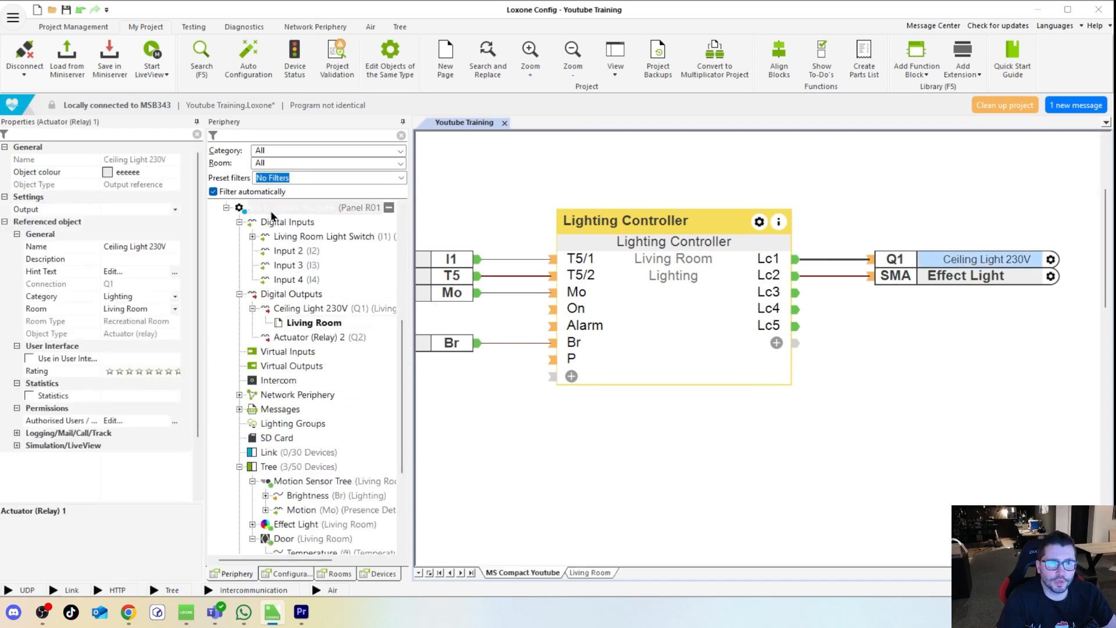
{"action": "scroll", "coordinate": [729, 400], "scroll_direction": "down", "scroll_amount": 8}
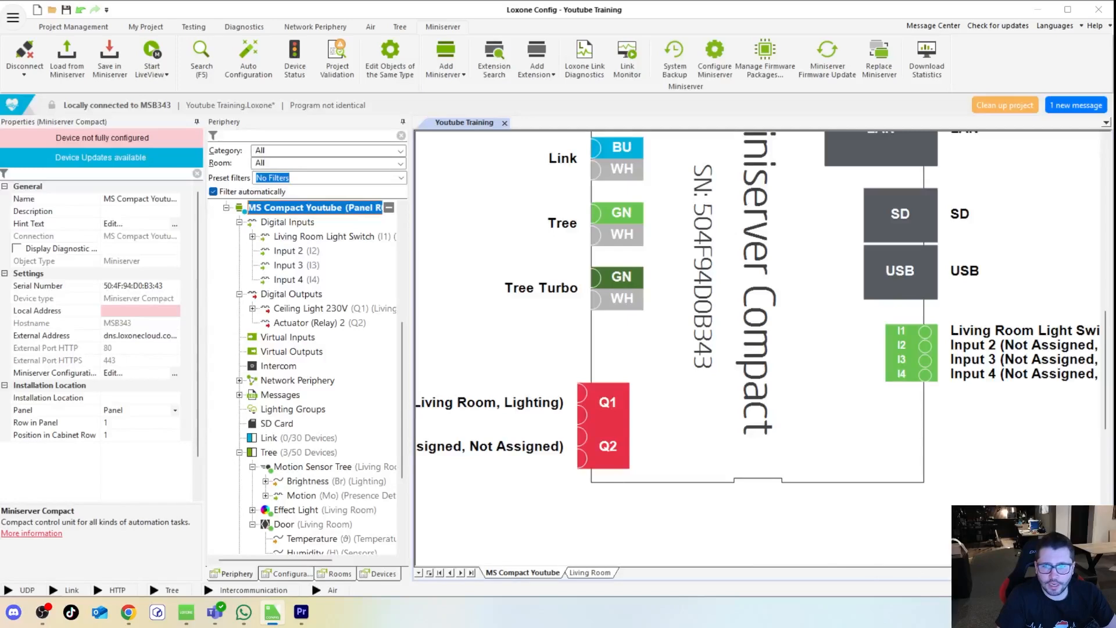
{"action": "scroll", "coordinate": [756, 349], "scroll_direction": "left", "scroll_amount": 5}
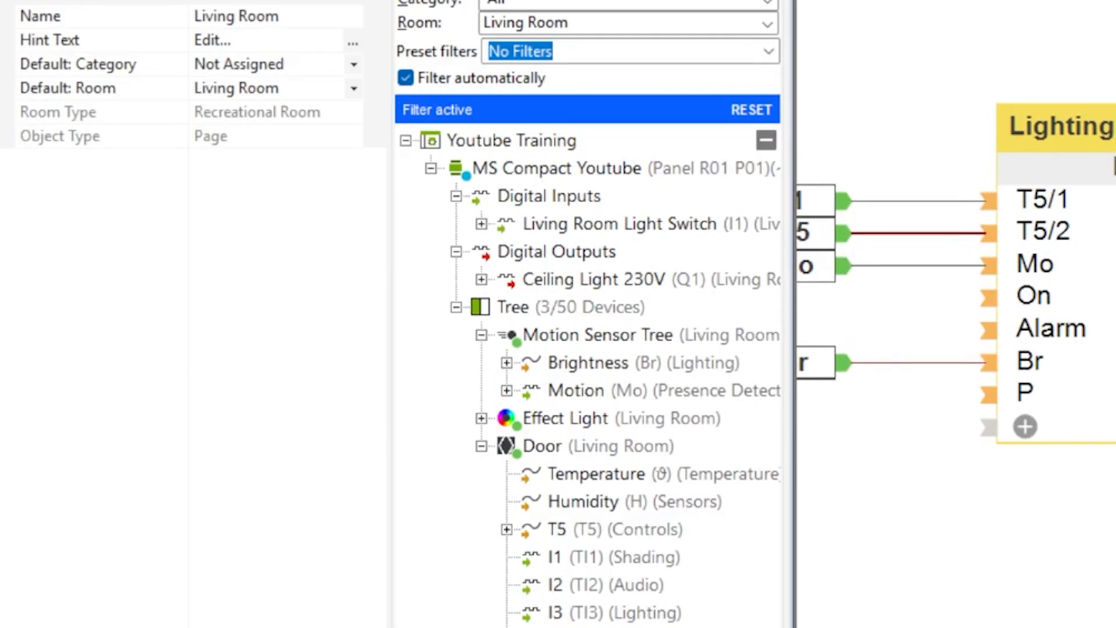
Step: Select the Effect Light in the periphery filtered by Living Room, and save the program in the Miniserver
{"action": "left_click_drag", "start_coordinate": [582, 418], "coordinate": [1104, 465]}
{"action": "left_click", "coordinate": [566, 418]}
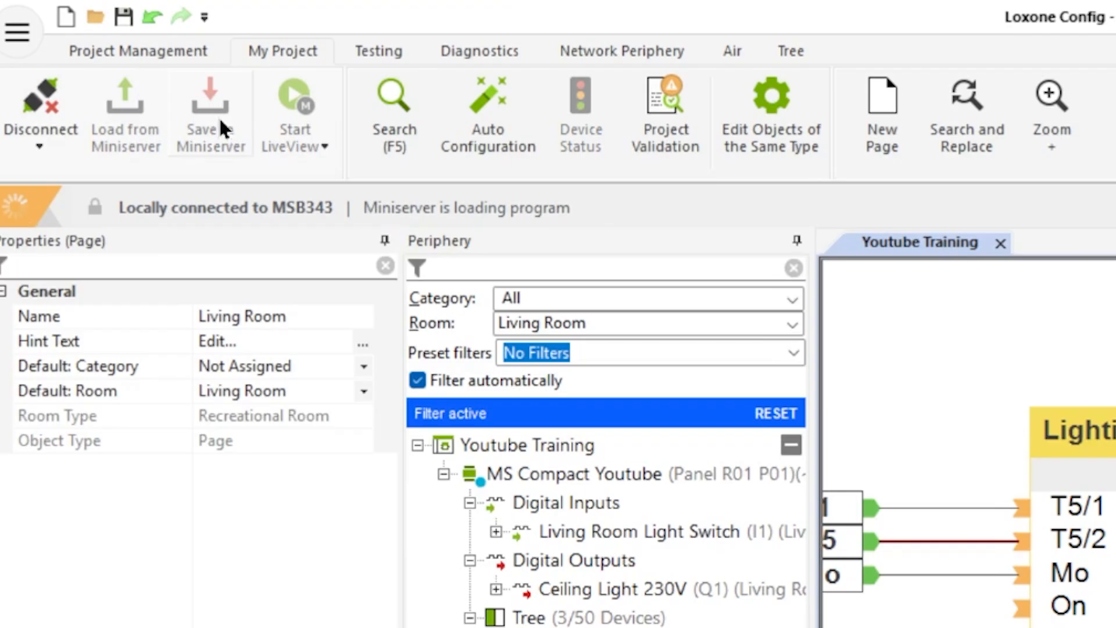
{"action": "scroll", "coordinate": [968, 442], "scroll_direction": "left", "scroll_amount": 3}
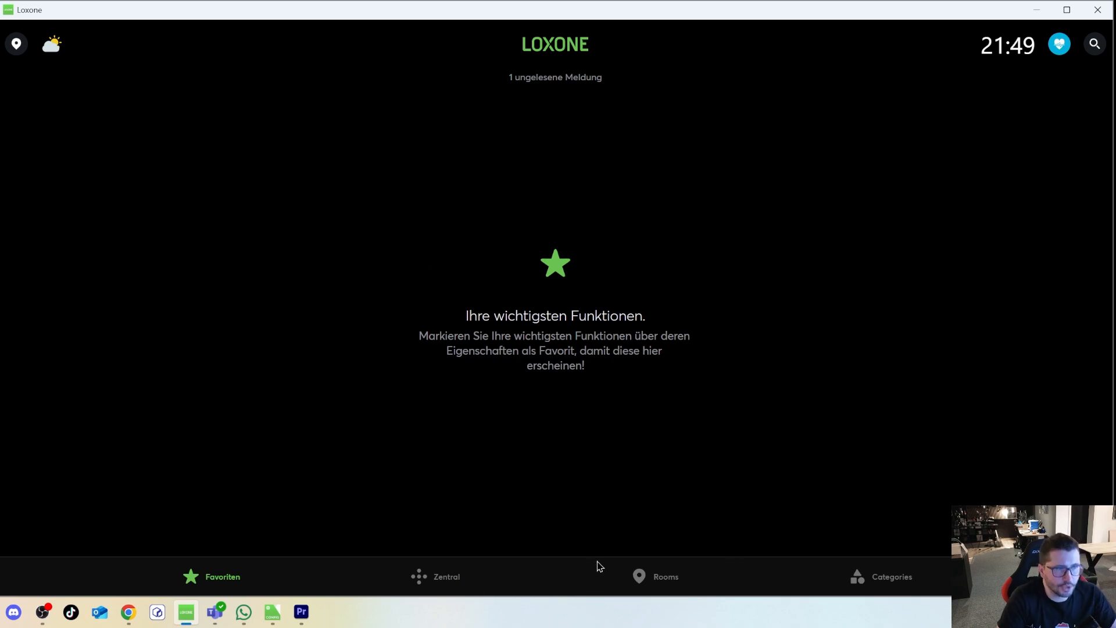
Step: Open the Living Room's lighting control in the Loxone app
{"action": "left_click", "coordinate": [657, 576]}
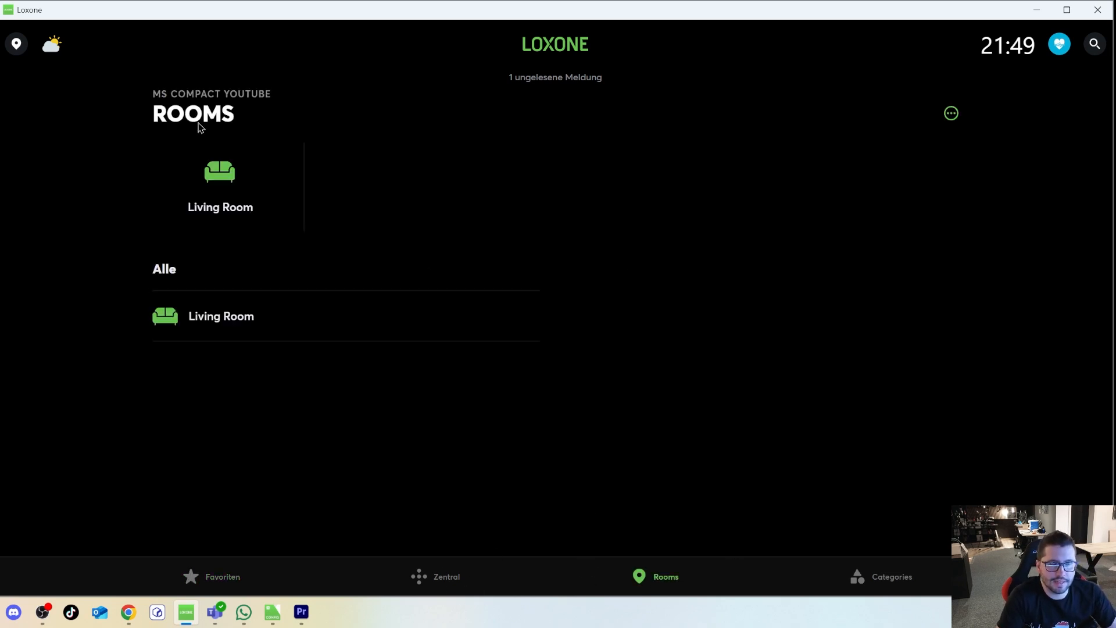
{"action": "left_click", "coordinate": [220, 210]}
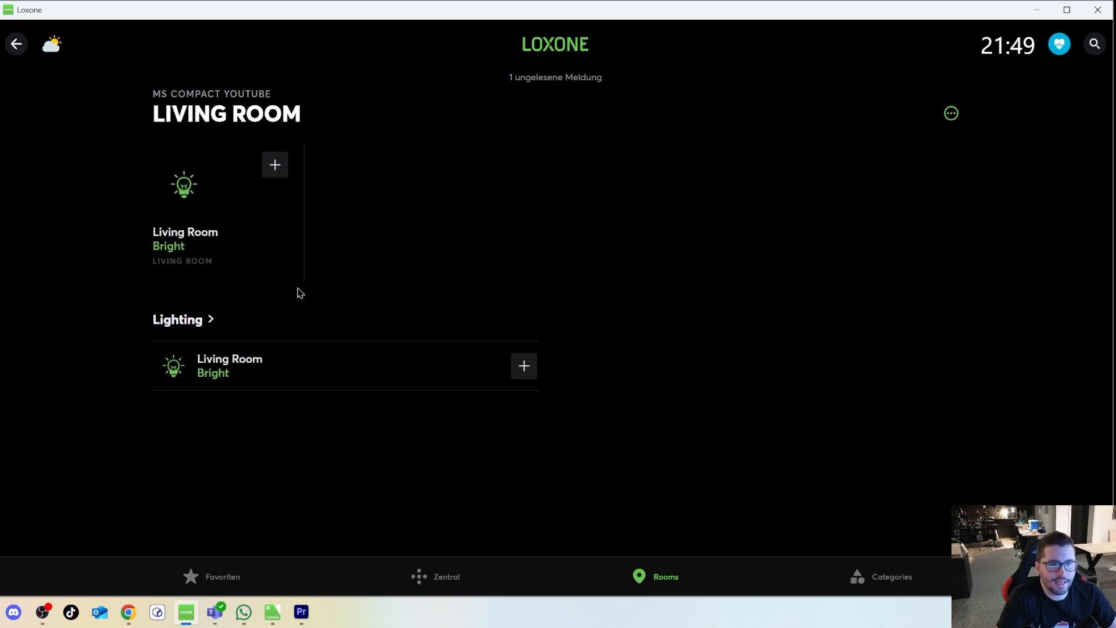
{"action": "left_click", "coordinate": [195, 230]}
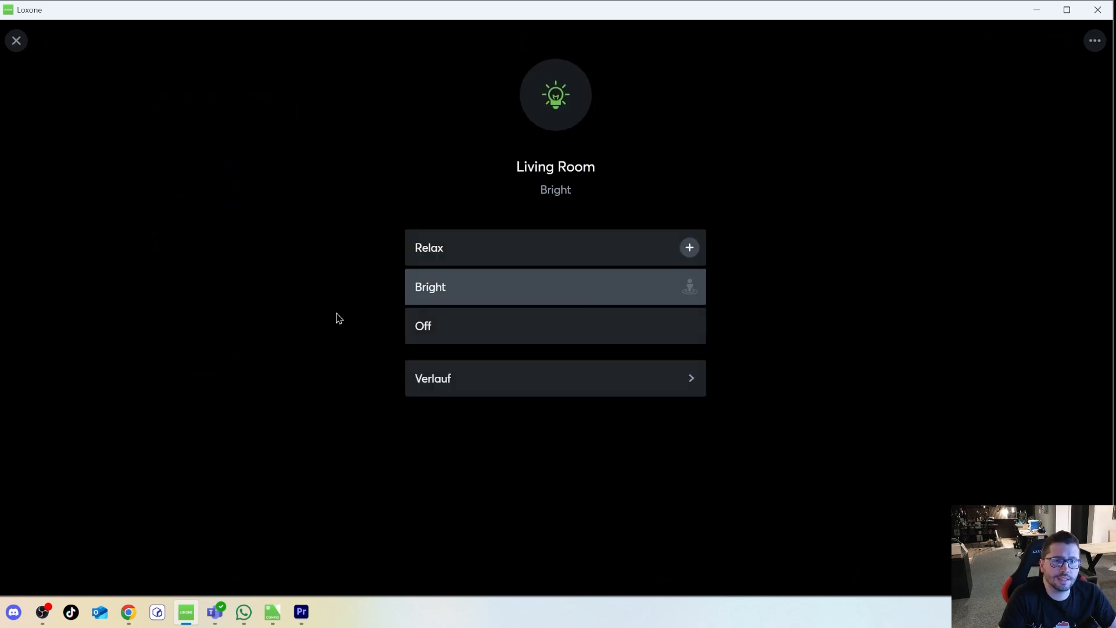
Step: Test the Living Room moods by activating Relax, Off, Relax and Bright
{"action": "left_click", "coordinate": [451, 251]}
{"action": "left_click", "coordinate": [460, 339]}
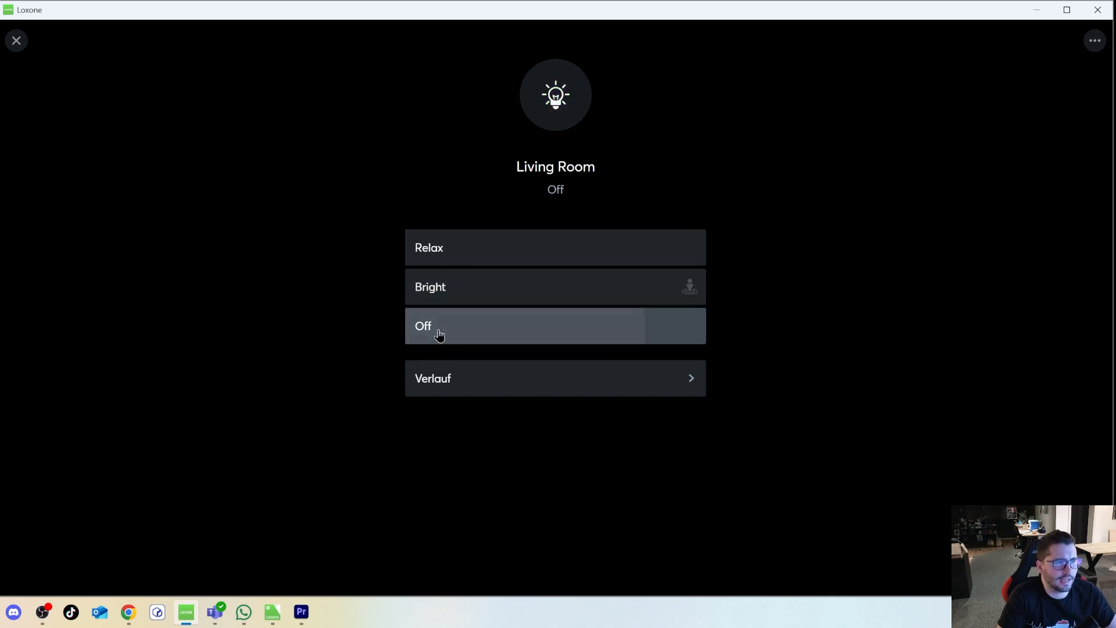
{"action": "left_click", "coordinate": [451, 256]}
{"action": "left_click", "coordinate": [455, 297]}
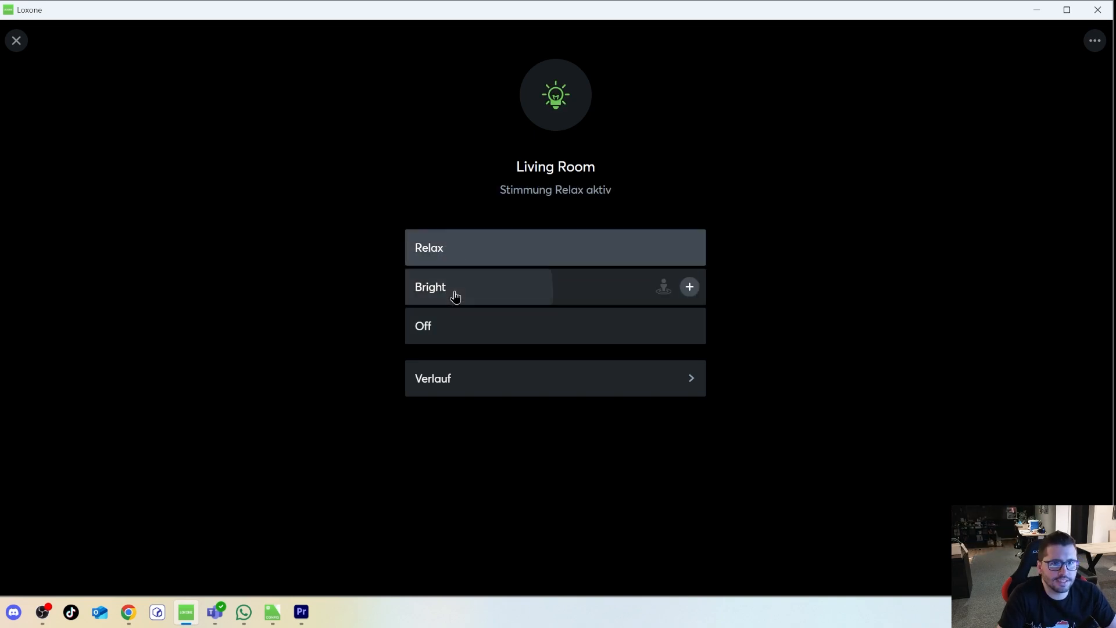
Step: Switch back to Loxone Config and examine the Lighting Controller's moods and lighting circuits
{"action": "key", "text": "alt+Tab"}
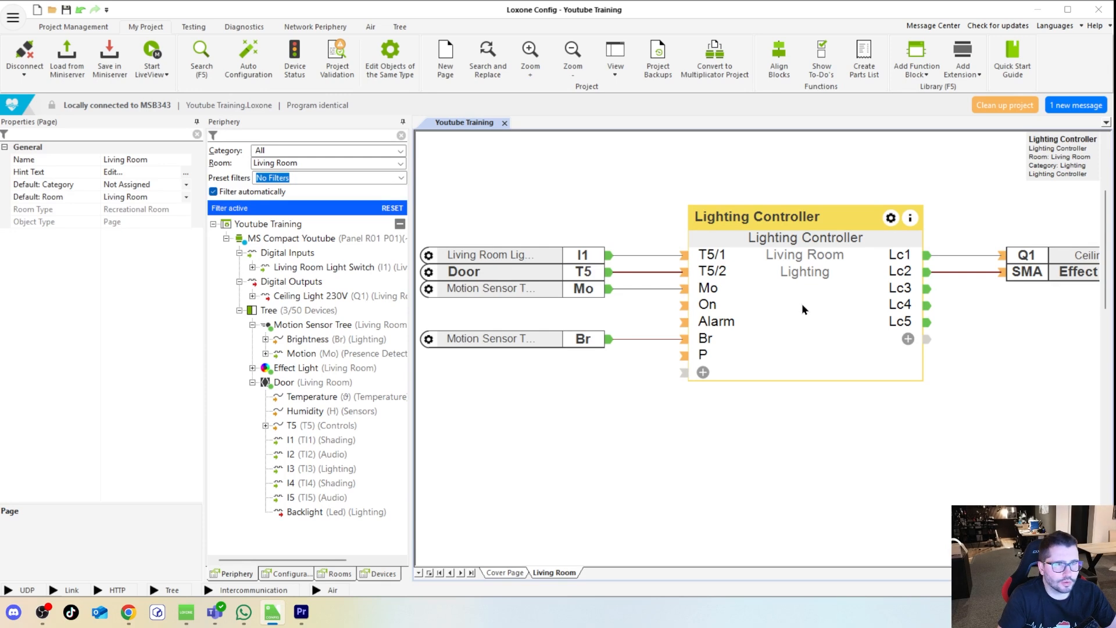
{"action": "left_click", "coordinate": [806, 304]}
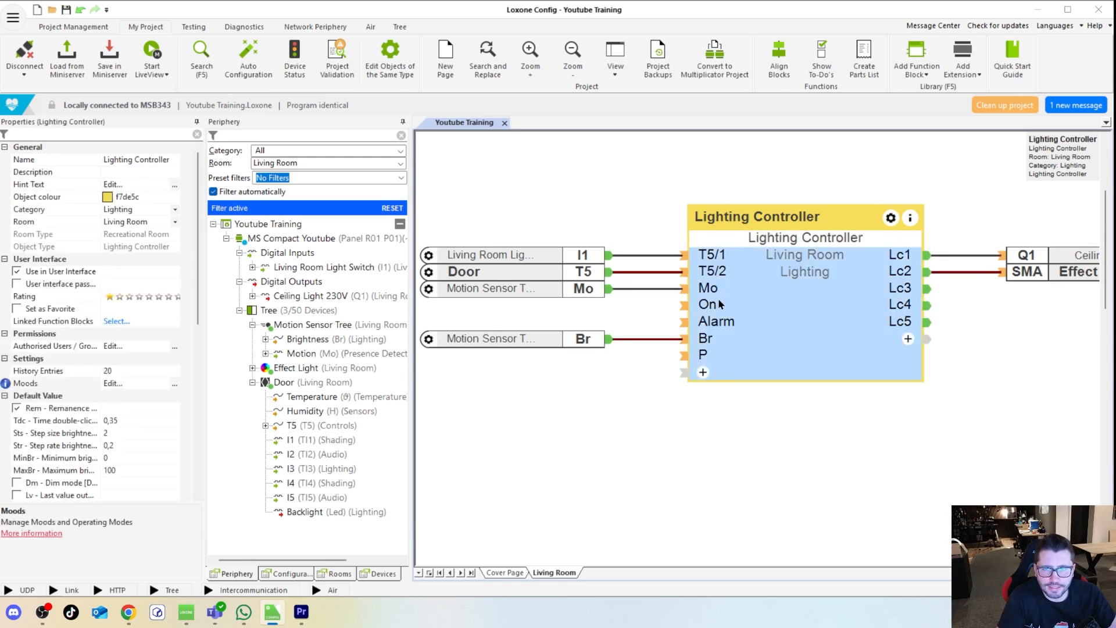
{"action": "double_click", "coordinate": [791, 309]}
{"action": "left_click_drag", "start_coordinate": [571, 118], "coordinate": [646, 158]}
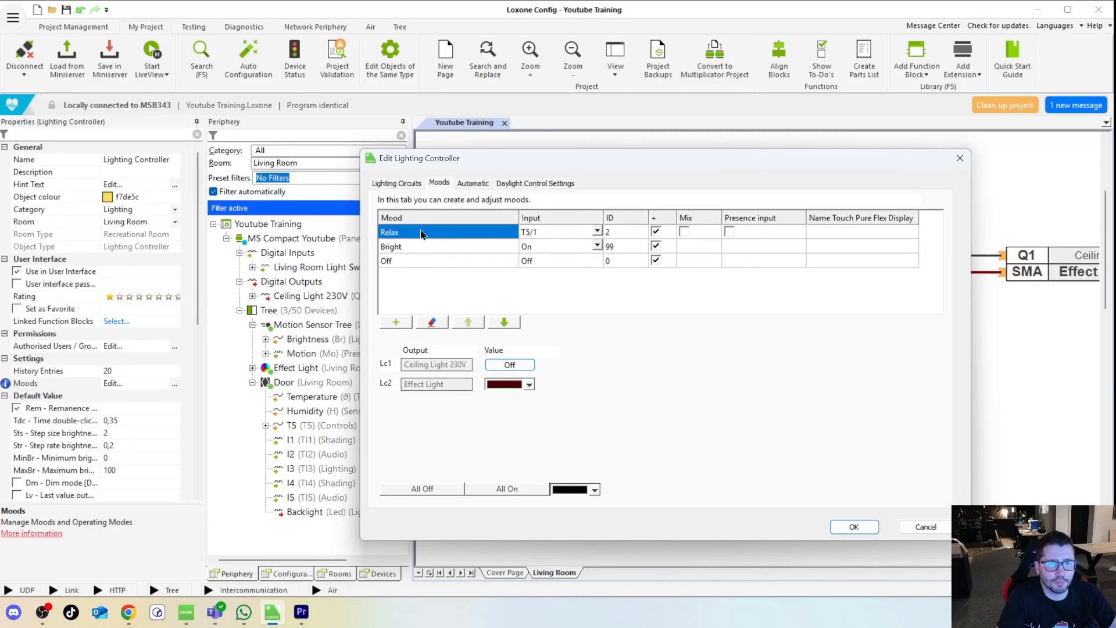
{"action": "left_click", "coordinate": [388, 186]}
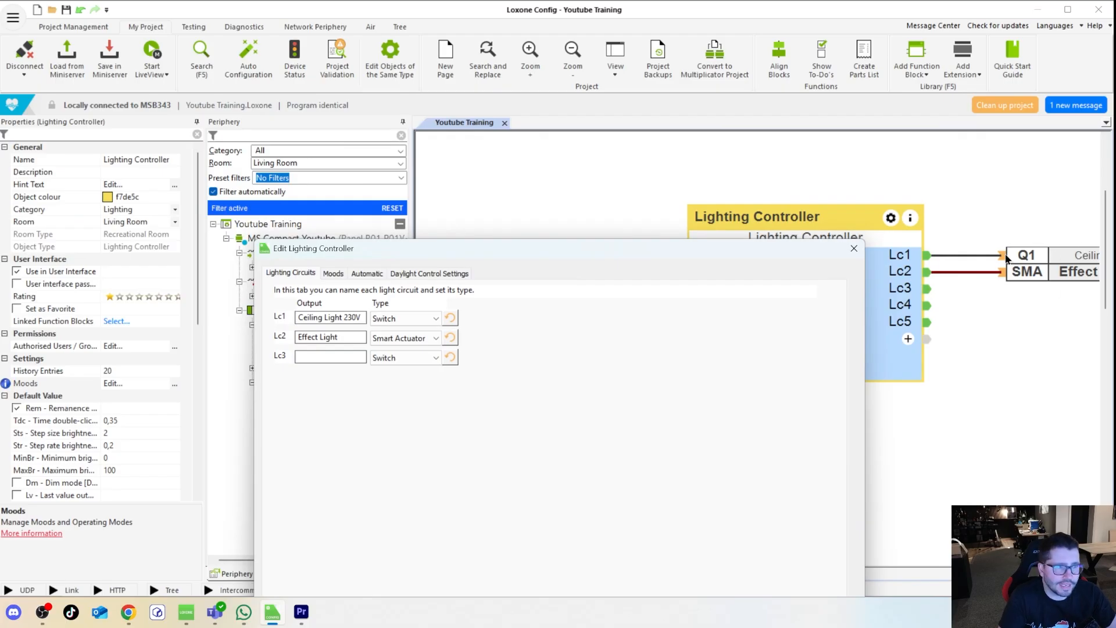
{"action": "left_click_drag", "start_coordinate": [545, 259], "coordinate": [747, 234]}
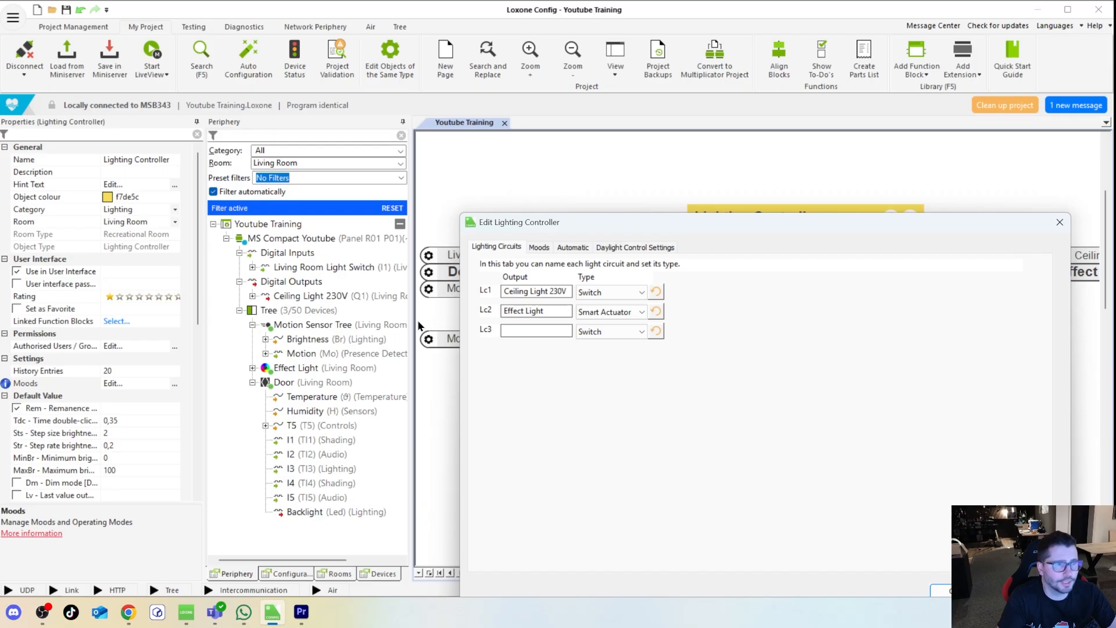
Step: Switch to the Loxone app and view the light circuits of the Living Room's Bright mood
{"action": "left_click", "coordinate": [185, 613]}
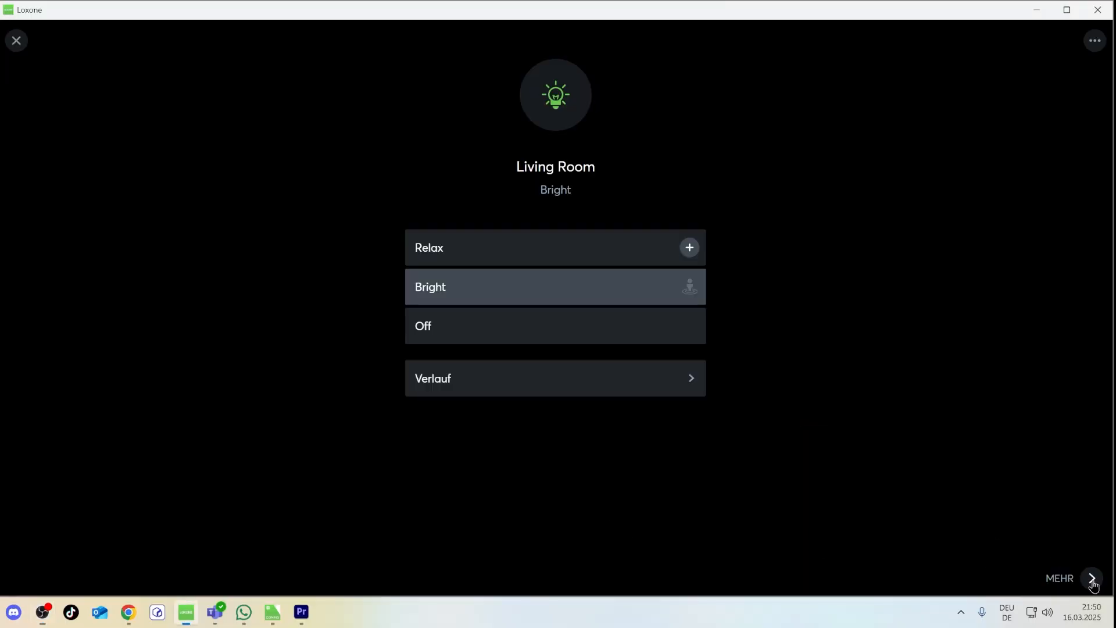
{"action": "left_click", "coordinate": [1091, 579]}
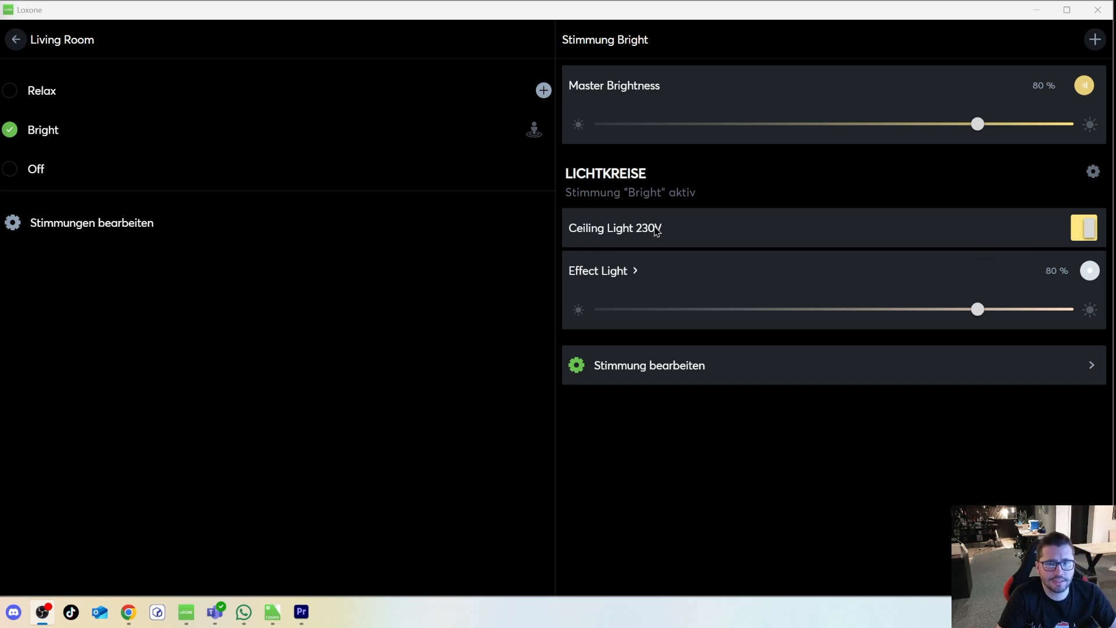
Step: Return to Loxone Config and rename the Lighting Controller's Lc1 circuit to Ceiling Light
{"action": "left_click", "coordinate": [273, 612]}
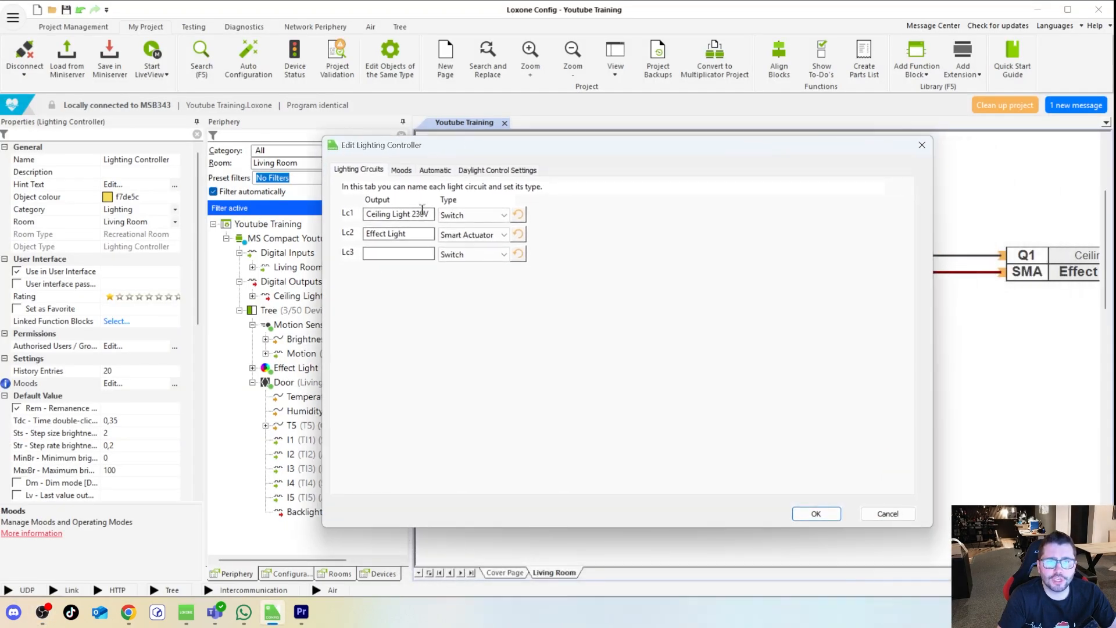
{"action": "left_click_drag", "start_coordinate": [411, 210], "coordinate": [451, 214]}
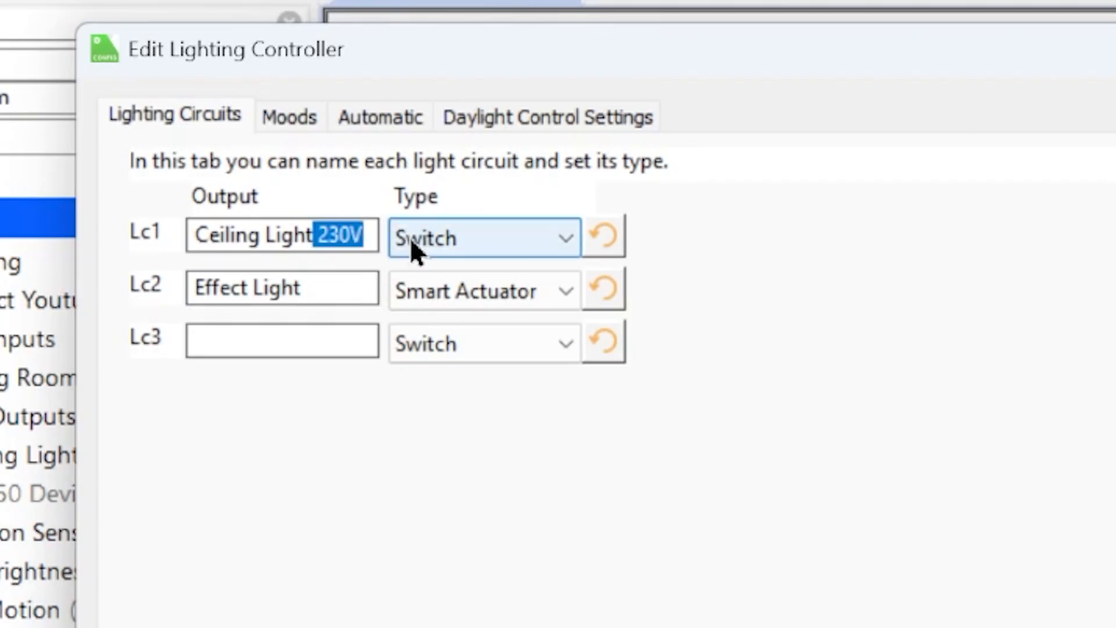
{"action": "key", "text": "BackSpace"}
{"action": "left_click", "coordinate": [836, 509]}
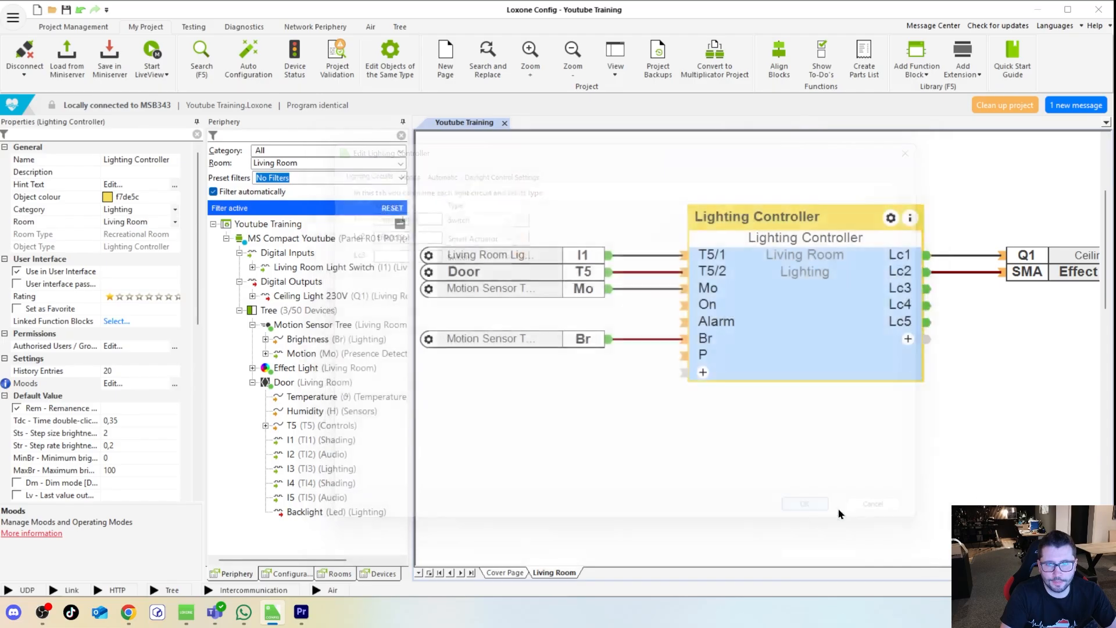
Step: Check the Q1 output reference on the Living Room page and save the program in the Miniserver
{"action": "left_click", "coordinate": [970, 489]}
{"action": "scroll", "coordinate": [757, 349], "scroll_direction": "right", "scroll_amount": 3}
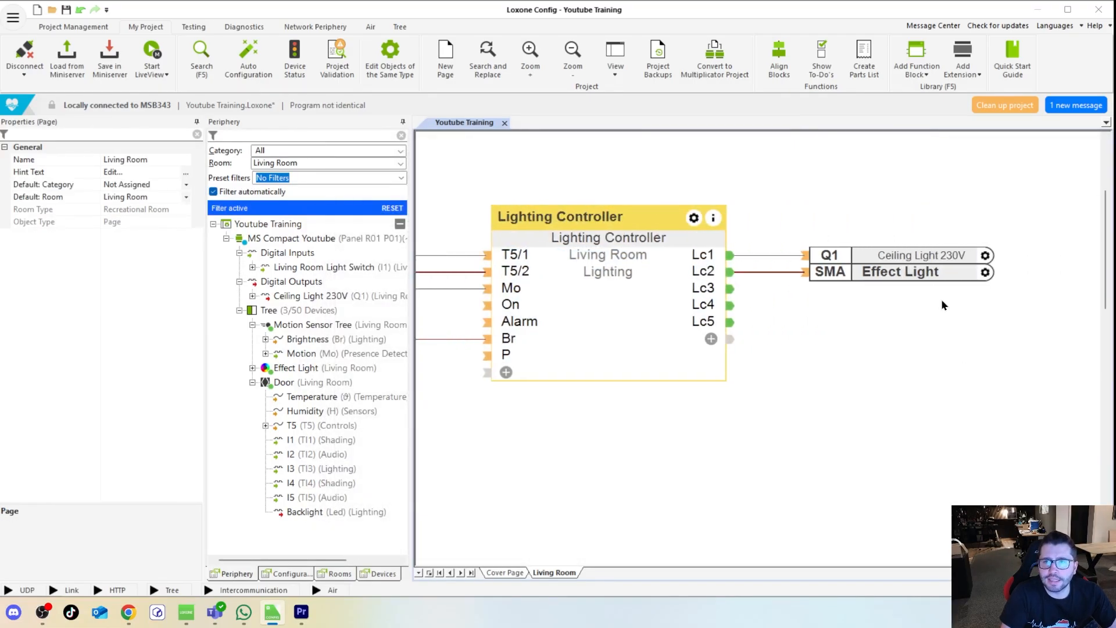
{"action": "left_click", "coordinate": [945, 257]}
{"action": "left_click", "coordinate": [872, 360]}
{"action": "scroll", "coordinate": [861, 361], "scroll_direction": "left", "scroll_amount": 3}
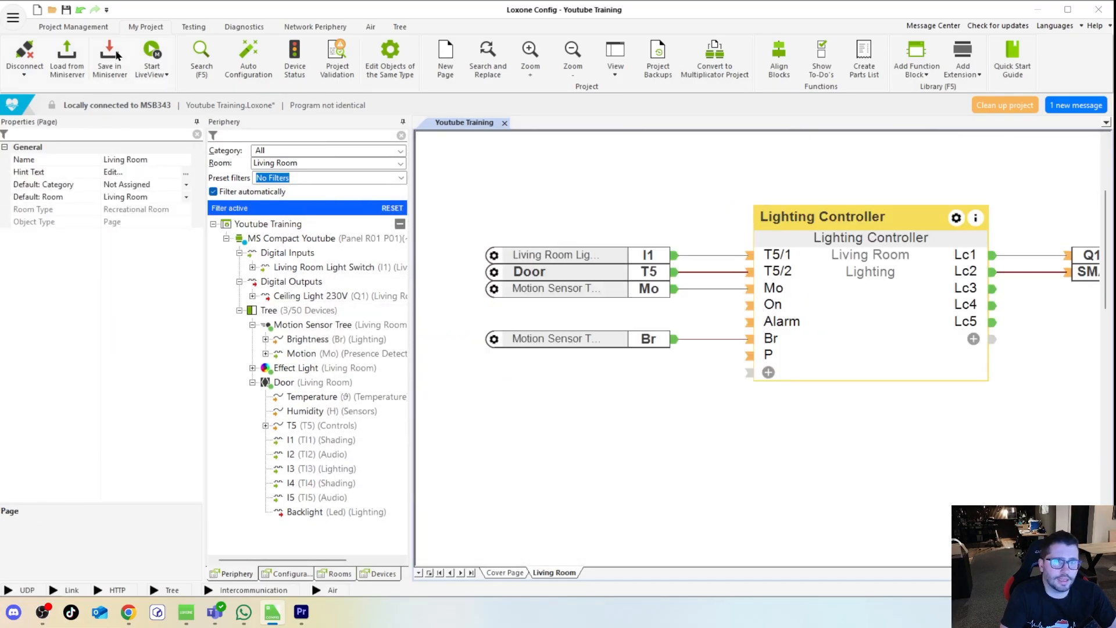
{"action": "left_click", "coordinate": [110, 59]}
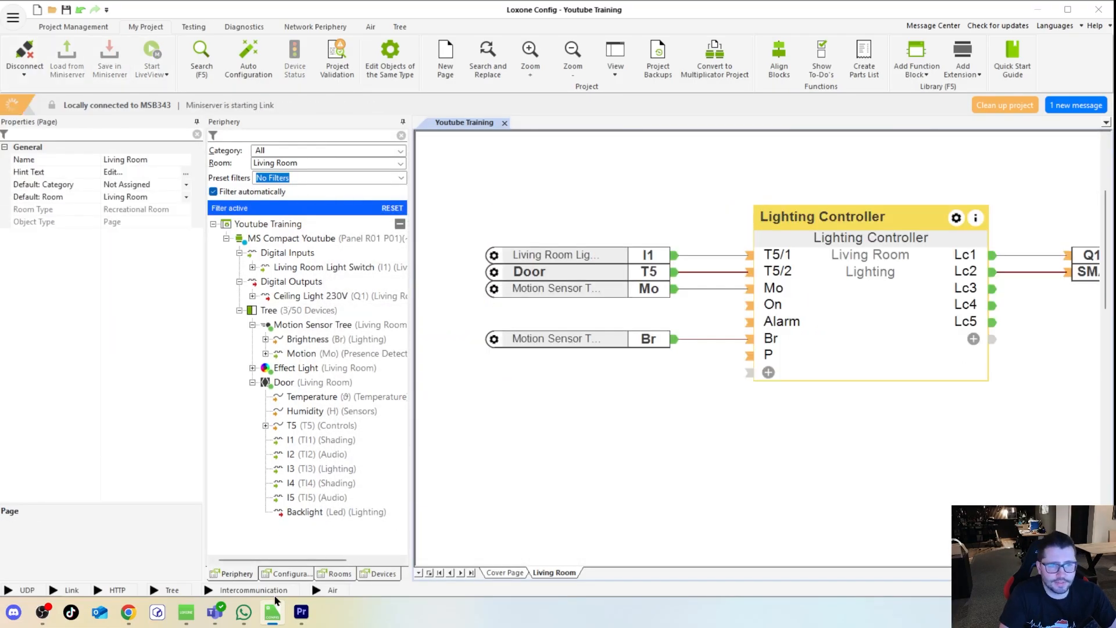
Step: Switch to the Loxone app and activate the Living Room's Bright mood
{"action": "left_click", "coordinate": [186, 612]}
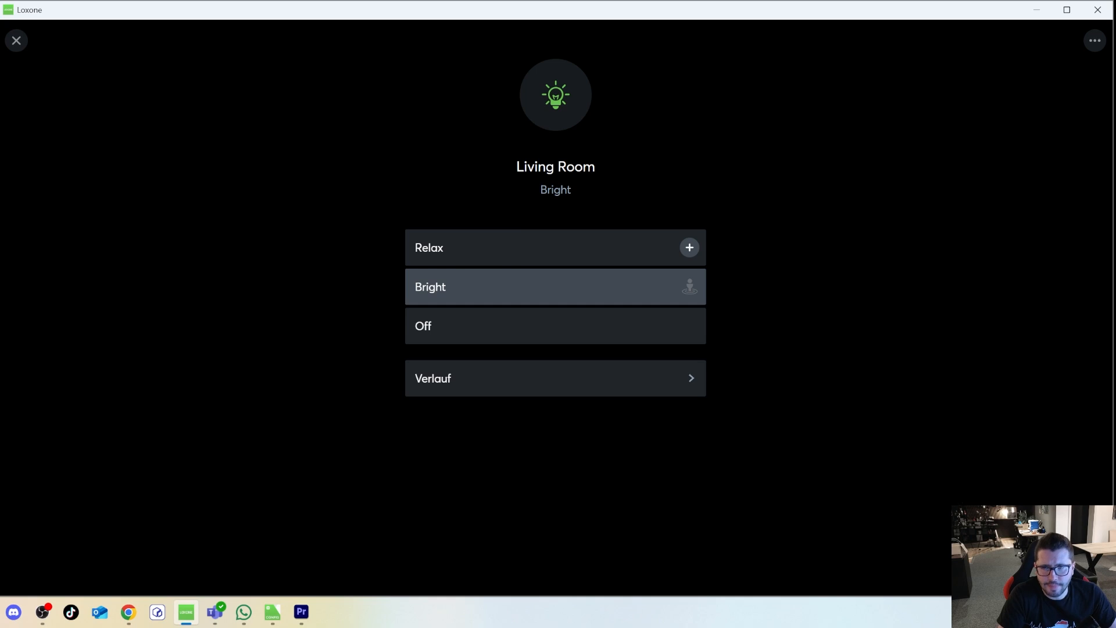
{"action": "left_click", "coordinate": [519, 286]}
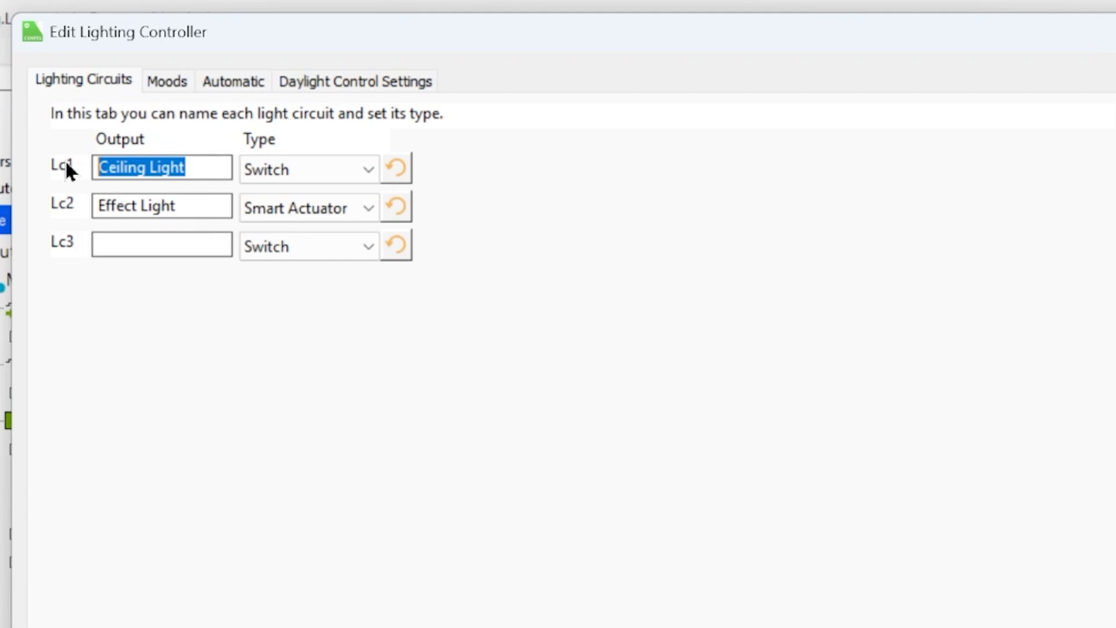
Step: Examine the names and available types of circuits Lc1 to Lc3 in Loxone Config, keeping Lc1 as Switch and Lc2 as Smart Actuator
{"action": "left_click", "coordinate": [181, 208]}
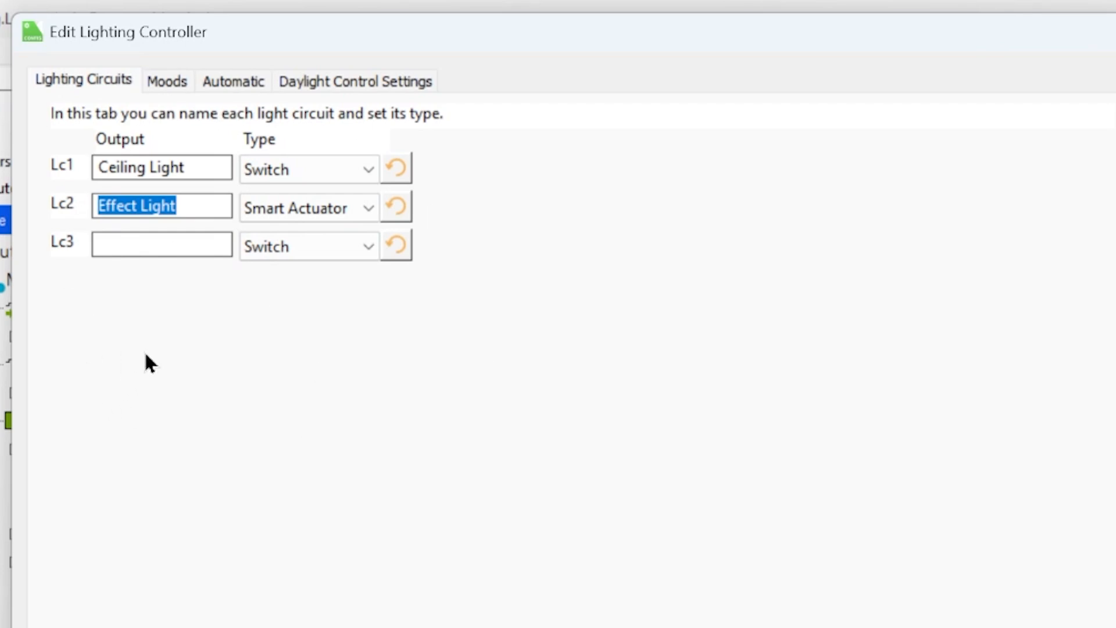
{"action": "left_click", "coordinate": [302, 175]}
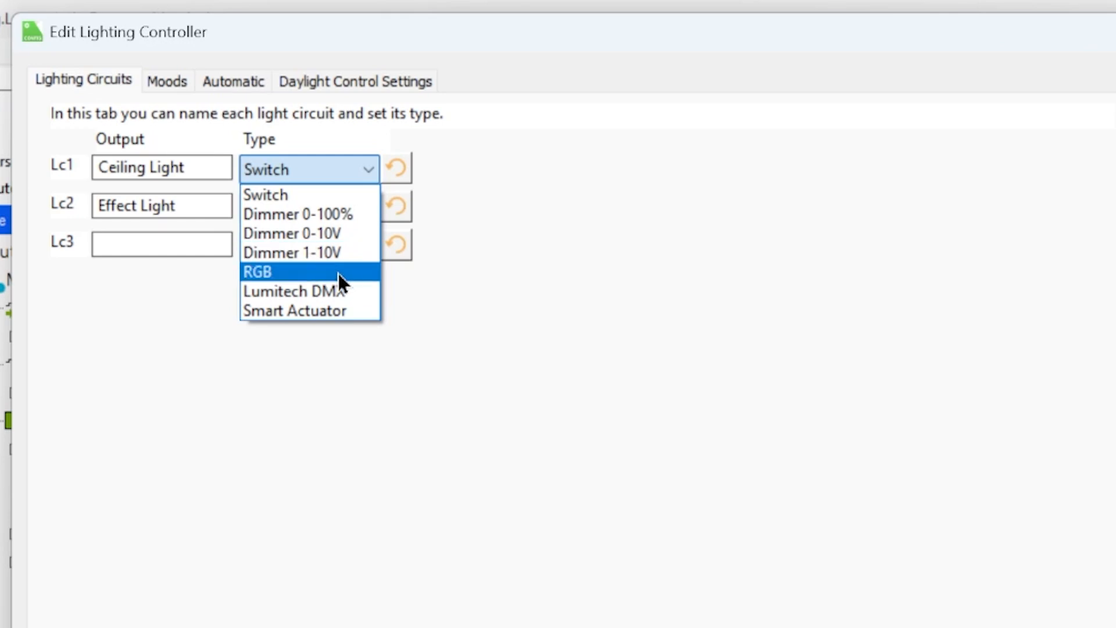
{"action": "left_click", "coordinate": [337, 313]}
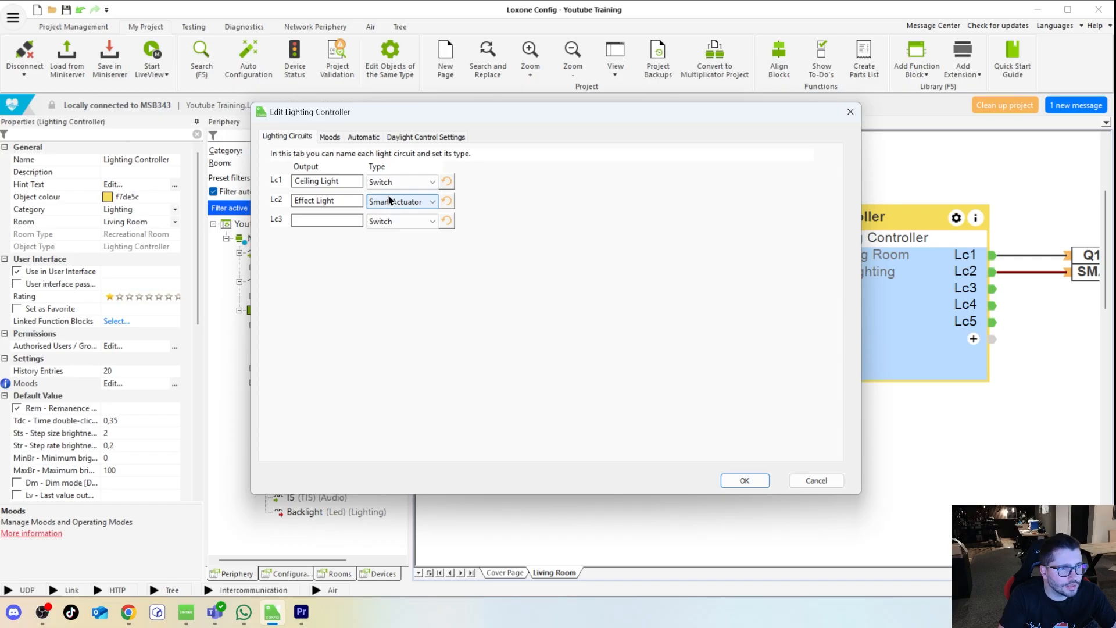
{"action": "left_click_drag", "start_coordinate": [414, 126], "coordinate": [349, 156]}
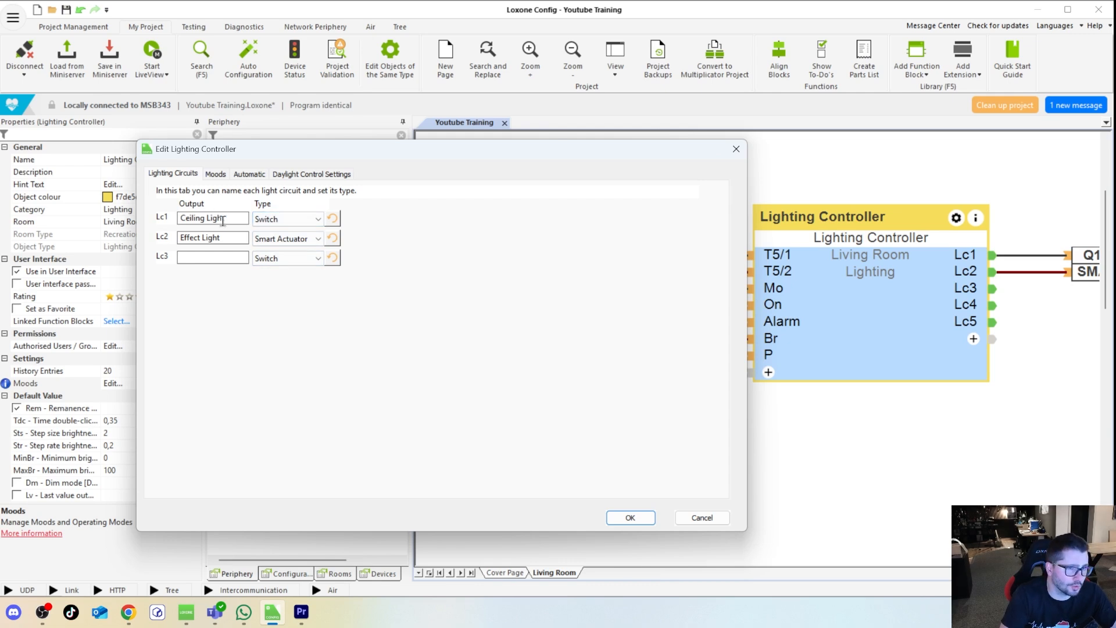
{"action": "left_click", "coordinate": [300, 221]}
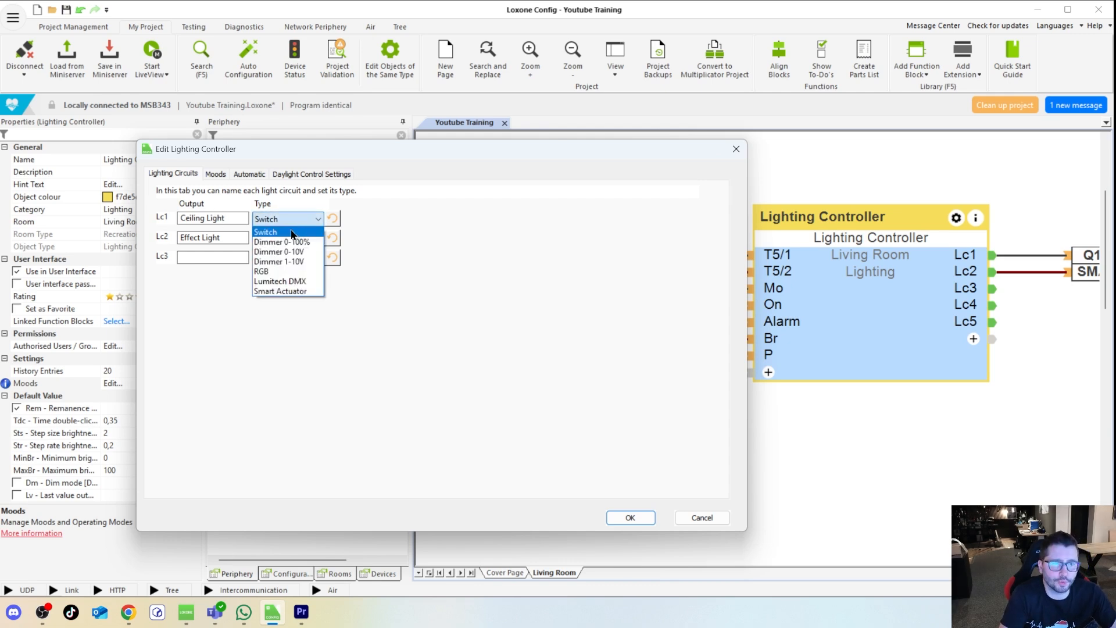
{"action": "left_click", "coordinate": [289, 232]}
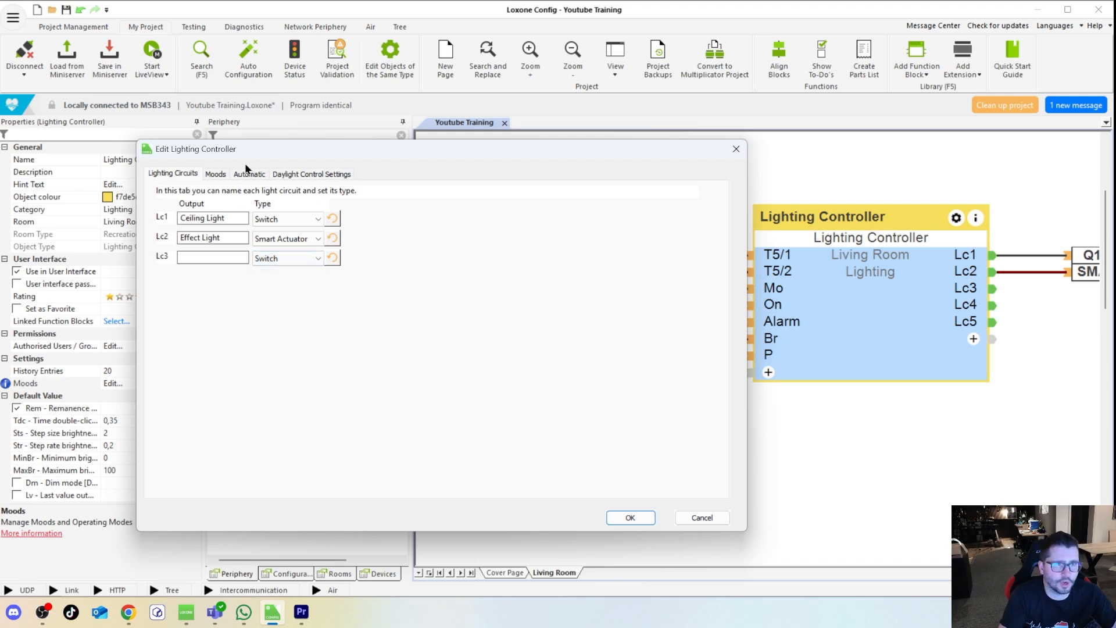
{"action": "left_click", "coordinate": [289, 258]}
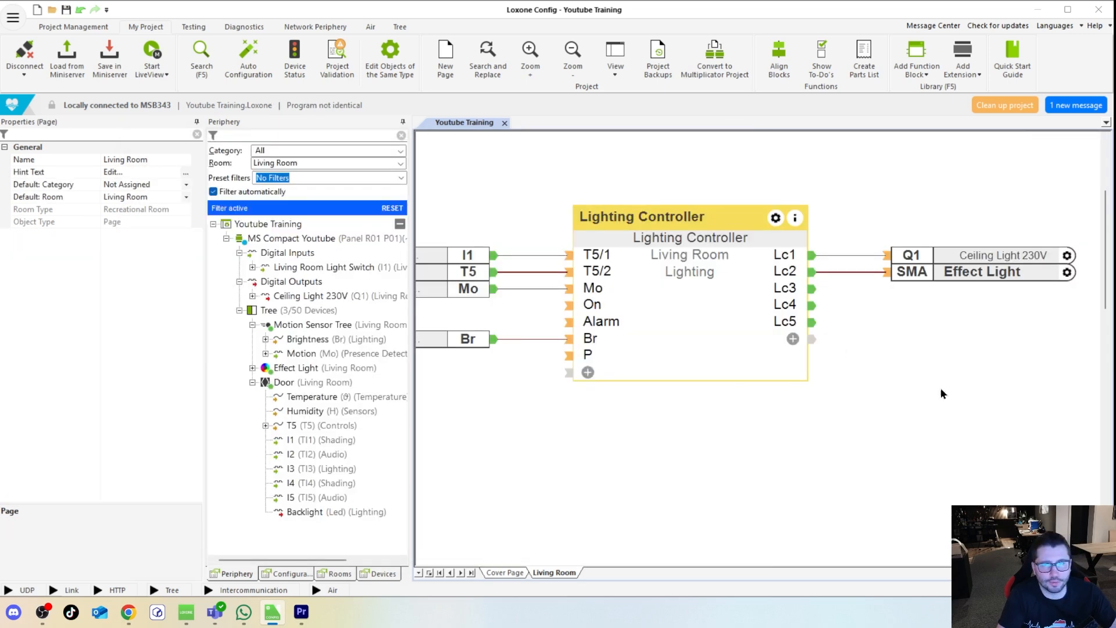
Step: In the Lighting Controller's mood settings, add a mood named TV and place it between Relax and Bright
{"action": "double_click", "coordinate": [700, 288]}
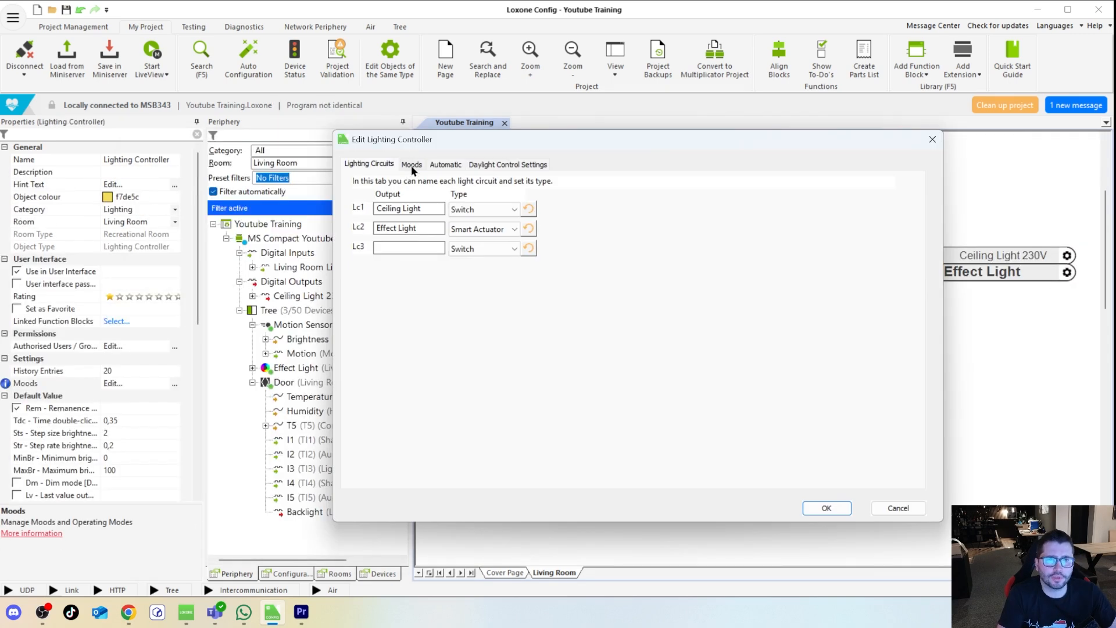
{"action": "left_click", "coordinate": [412, 165]}
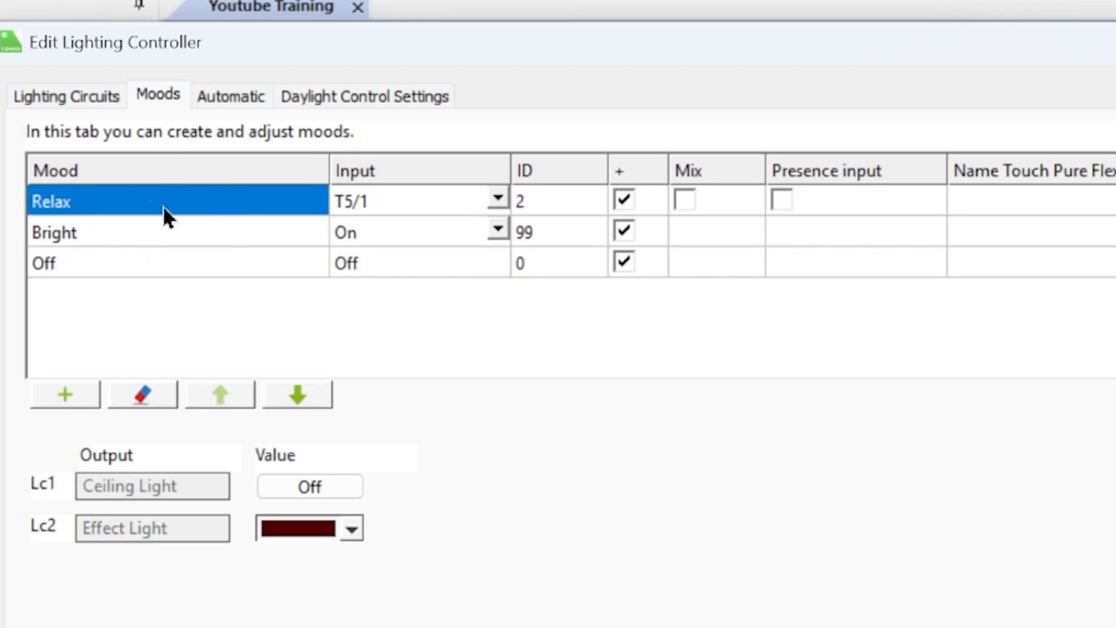
{"action": "left_click", "coordinate": [107, 235]}
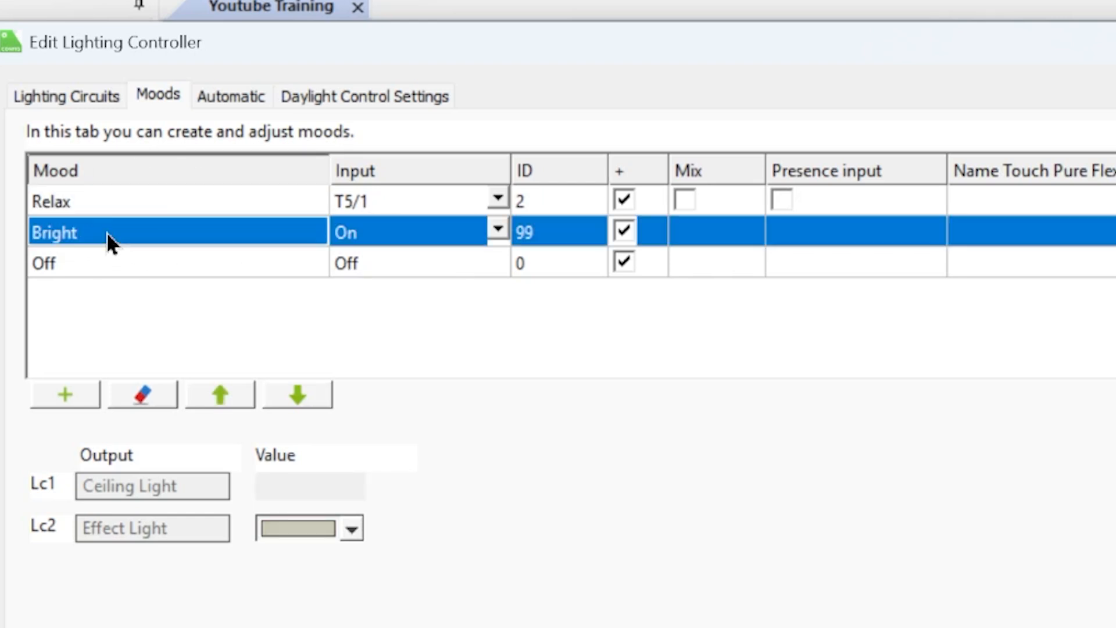
{"action": "left_click", "coordinate": [218, 211]}
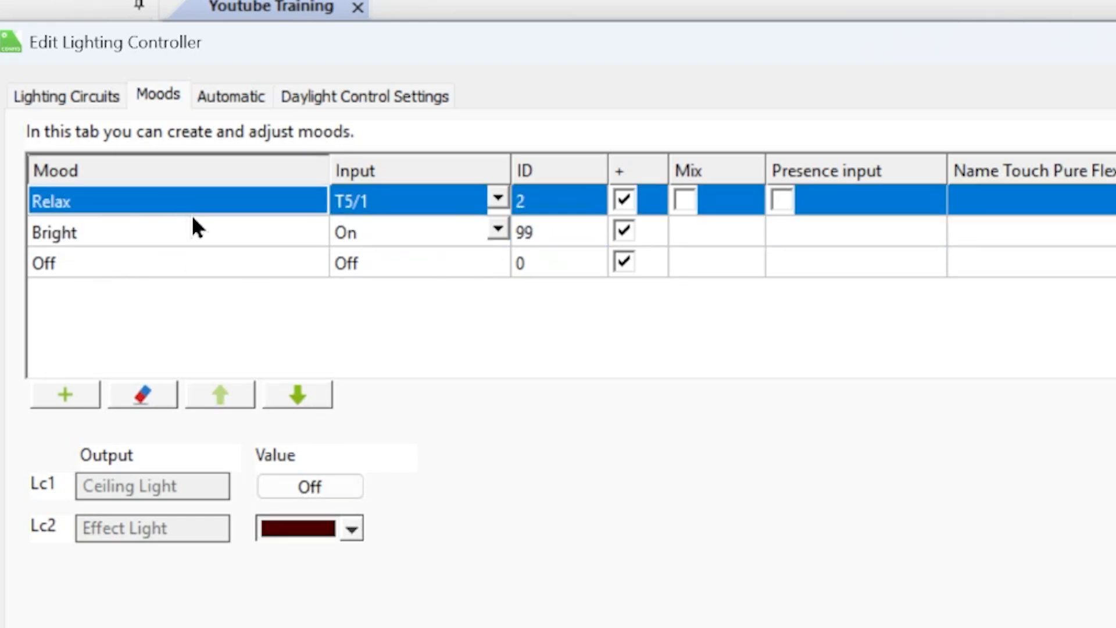
{"action": "left_click", "coordinate": [54, 391]}
{"action": "type", "text": "T"}
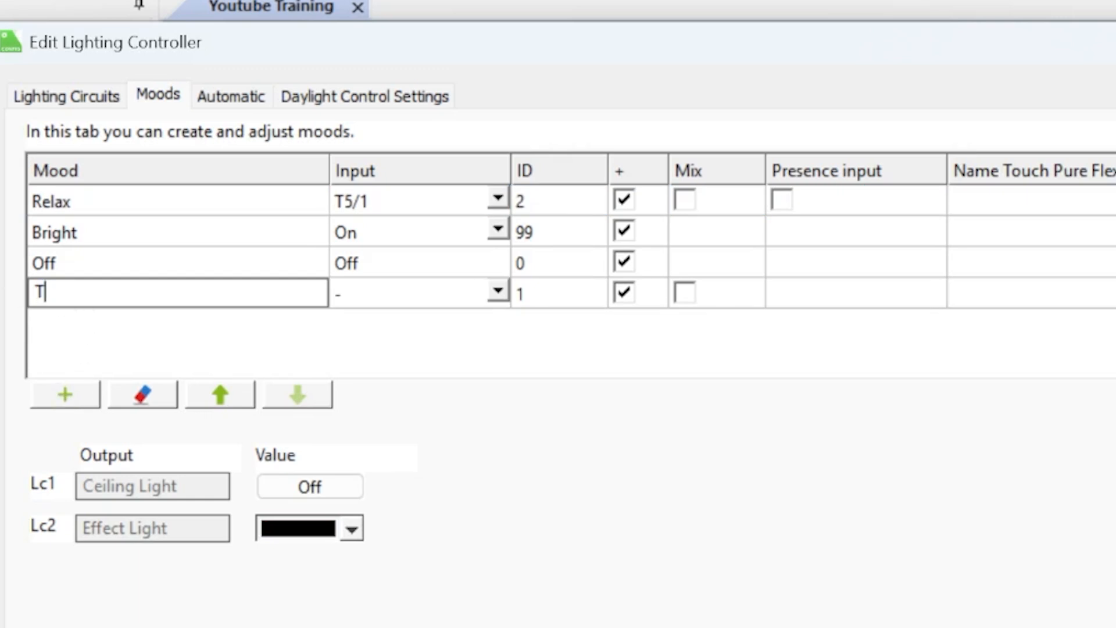
{"action": "type", "text": "V"}
{"action": "left_click", "coordinate": [220, 396]}
{"action": "left_click", "coordinate": [220, 396]}
{"action": "left_click", "coordinate": [219, 396]}
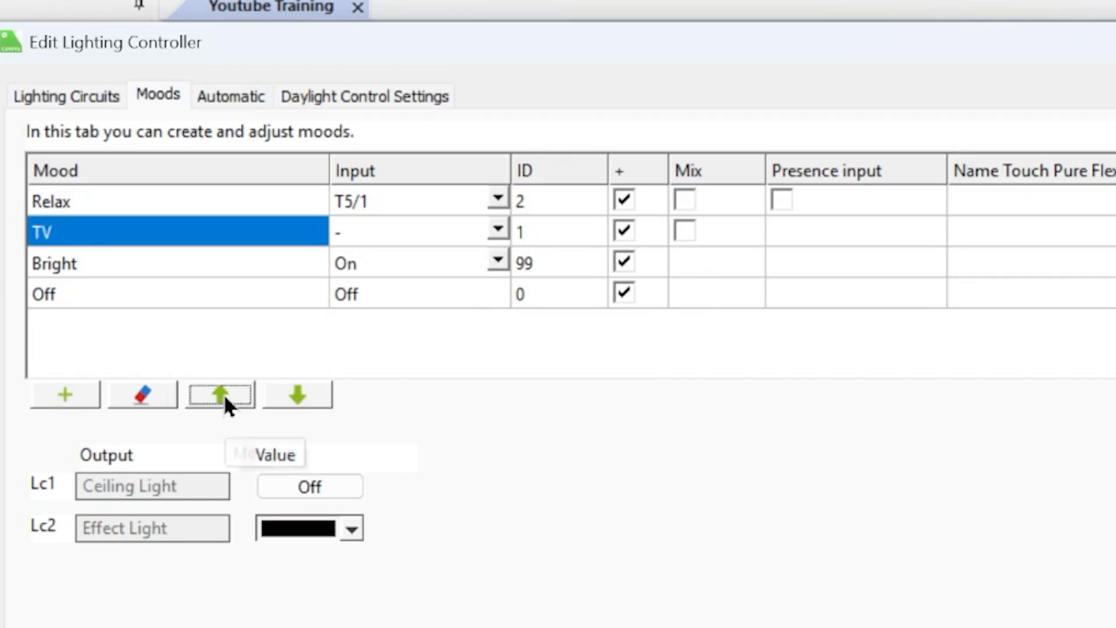
Step: Assign input T5/2 to the TV mood
{"action": "left_click", "coordinate": [494, 229]}
{"action": "left_click", "coordinate": [496, 228]}
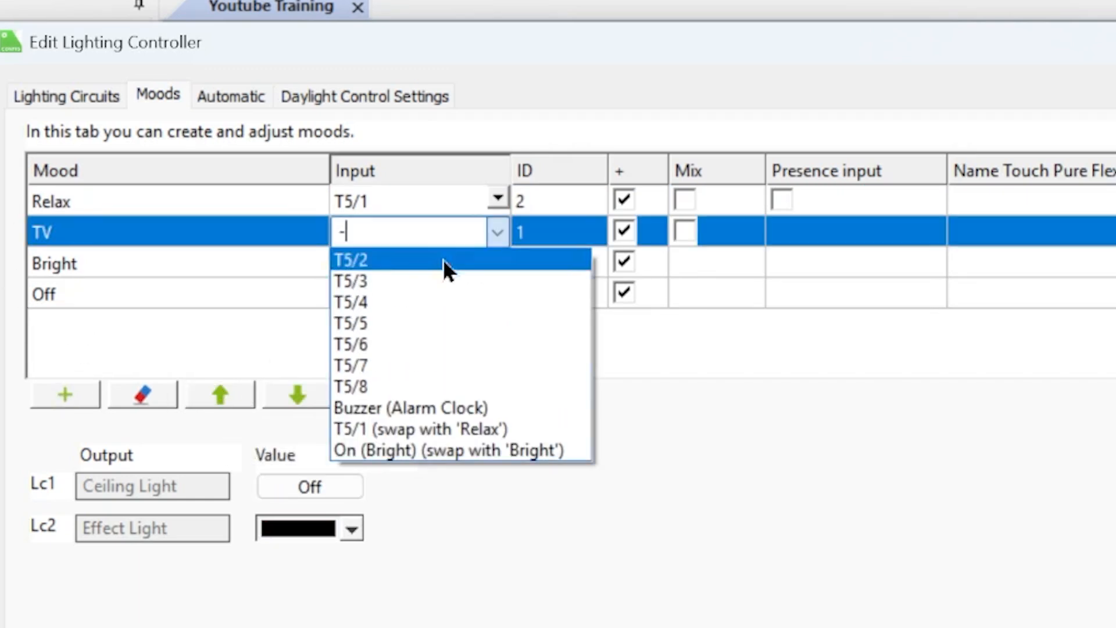
{"action": "left_click", "coordinate": [402, 261]}
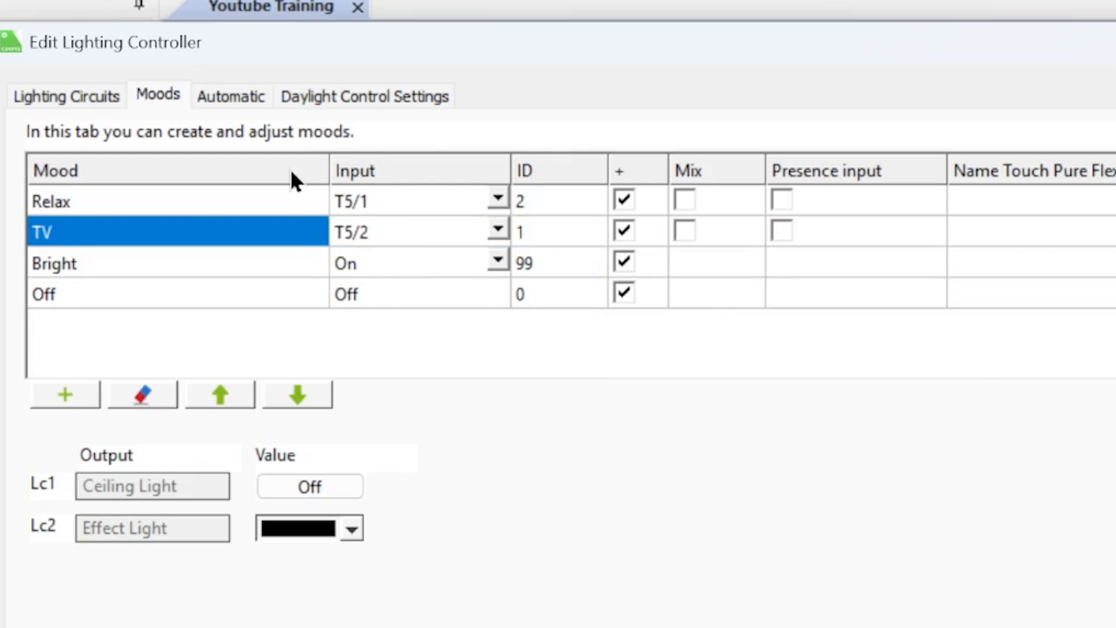
{"action": "left_click", "coordinate": [399, 234]}
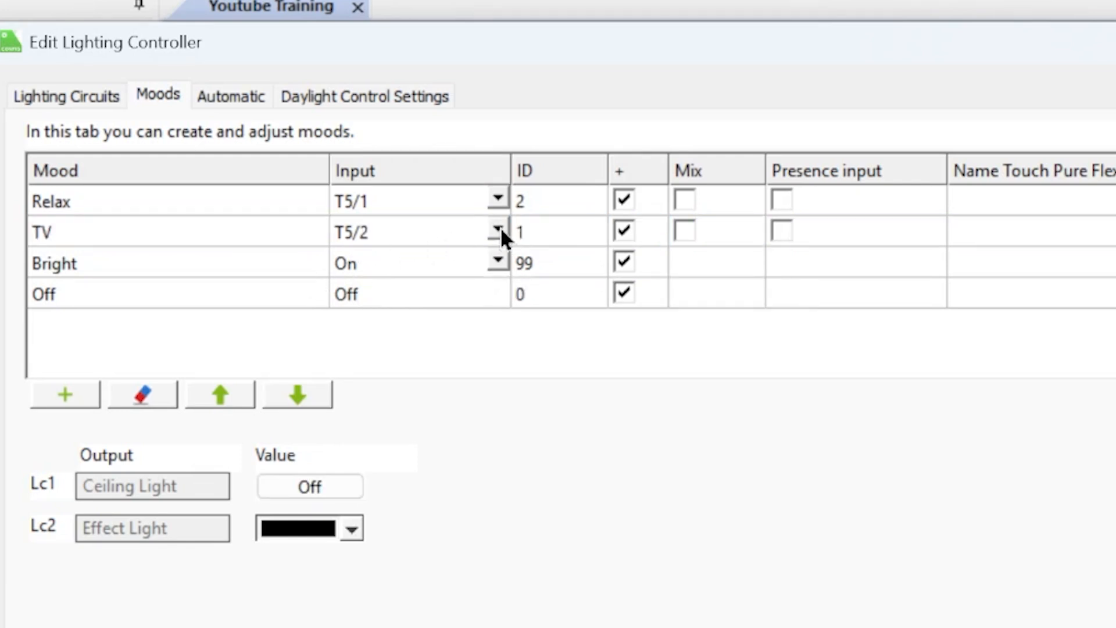
{"action": "left_click", "coordinate": [499, 228]}
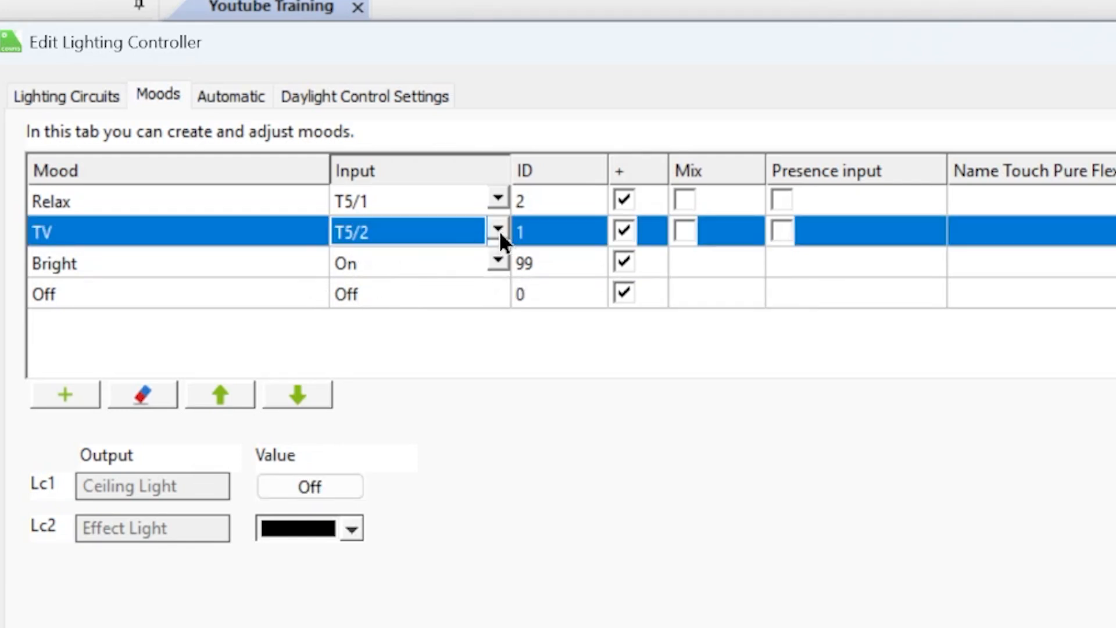
Step: Set the Relax mood's ID to 1 and accept replacing the number already used by the TV mood
{"action": "left_click", "coordinate": [544, 205]}
{"action": "type", "text": "1"}
{"action": "left_click", "coordinate": [538, 232]}
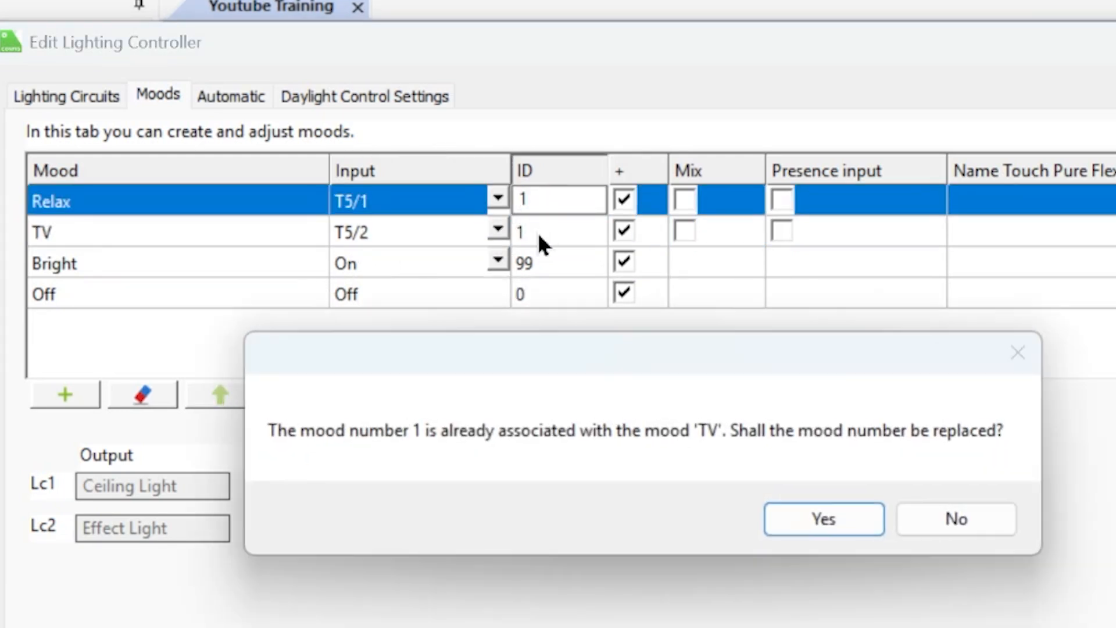
{"action": "left_click", "coordinate": [860, 518]}
{"action": "left_click", "coordinate": [550, 264]}
{"action": "left_click", "coordinate": [543, 233]}
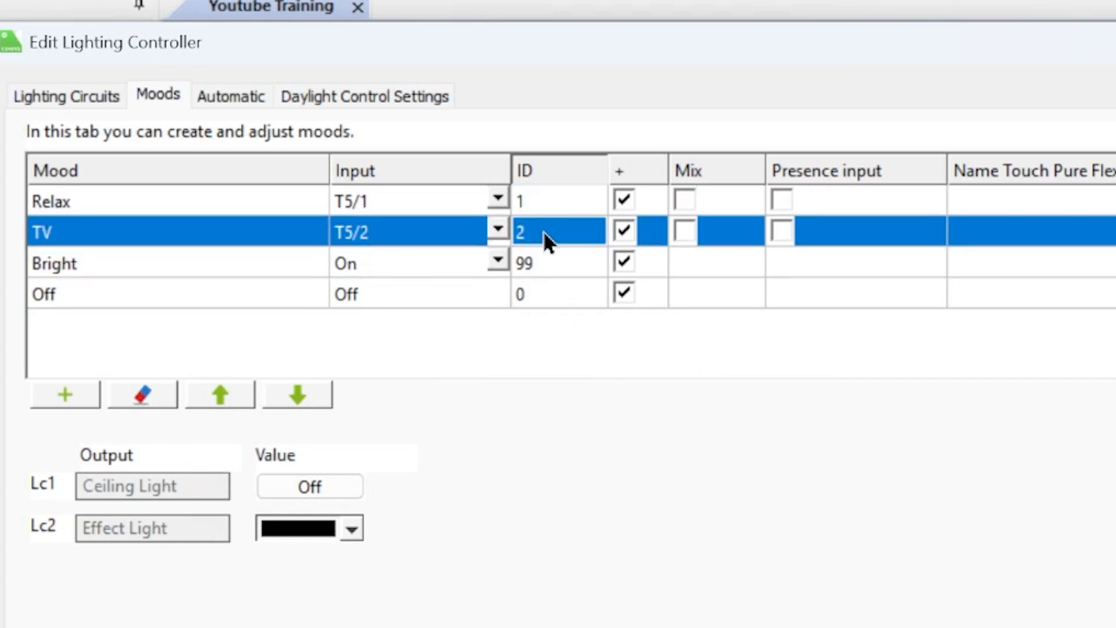
{"action": "left_click", "coordinate": [535, 293]}
{"action": "left_click", "coordinate": [544, 264]}
{"action": "left_click", "coordinate": [529, 233]}
{"action": "left_click", "coordinate": [558, 293]}
Step: Set the Effect Light colour of the TV mood to pure blue
{"action": "left_click", "coordinate": [201, 241]}
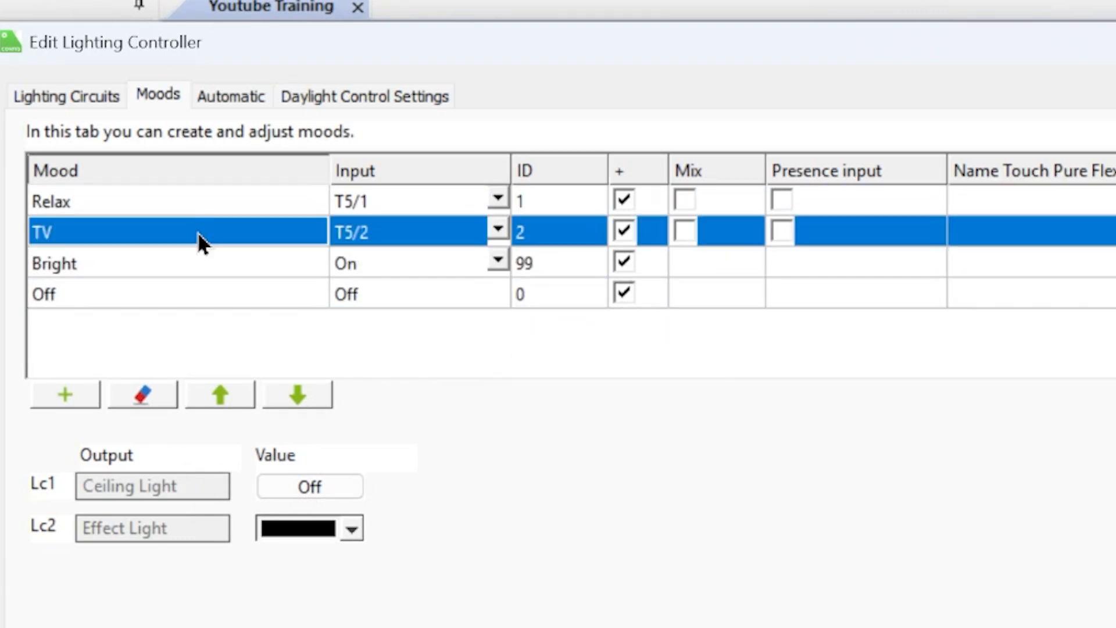
{"action": "left_click", "coordinate": [351, 532]}
{"action": "left_click", "coordinate": [387, 148]}
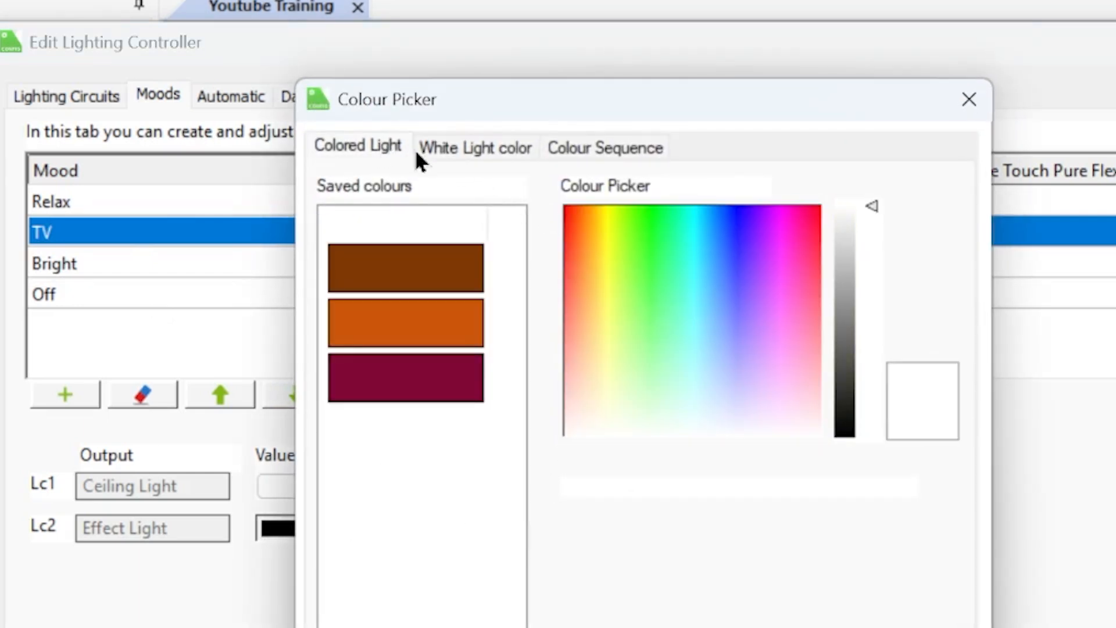
{"action": "left_click", "coordinate": [740, 206]}
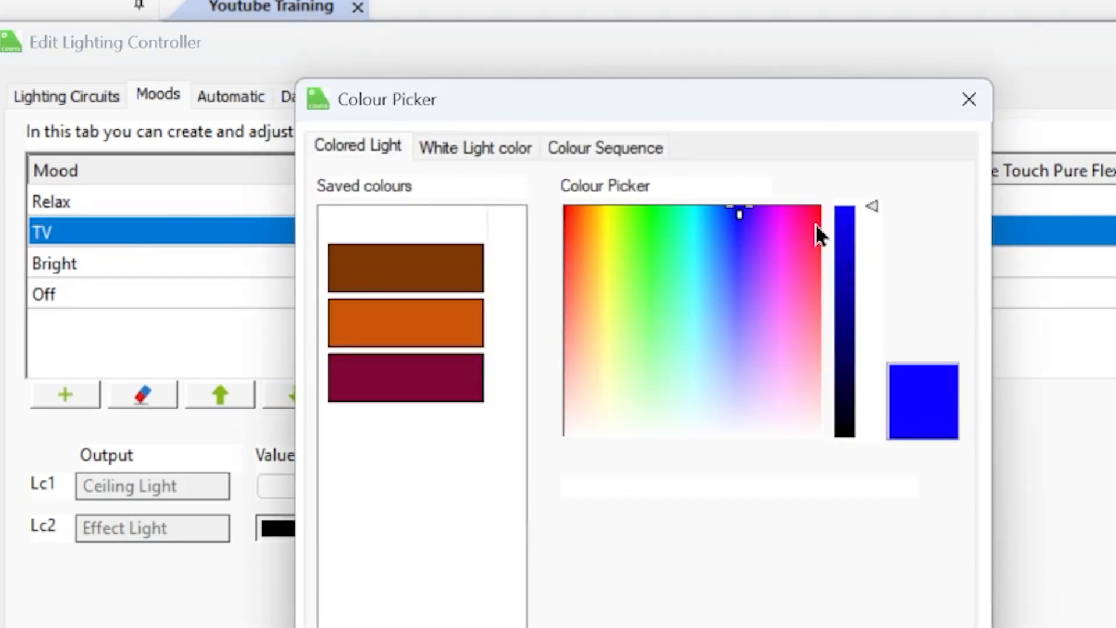
{"action": "left_click", "coordinate": [814, 626]}
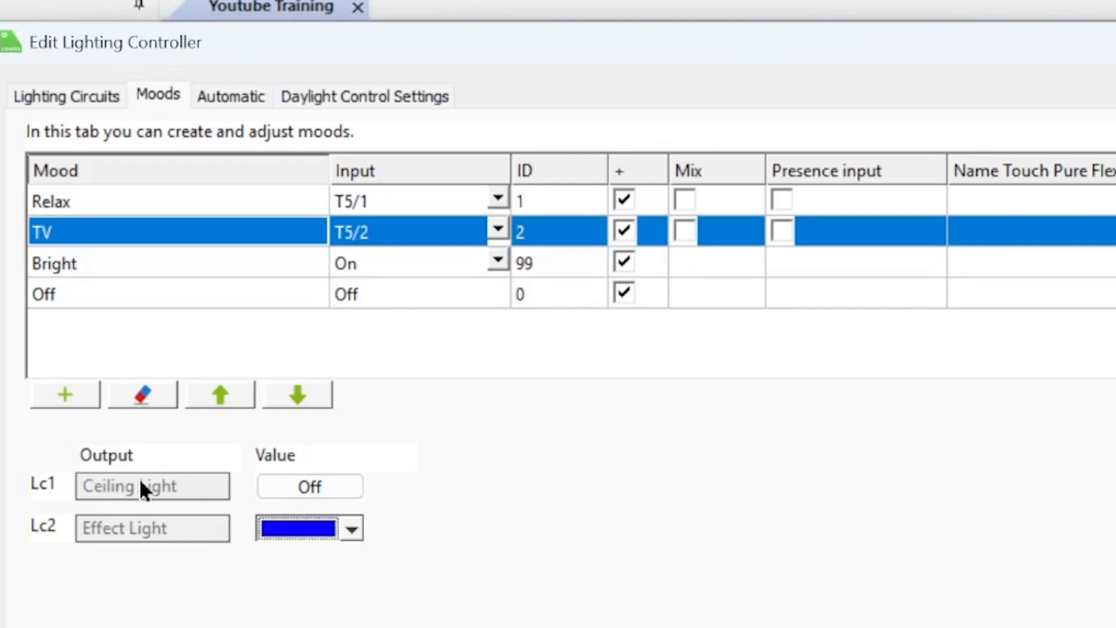
Step: Set the Relax mood's Effect Light to the saved orange colour and dim it to a darker shade
{"action": "left_click", "coordinate": [63, 202]}
{"action": "left_click", "coordinate": [352, 529]}
{"action": "left_click_drag", "start_coordinate": [871, 368], "coordinate": [872, 305]}
{"action": "left_click", "coordinate": [428, 324]}
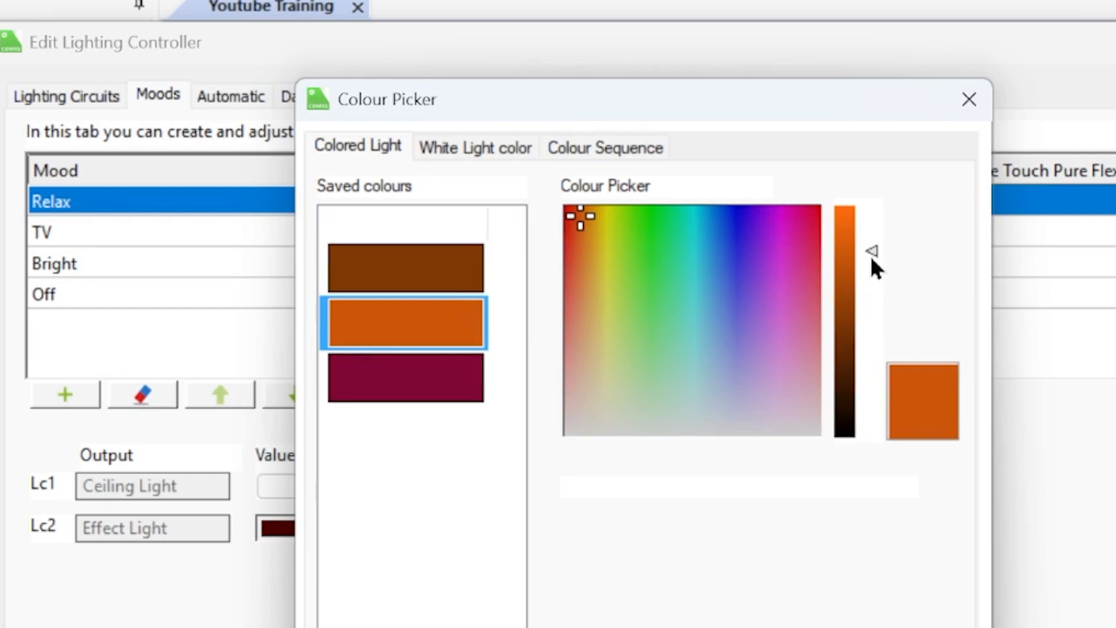
{"action": "left_click_drag", "start_coordinate": [872, 256], "coordinate": [866, 307]}
{"action": "left_click", "coordinate": [814, 626]}
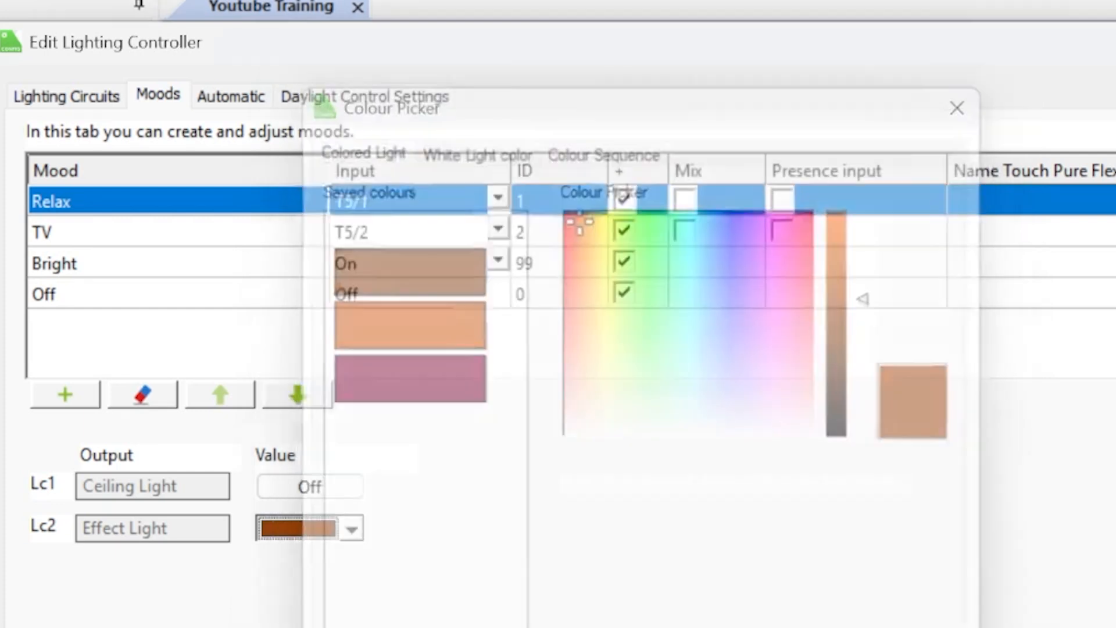
Step: Raise the Bright mood's white Effect Light to full brightness
{"action": "left_click", "coordinate": [86, 263]}
{"action": "left_click", "coordinate": [346, 529]}
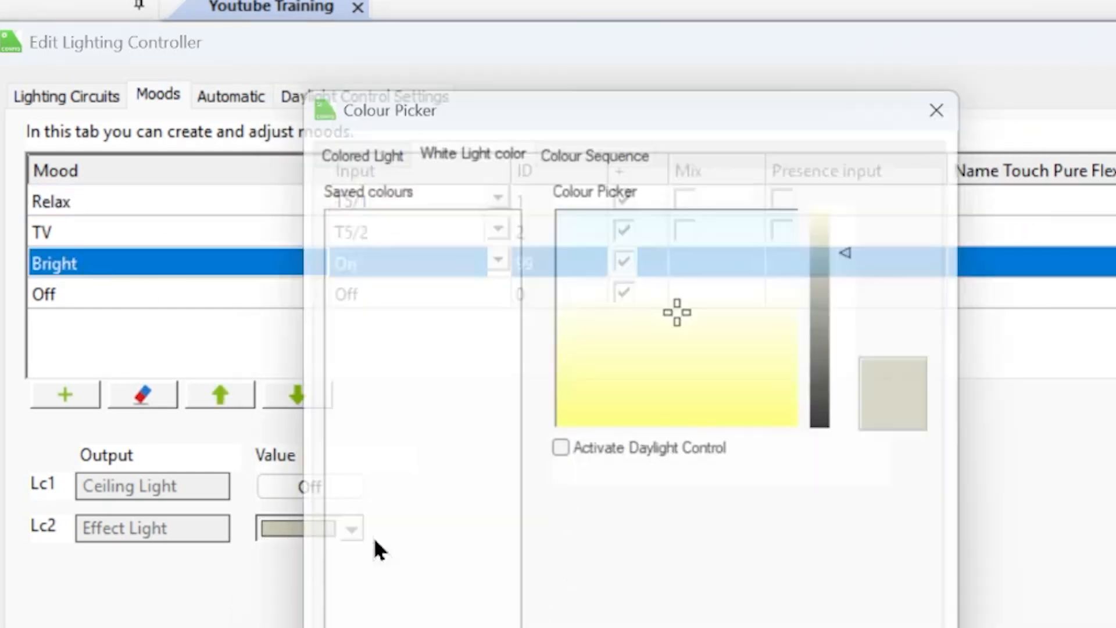
{"action": "left_click", "coordinate": [814, 626]}
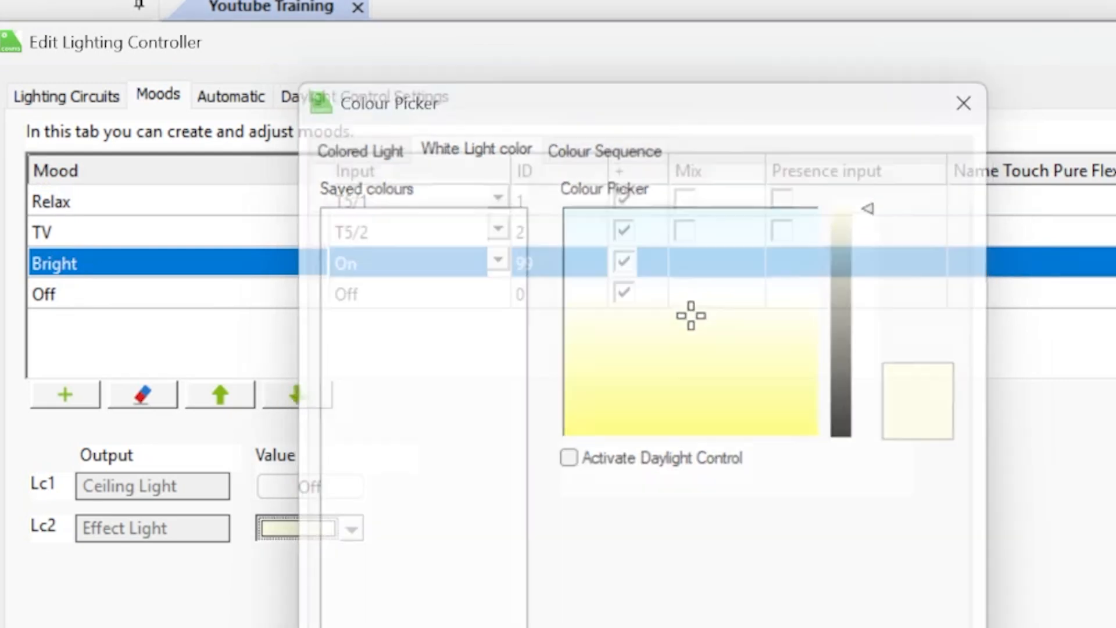
Step: Switch to the Loxone app and open the Living Room lighting's detailed view with its moods and light circuits
{"action": "left_click", "coordinate": [105, 625]}
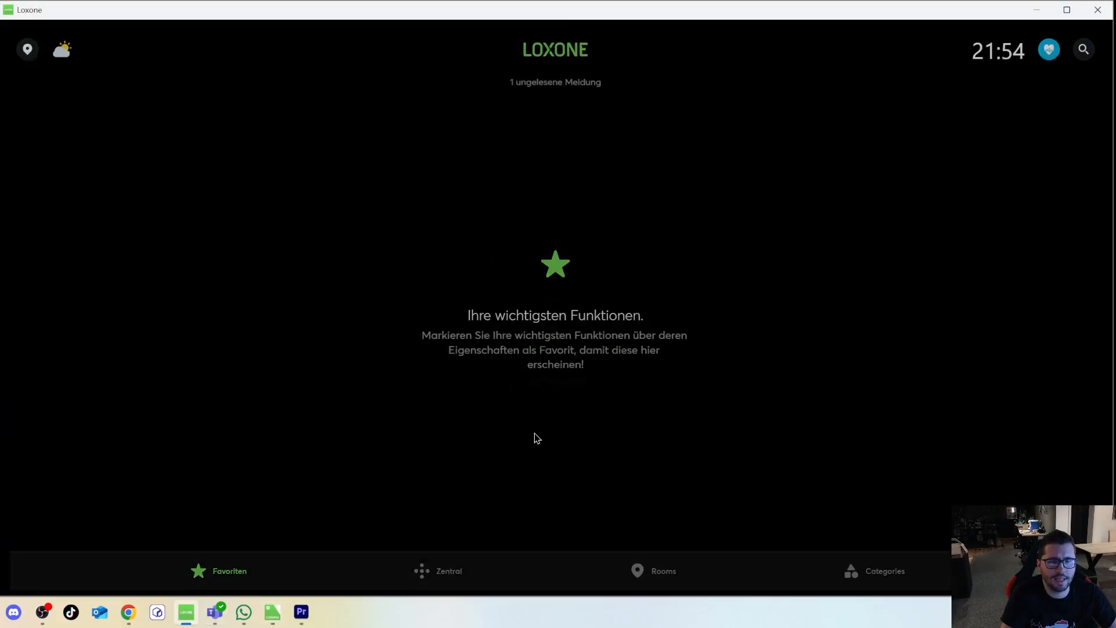
{"action": "left_click", "coordinate": [665, 576]}
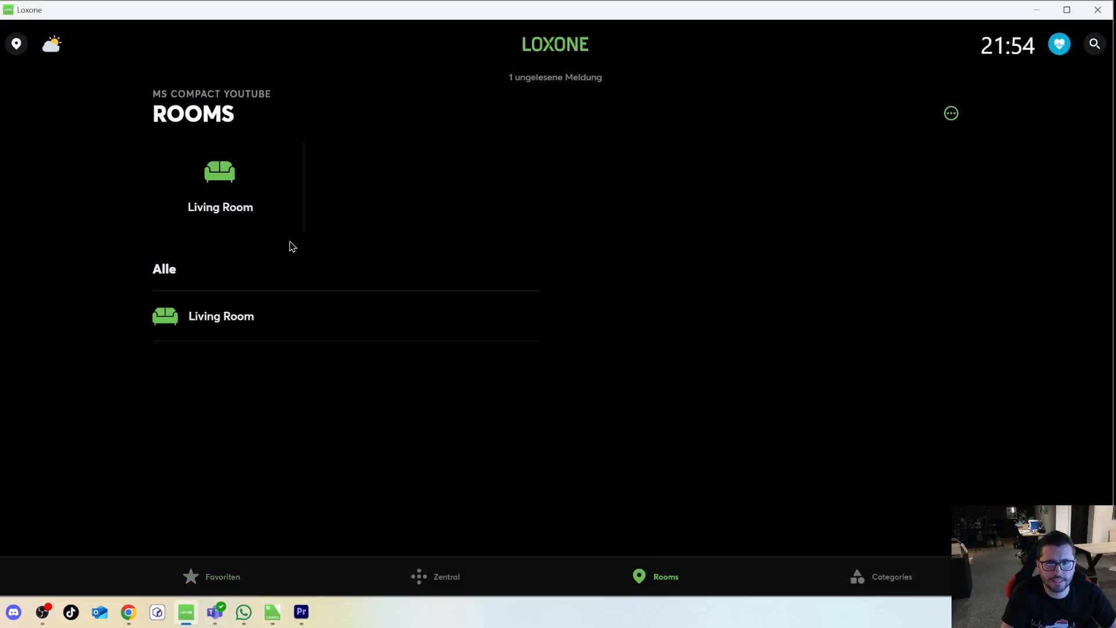
{"action": "left_click", "coordinate": [220, 231]}
{"action": "left_click", "coordinate": [219, 231]}
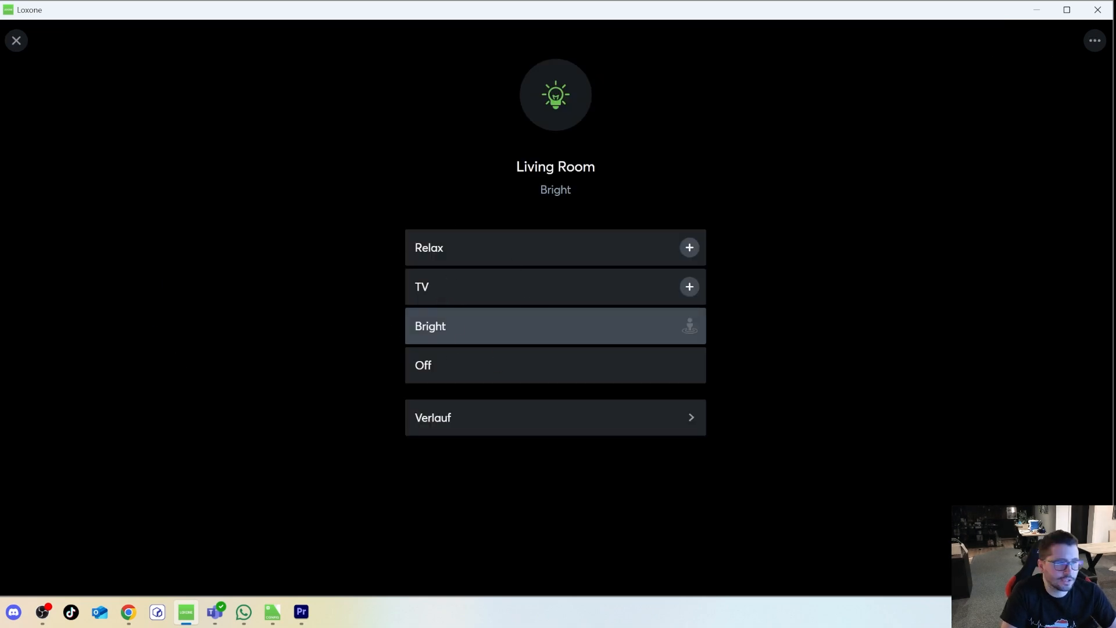
{"action": "left_click", "coordinate": [1094, 574]}
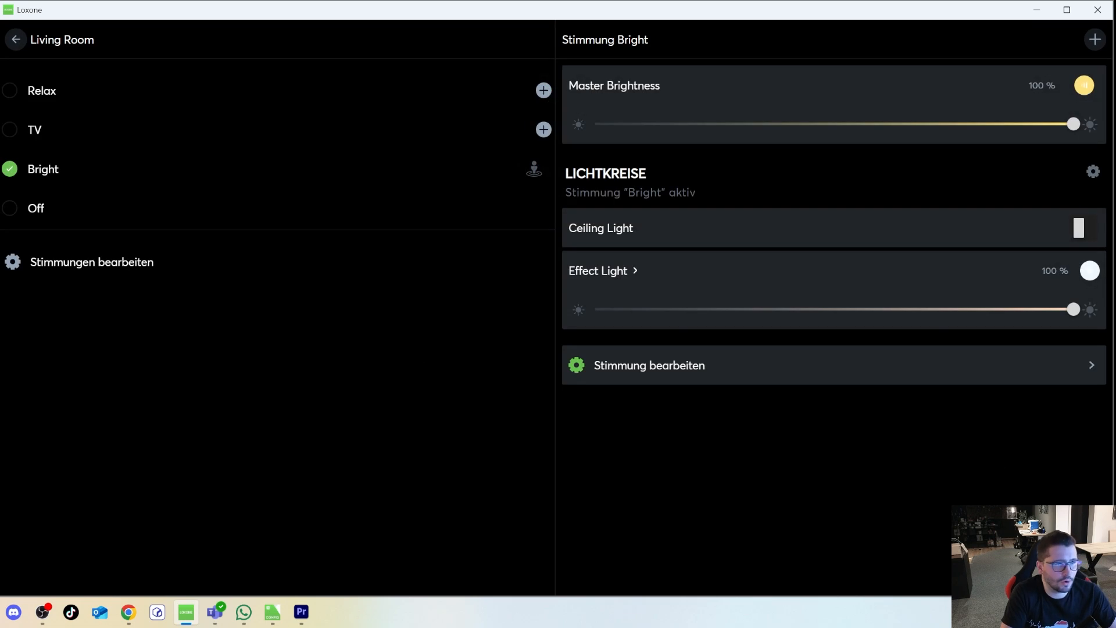
Step: Delete the TV mood from the Living Room's moods and return to the lighting overview
{"action": "left_click", "coordinate": [68, 261]}
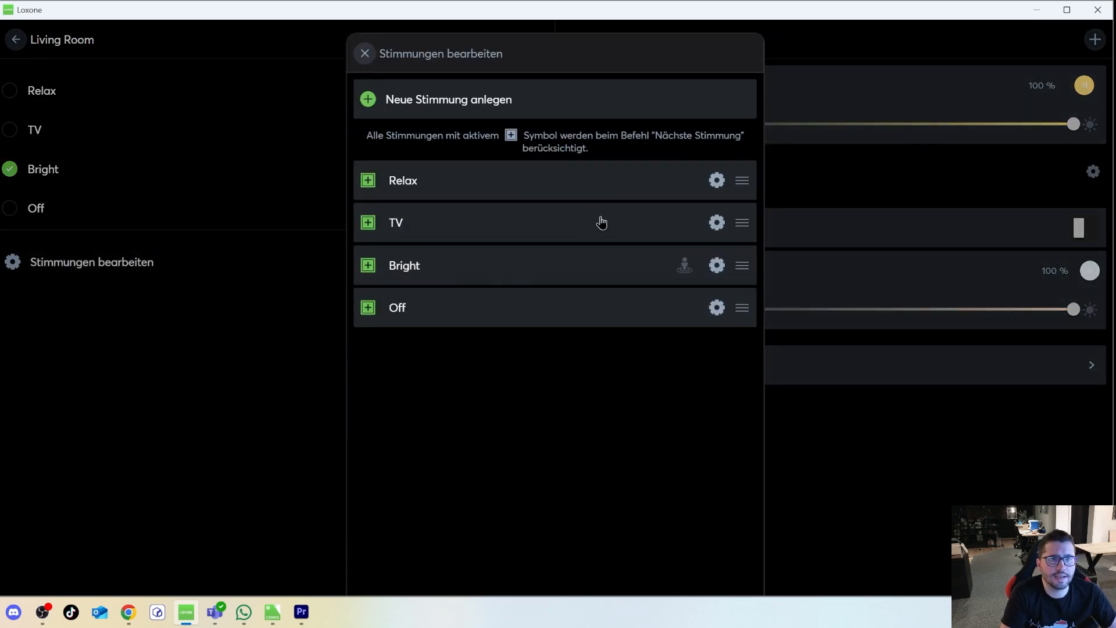
{"action": "left_click", "coordinate": [717, 226]}
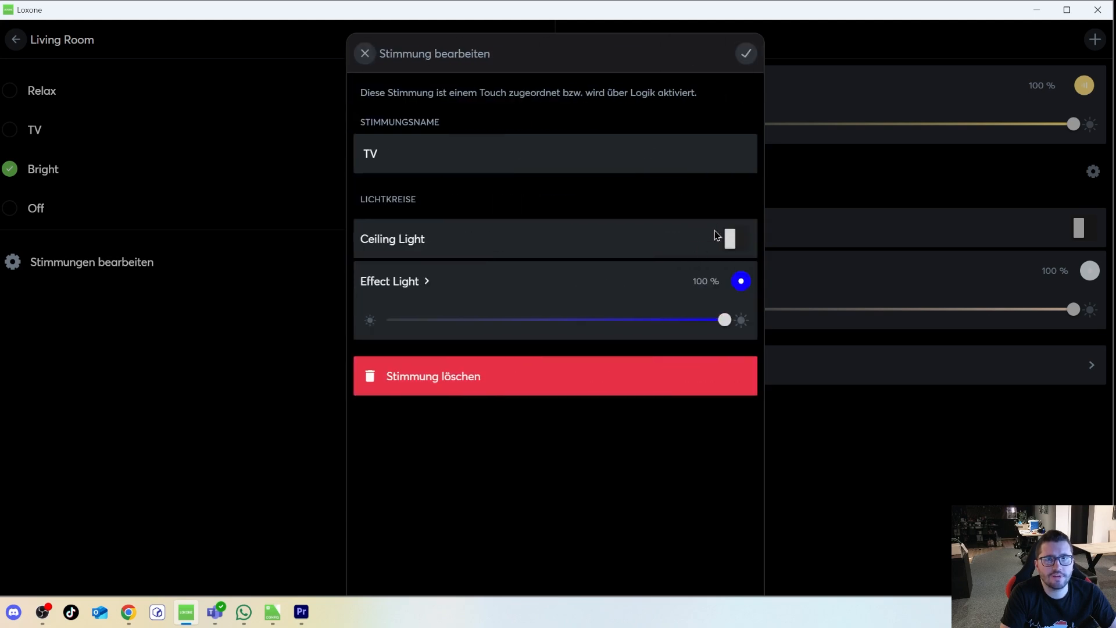
{"action": "left_click", "coordinate": [470, 384]}
{"action": "left_click", "coordinate": [577, 348]}
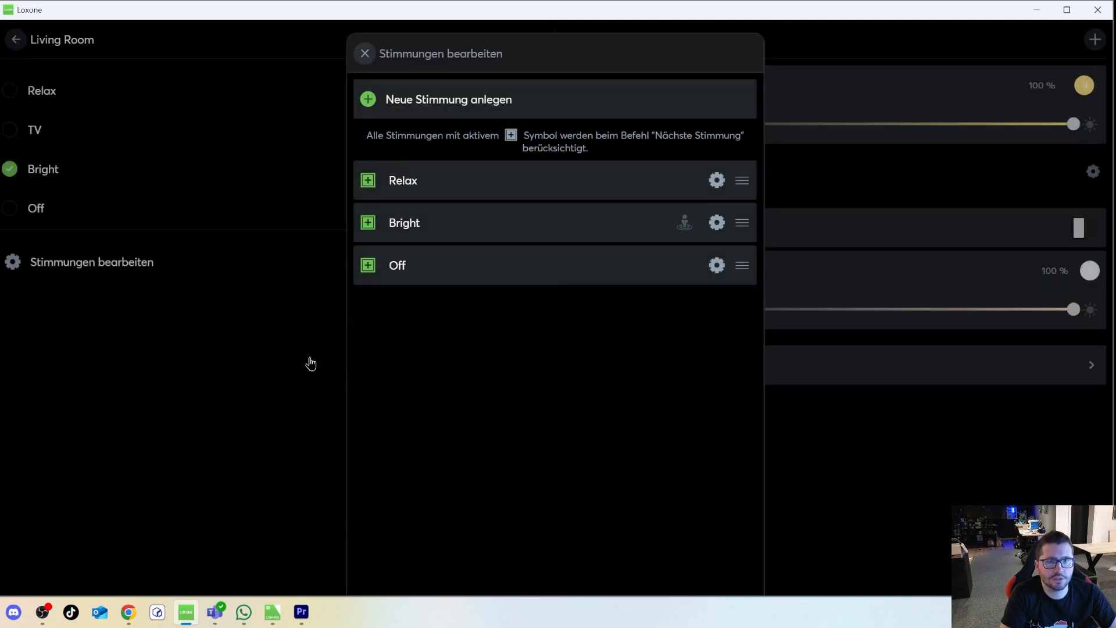
{"action": "left_click", "coordinate": [235, 436]}
{"action": "left_click", "coordinate": [17, 40]}
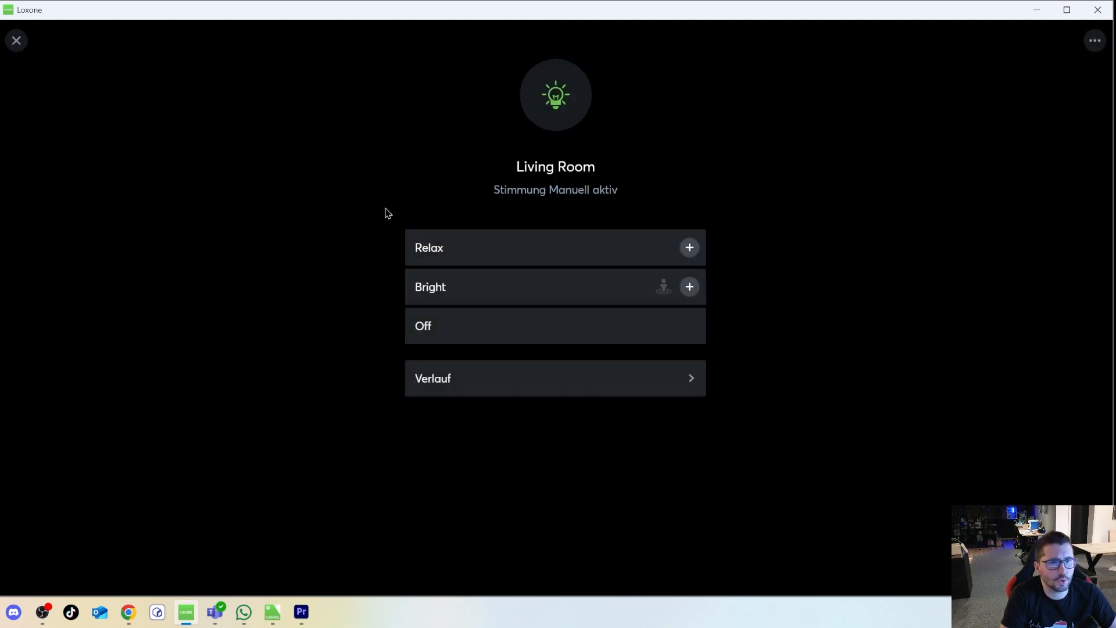
Step: Try green and red on the Living Room's Effect Light colour wheel and finish on a slightly violet blue
{"action": "left_click", "coordinate": [1094, 41]}
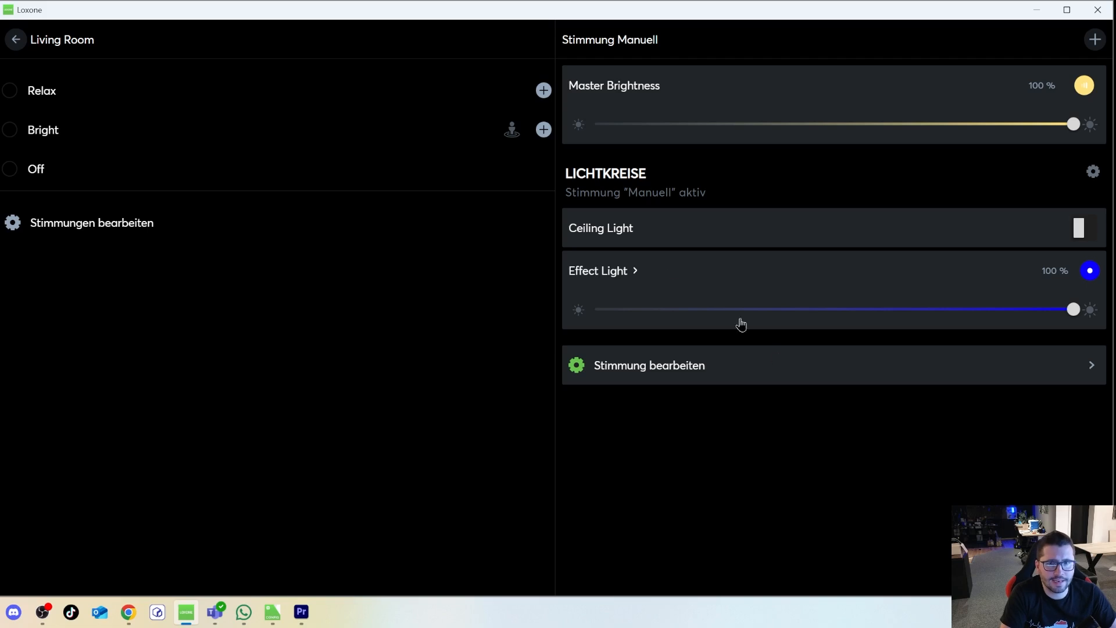
{"action": "left_click", "coordinate": [723, 266]}
{"action": "left_click_drag", "start_coordinate": [928, 326], "coordinate": [839, 359]}
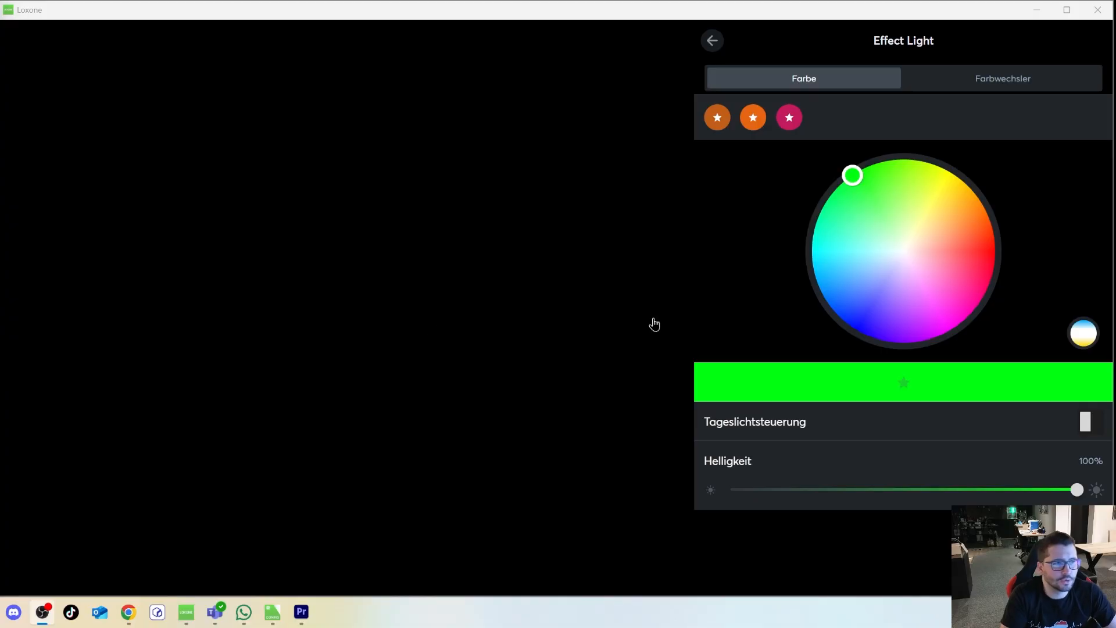
{"action": "left_click_drag", "start_coordinate": [988, 249], "coordinate": [995, 258]}
{"action": "left_click", "coordinate": [854, 343]}
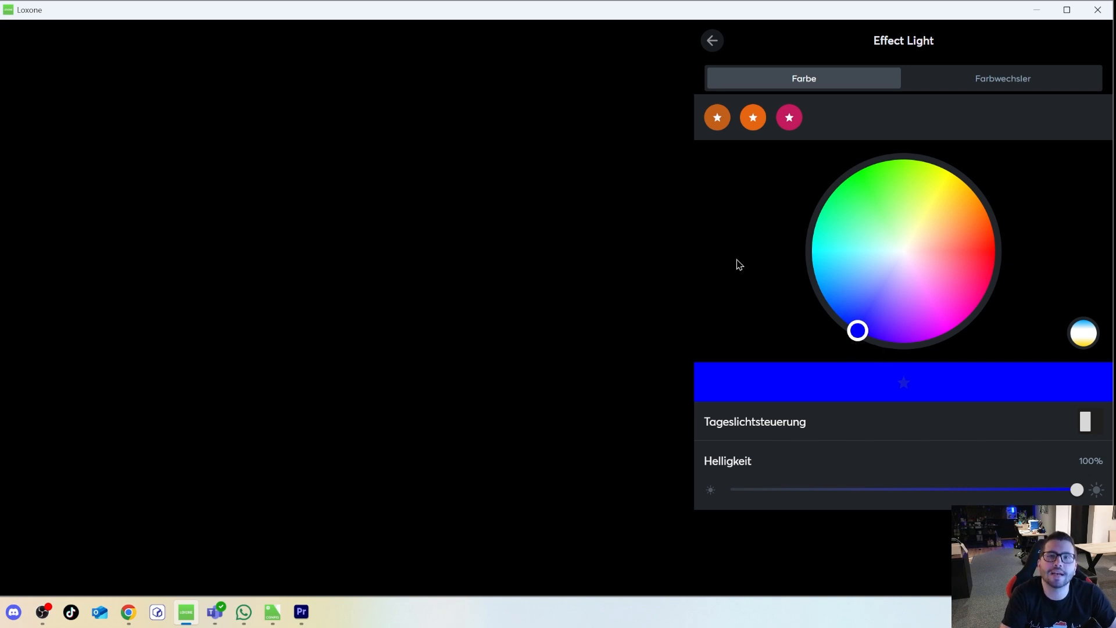
{"action": "mouse_move", "coordinate": [994, 241]}
{"action": "left_mouse_down"}
{"action": "mouse_move", "coordinate": [1016, 244]}
{"action": "mouse_move", "coordinate": [1044, 284]}
{"action": "mouse_move", "coordinate": [919, 304]}
{"action": "mouse_move", "coordinate": [868, 351]}
{"action": "left_mouse_up"}
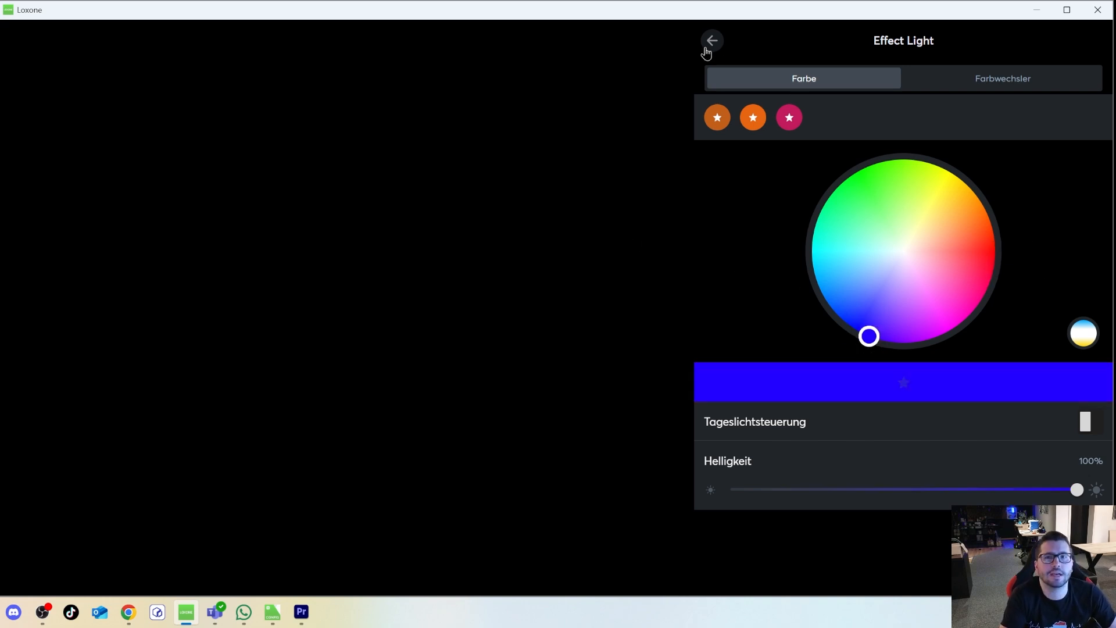
{"action": "left_click", "coordinate": [712, 42]}
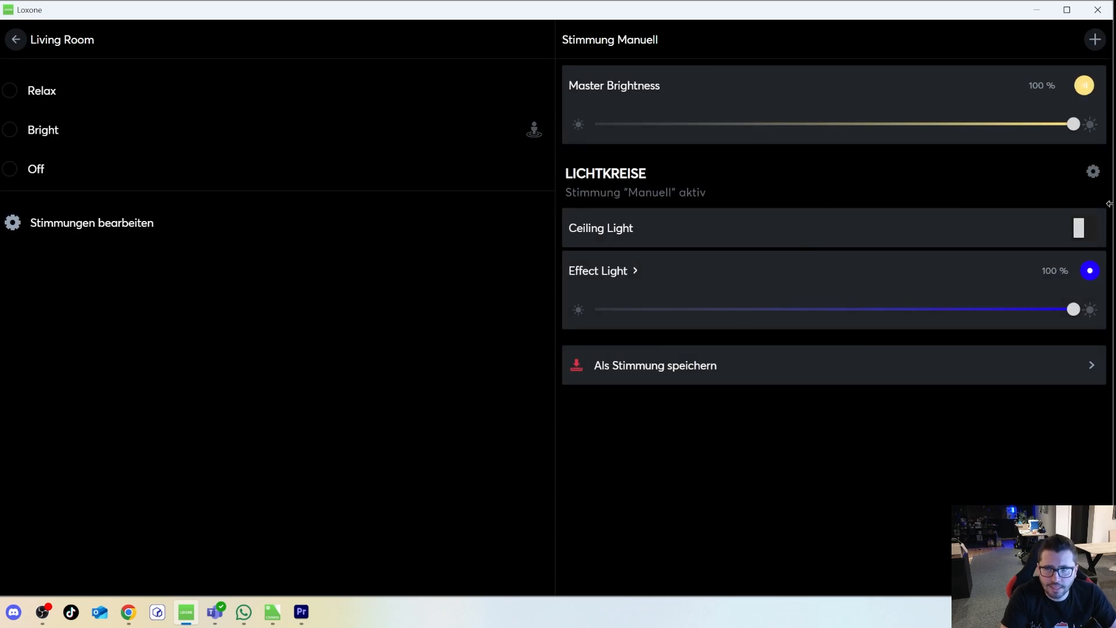
Step: Toggle the Ceiling Light and save the current Living Room lighting as a new mood named TV
{"action": "left_click", "coordinate": [1090, 232]}
{"action": "left_click", "coordinate": [1090, 233]}
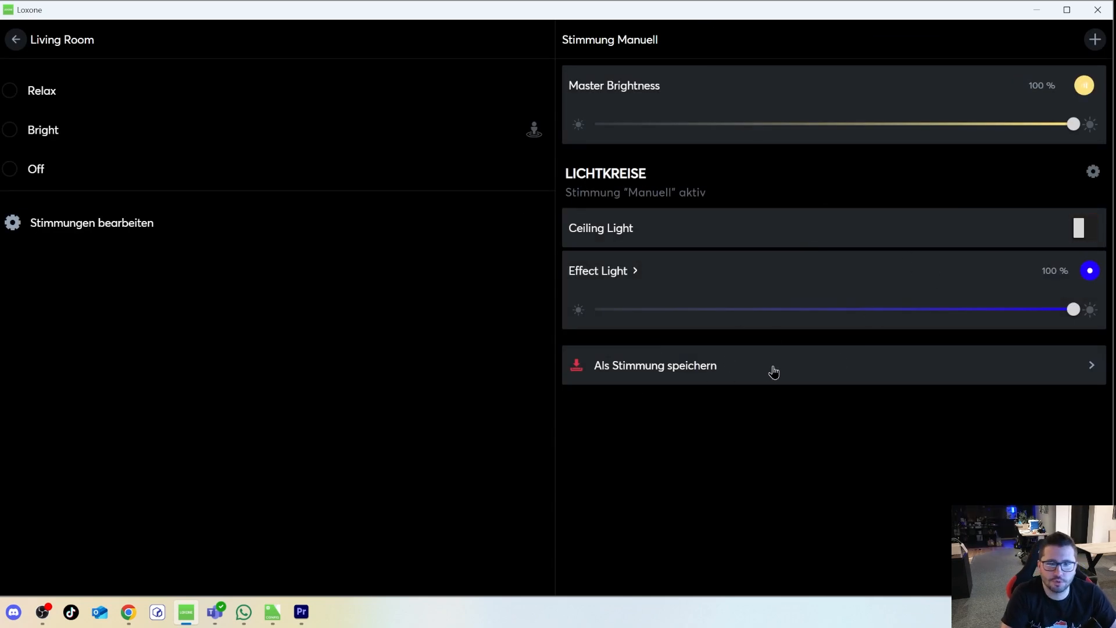
{"action": "left_click", "coordinate": [871, 368]}
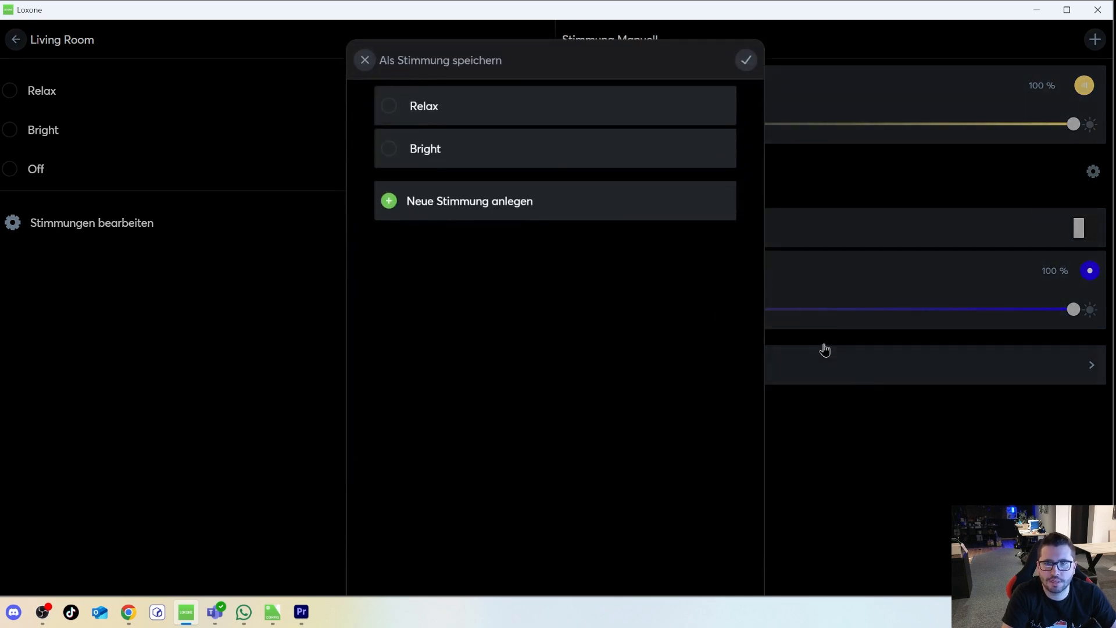
{"action": "left_click", "coordinate": [460, 193]}
{"action": "left_click", "coordinate": [404, 132]}
{"action": "type", "text": "TV"}
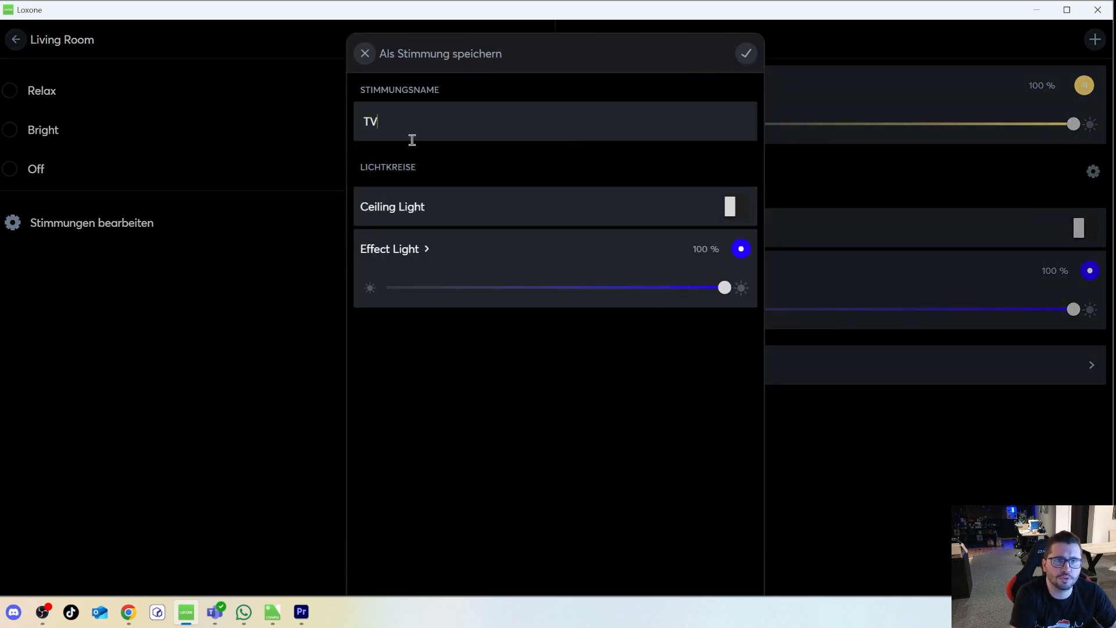
{"action": "left_click", "coordinate": [746, 55]}
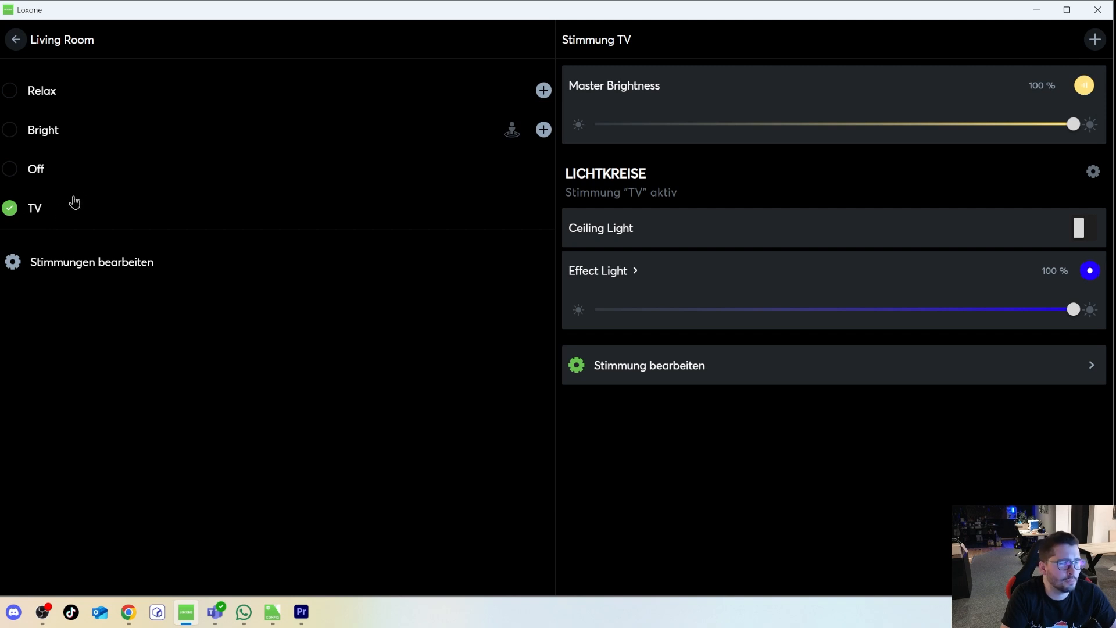
Step: Move the TV mood between Relax and Bright in the Living Room's mood order
{"action": "left_click", "coordinate": [81, 268]}
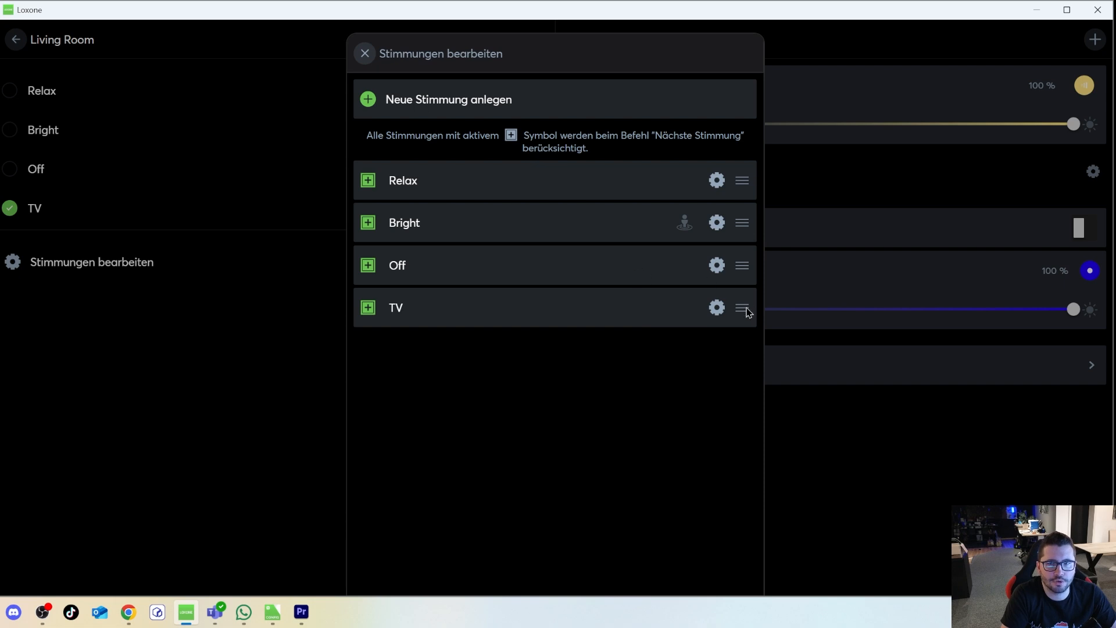
{"action": "left_click_drag", "start_coordinate": [748, 313], "coordinate": [739, 224]}
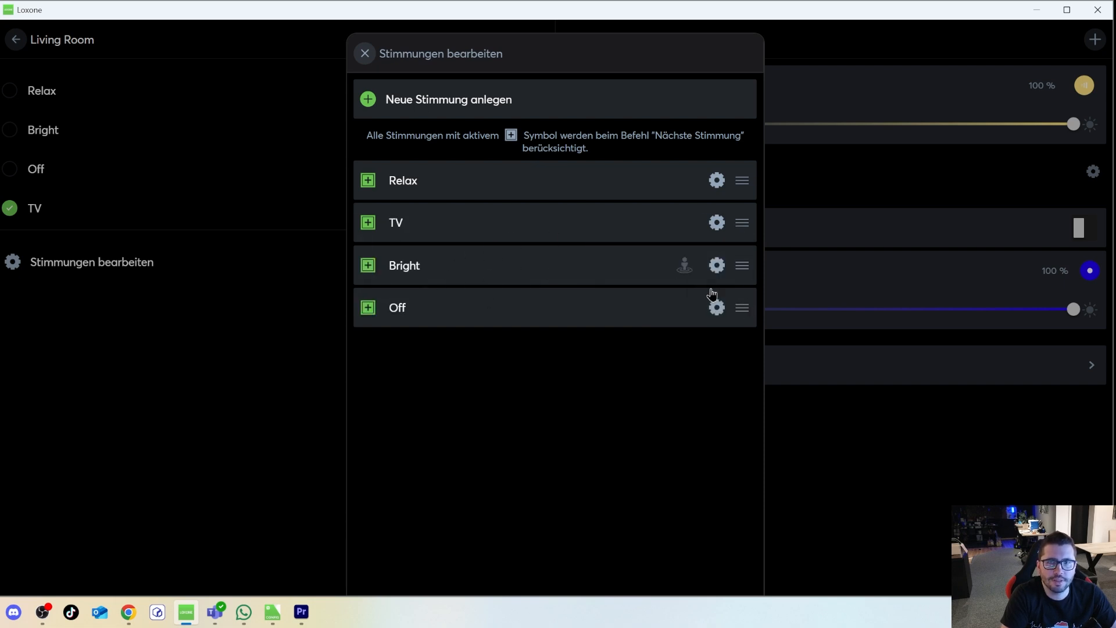
{"action": "left_click", "coordinate": [364, 55]}
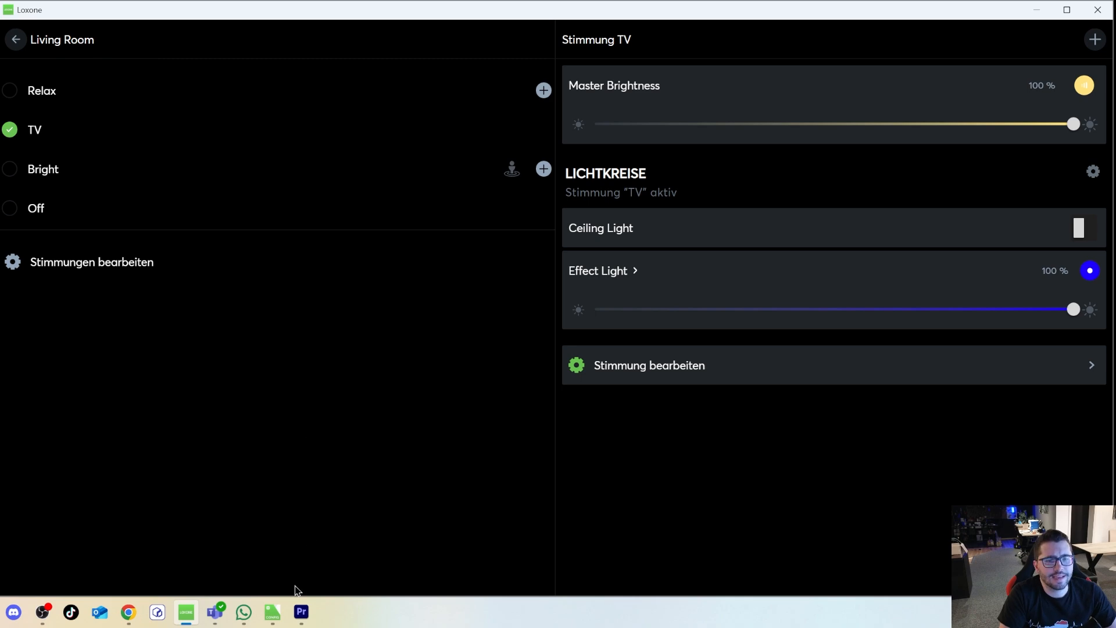
Step: Switch to Loxone Config and check the TV mood's input and light values in the Lighting Controller
{"action": "left_click", "coordinate": [272, 612]}
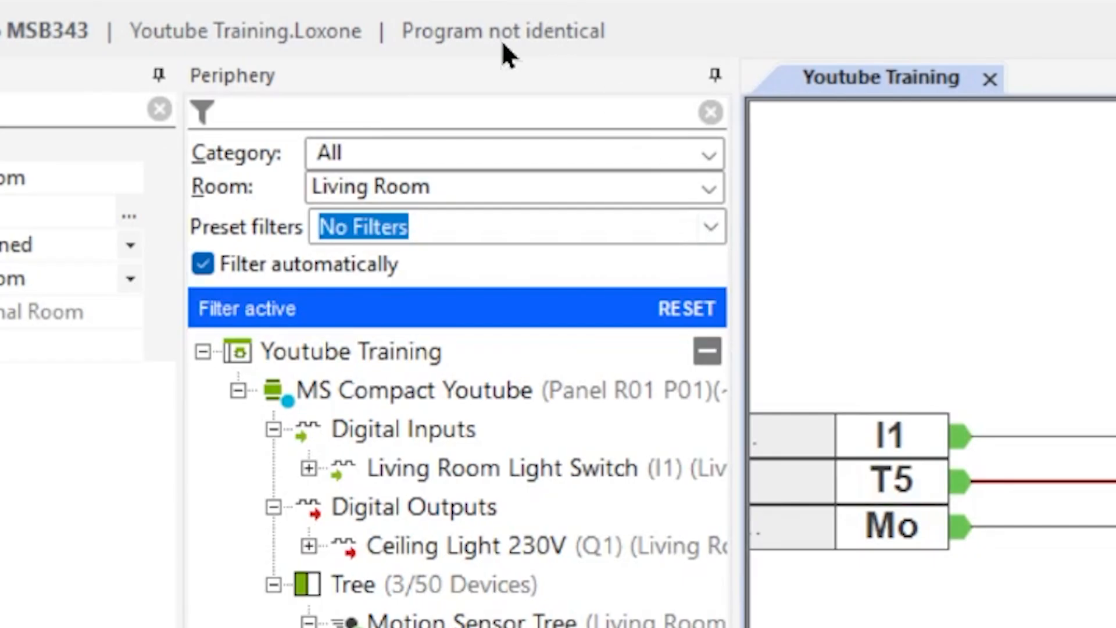
{"action": "left_click", "coordinate": [683, 311]}
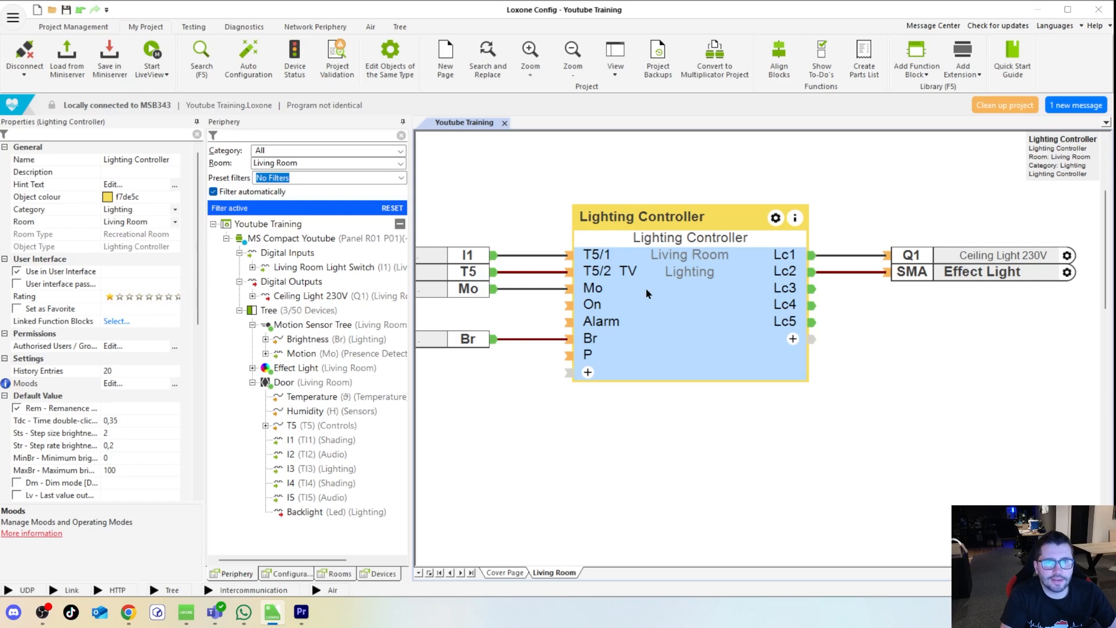
{"action": "double_click", "coordinate": [648, 319]}
{"action": "left_click", "coordinate": [312, 204]}
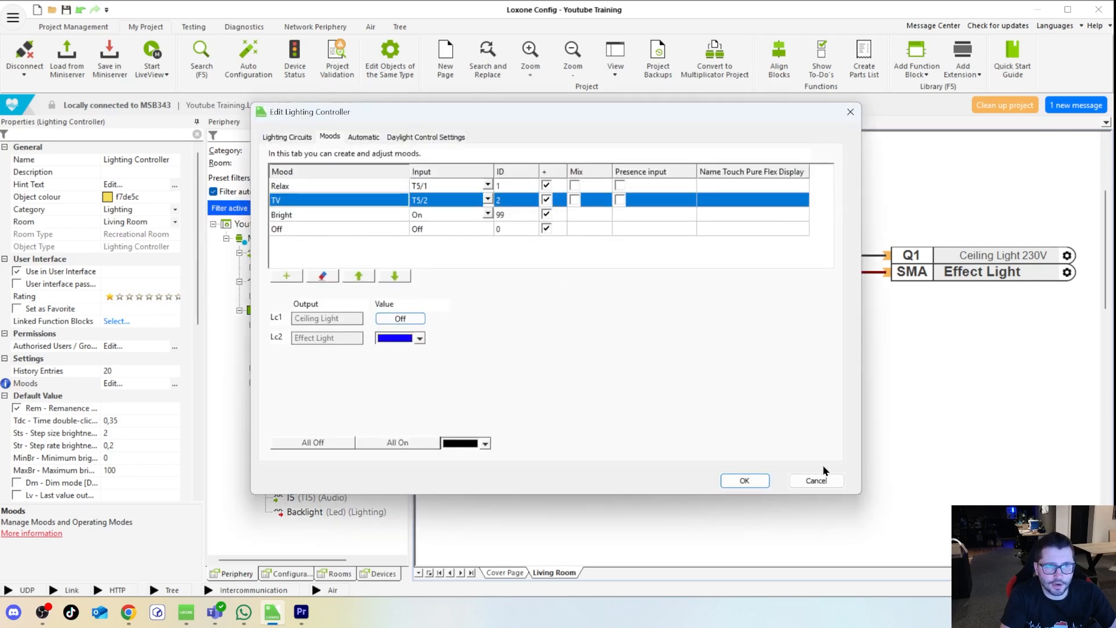
{"action": "left_click", "coordinate": [745, 480]}
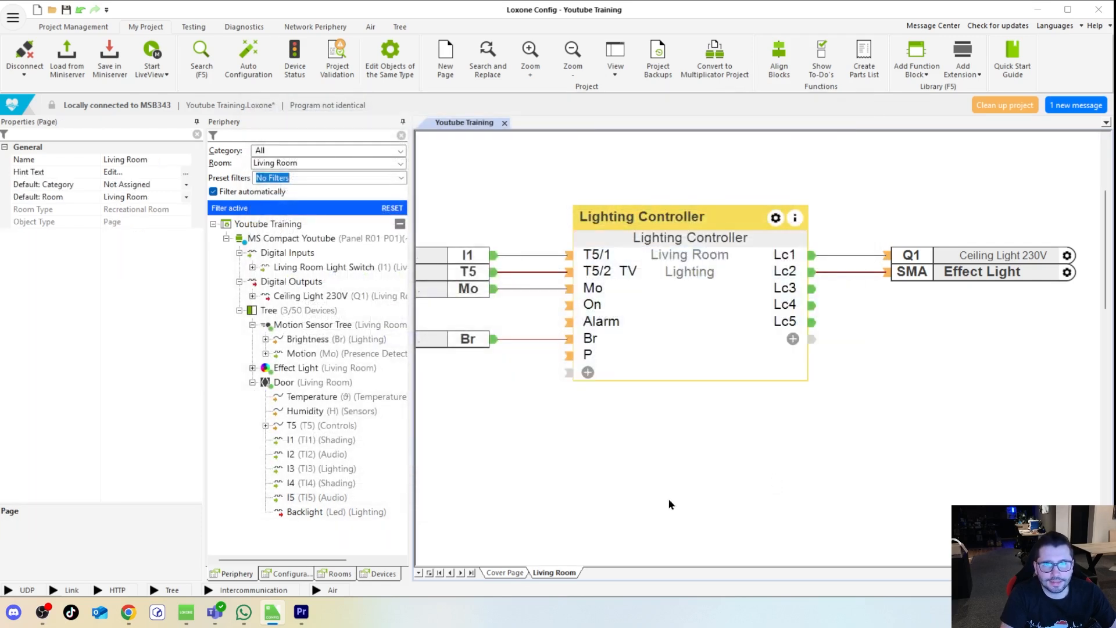
Step: Switch to the Loxone app, delete the Living Room's TV mood despite its touch assignment and close the mood editor
{"action": "left_click", "coordinate": [186, 612]}
{"action": "left_click", "coordinate": [88, 272]}
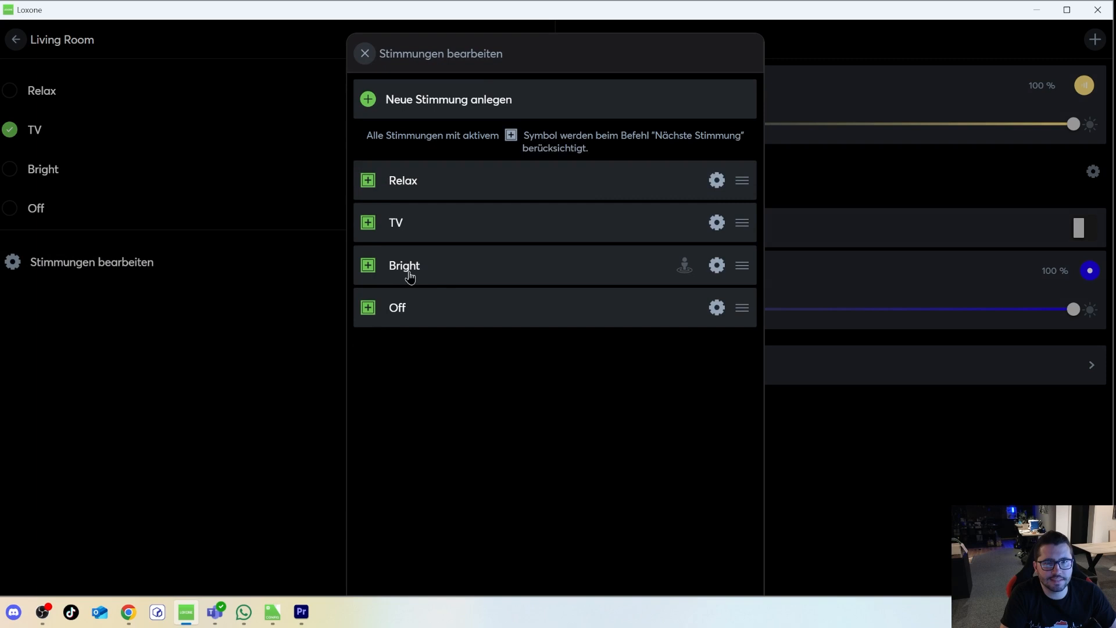
{"action": "left_click", "coordinate": [720, 223]}
{"action": "left_click", "coordinate": [456, 378]}
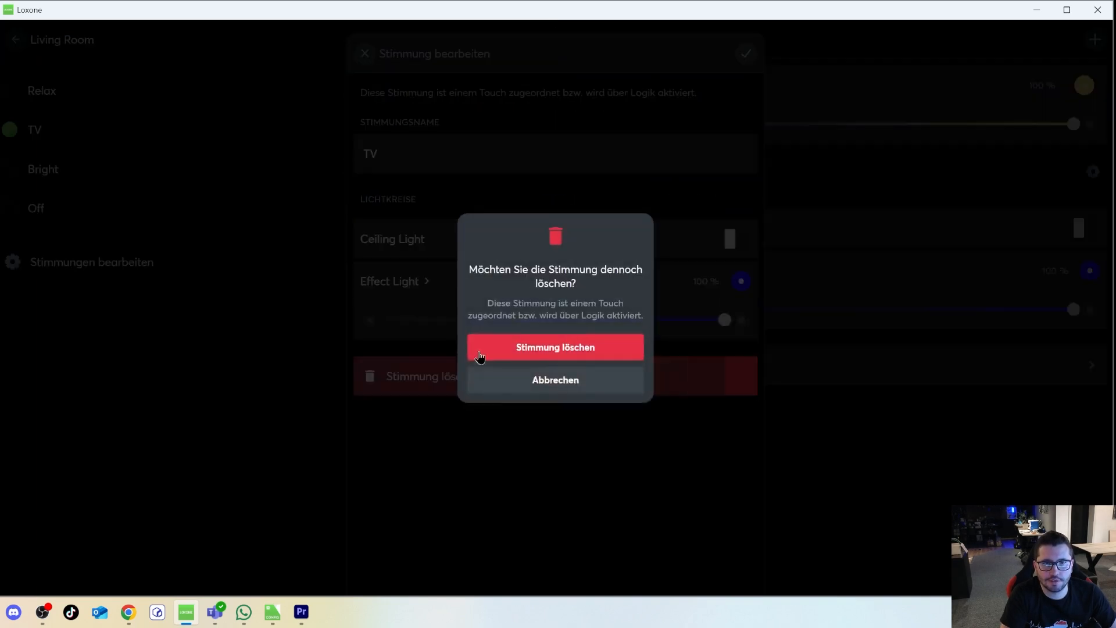
{"action": "left_click", "coordinate": [553, 351]}
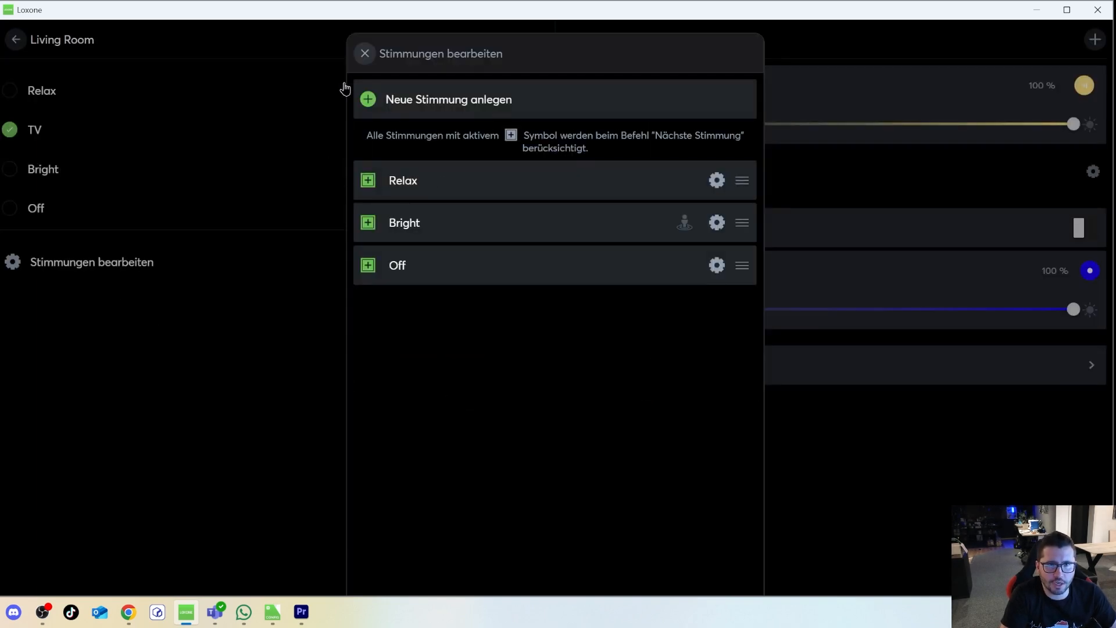
{"action": "left_click", "coordinate": [365, 53]}
Step: Return to Loxone Config and check the Lighting Controller's mood list for the TV mood without changing anything
{"action": "left_click", "coordinate": [273, 612]}
{"action": "left_click", "coordinate": [667, 310]}
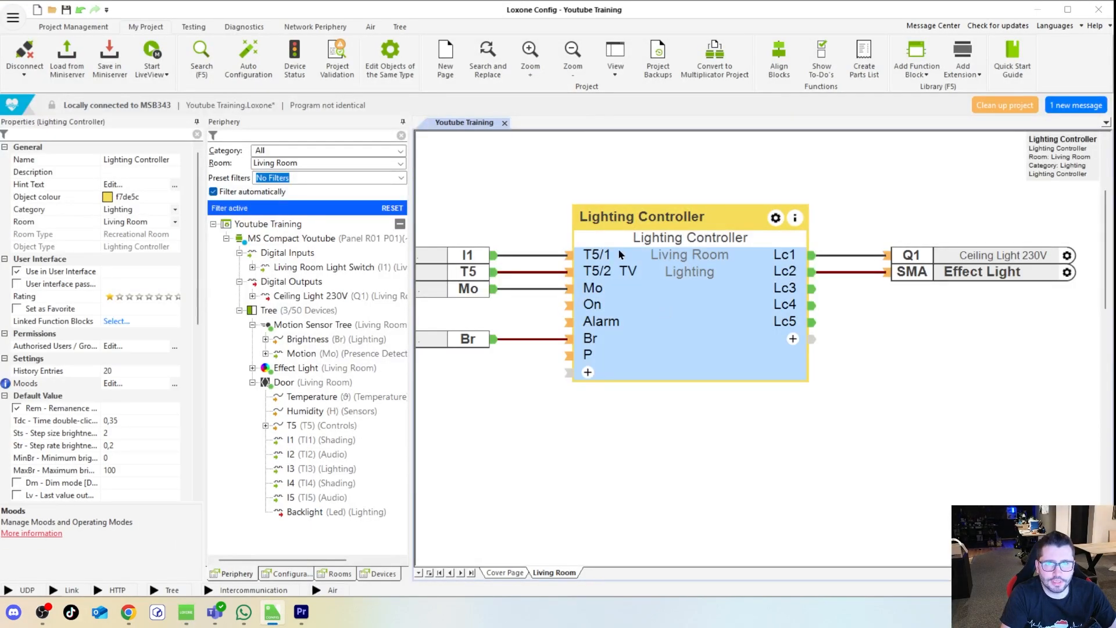
{"action": "double_click", "coordinate": [651, 302]}
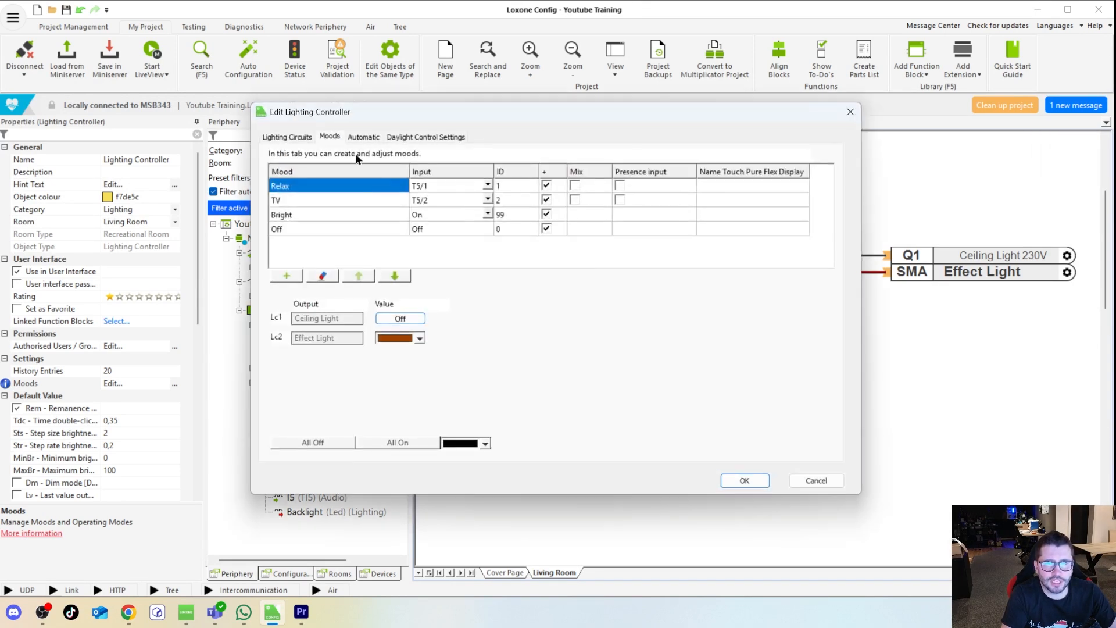
{"action": "left_click", "coordinate": [293, 138]}
{"action": "left_click", "coordinate": [334, 137]}
{"action": "left_click", "coordinate": [291, 201]}
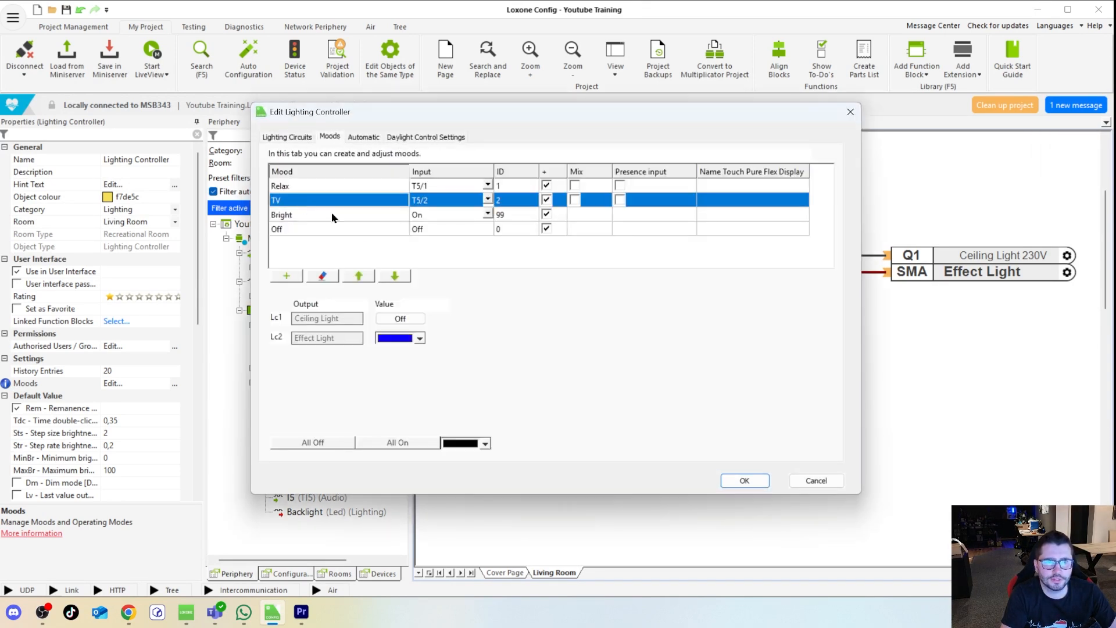
{"action": "left_click", "coordinate": [832, 482]}
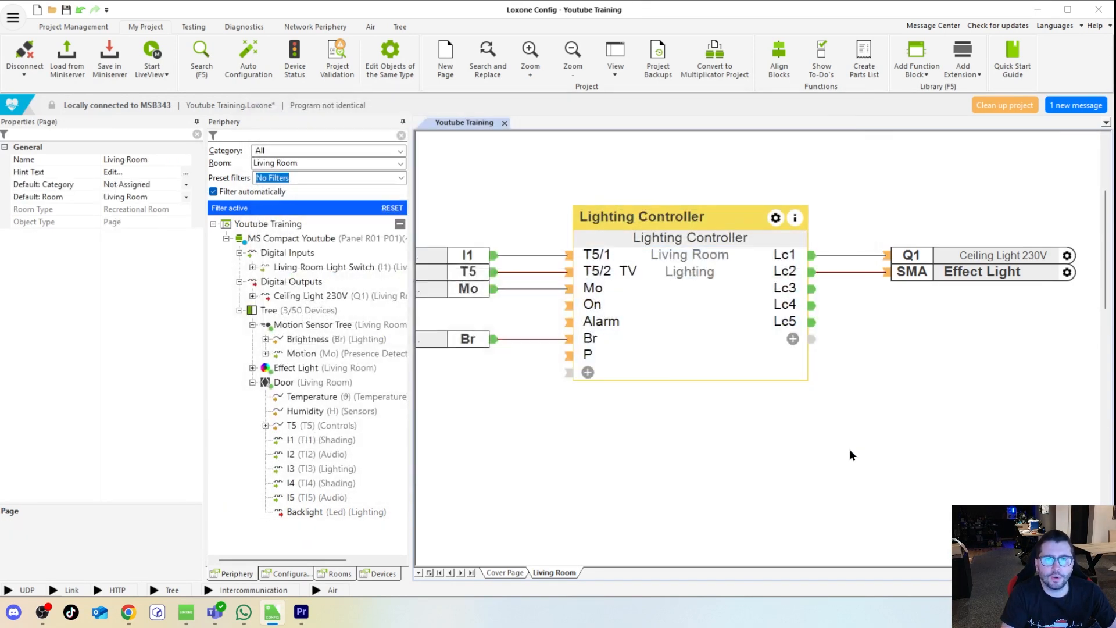
Step: Load the current program from the Miniserver into the open project and save the project
{"action": "left_click", "coordinate": [196, 613]}
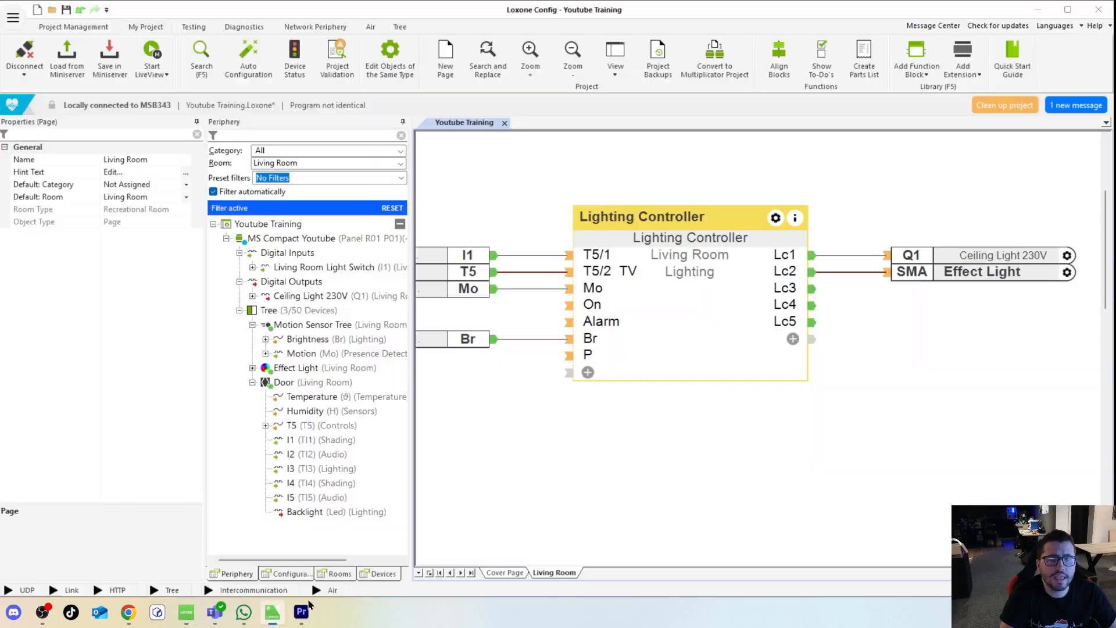
{"action": "left_click", "coordinate": [272, 611]}
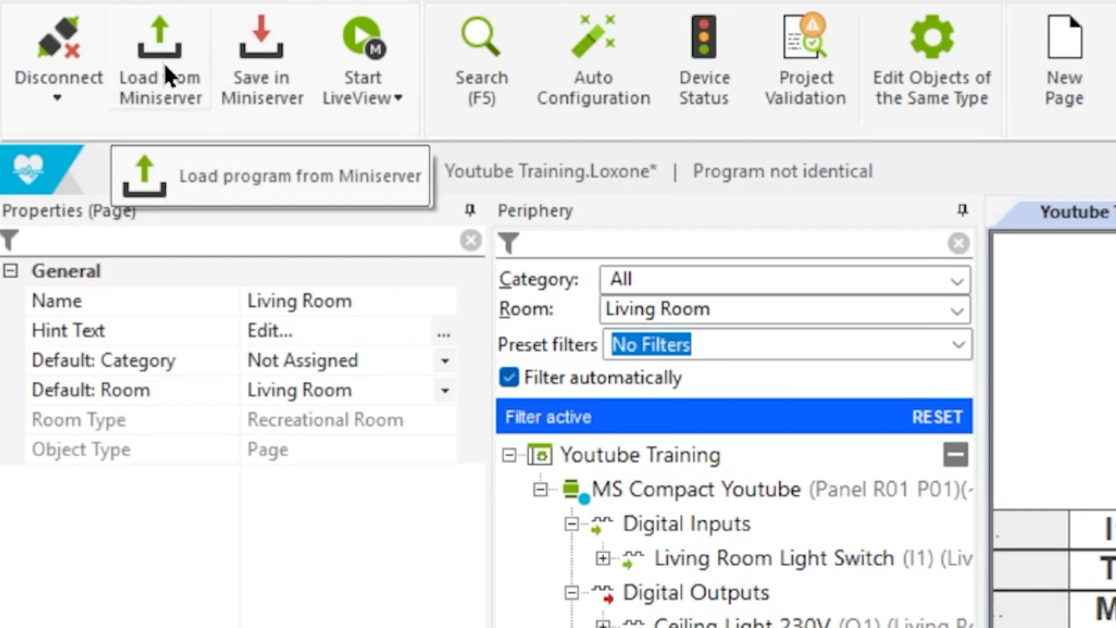
{"action": "left_click", "coordinate": [68, 65]}
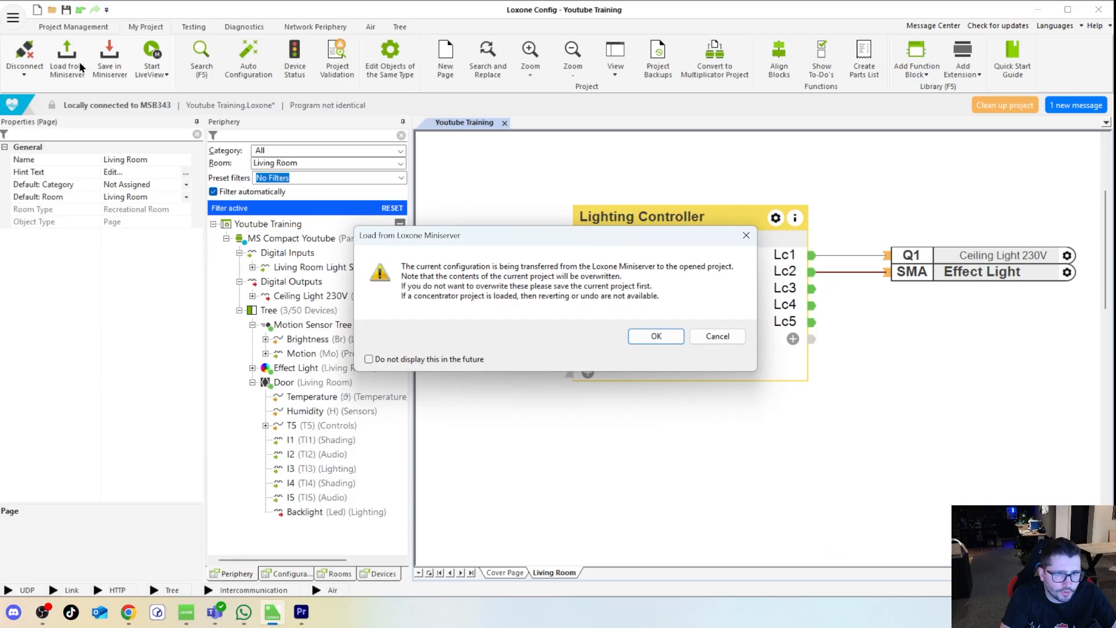
{"action": "left_click", "coordinate": [655, 336]}
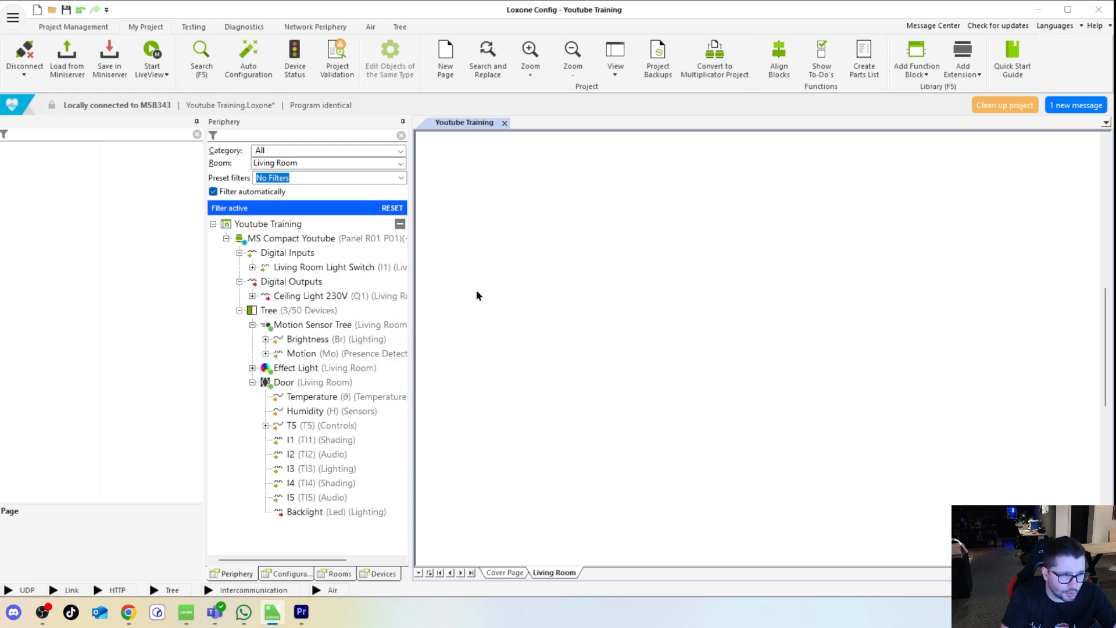
{"action": "left_click", "coordinate": [575, 567]}
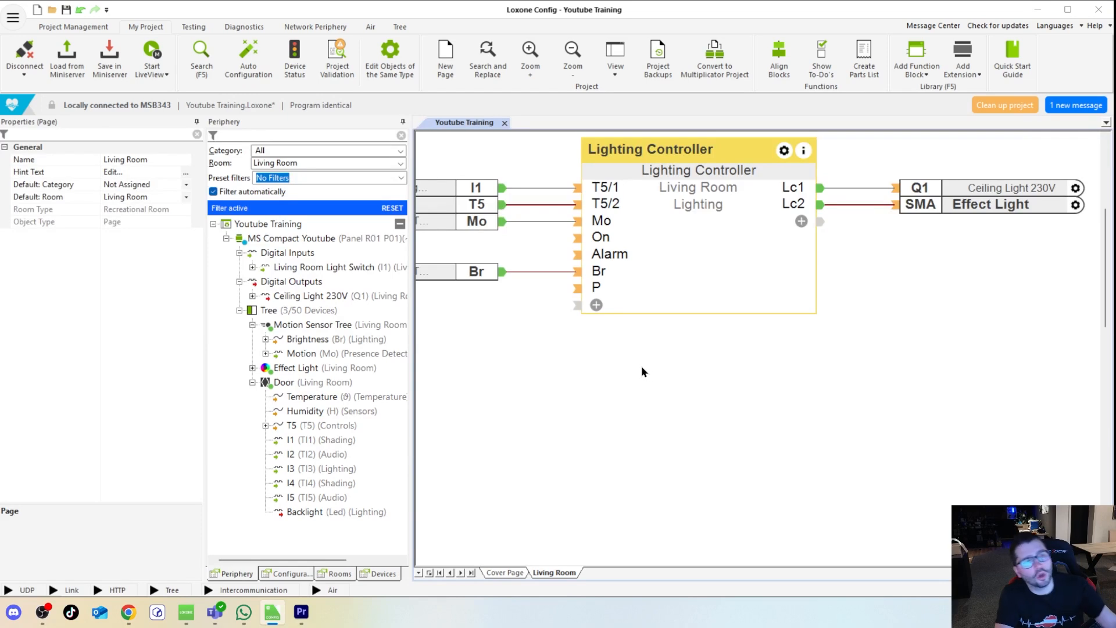
{"action": "key", "text": "ctrl+s"}
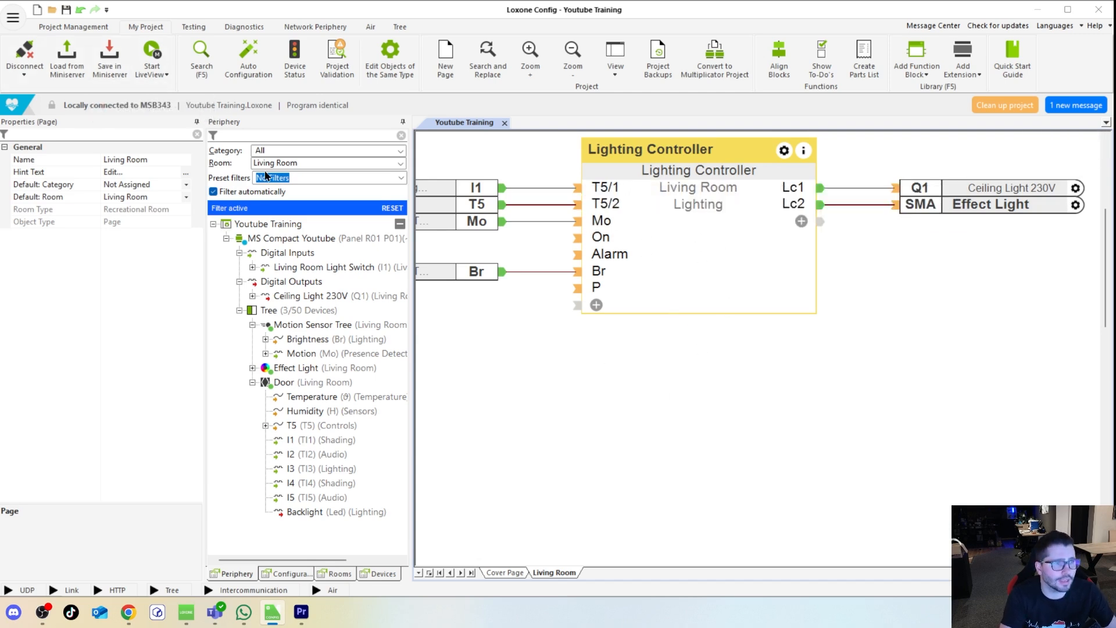
Step: Add a new mood named TV to the Living Room's Lighting Controller
{"action": "scroll", "coordinate": [648, 373], "scroll_direction": "up", "scroll_amount": 2}
{"action": "left_click", "coordinate": [655, 315]}
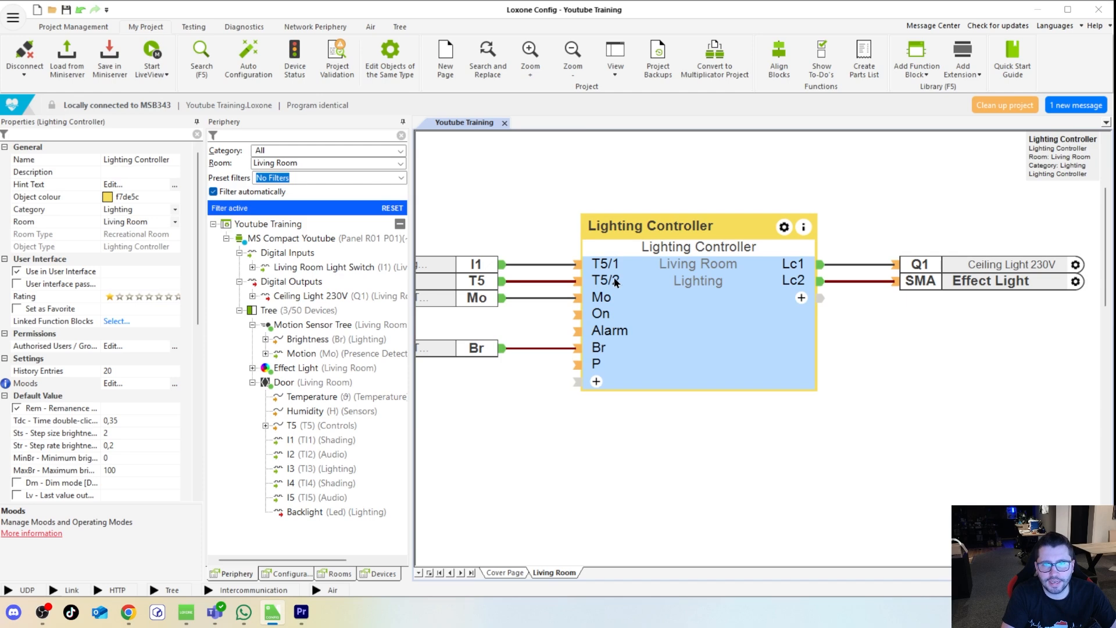
{"action": "double_click", "coordinate": [627, 268]}
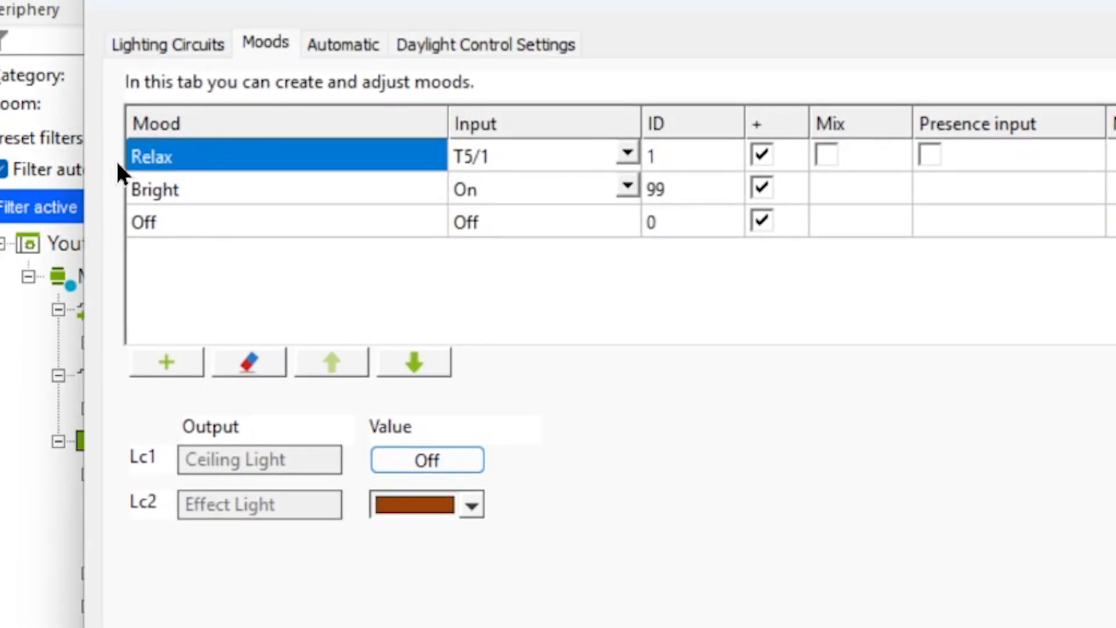
{"action": "left_click", "coordinate": [165, 362]}
{"action": "type", "text": "TV"}
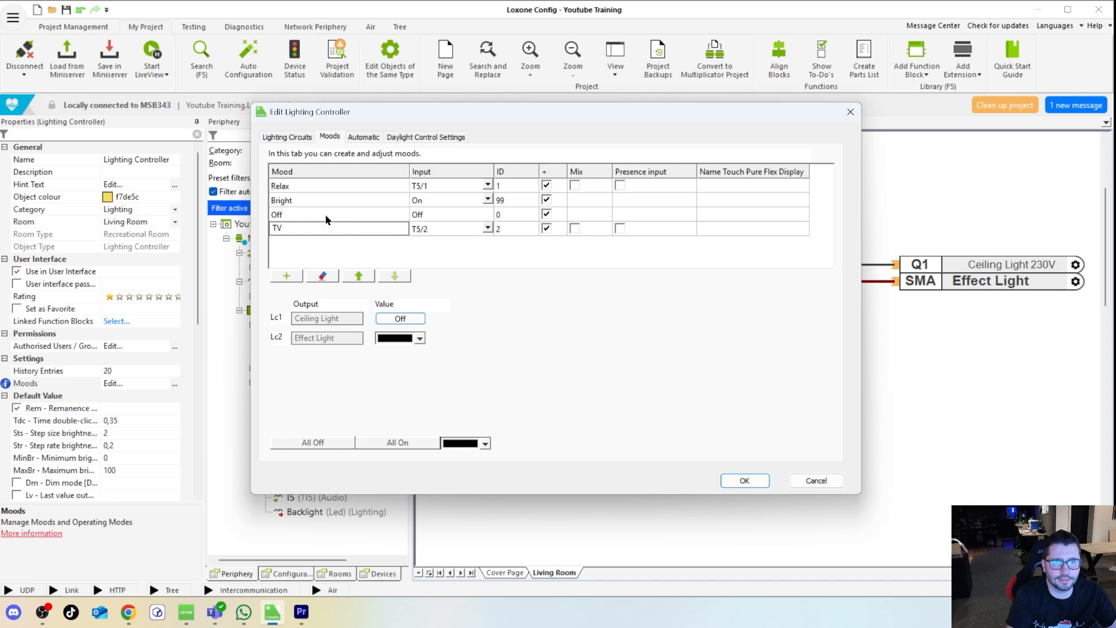
Step: Set the TV mood's Effect Light to a violet blue and place the mood directly below Relax
{"action": "left_click", "coordinate": [419, 340]}
{"action": "left_click", "coordinate": [436, 160]}
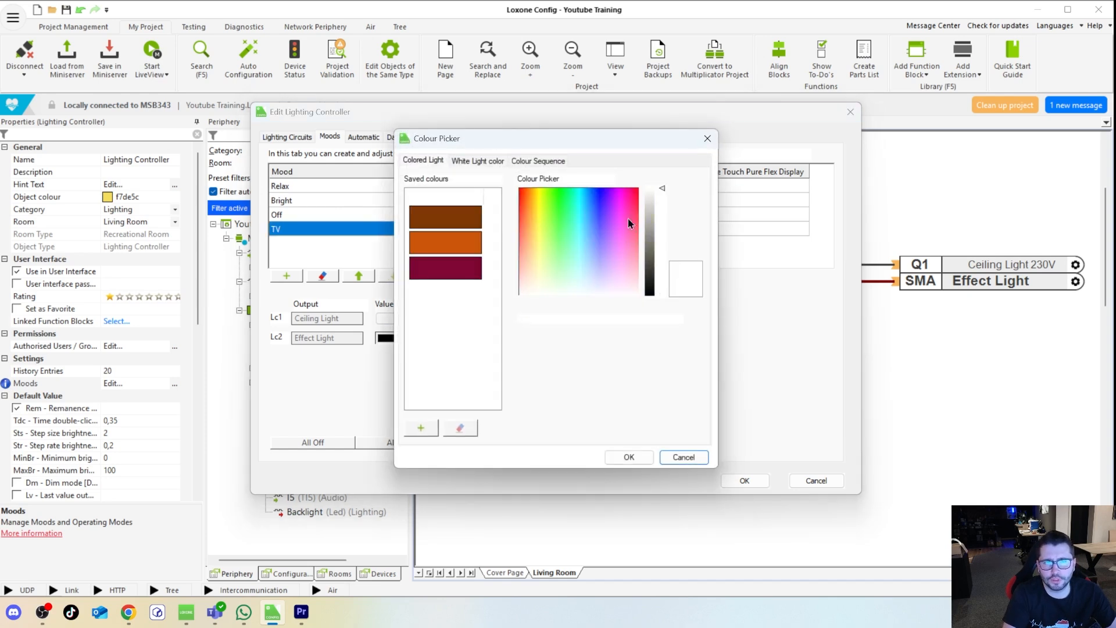
{"action": "left_click_drag", "start_coordinate": [628, 223], "coordinate": [602, 190]}
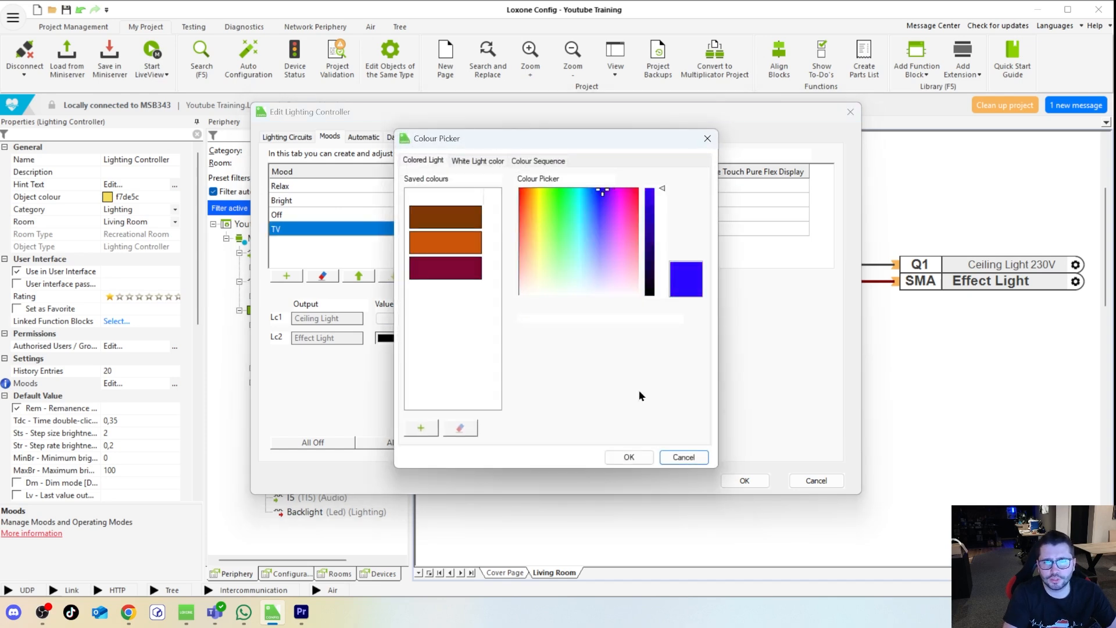
{"action": "left_click", "coordinate": [629, 457]}
{"action": "left_click", "coordinate": [359, 275]}
{"action": "left_click", "coordinate": [359, 275]}
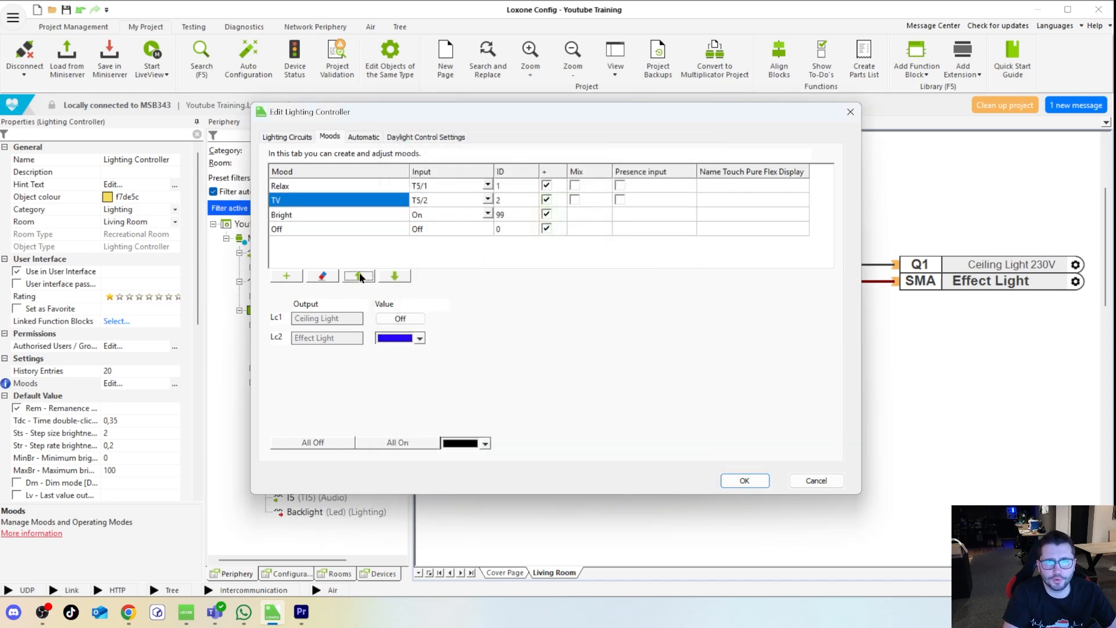
{"action": "left_click", "coordinate": [750, 478]}
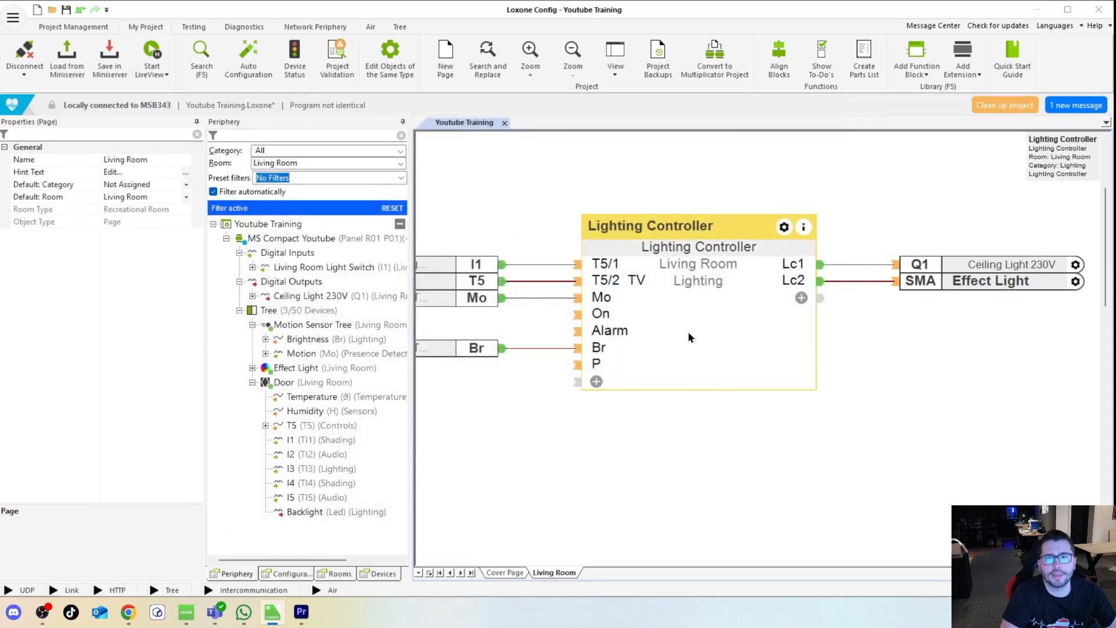
Step: Compare the Living Room moods in Loxone Config and the Loxone app, and save the program in the Miniserver
{"action": "double_click", "coordinate": [690, 337]}
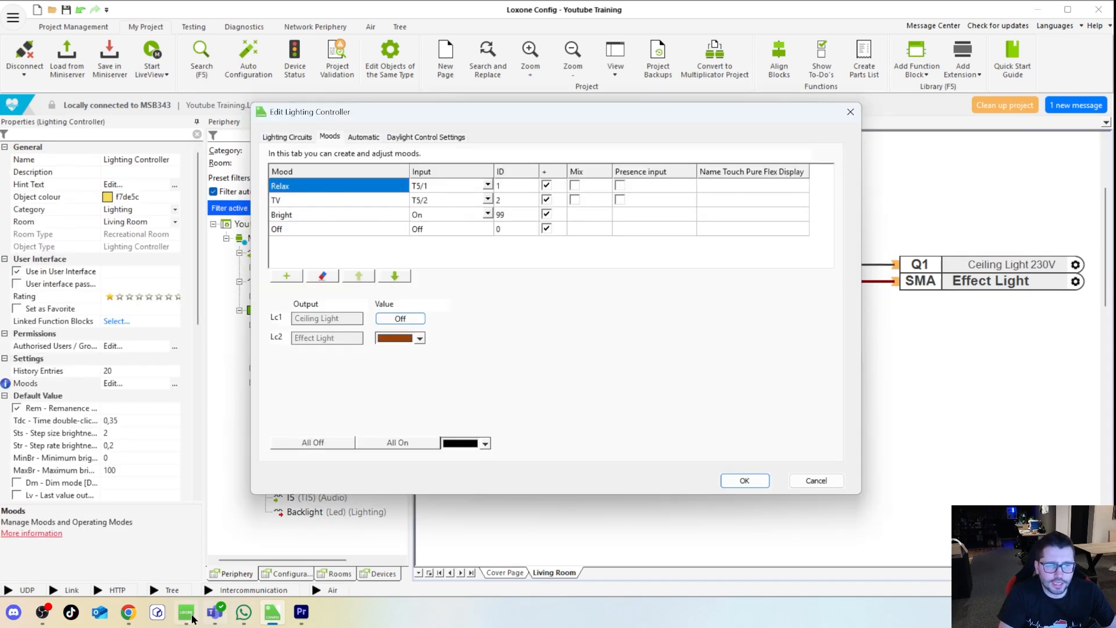
{"action": "left_click", "coordinate": [186, 612]}
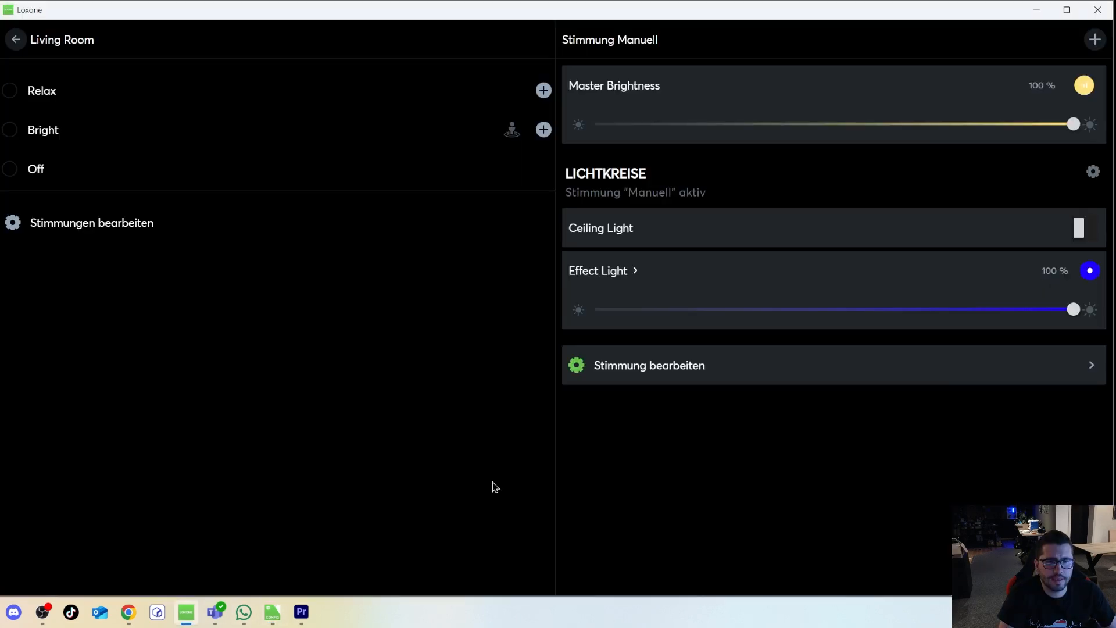
{"action": "left_click", "coordinate": [273, 611]}
{"action": "left_click", "coordinate": [746, 484]}
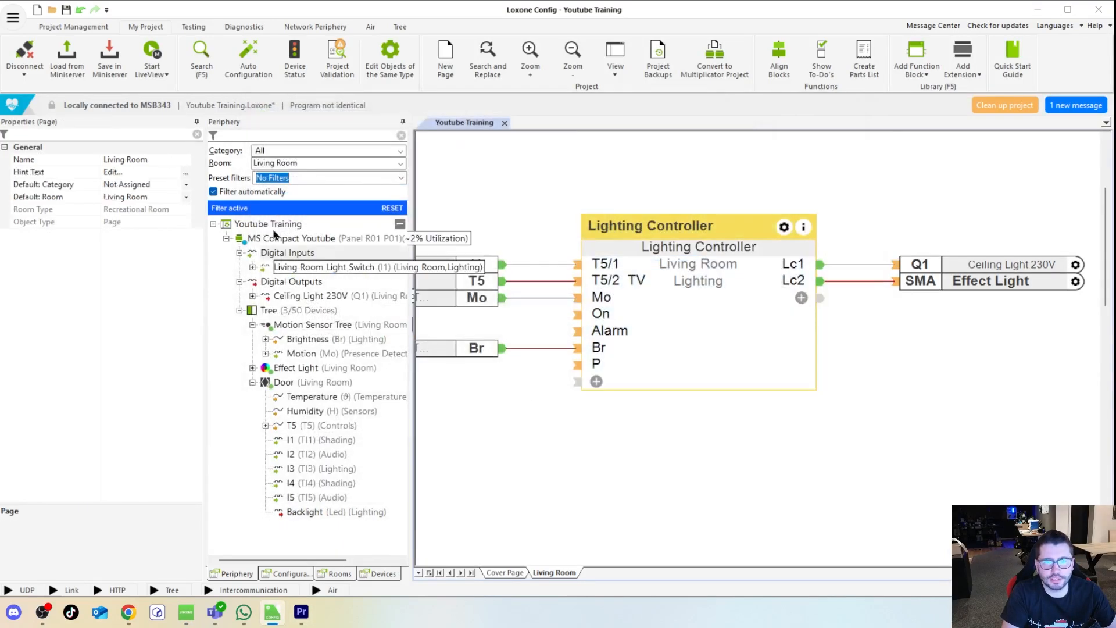
{"action": "left_click", "coordinate": [113, 63]}
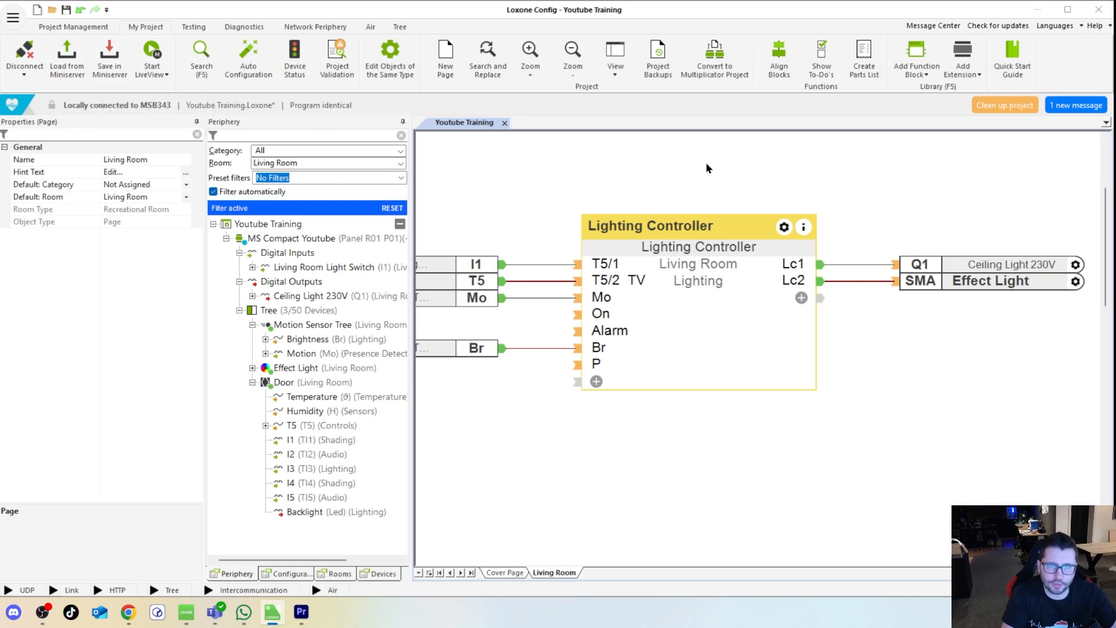
Step: Switch to the Loxone app, view the Living Room there, and return to Loxone Config
{"action": "left_click", "coordinate": [186, 612]}
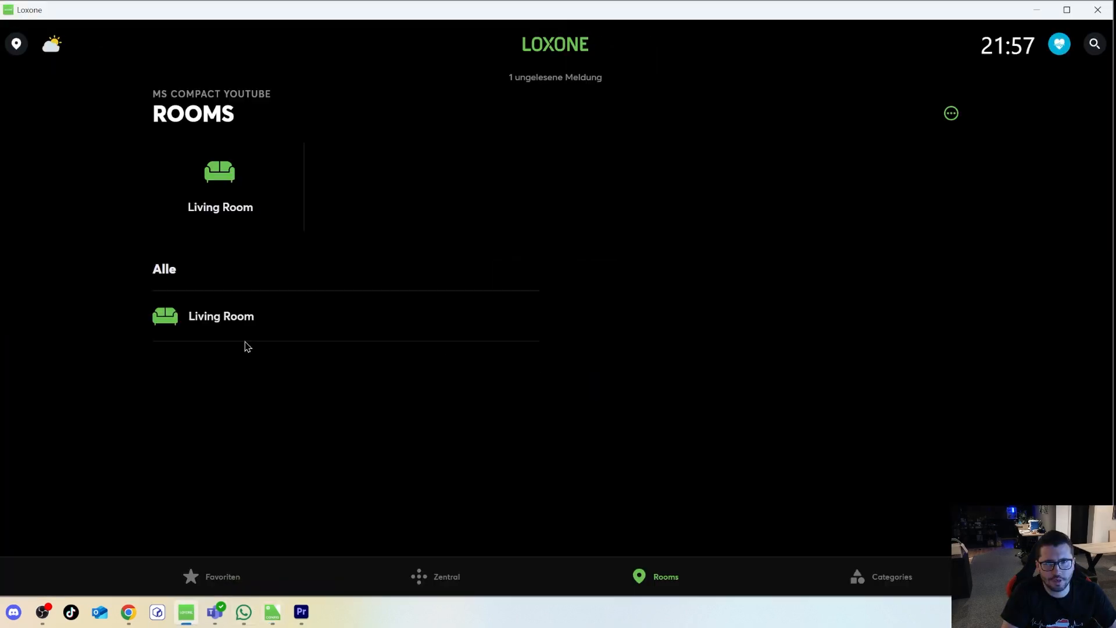
{"action": "left_click", "coordinate": [221, 192]}
{"action": "left_click", "coordinate": [162, 244]}
{"action": "key", "text": "alt+Tab"}
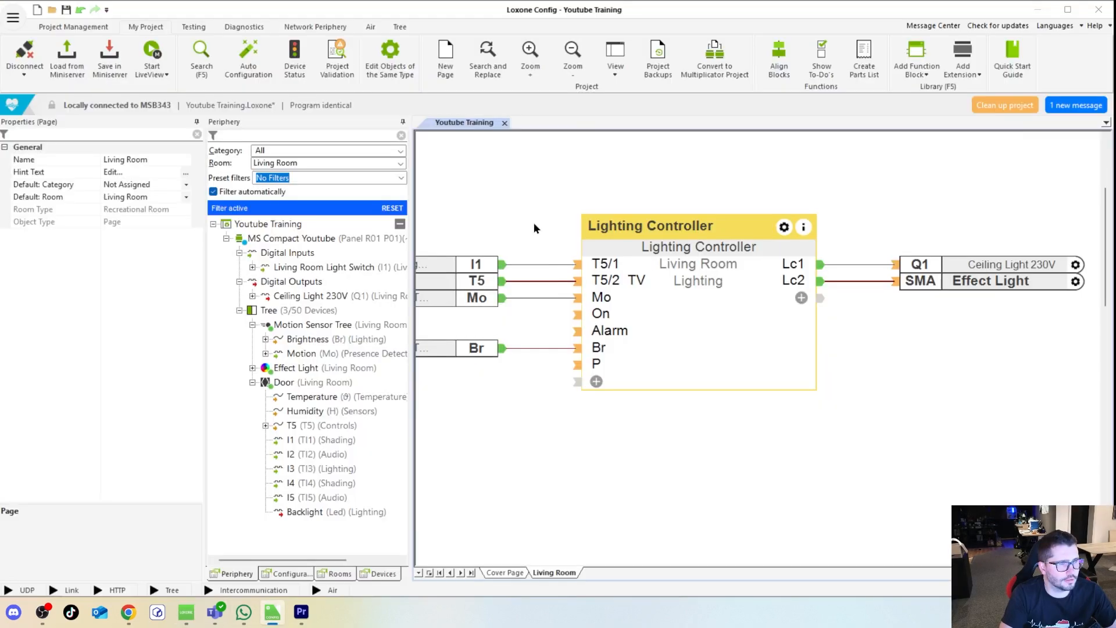
Step: Open the Lighting Controller's automatic motion/presence settings and review the operating modes available for the rule
{"action": "double_click", "coordinate": [698, 304]}
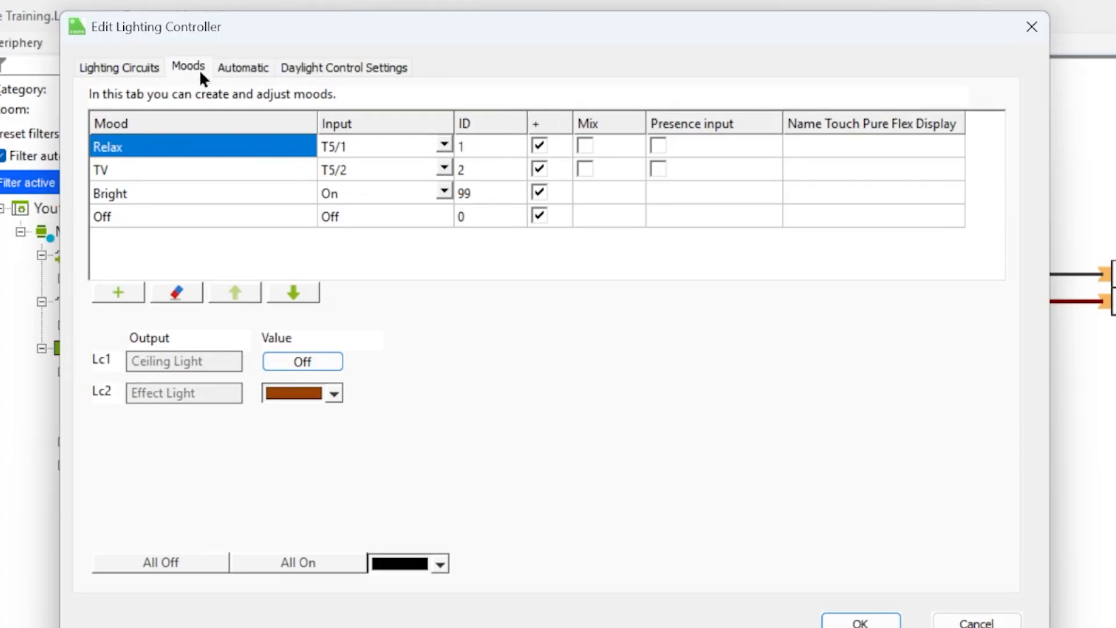
{"action": "left_click", "coordinate": [240, 66]}
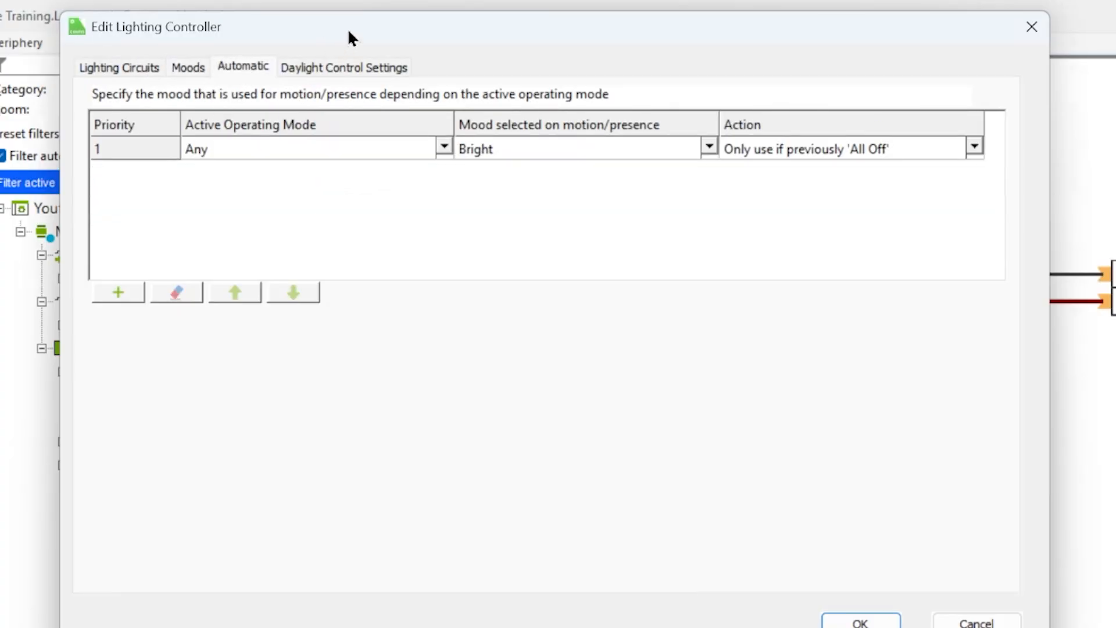
{"action": "left_click_drag", "start_coordinate": [349, 33], "coordinate": [424, 75]}
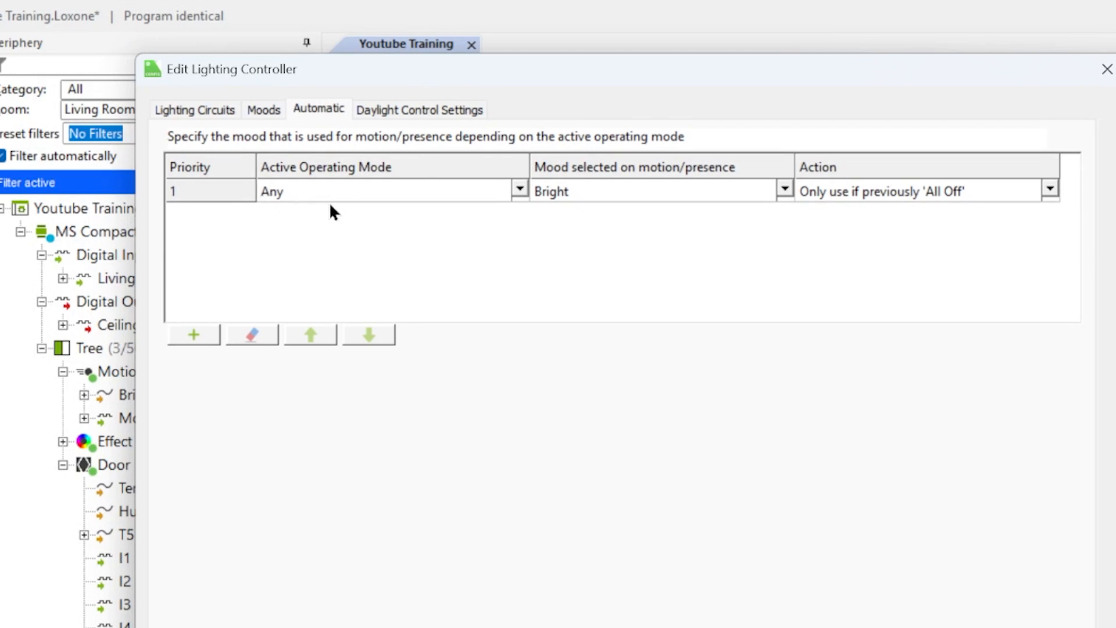
{"action": "left_click_drag", "start_coordinate": [365, 69], "coordinate": [445, 271]}
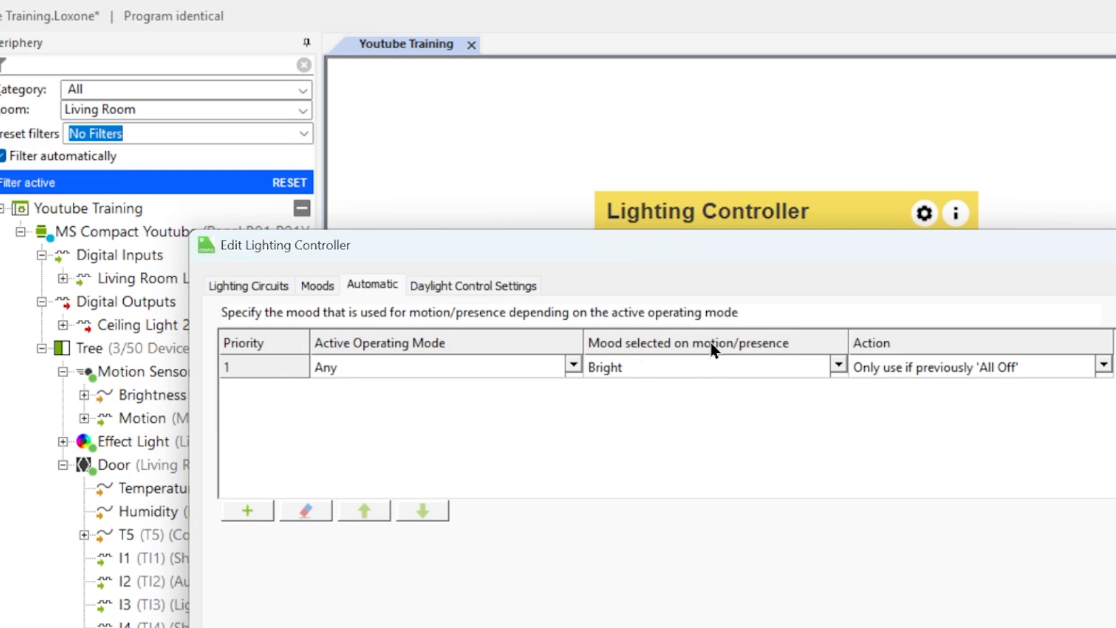
{"action": "left_click", "coordinate": [572, 364]}
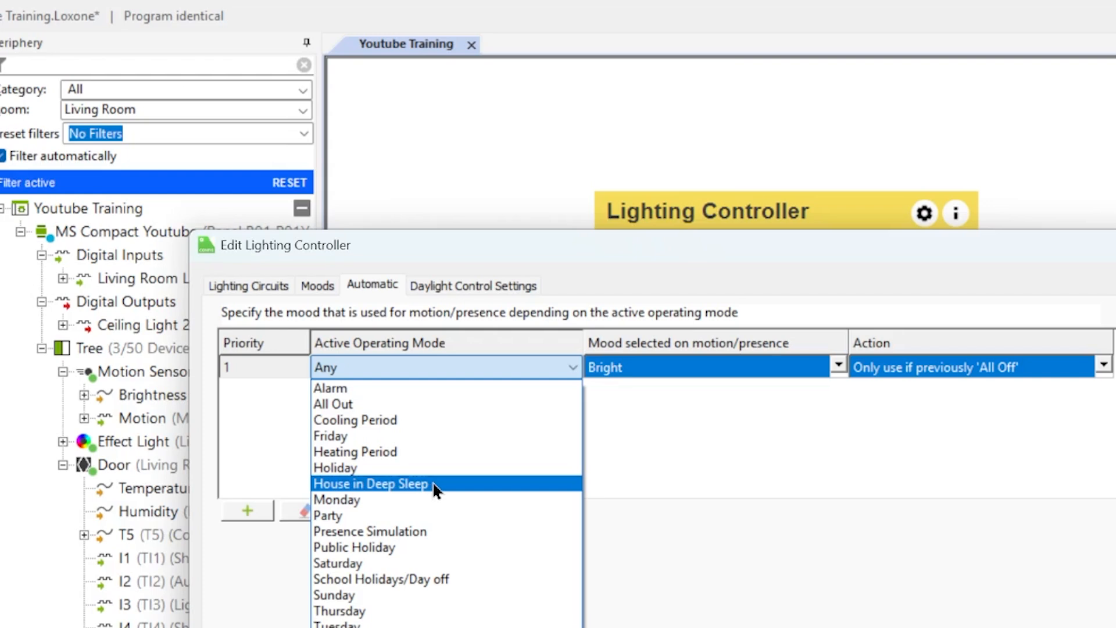
{"action": "left_click", "coordinate": [668, 427]}
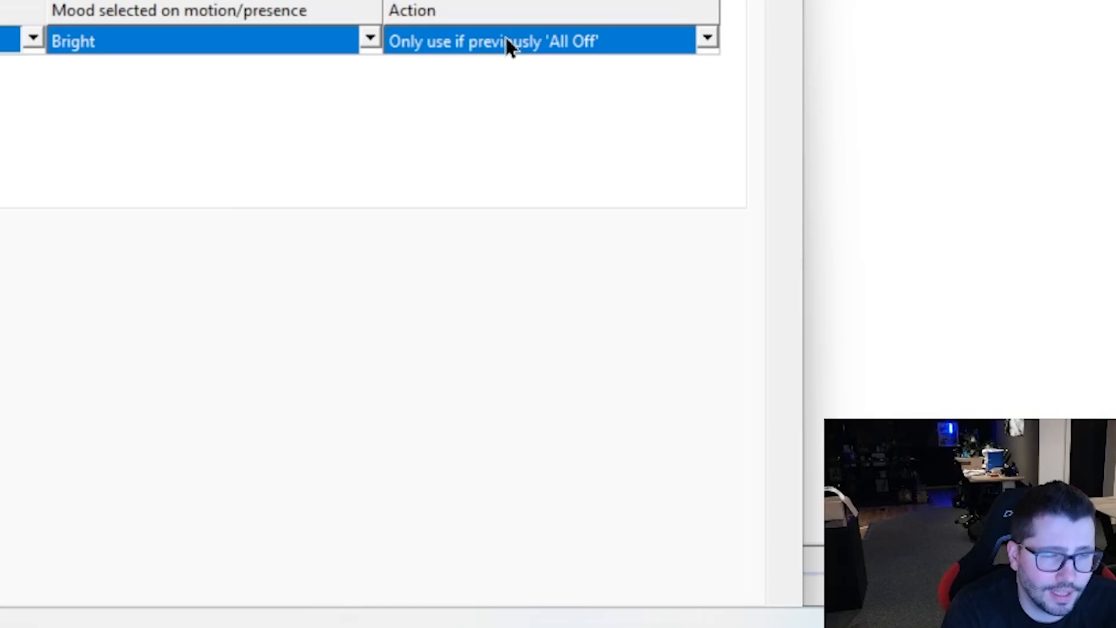
Step: Try the actions Change to and Mix with current mood on the presence rule, and restore Only use if previously 'All Off'
{"action": "left_click", "coordinate": [706, 37]}
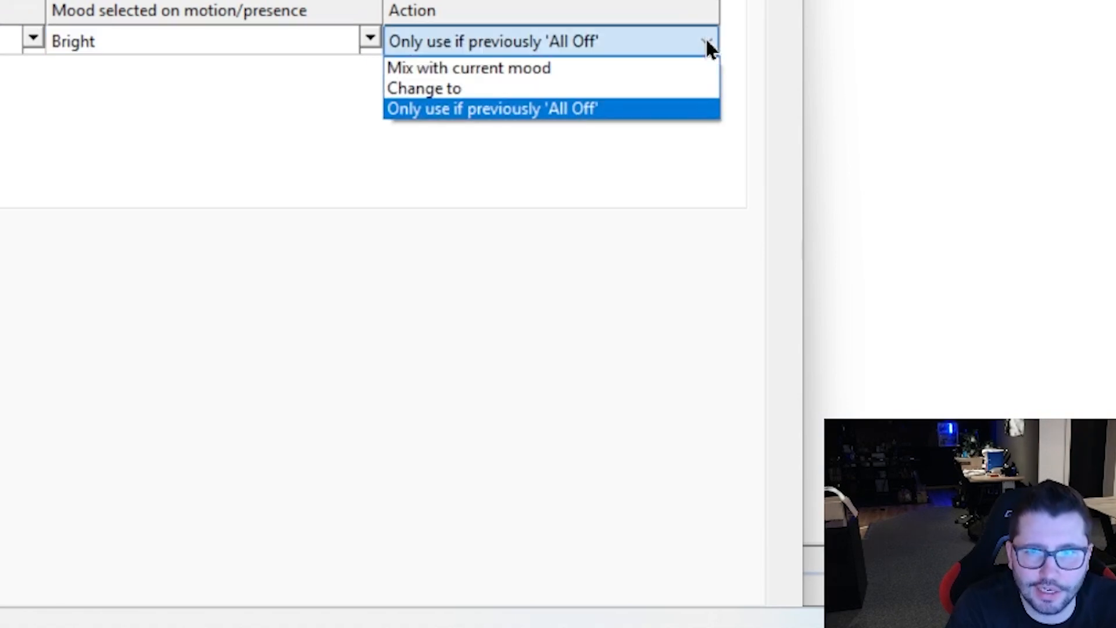
{"action": "left_click", "coordinate": [552, 87]}
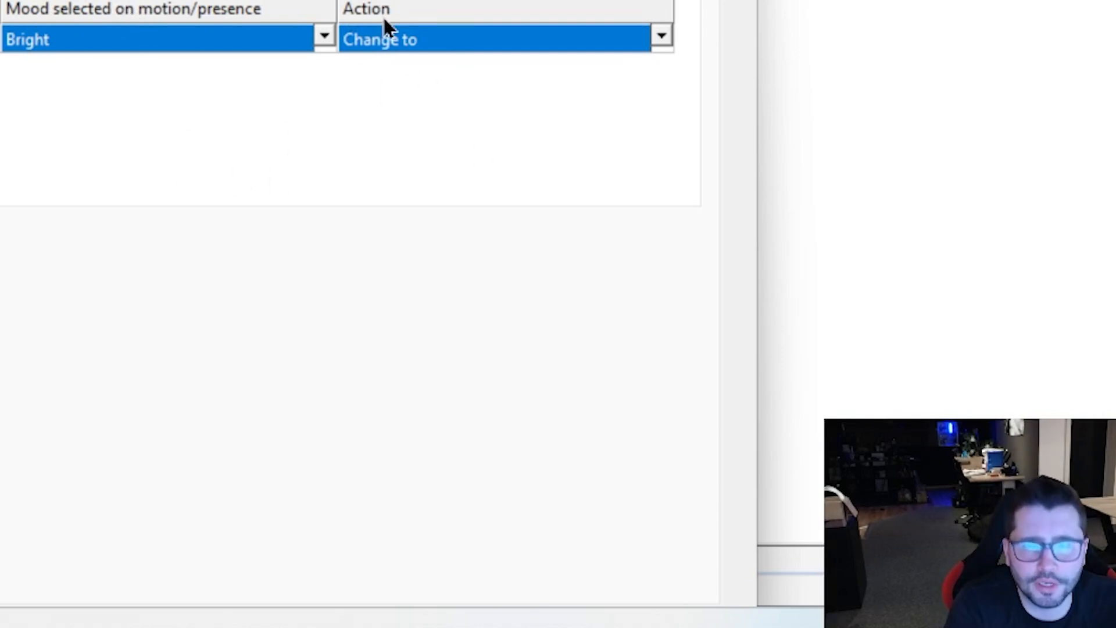
{"action": "left_click", "coordinate": [417, 41]}
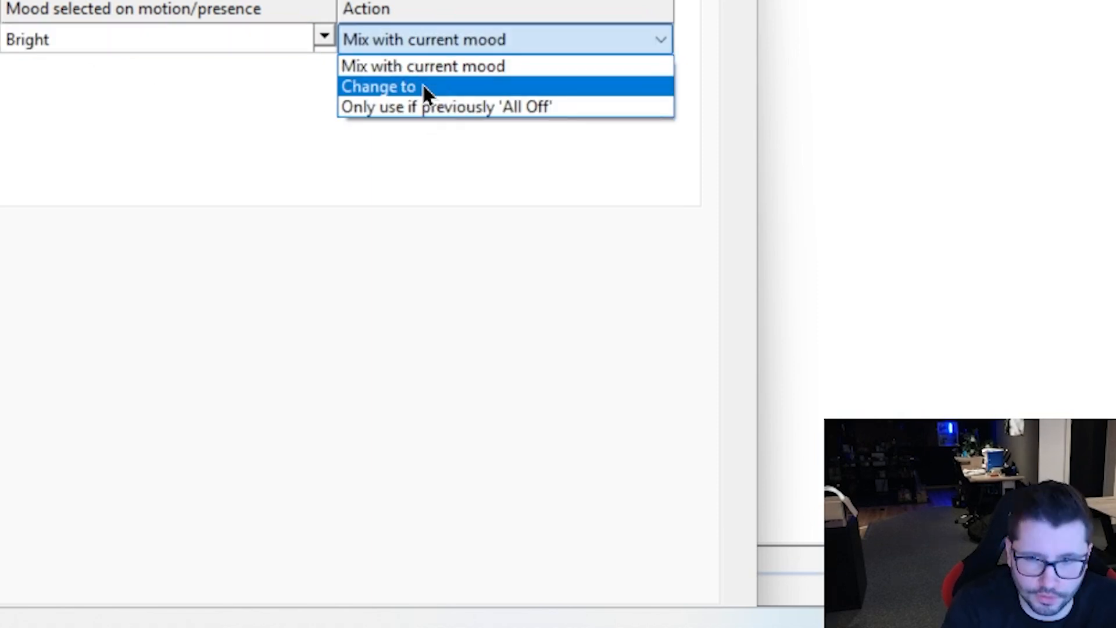
{"action": "left_click", "coordinate": [429, 67]}
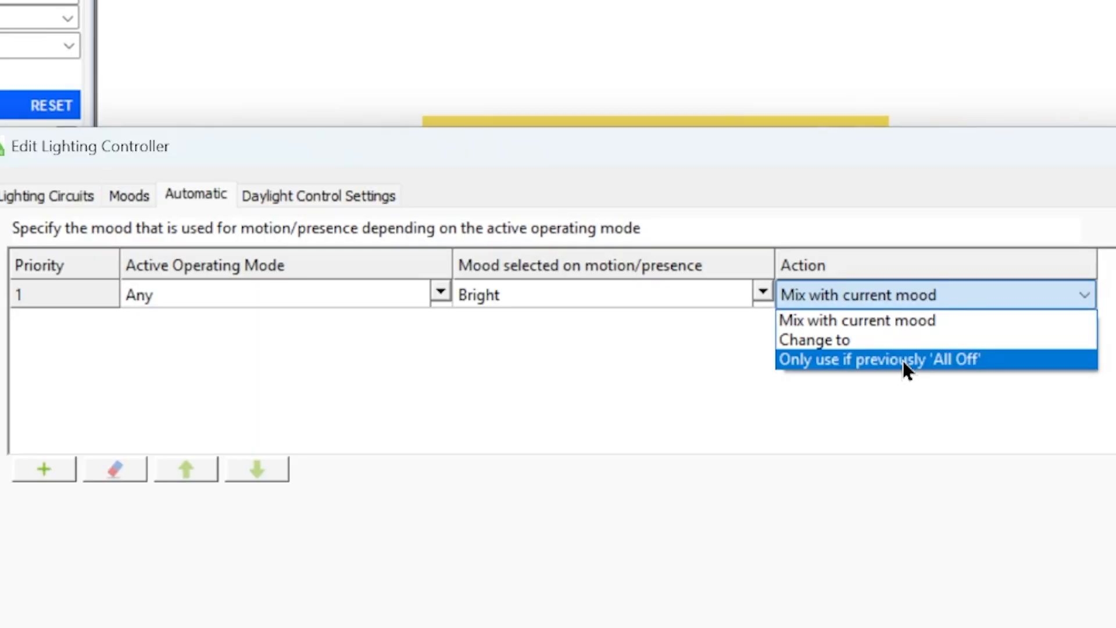
{"action": "left_click", "coordinate": [909, 358]}
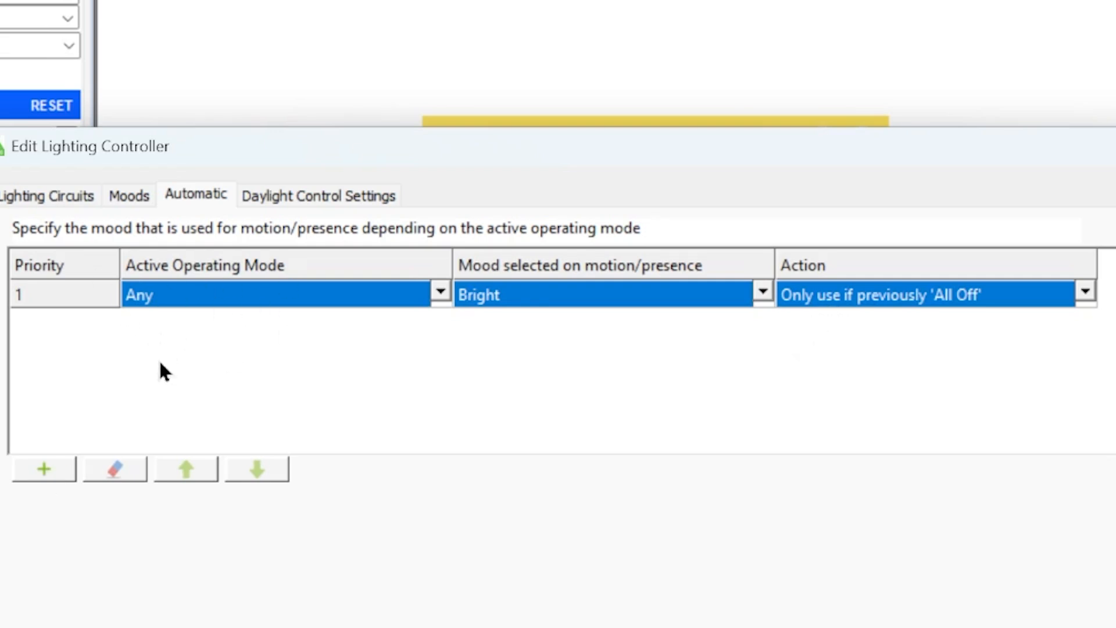
Step: Add a priority 1 presence rule that selects the Relax mood in the Party operating mode, and close the Lighting Controller settings
{"action": "left_click", "coordinate": [62, 476]}
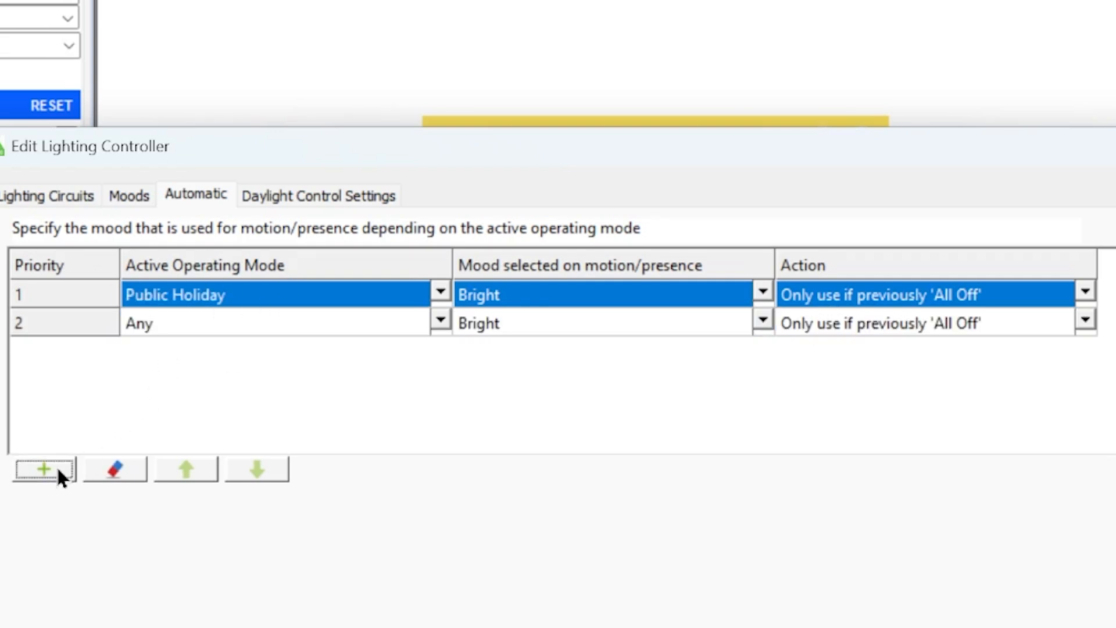
{"action": "left_click", "coordinate": [440, 292]}
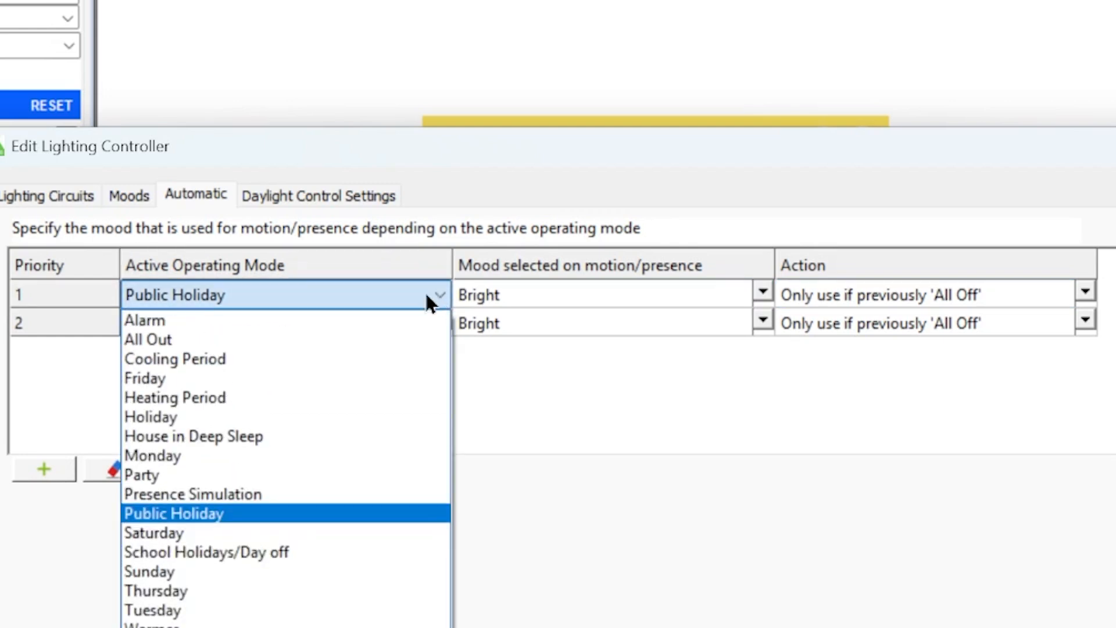
{"action": "left_click", "coordinate": [175, 475]}
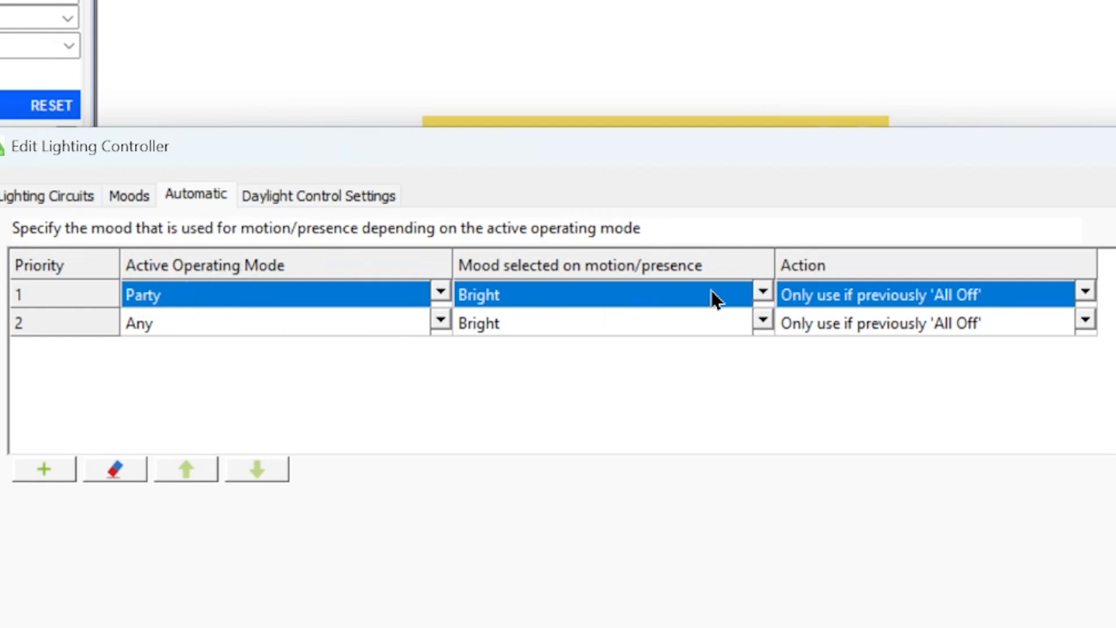
{"action": "left_click", "coordinate": [761, 290]}
{"action": "left_click", "coordinate": [599, 323]}
{"action": "left_click", "coordinate": [126, 196]}
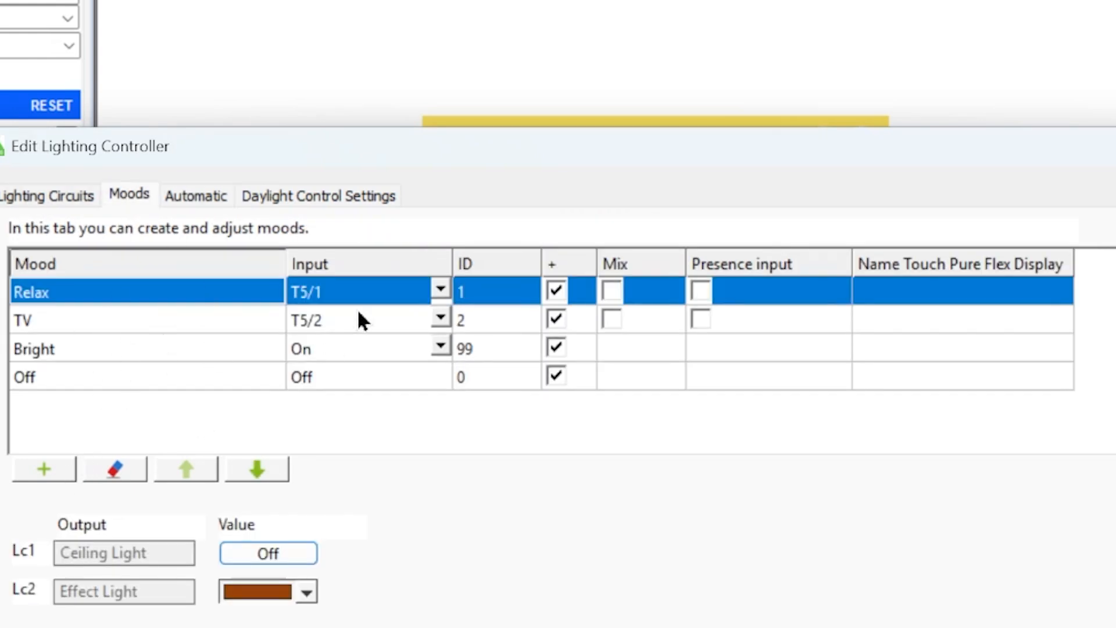
{"action": "left_click", "coordinate": [212, 196]}
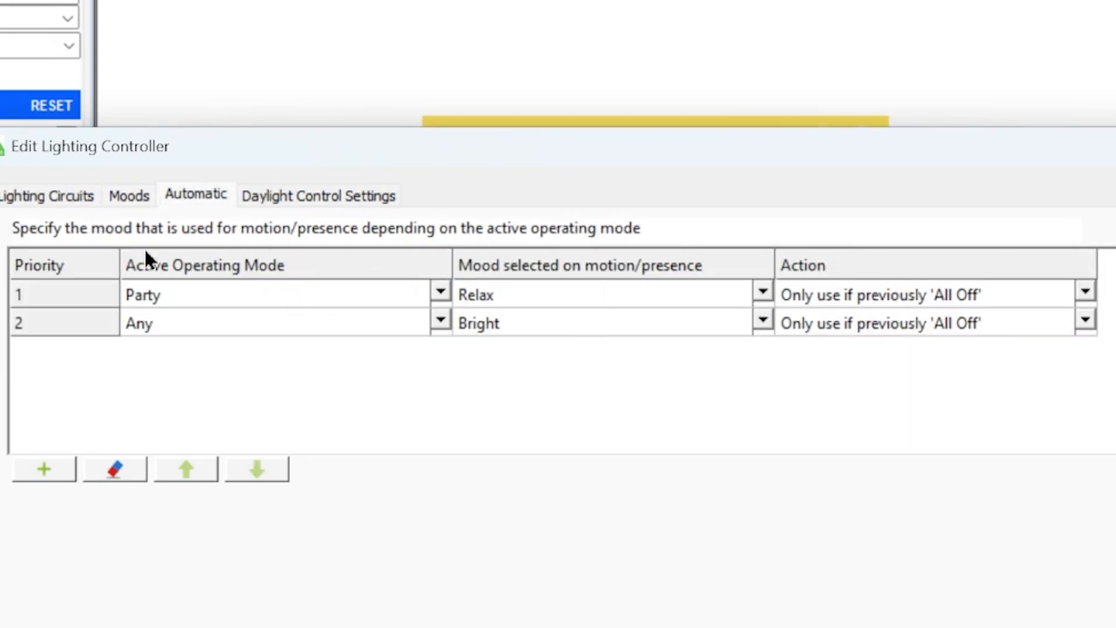
{"action": "left_click", "coordinate": [47, 300]}
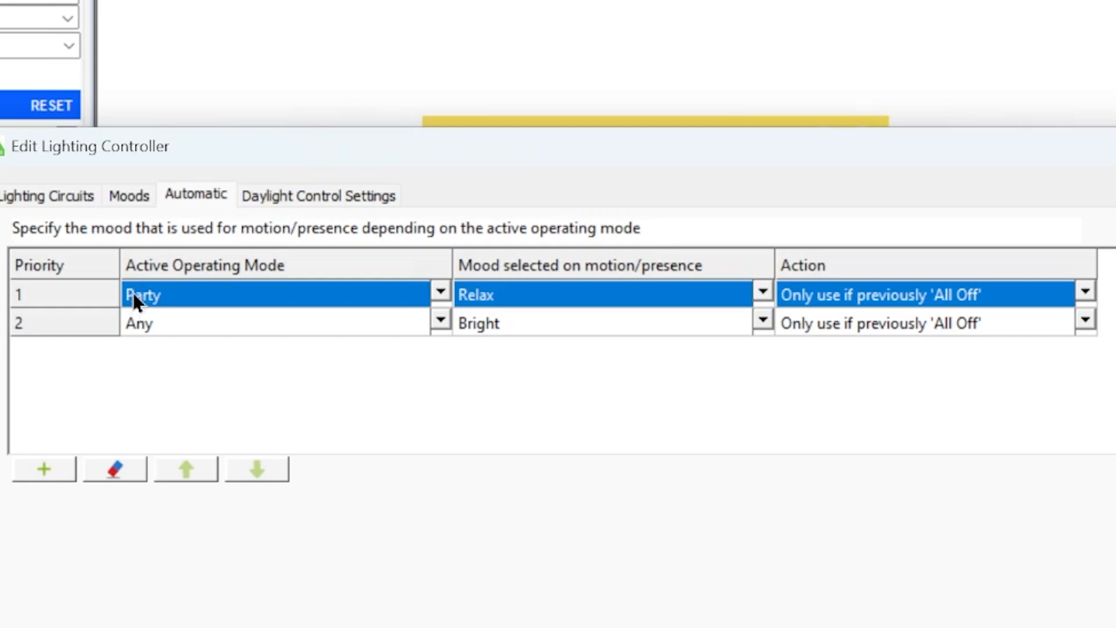
{"action": "left_click", "coordinate": [32, 328]}
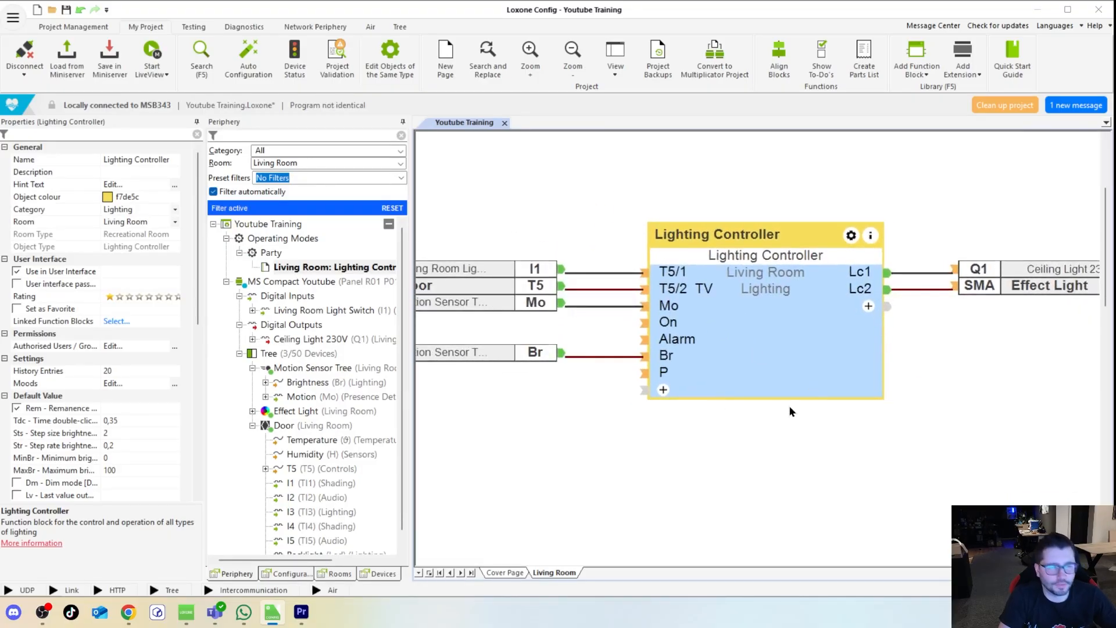
Step: Reset the periphery filter, select the Miniserver's Air interface, and save the project
{"action": "left_click", "coordinate": [258, 355]}
{"action": "left_click", "coordinate": [239, 353]}
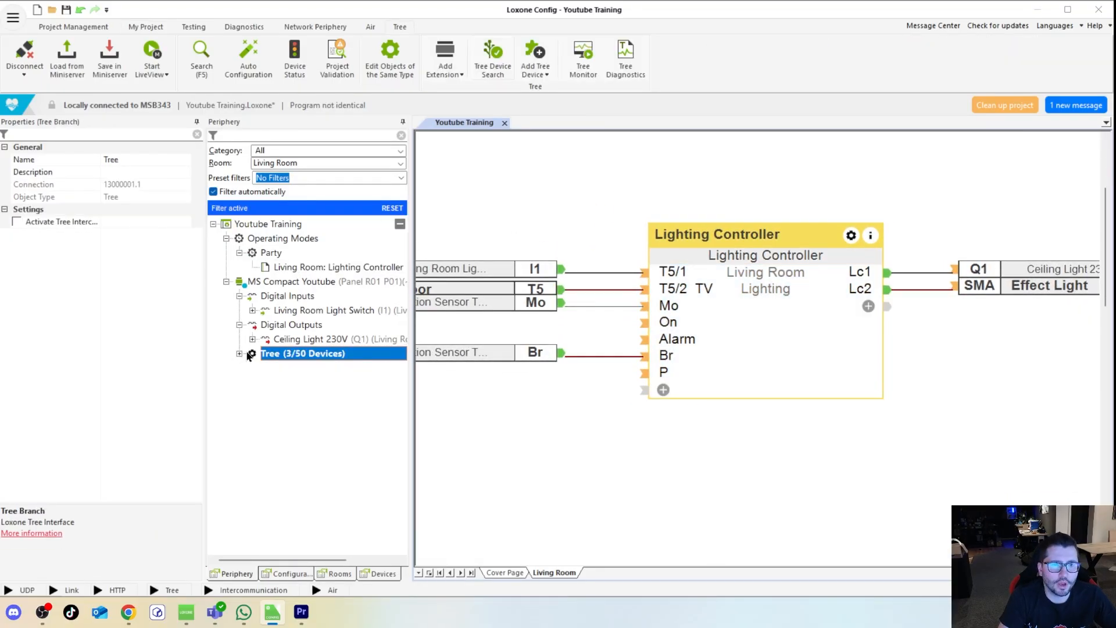
{"action": "left_click", "coordinate": [240, 354]}
{"action": "left_click", "coordinate": [389, 208]}
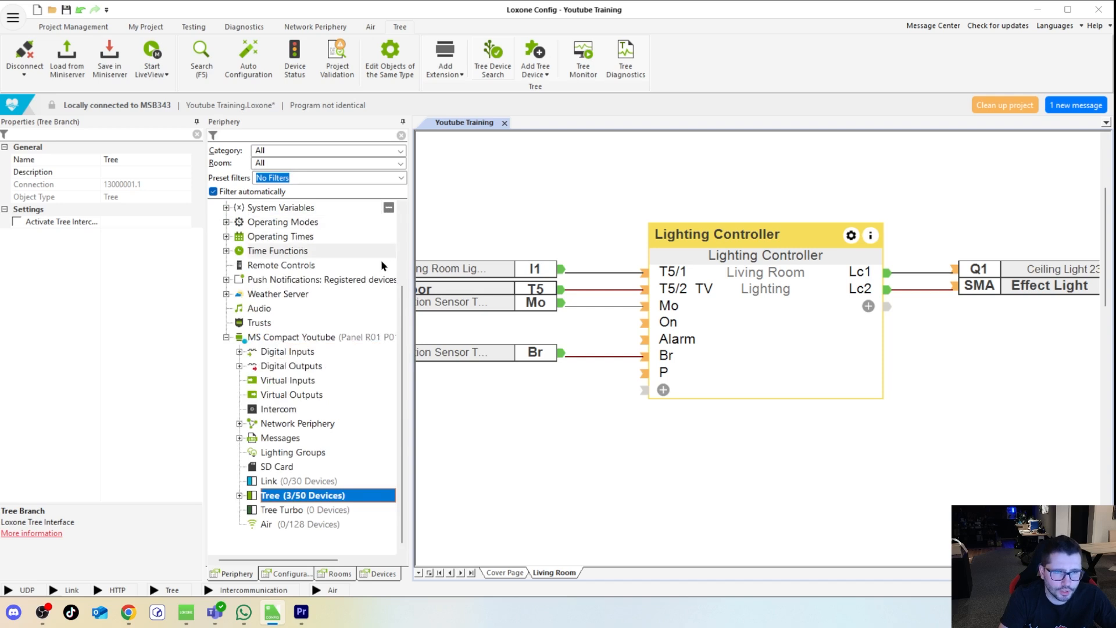
{"action": "left_click", "coordinate": [272, 525]}
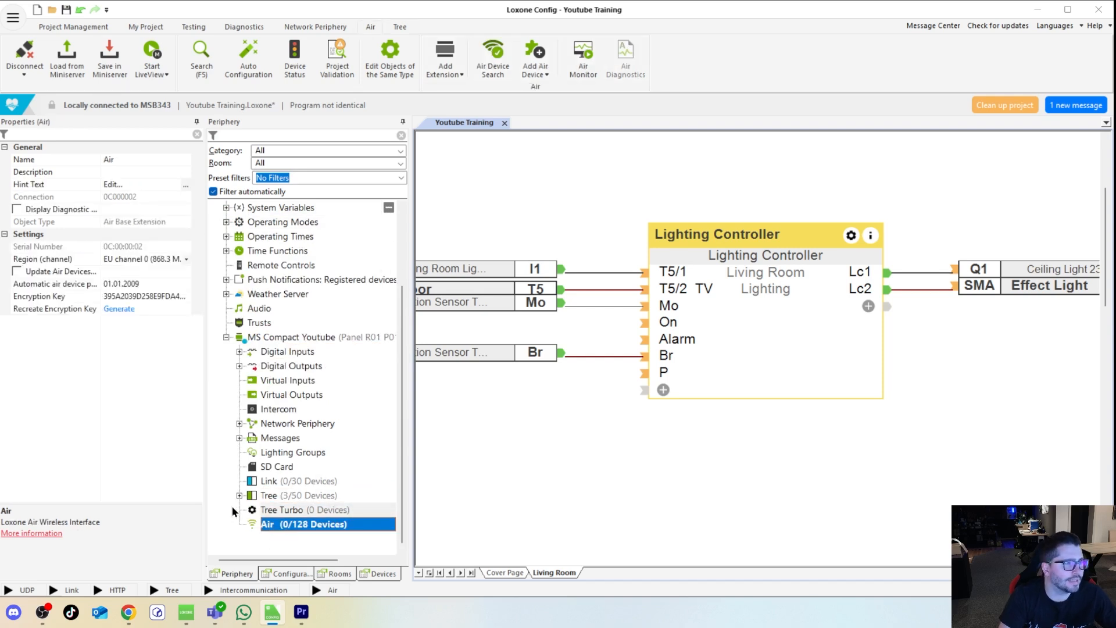
{"action": "key", "text": "ctrl+s"}
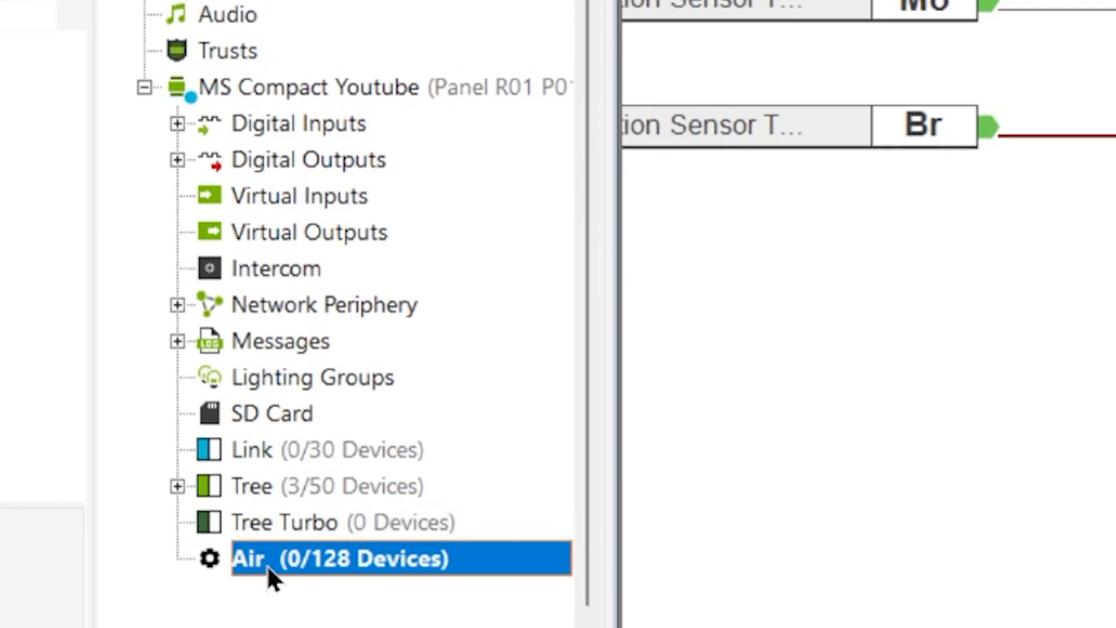
{"action": "left_click", "coordinate": [341, 562]}
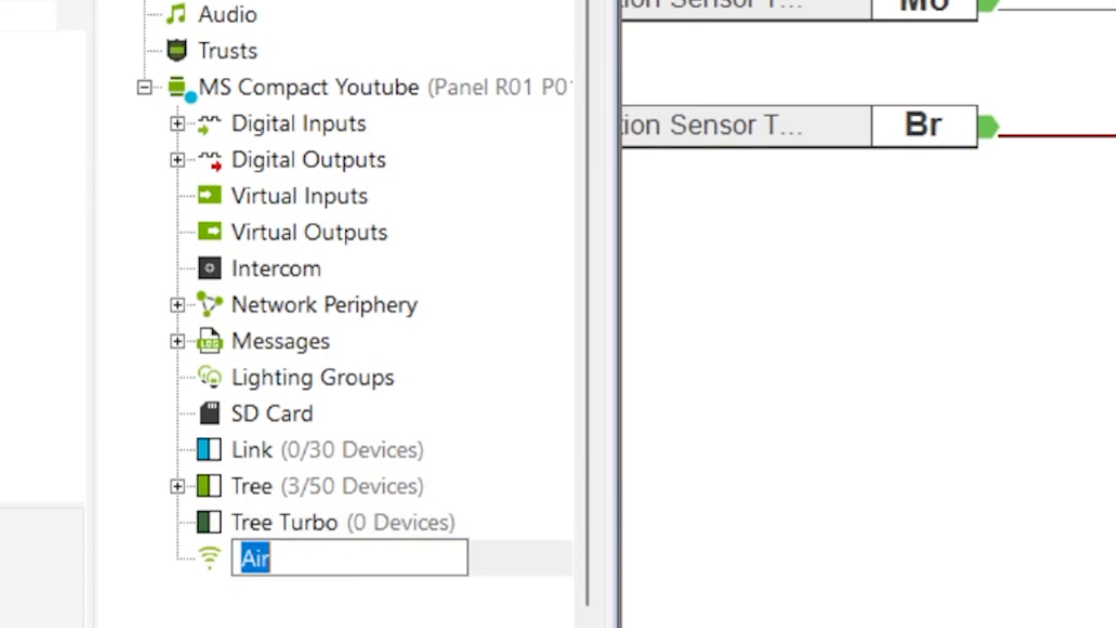
{"action": "left_click", "coordinate": [213, 192]}
{"action": "left_click", "coordinate": [575, 494]}
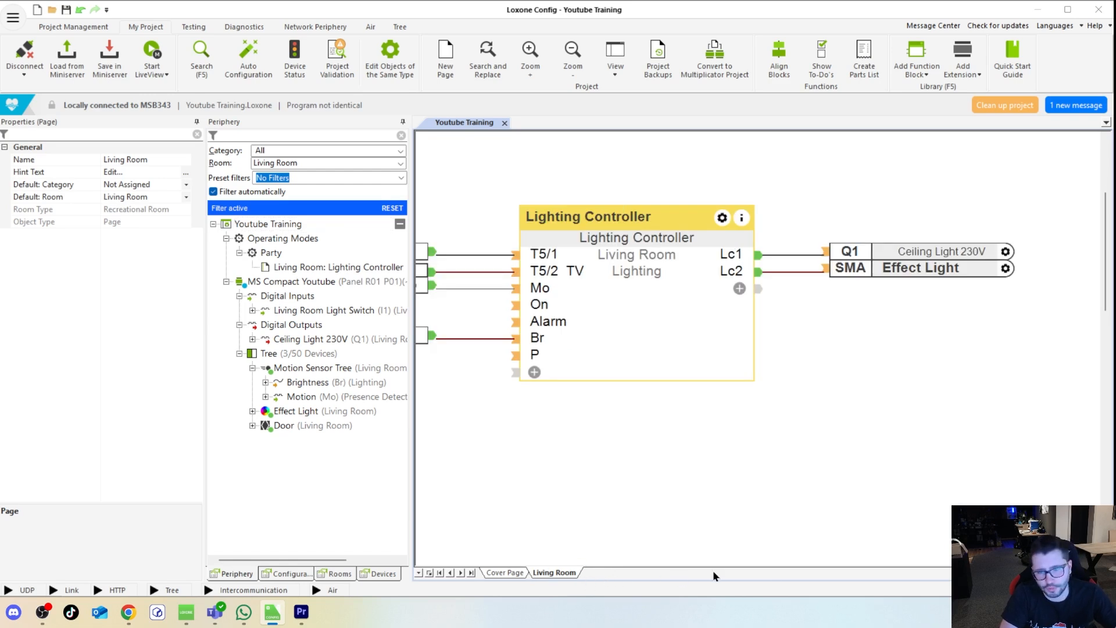
{"action": "double_click", "coordinate": [802, 574]}
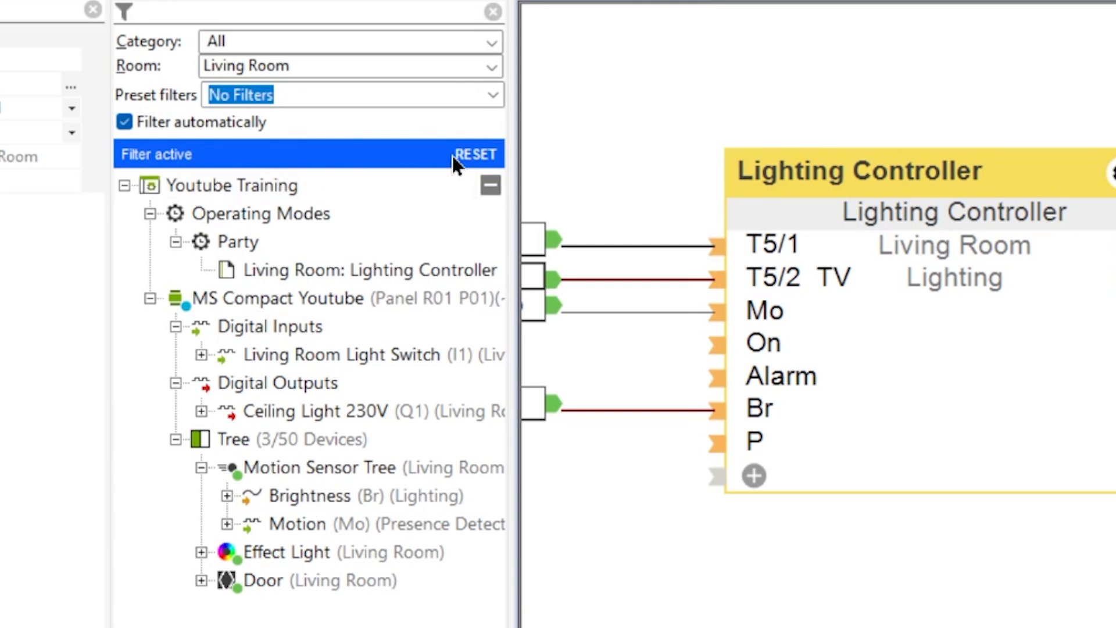
Step: Clear the Living Room filter from the periphery tree and select Air under MS Compact Youtube
{"action": "left_click", "coordinate": [479, 155]}
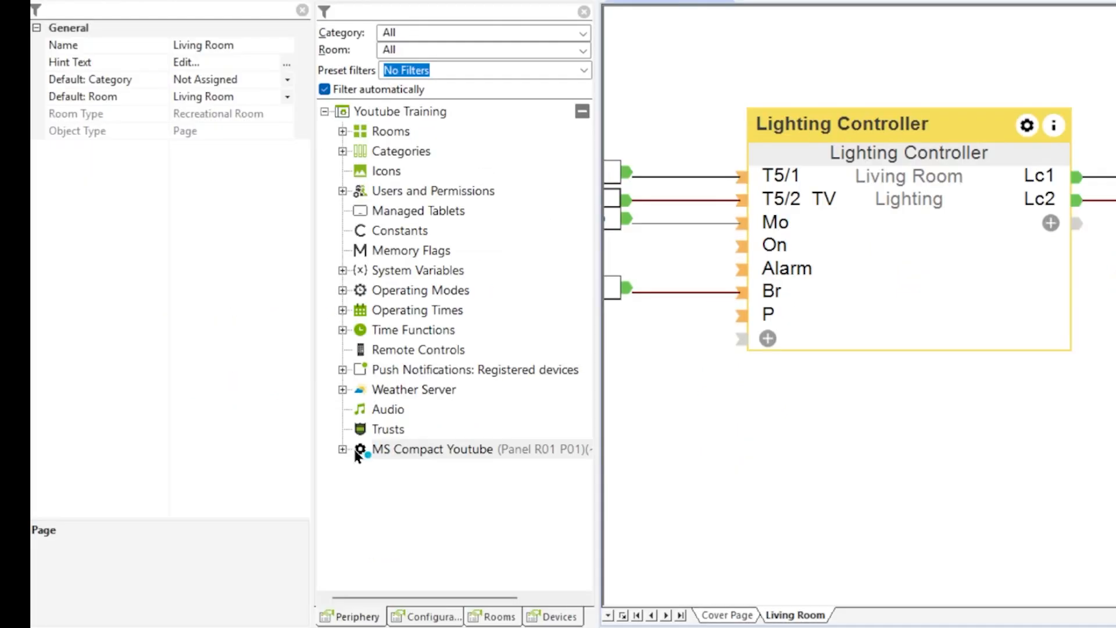
{"action": "scroll", "coordinate": [260, 608], "scroll_direction": "down", "scroll_amount": 3}
{"action": "scroll", "coordinate": [421, 427], "scroll_direction": "up", "scroll_amount": 1}
{"action": "left_click", "coordinate": [441, 568]}
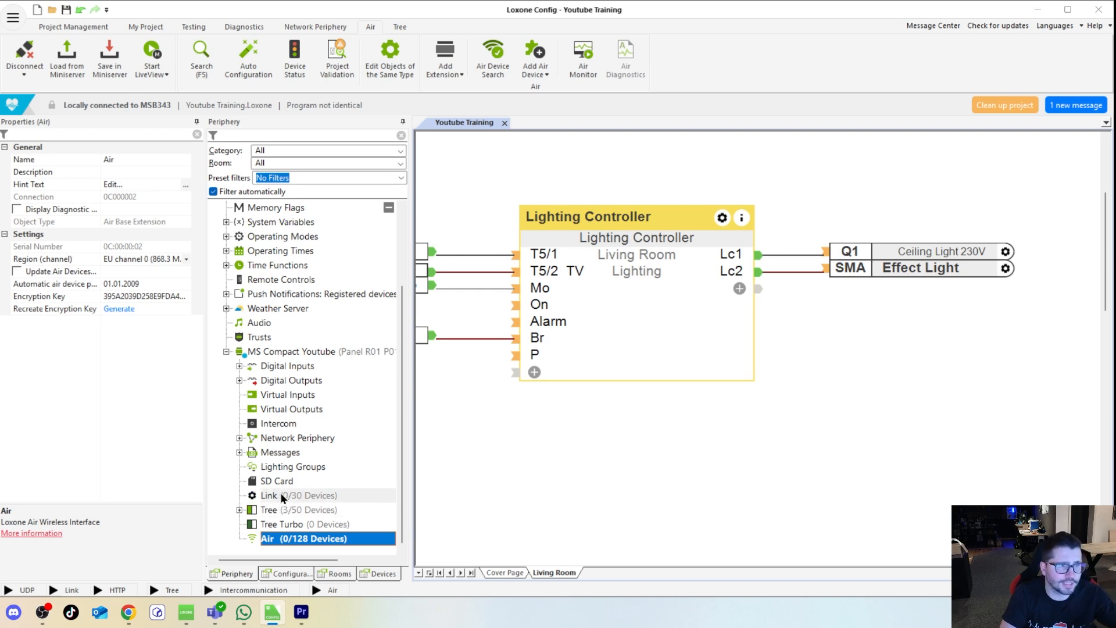
Step: Add a Remote Mini Air device described as Couch Table and assign it to the Living Room
{"action": "left_click", "coordinate": [535, 76]}
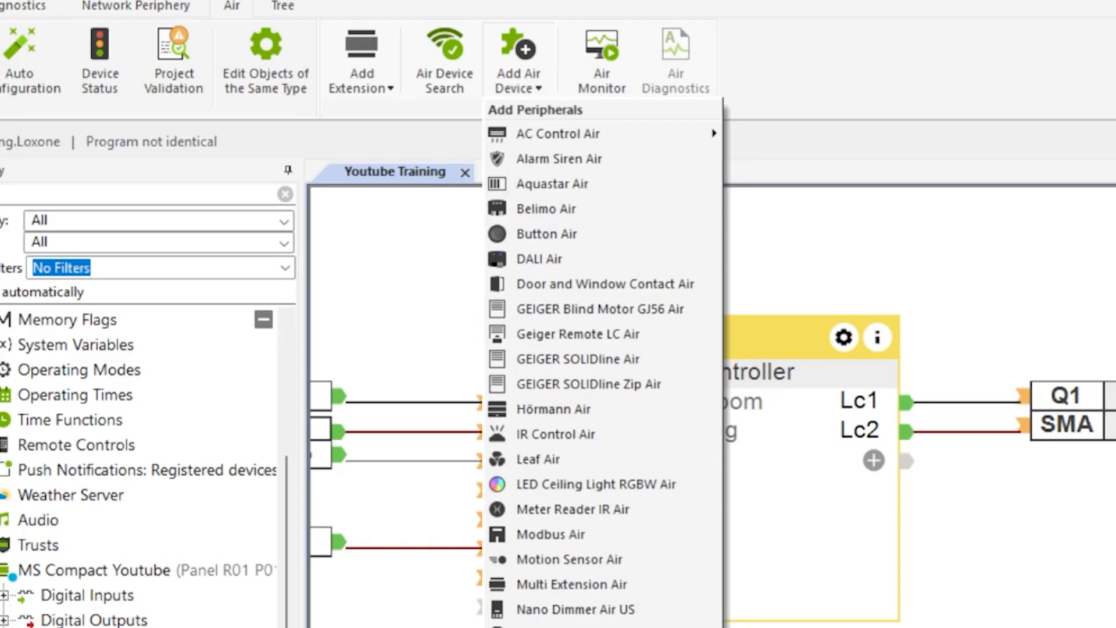
{"action": "scroll", "coordinate": [568, 581], "scroll_direction": "down", "scroll_amount": 4}
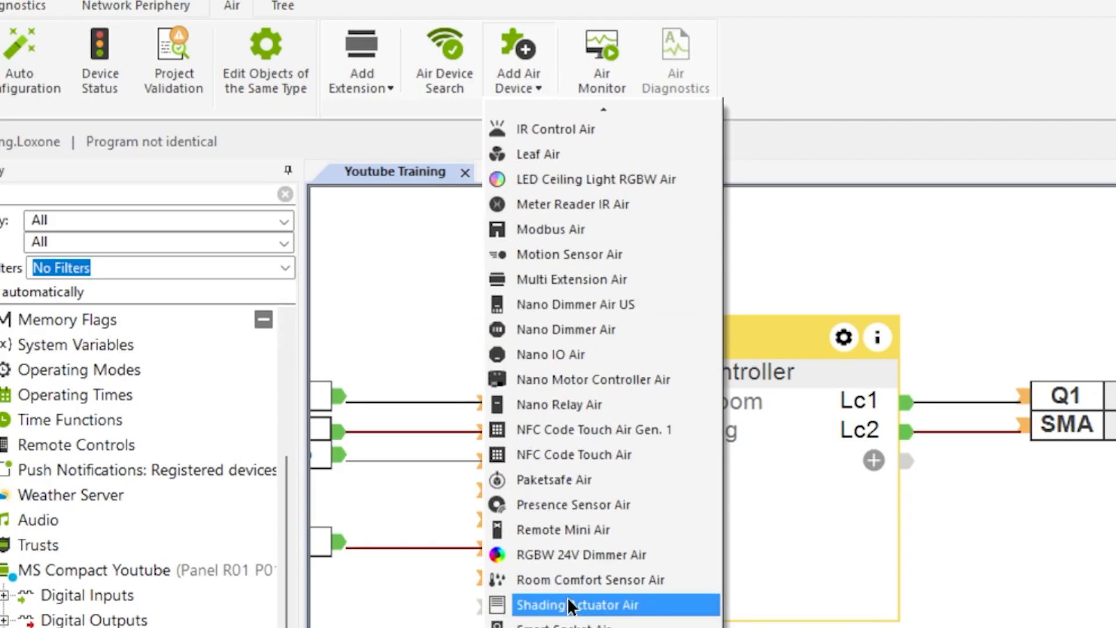
{"action": "left_click", "coordinate": [562, 530]}
{"action": "type", "text": "Couc"}
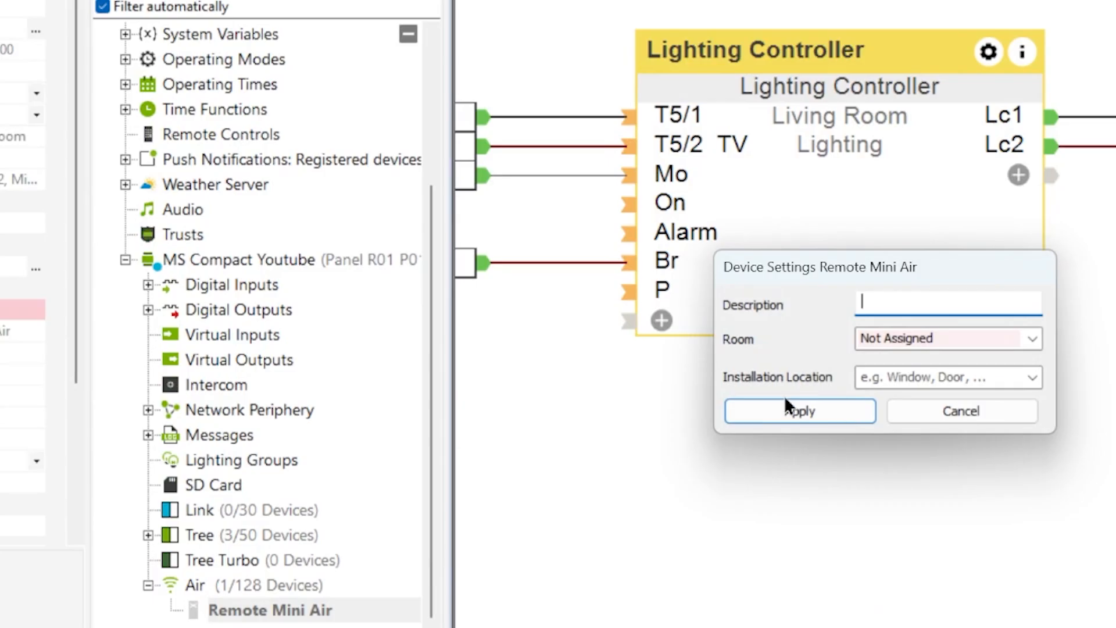
{"action": "type", "text": "h Table"}
{"action": "left_click", "coordinate": [1033, 339]}
{"action": "left_click", "coordinate": [906, 82]}
{"action": "left_click", "coordinate": [808, 410]}
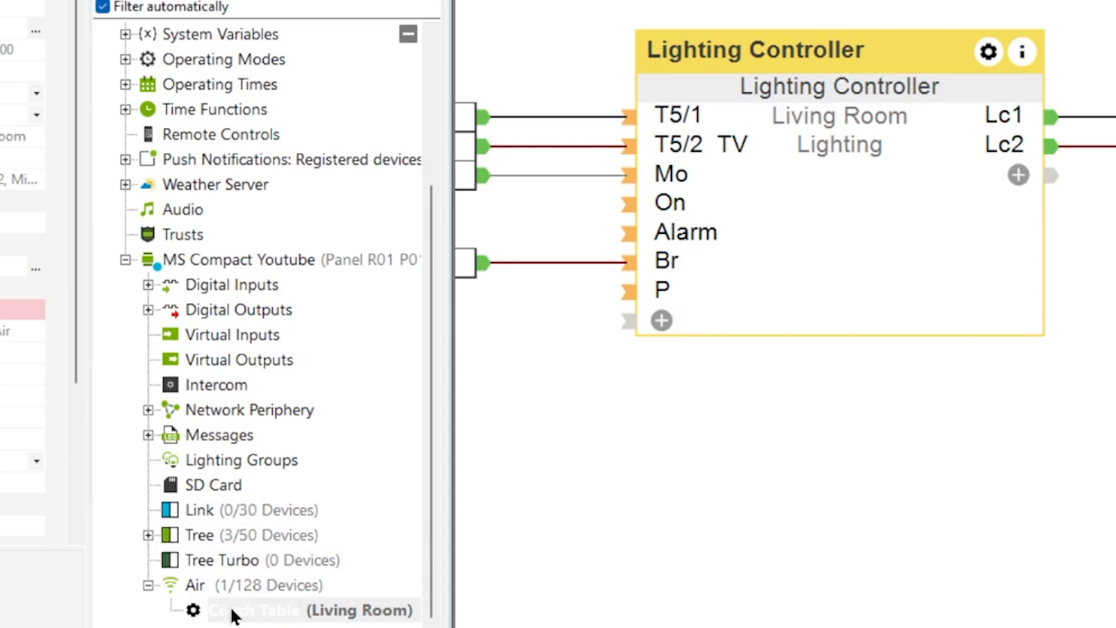
Step: Place the Couch Table remote's T5 input on the Living Room page between the two motion sensor inputs
{"action": "left_click_drag", "start_coordinate": [230, 608], "coordinate": [529, 494]}
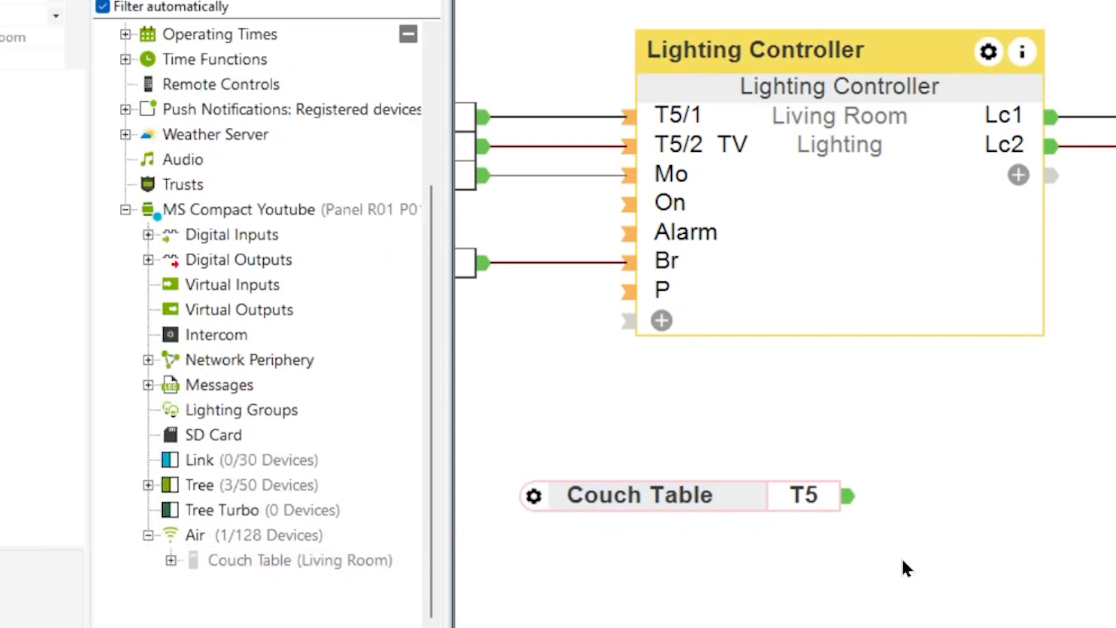
{"action": "scroll", "coordinate": [784, 395], "scroll_direction": "left", "scroll_amount": 10}
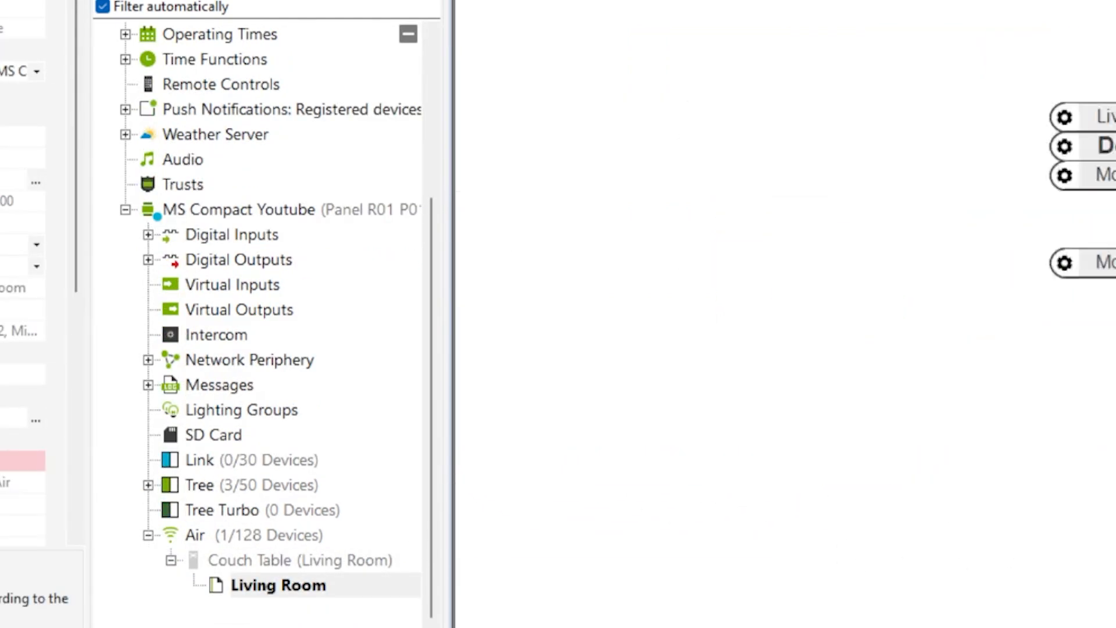
{"action": "left_click", "coordinate": [843, 395]}
{"action": "scroll", "coordinate": [843, 395], "scroll_direction": "right", "scroll_amount": 3}
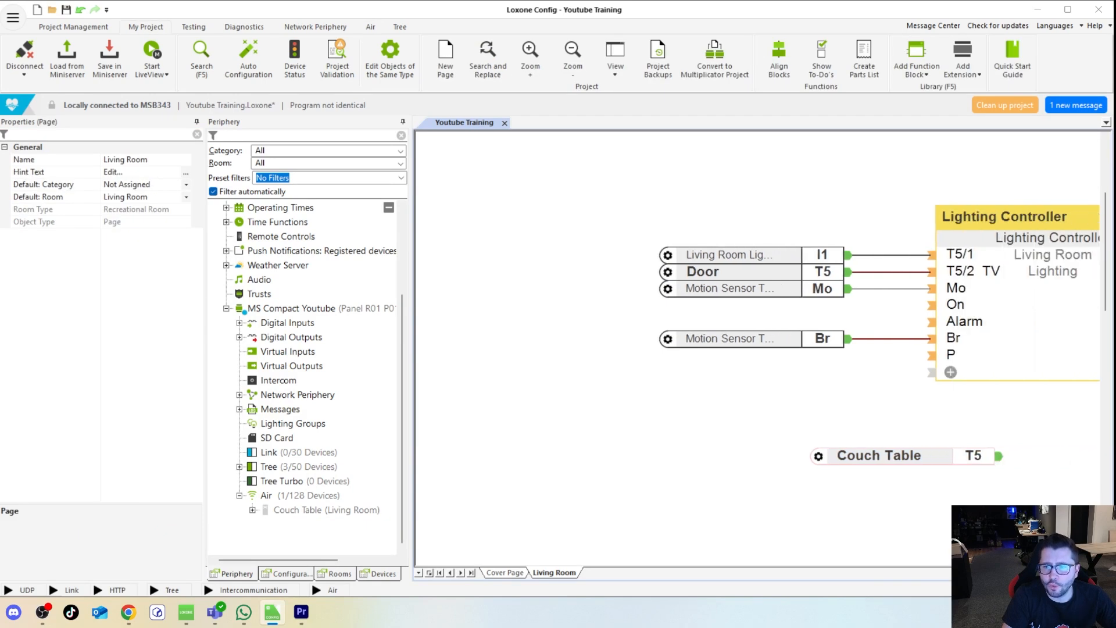
{"action": "scroll", "coordinate": [903, 461], "scroll_direction": "right", "scroll_amount": 2}
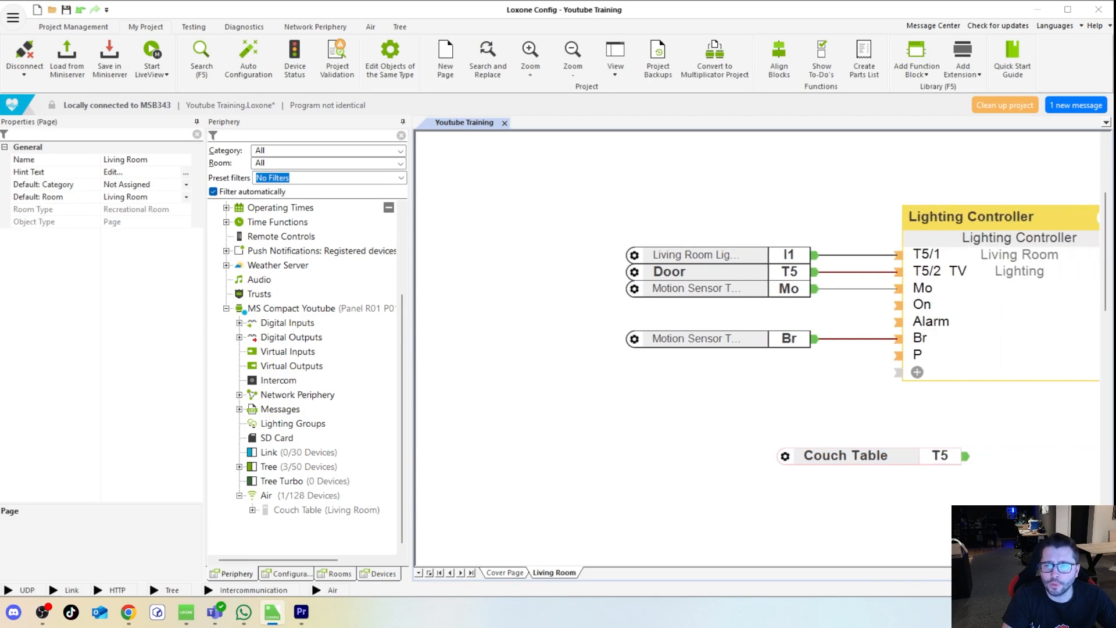
{"action": "left_click_drag", "start_coordinate": [904, 461], "coordinate": [719, 319]}
{"action": "left_click", "coordinate": [843, 367]}
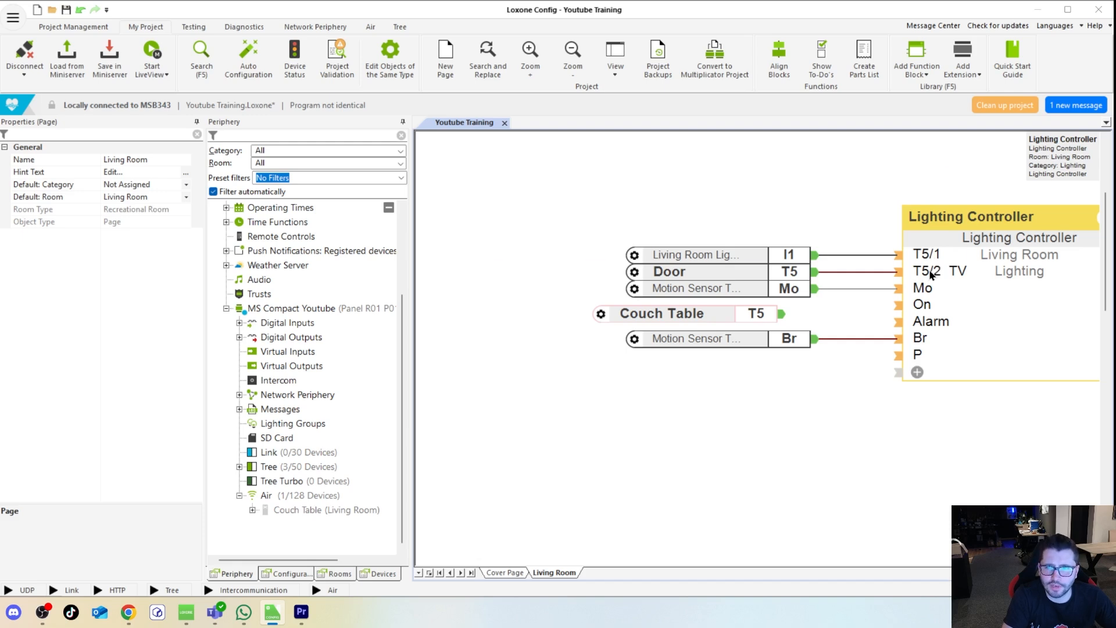
Step: Review the T5 mood selection inputs available among the Lighting Controller's input connections
{"action": "left_click", "coordinate": [917, 372]}
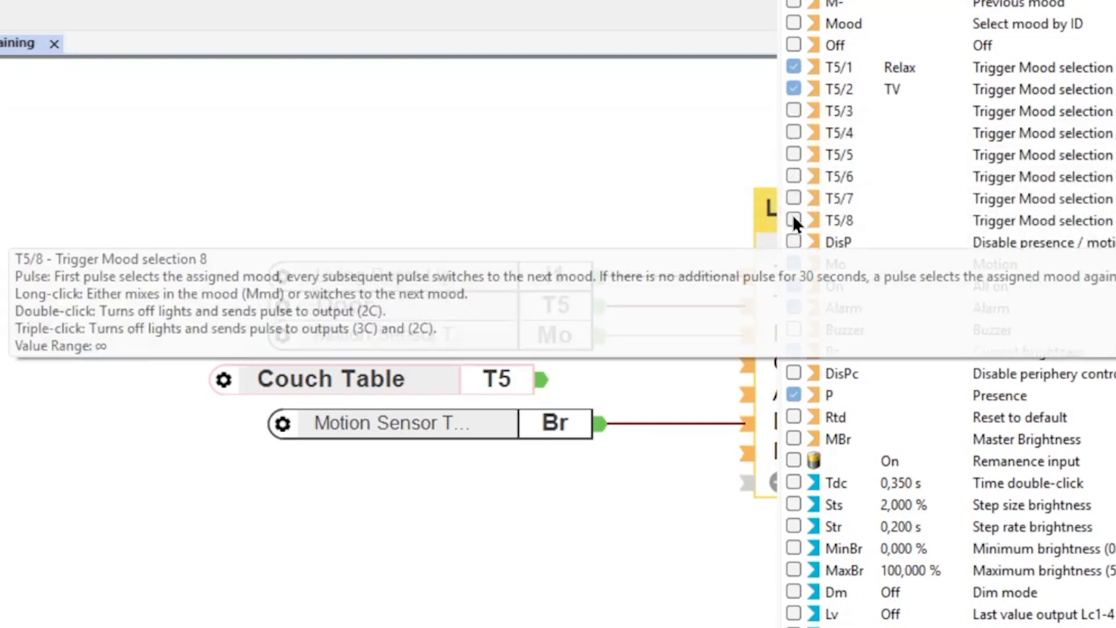
{"action": "scroll", "coordinate": [811, 550], "scroll_direction": "down", "scroll_amount": 1}
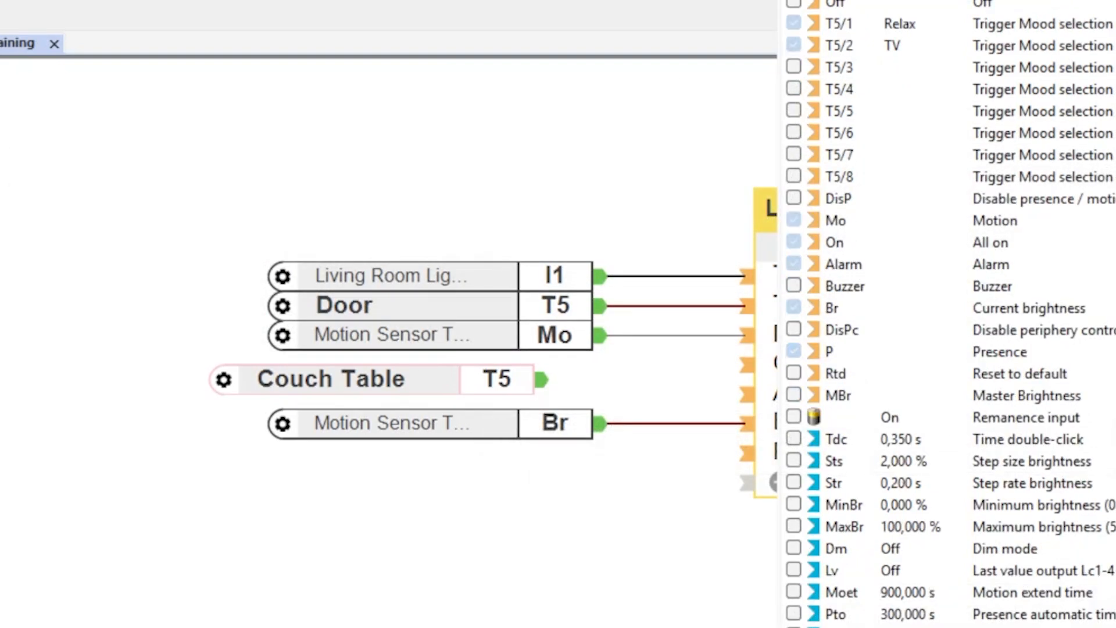
{"action": "scroll", "coordinate": [950, 312], "scroll_direction": "up", "scroll_amount": 1}
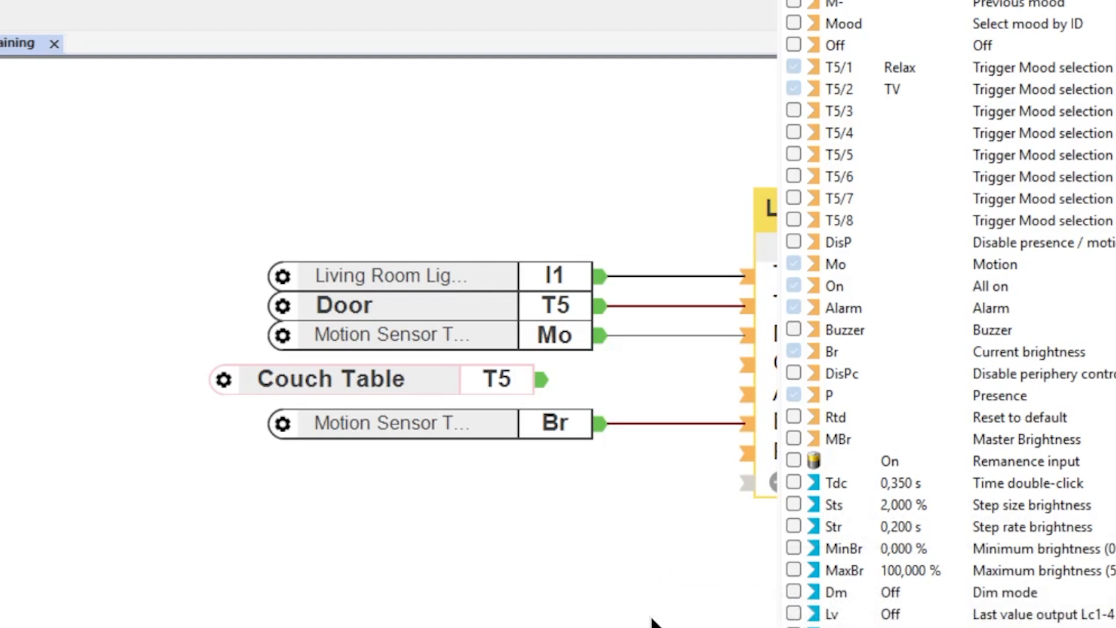
{"action": "mouse_move", "coordinate": [909, 79]}
{"action": "left_click", "coordinate": [563, 581]}
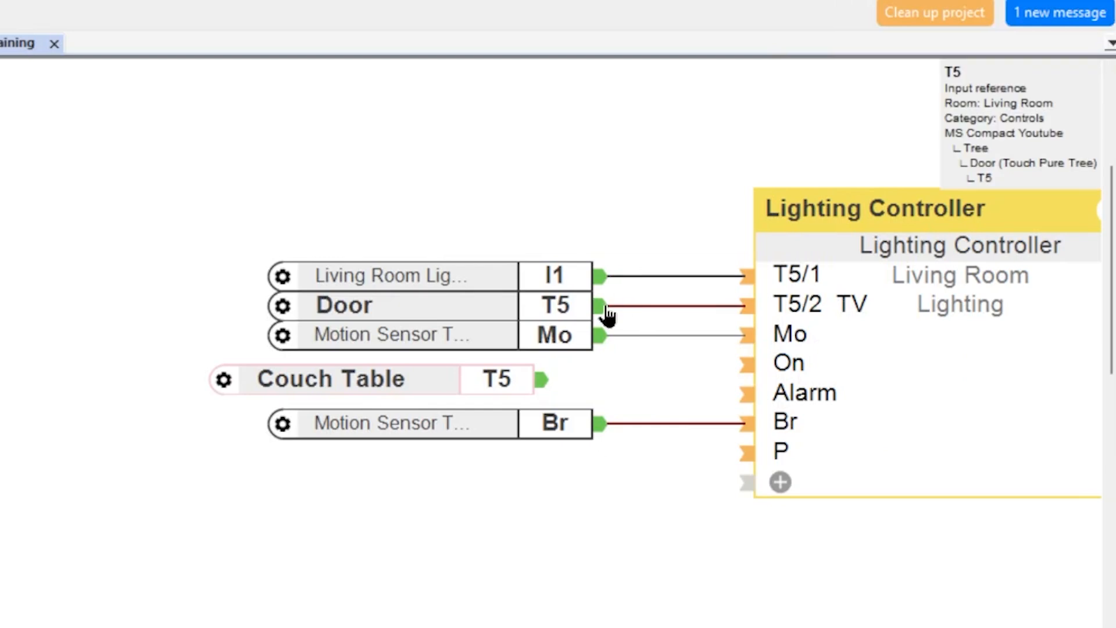
Step: Align the Couch Table reference with the other inputs and move the Door T5 connection from T5/2 to T5/1
{"action": "scroll", "coordinate": [553, 343], "scroll_direction": "right", "scroll_amount": 3}
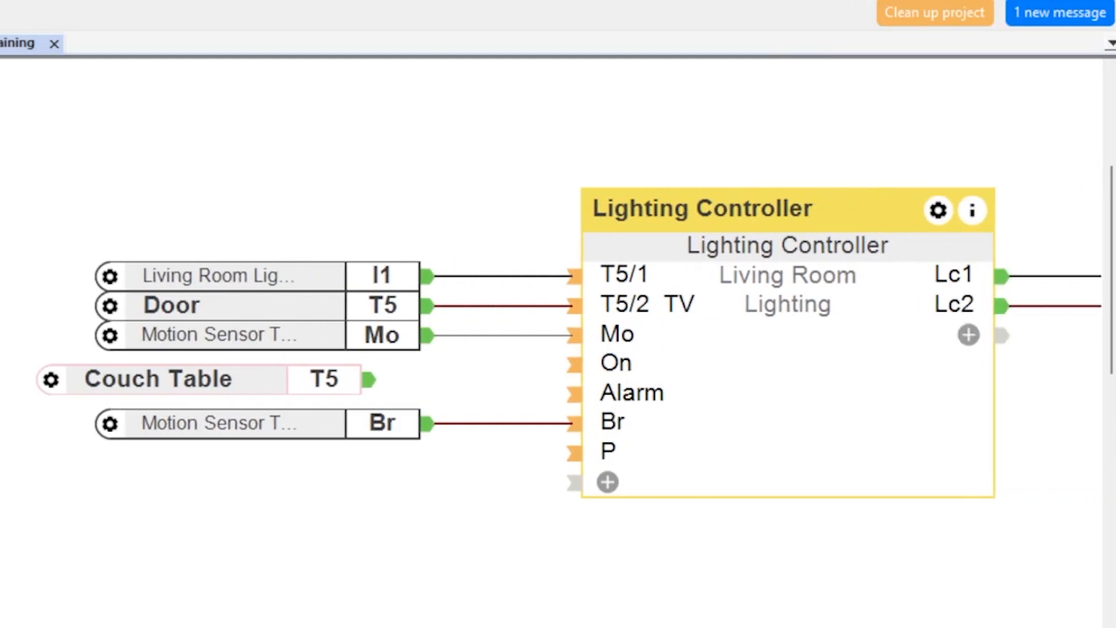
{"action": "left_click_drag", "start_coordinate": [328, 366], "coordinate": [359, 382]}
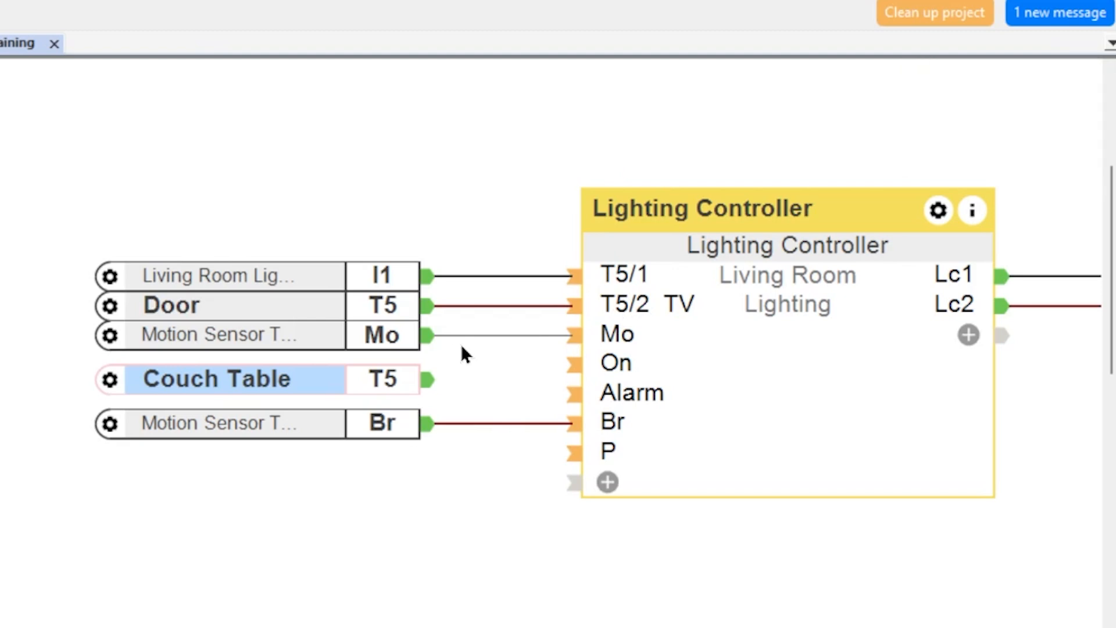
{"action": "left_click", "coordinate": [318, 325]}
{"action": "left_click", "coordinate": [266, 309]}
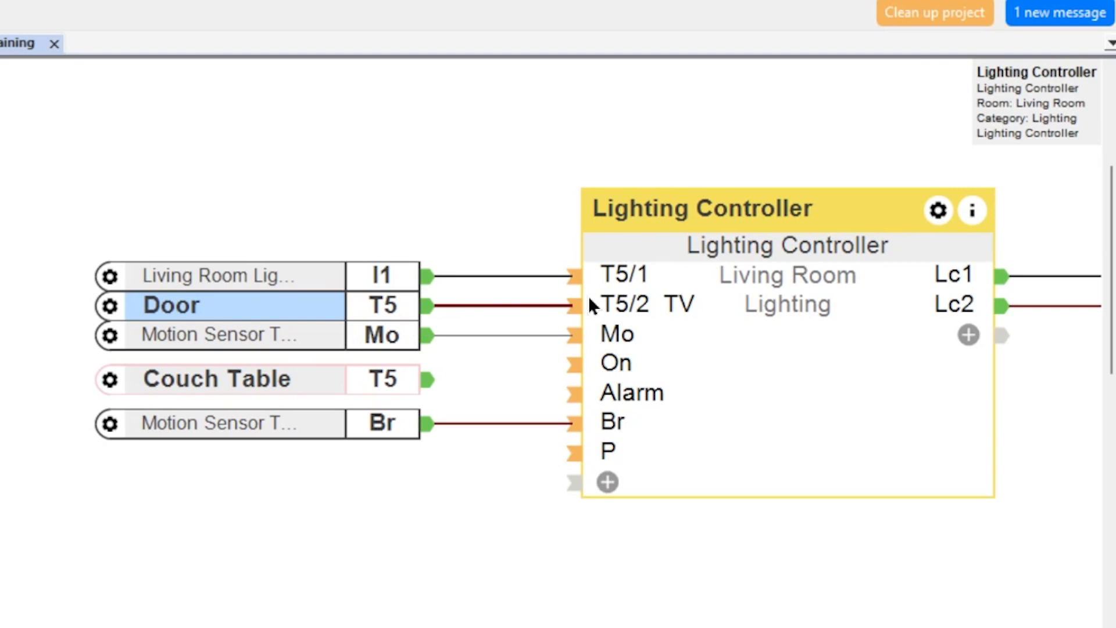
{"action": "left_click_drag", "start_coordinate": [439, 315], "coordinate": [570, 277]}
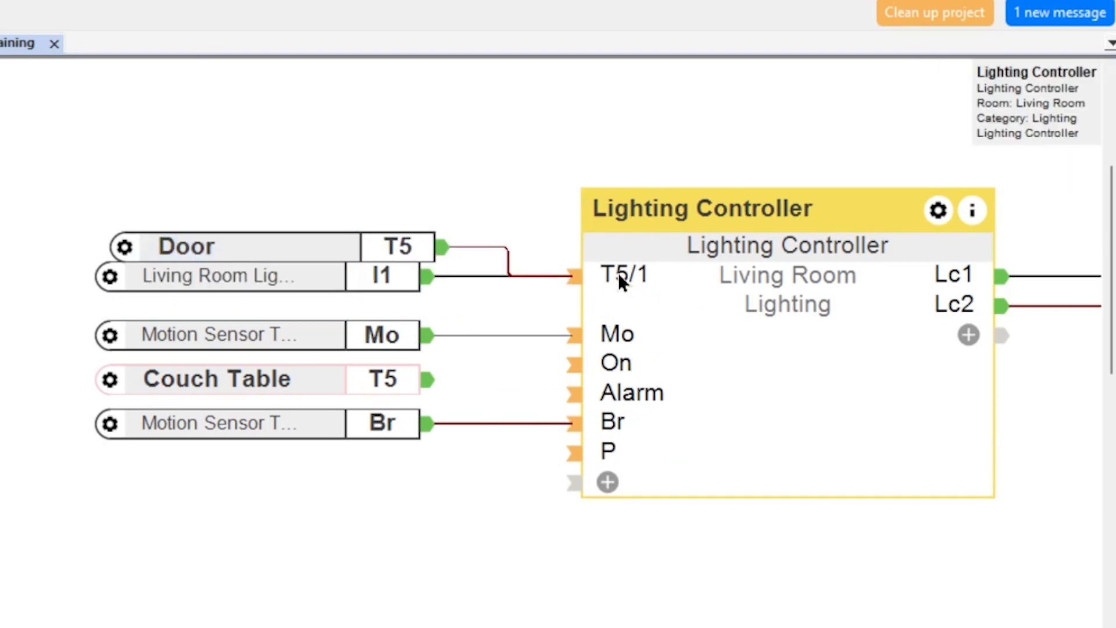
Step: Display the T5/2 input again, connect Couch Table T5 to it, and align the Door and Couch Table references with the other inputs
{"action": "left_click", "coordinate": [608, 483]}
{"action": "left_click", "coordinate": [626, 88]}
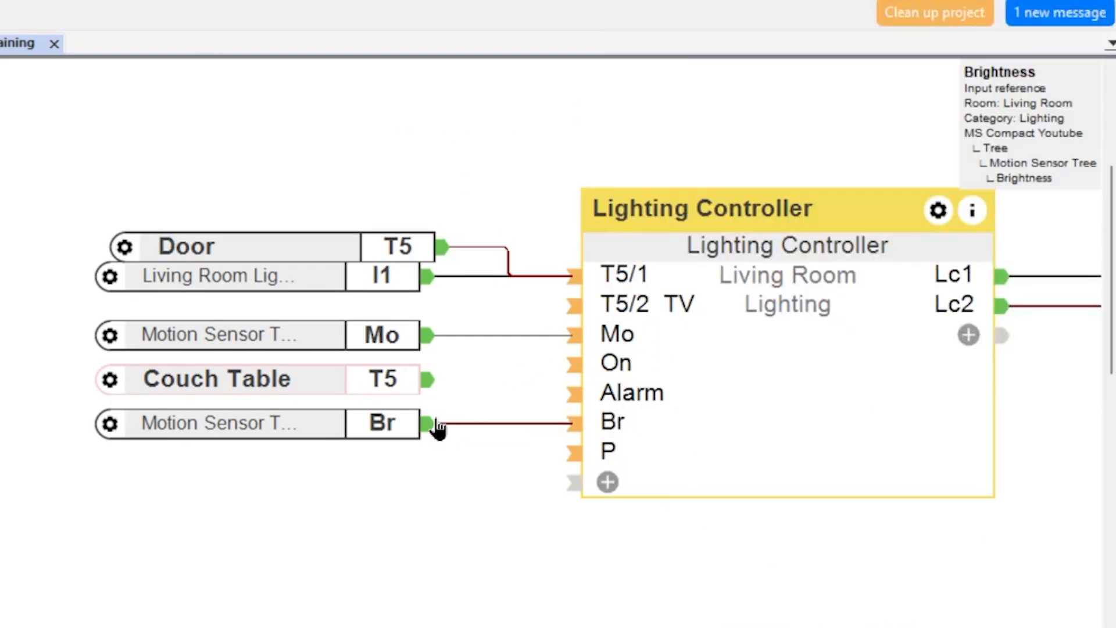
{"action": "left_click_drag", "start_coordinate": [427, 379], "coordinate": [573, 305]}
{"action": "left_click", "coordinate": [479, 540]}
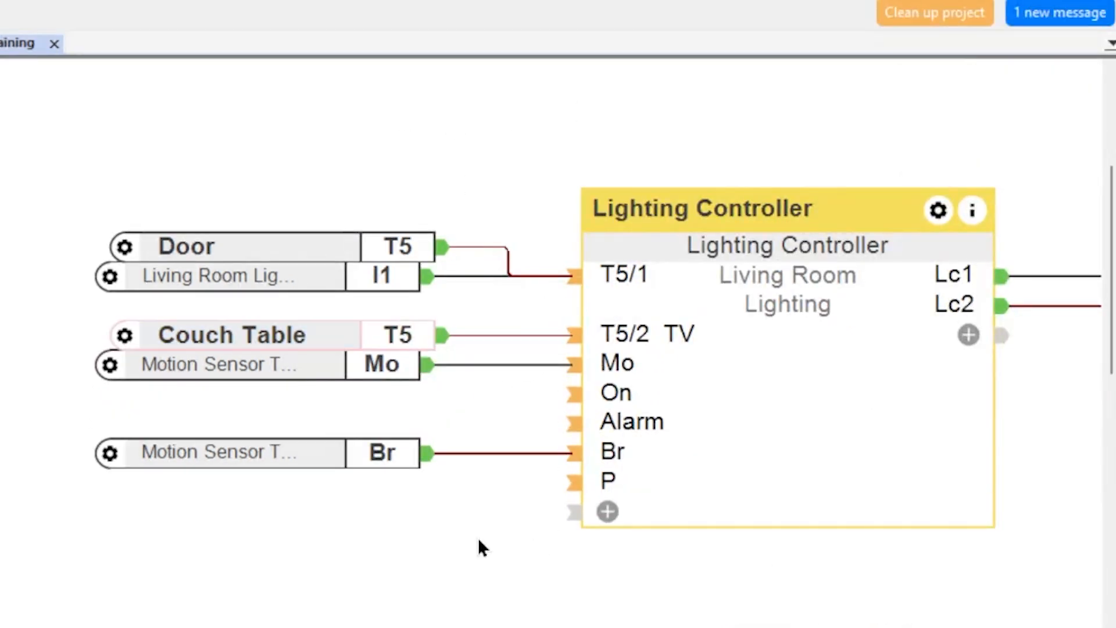
{"action": "left_click_drag", "start_coordinate": [381, 244], "coordinate": [367, 245]}
{"action": "left_click_drag", "start_coordinate": [398, 343], "coordinate": [383, 343]}
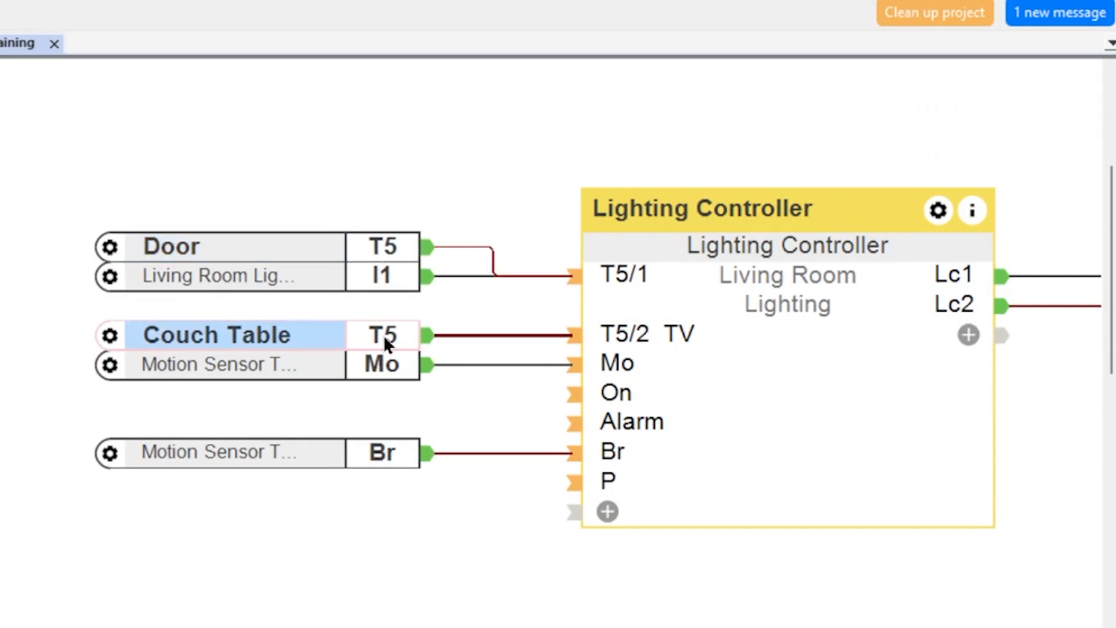
{"action": "left_click", "coordinate": [385, 590]}
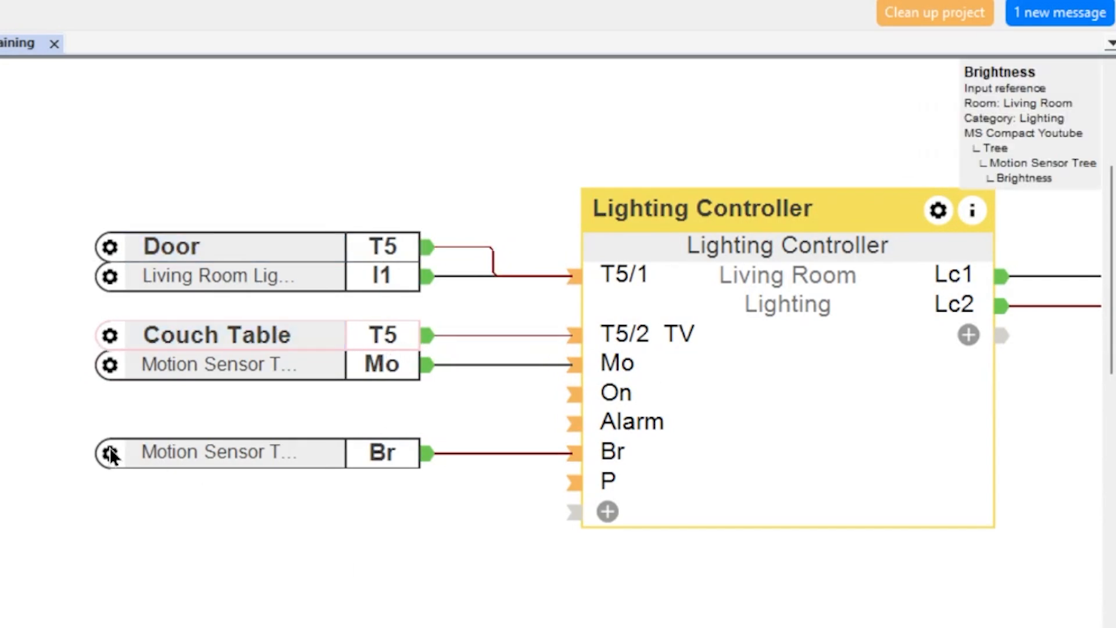
Step: Display the current mood output M on the Lighting Controller
{"action": "left_click_drag", "start_coordinate": [805, 449], "coordinate": [652, 440]}
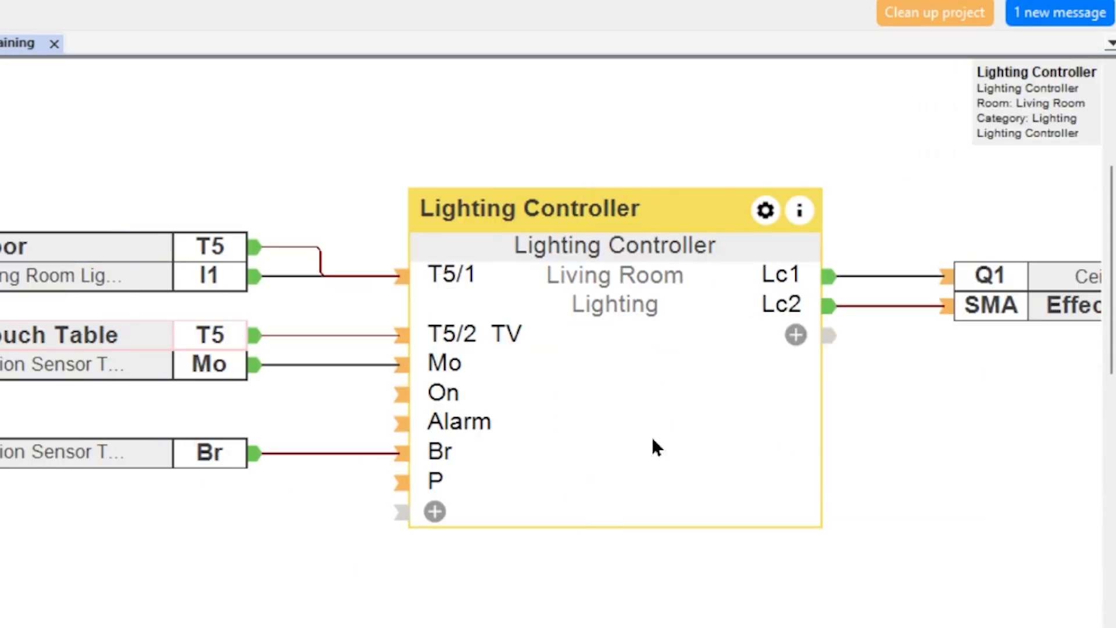
{"action": "left_click", "coordinate": [794, 333]}
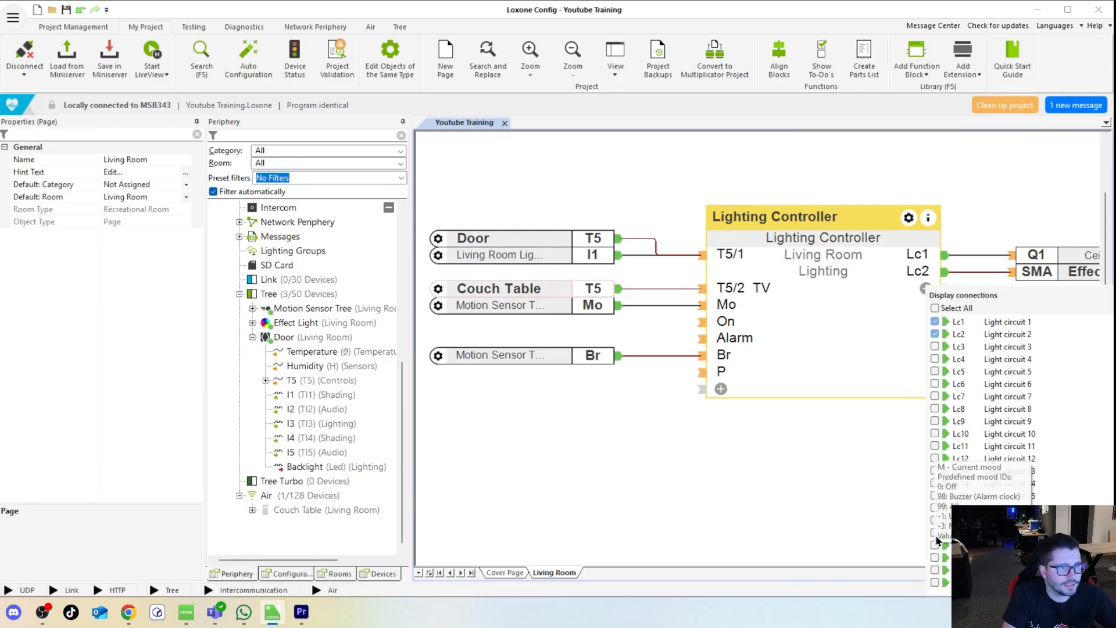
{"action": "scroll", "coordinate": [909, 456], "scroll_direction": "down", "scroll_amount": 2}
{"action": "left_click", "coordinate": [867, 424]}
{"action": "scroll", "coordinate": [916, 291], "scroll_direction": "down", "scroll_amount": 2}
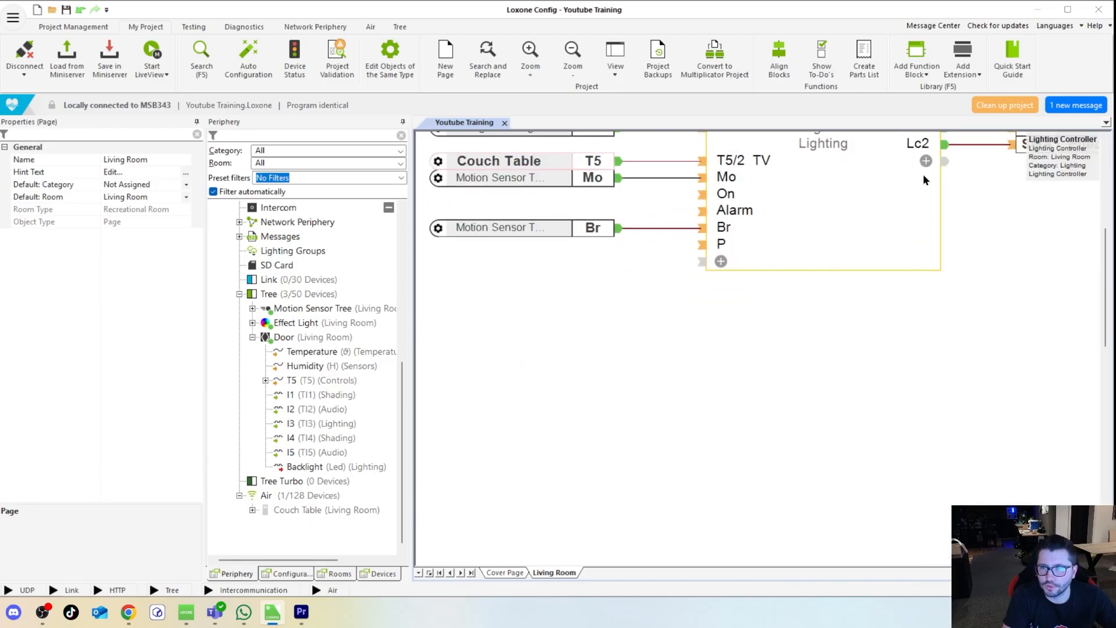
{"action": "left_click", "coordinate": [925, 164]}
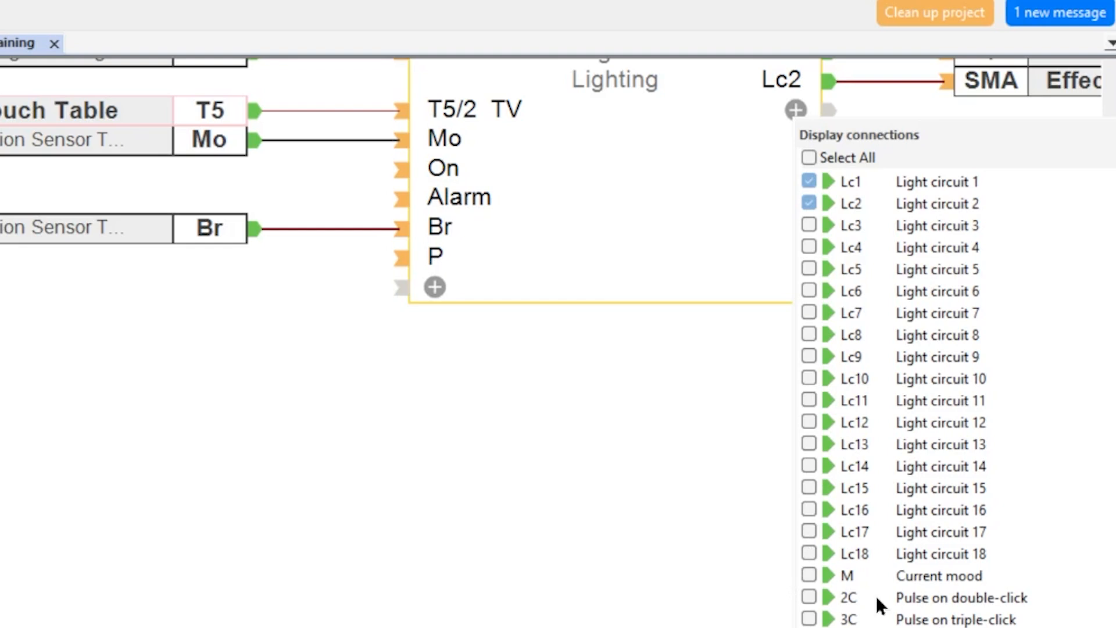
{"action": "left_click", "coordinate": [808, 574]}
{"action": "left_click", "coordinate": [665, 553]}
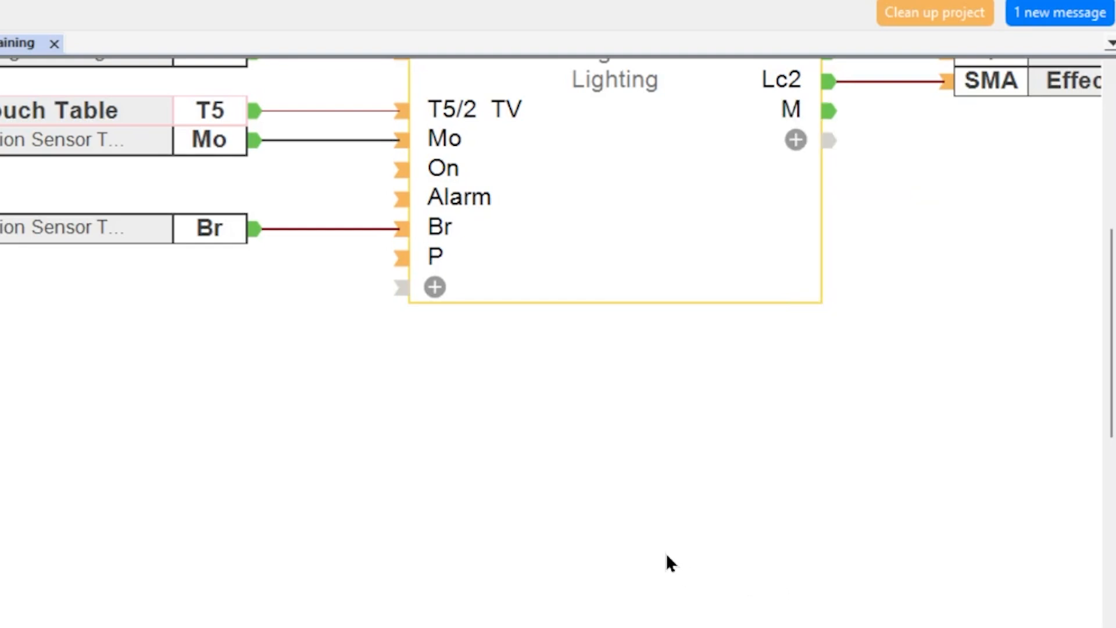
{"action": "scroll", "coordinate": [693, 552], "scroll_direction": "up", "scroll_amount": 5}
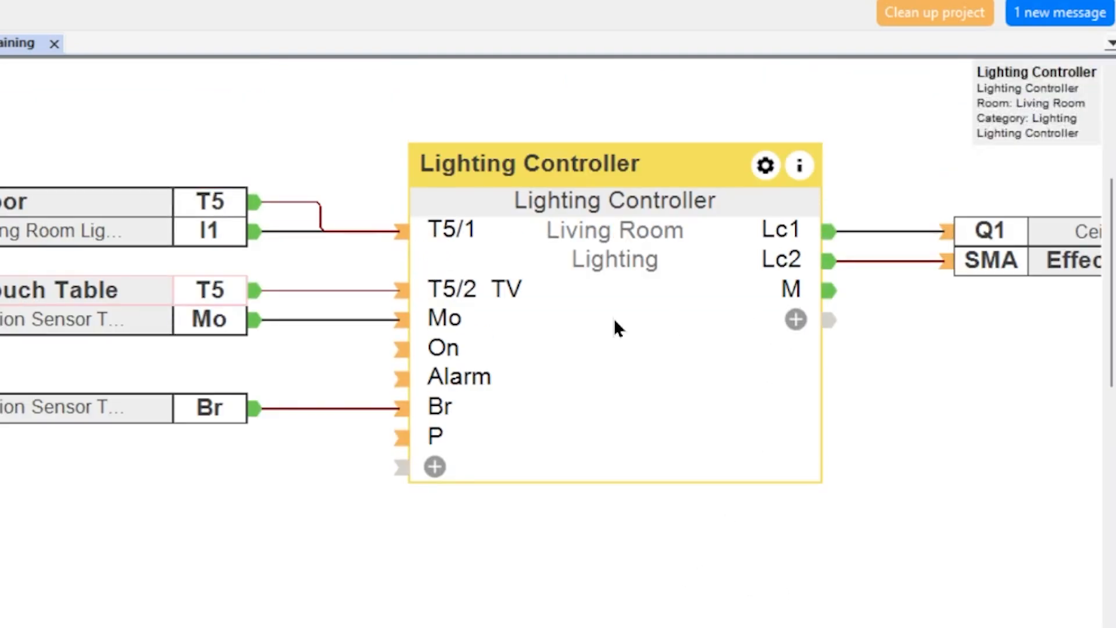
Step: Check the mood IDs, including the TV mood's, in the Lighting Controller's mood settings and close them
{"action": "left_click", "coordinate": [599, 322]}
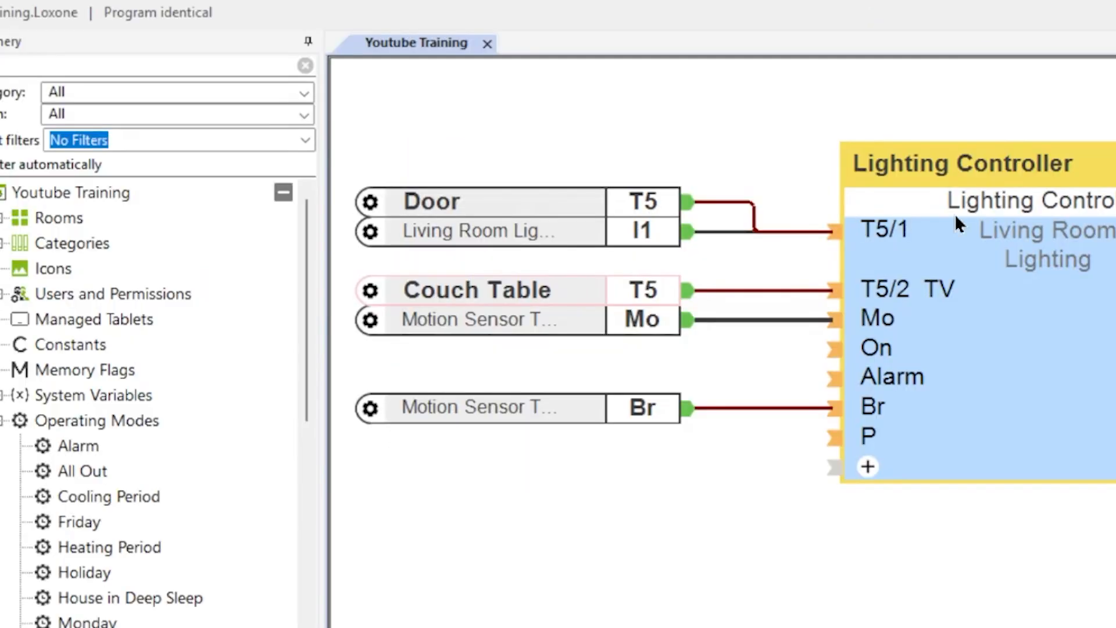
{"action": "double_click", "coordinate": [526, 218]}
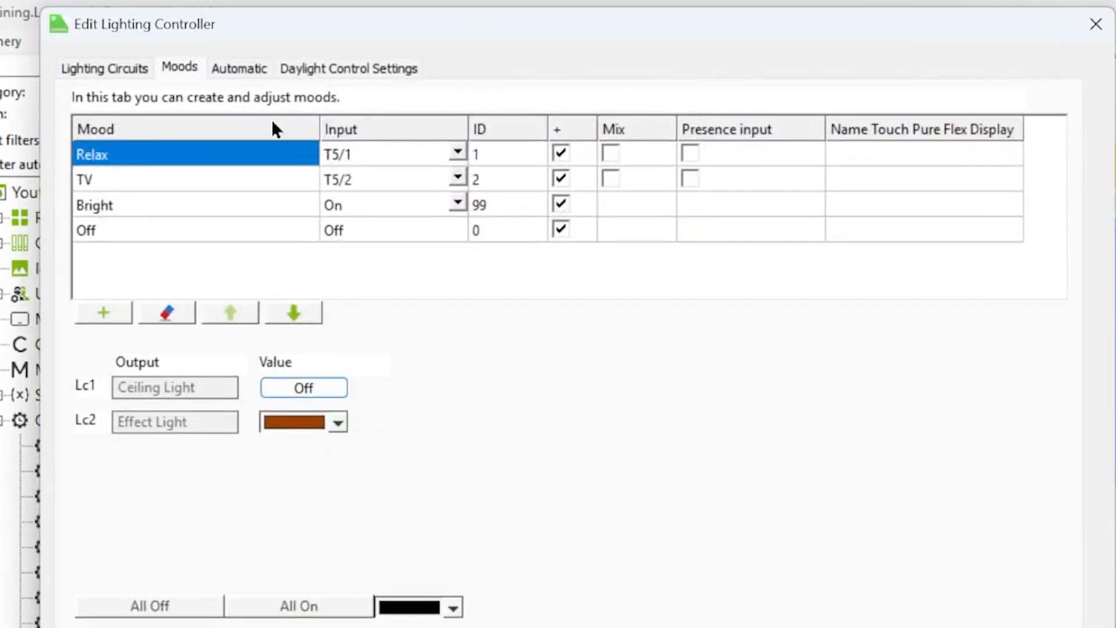
{"action": "left_click", "coordinate": [500, 177]}
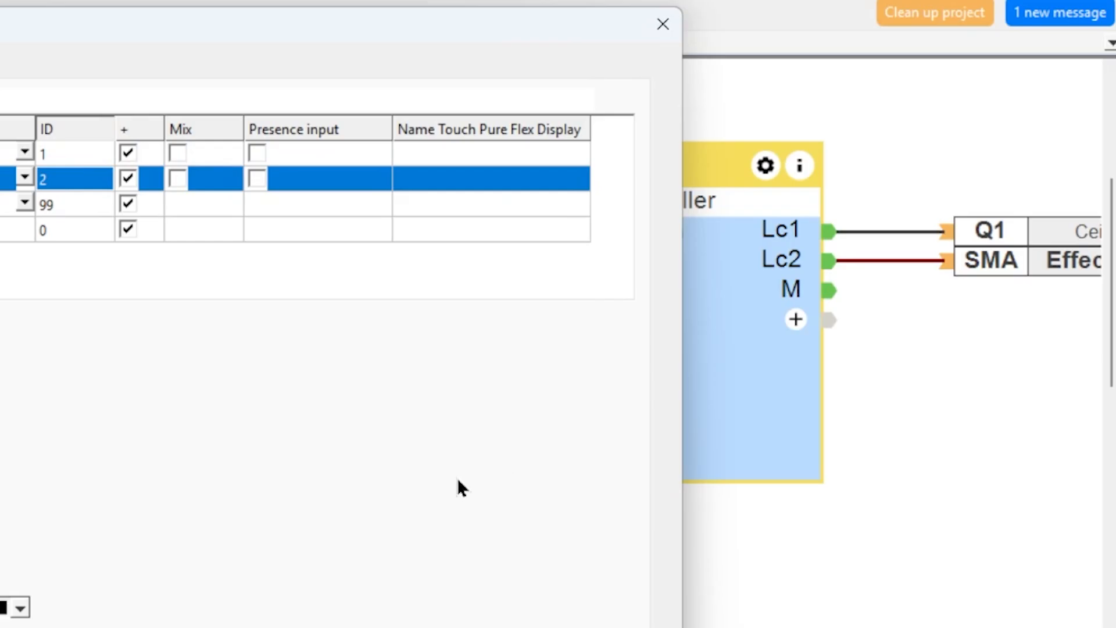
{"action": "key", "text": "Escape"}
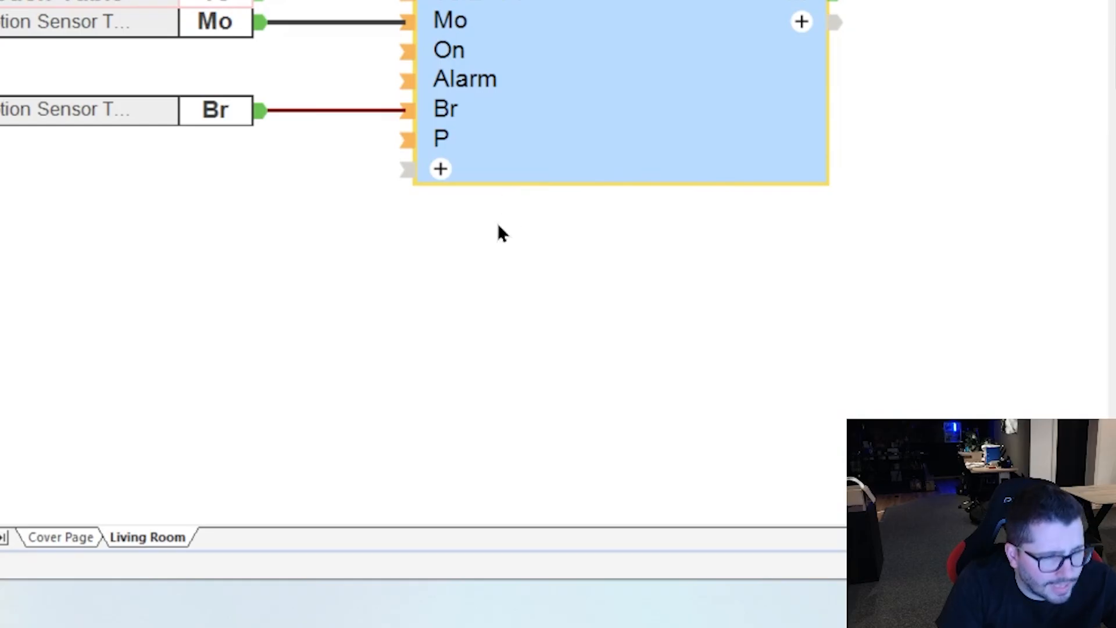
Step: Deselect the Lighting Controller, start LiveView, and open the simulation control of the Door T5 input
{"action": "left_click", "coordinate": [929, 160]}
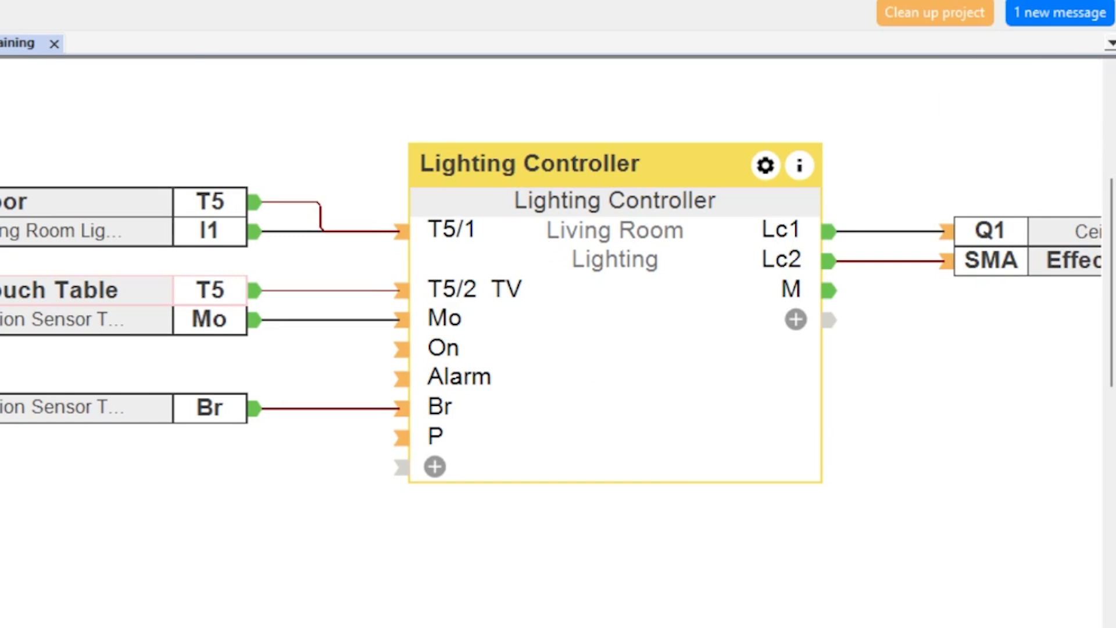
{"action": "left_click", "coordinate": [3, 6]}
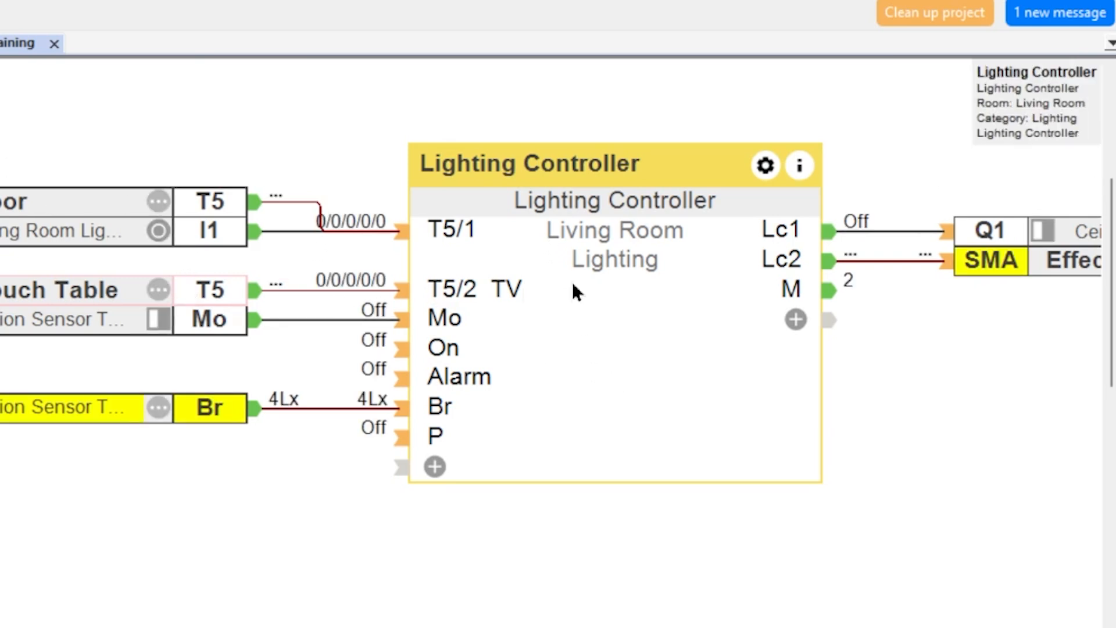
{"action": "left_click", "coordinate": [158, 202]}
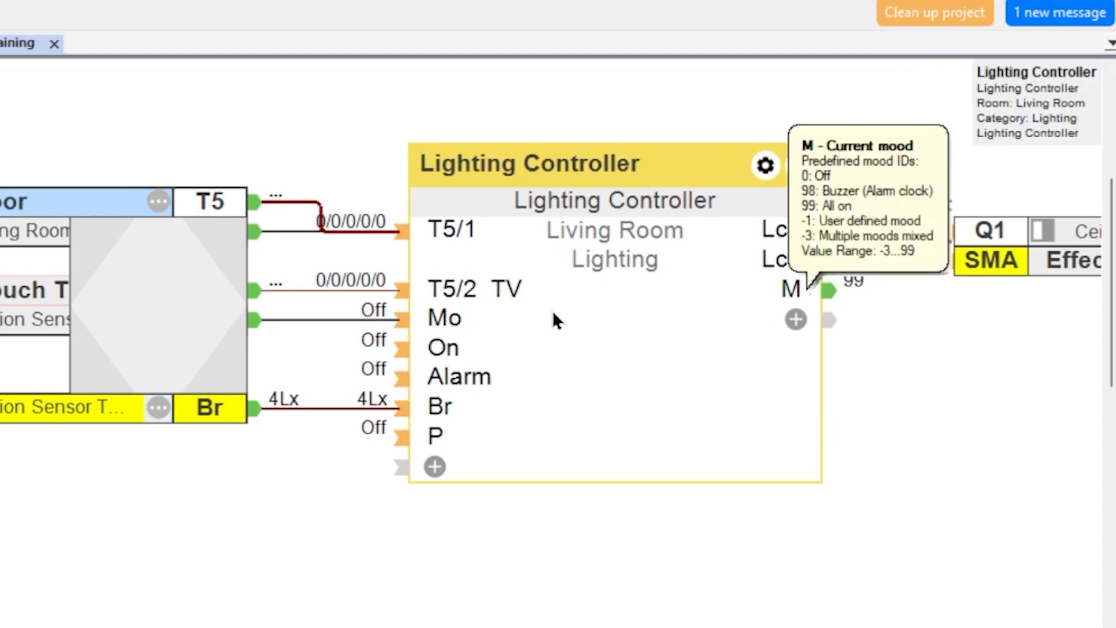
Step: Check the Bright mood's ID in the Lighting Controller settings and test mood switching by simulating touches on the Door T5 input
{"action": "left_click", "coordinate": [564, 343]}
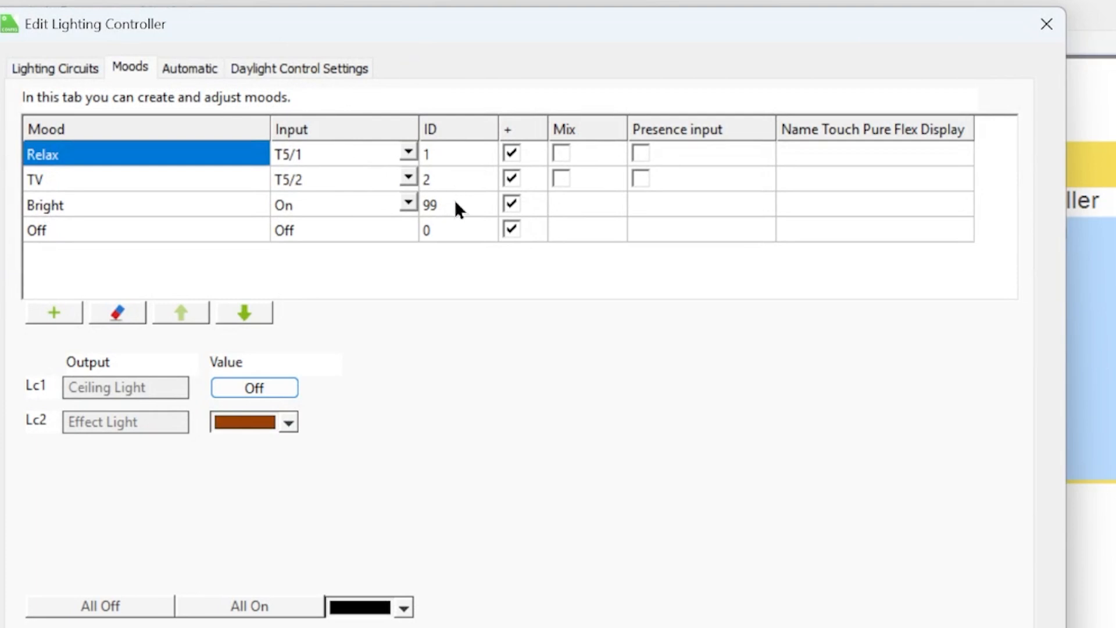
{"action": "left_click", "coordinate": [464, 204]}
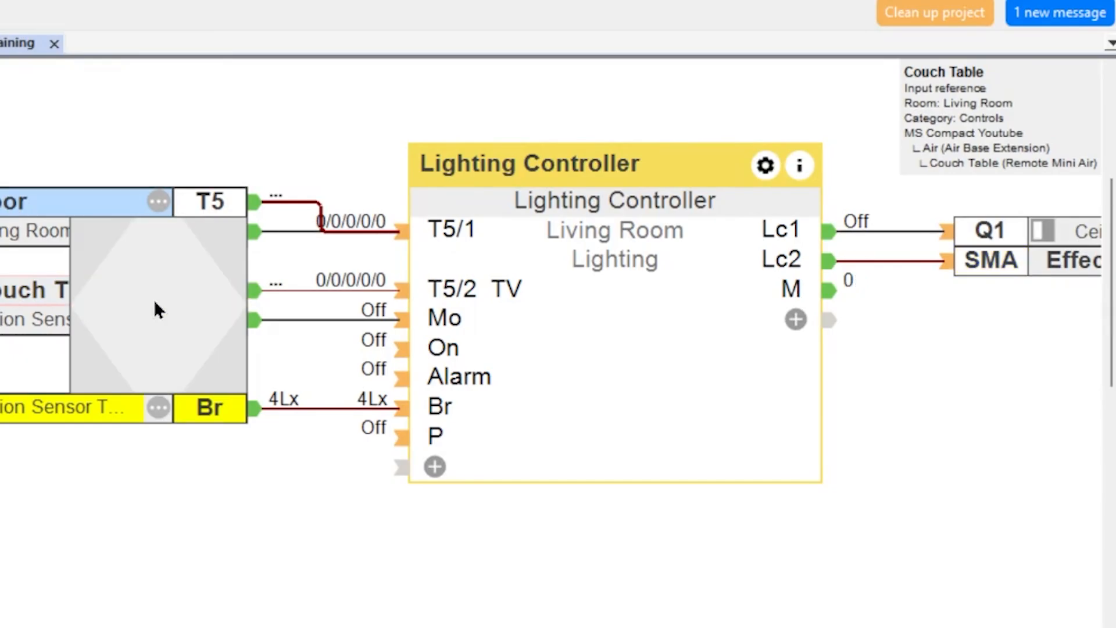
{"action": "left_click", "coordinate": [154, 299]}
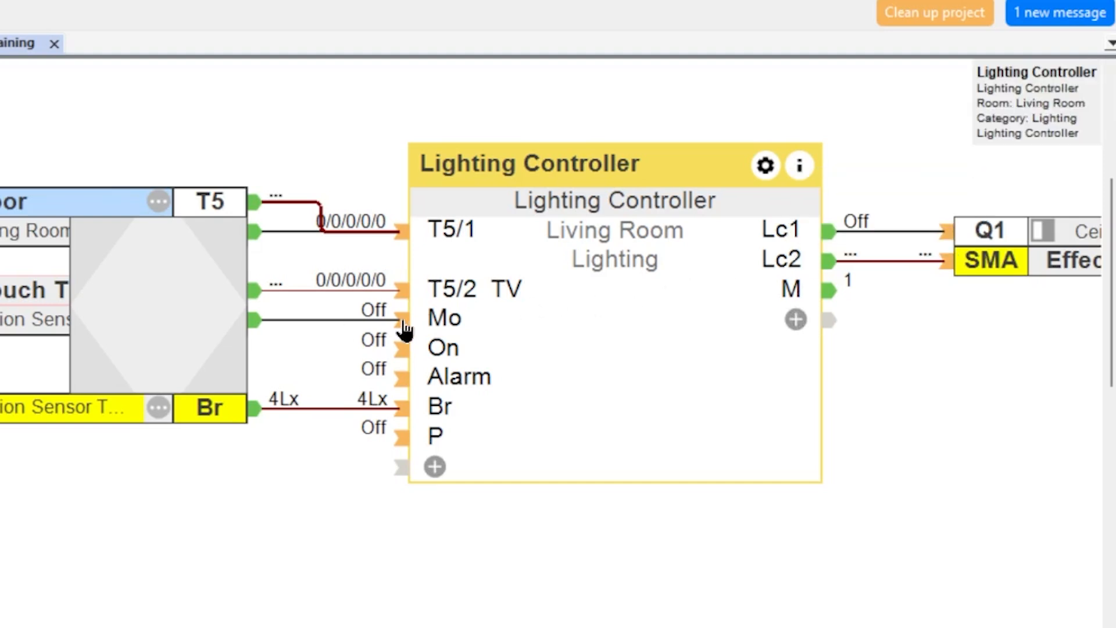
{"action": "left_click", "coordinate": [154, 298]}
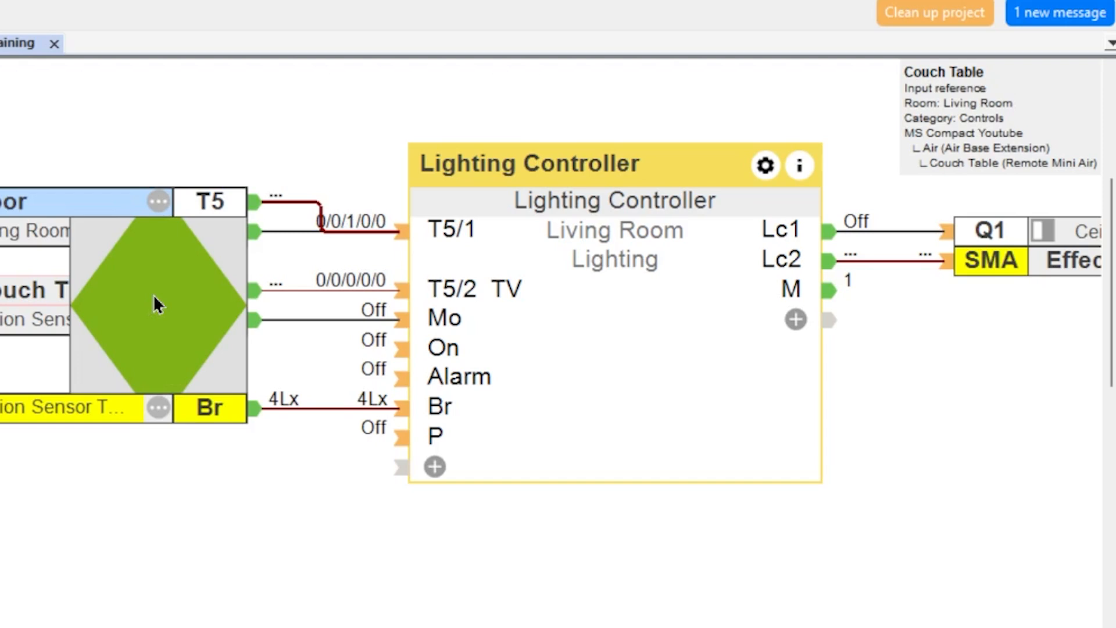
{"action": "left_click", "coordinate": [291, 259]}
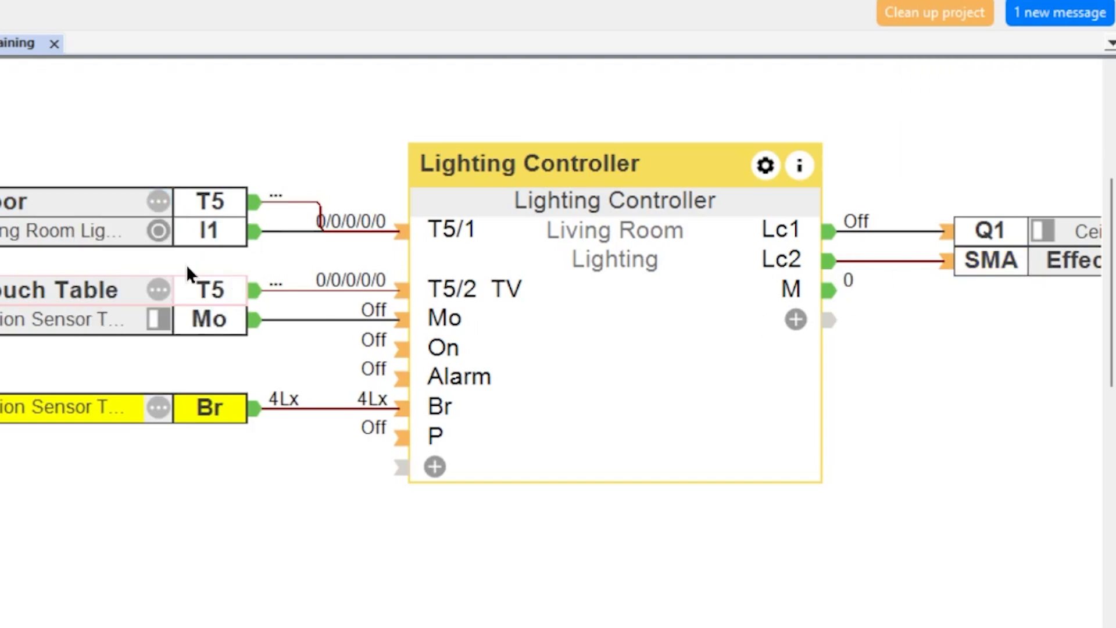
Step: Simulate a single upper-button touch on the Couch Table T5 input to test activating the TV mood
{"action": "left_click", "coordinate": [155, 288]}
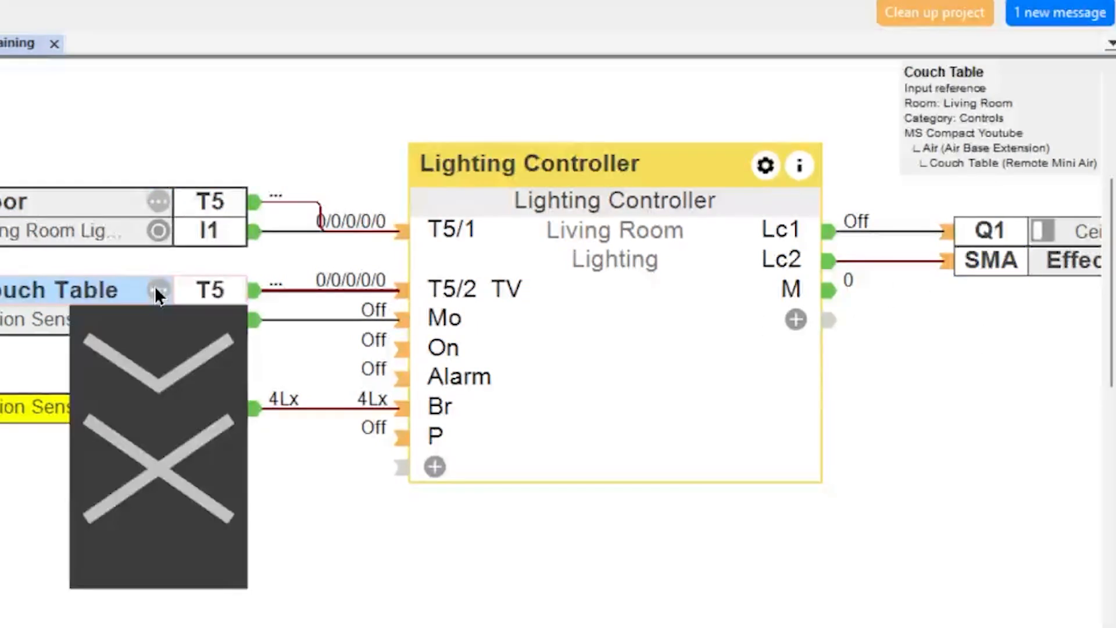
{"action": "left_click", "coordinate": [162, 346]}
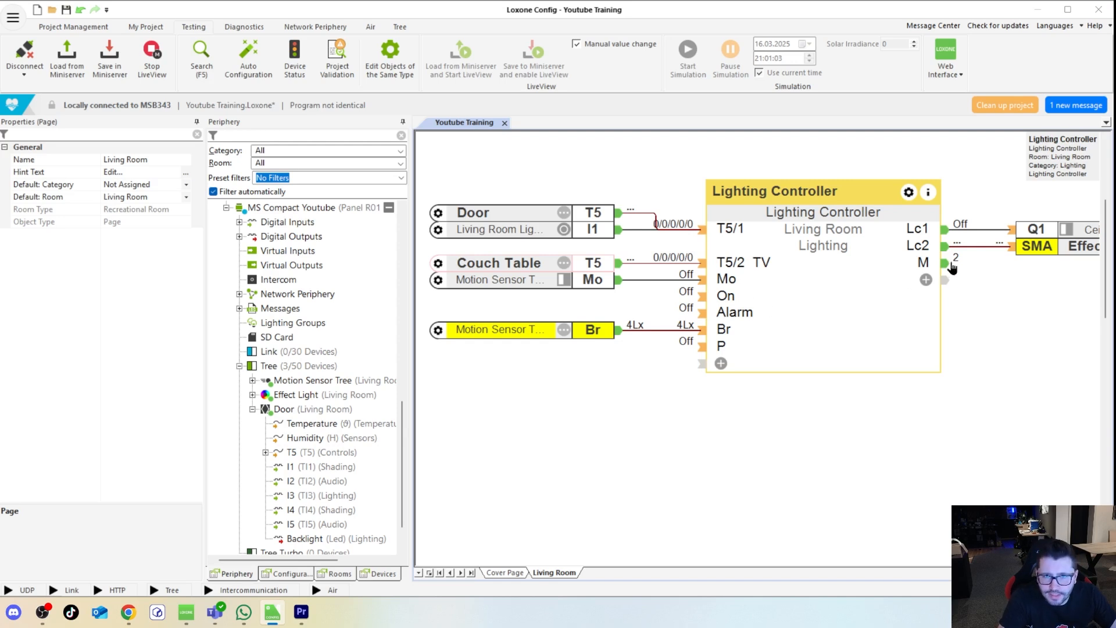
Step: Set the Ceiling Light output of the Relax mood to On in the Lighting Controller's mood settings and confirm
{"action": "left_click", "coordinate": [579, 215]}
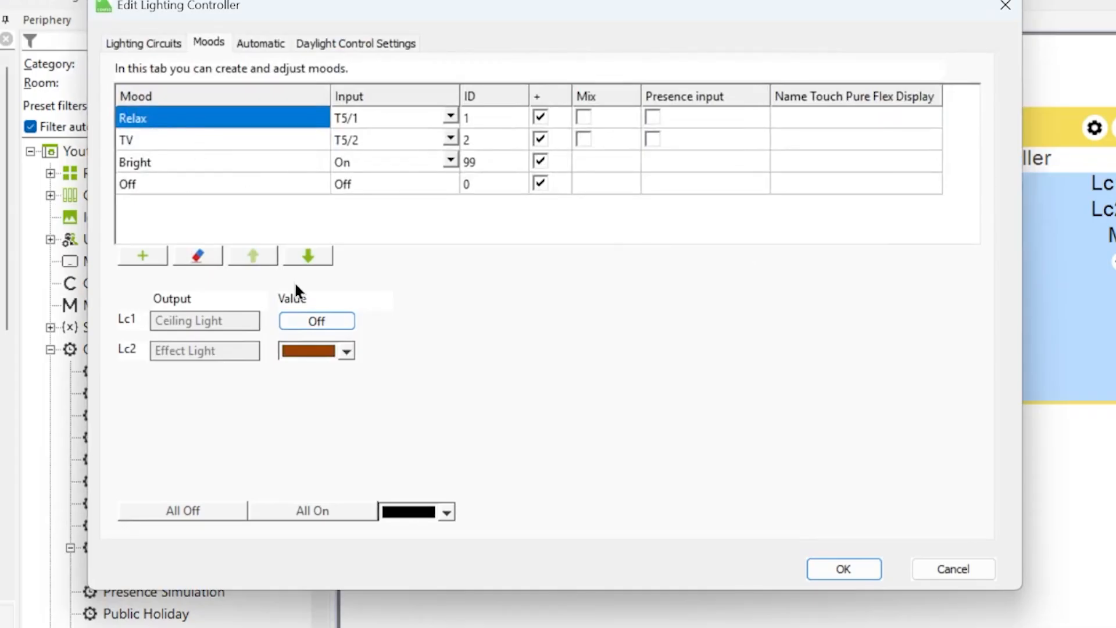
{"action": "left_click", "coordinate": [303, 319]}
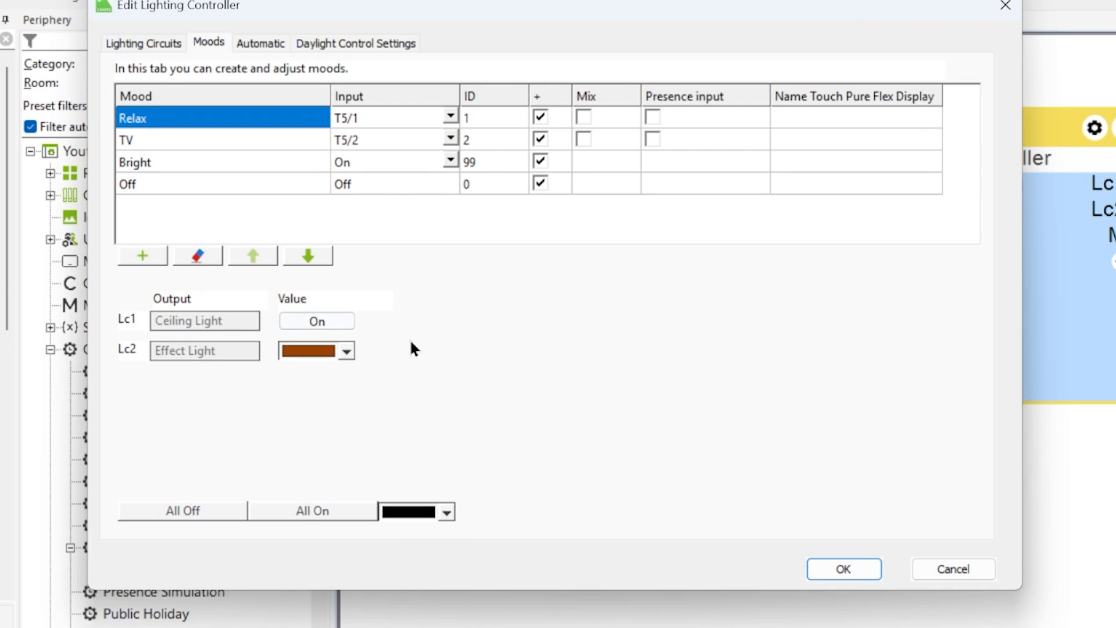
{"action": "left_click", "coordinate": [830, 573]}
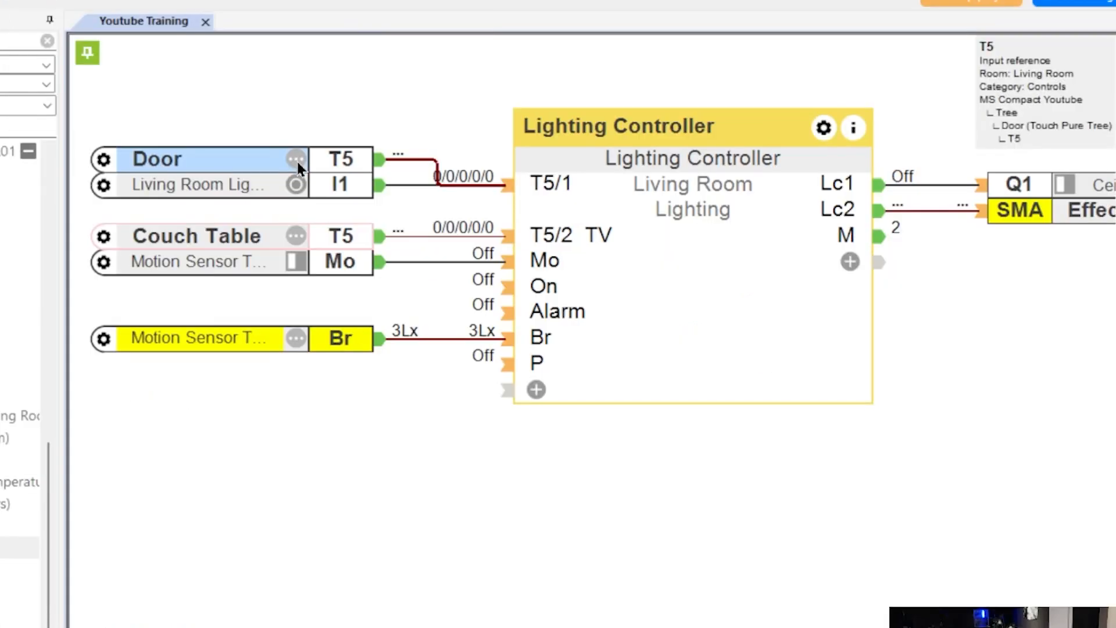
Step: Test switching to the Relax mood from the Door T5 input, then to the TV mood from the Couch Table remote
{"action": "left_click", "coordinate": [567, 160]}
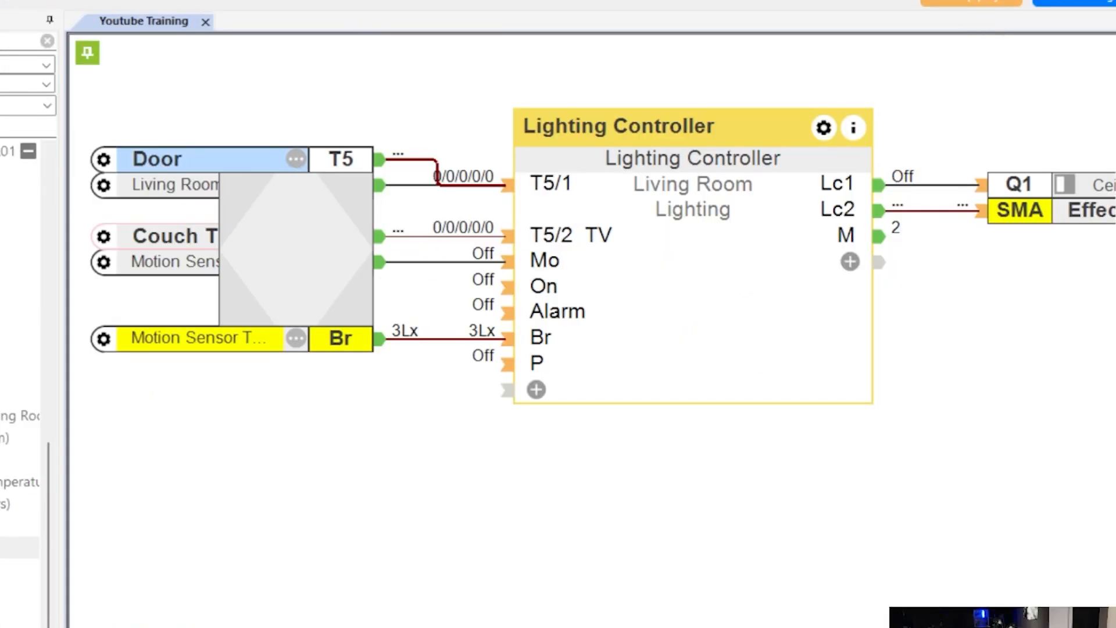
{"action": "scroll", "coordinate": [592, 256], "scroll_direction": "right", "scroll_amount": 3}
{"action": "scroll", "coordinate": [592, 256], "scroll_direction": "left", "scroll_amount": 2}
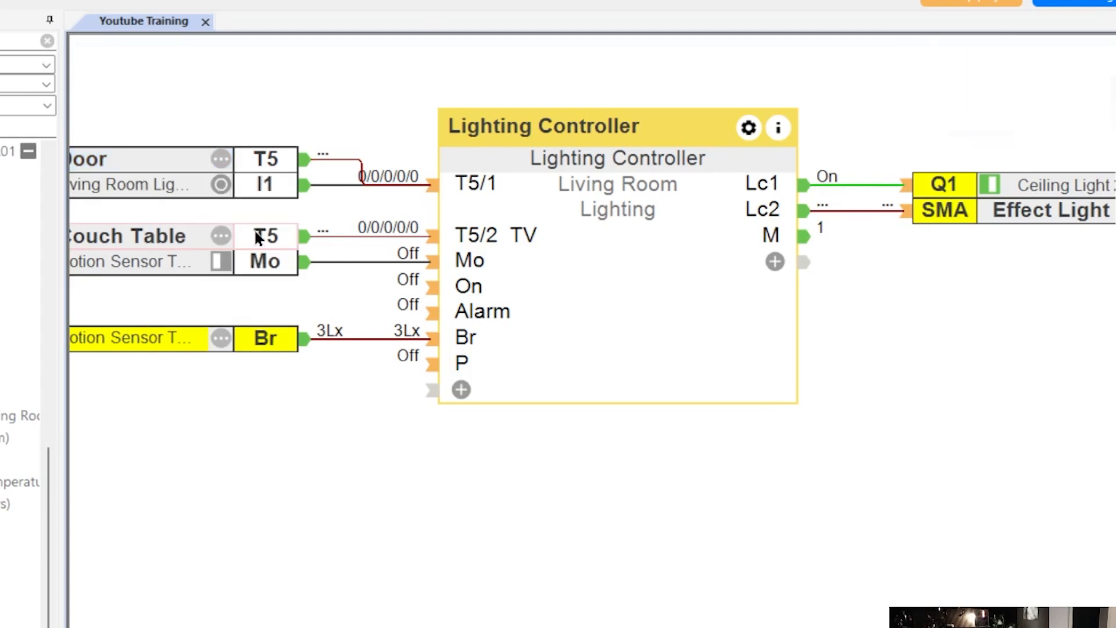
{"action": "mouse_move", "coordinate": [239, 275]}
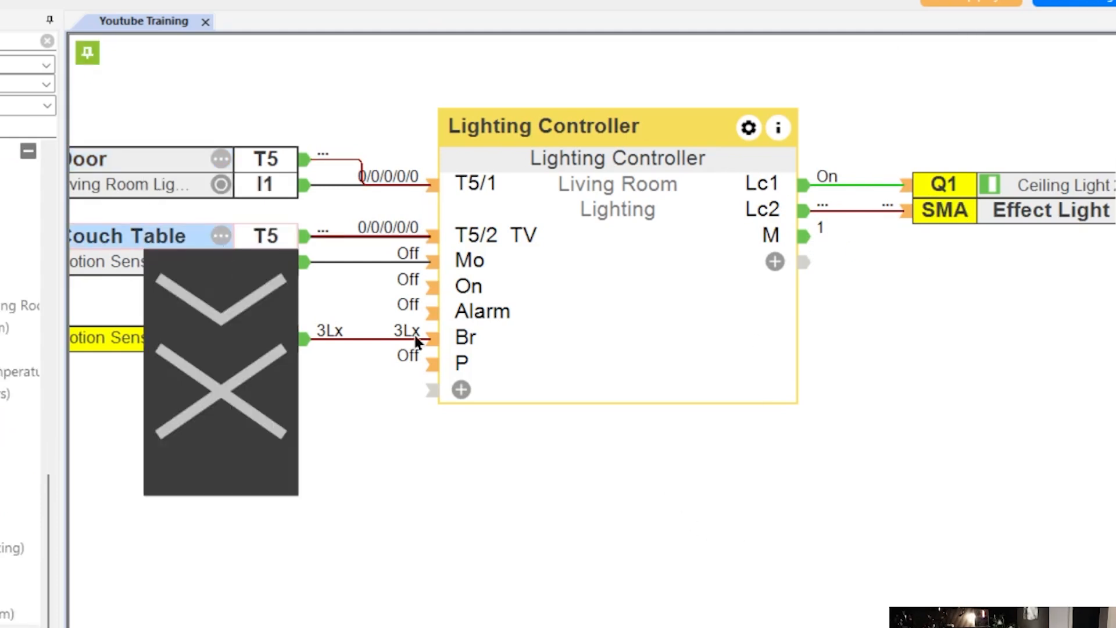
{"action": "left_click", "coordinate": [223, 279]}
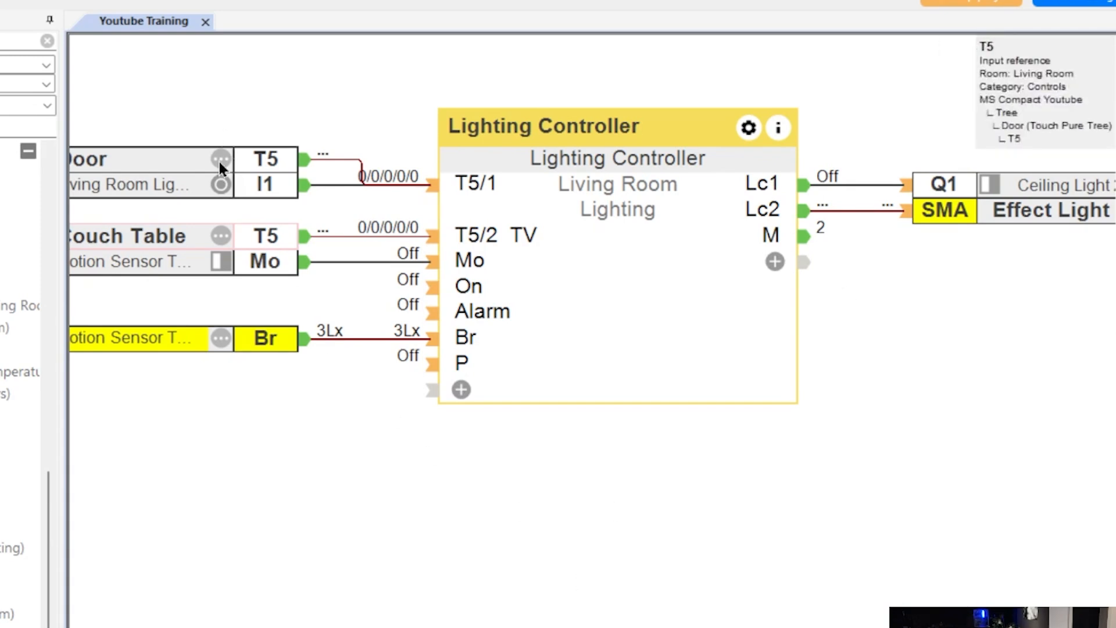
Step: Simulate centre touches on the Door T5 input to test mood switching starting from the TV mood
{"action": "mouse_move", "coordinate": [238, 169]}
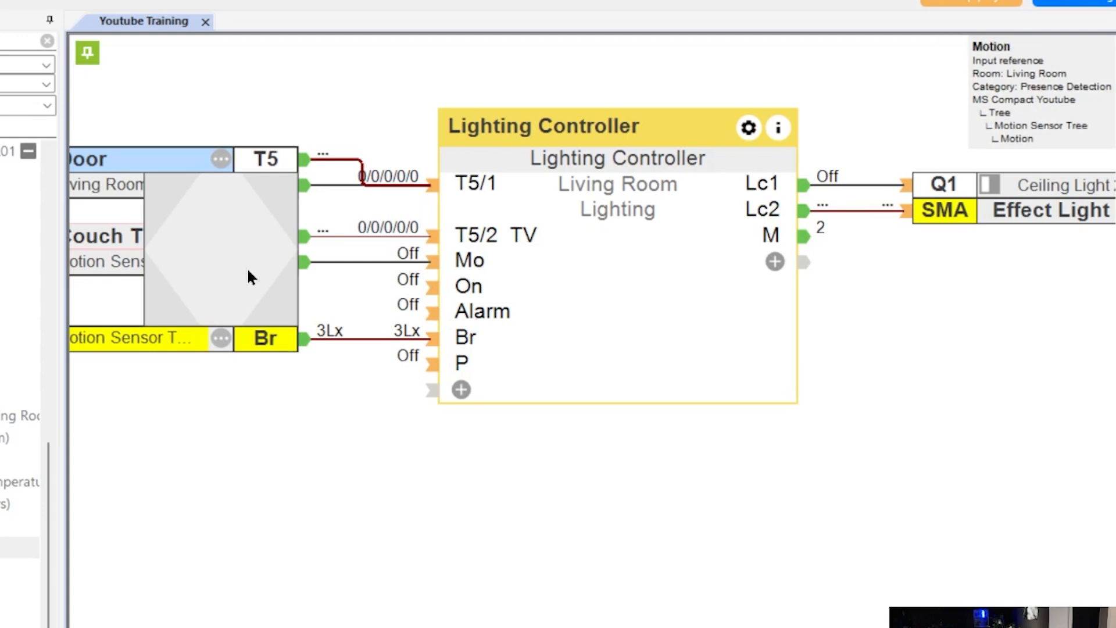
{"action": "left_click", "coordinate": [219, 228]}
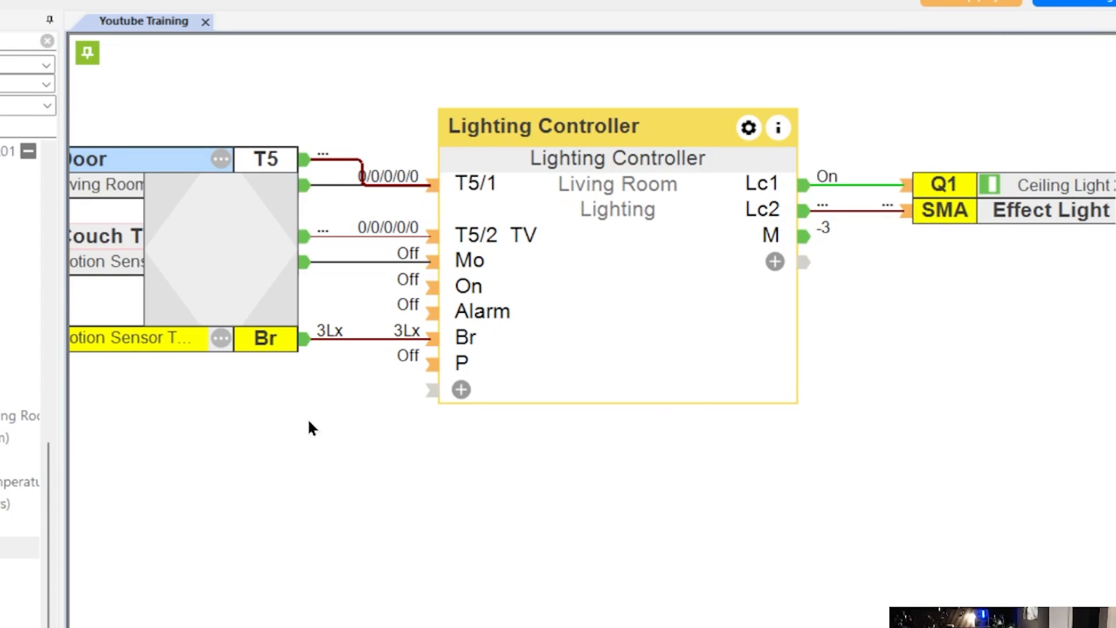
{"action": "left_click", "coordinate": [218, 252]}
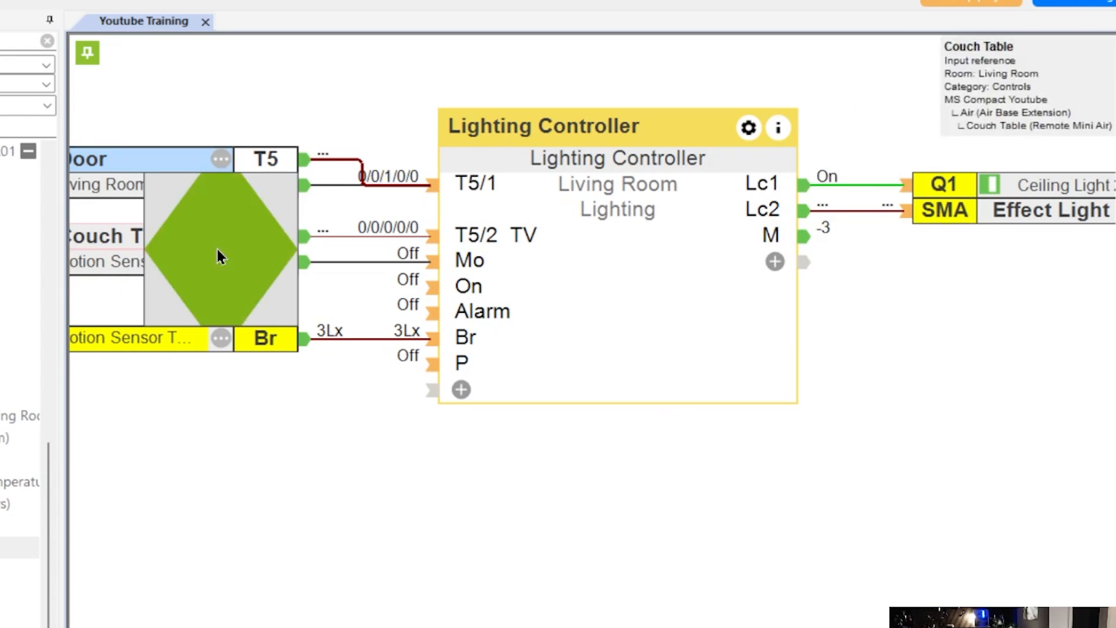
{"action": "left_click", "coordinate": [215, 246]}
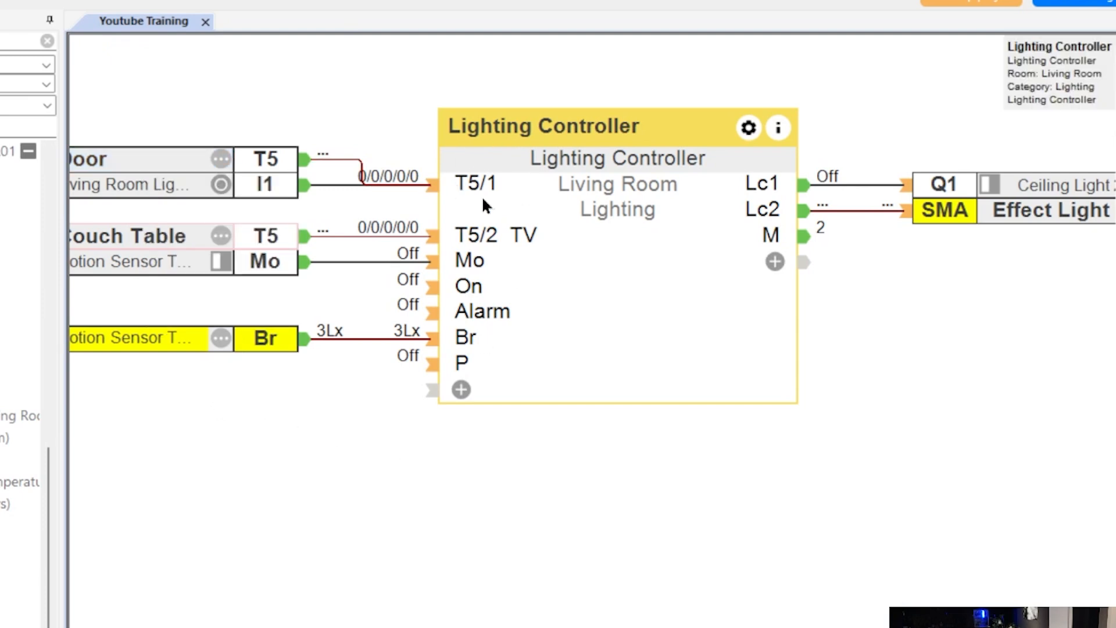
Step: Enable the Mix option for the TV mood in the Lighting Controller's mood settings
{"action": "mouse_move", "coordinate": [465, 189]}
{"action": "mouse_move", "coordinate": [473, 325]}
{"action": "left_click", "coordinate": [557, 264]}
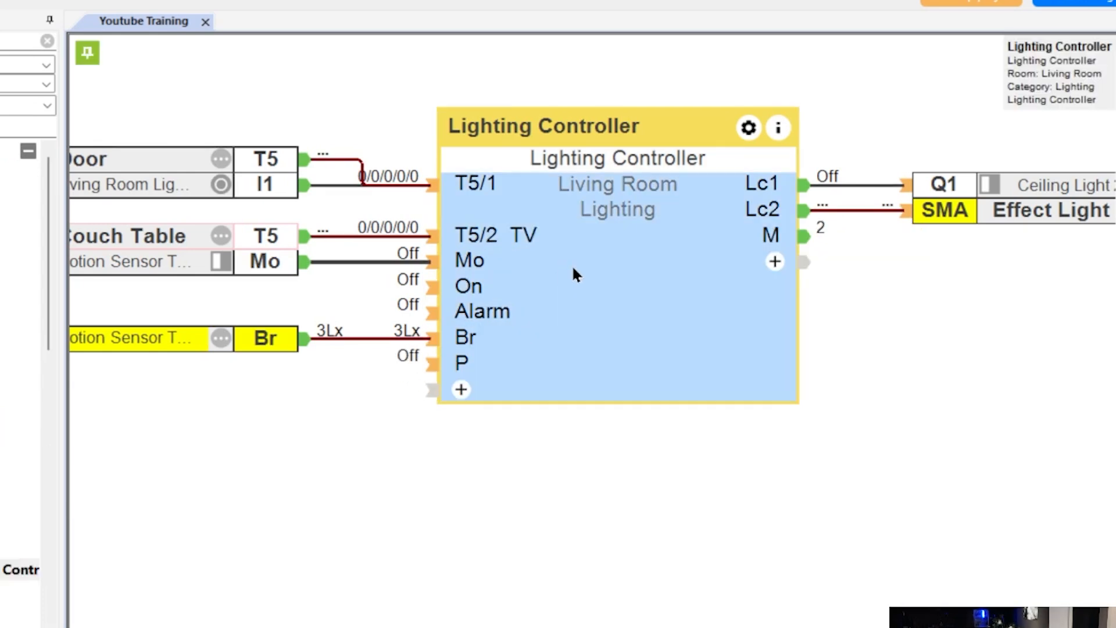
{"action": "double_click", "coordinate": [546, 281]}
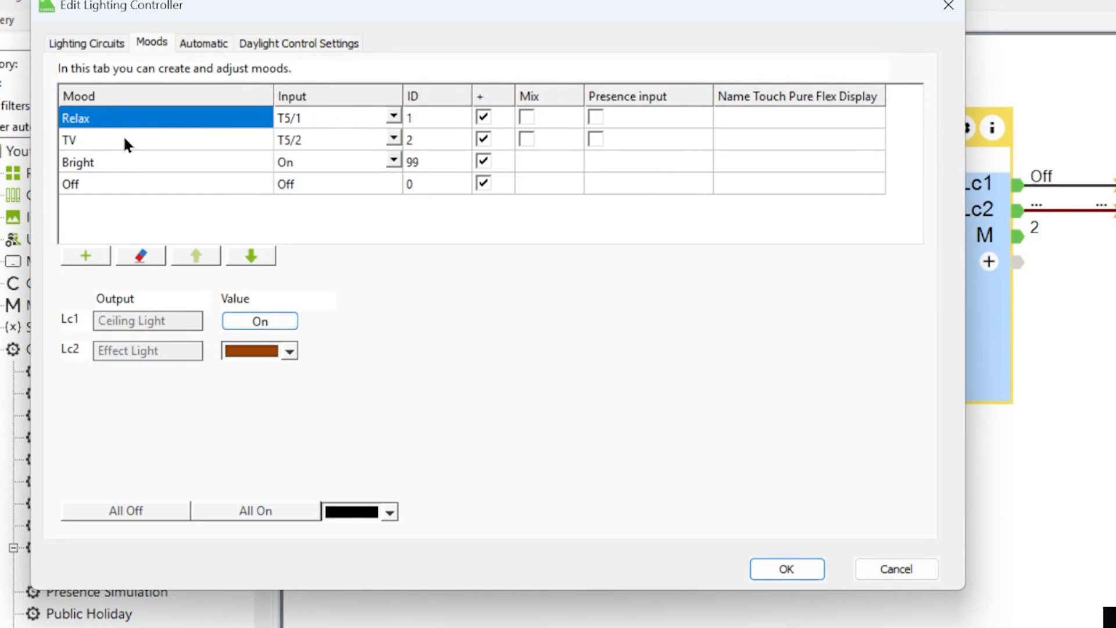
{"action": "left_click", "coordinate": [125, 141]}
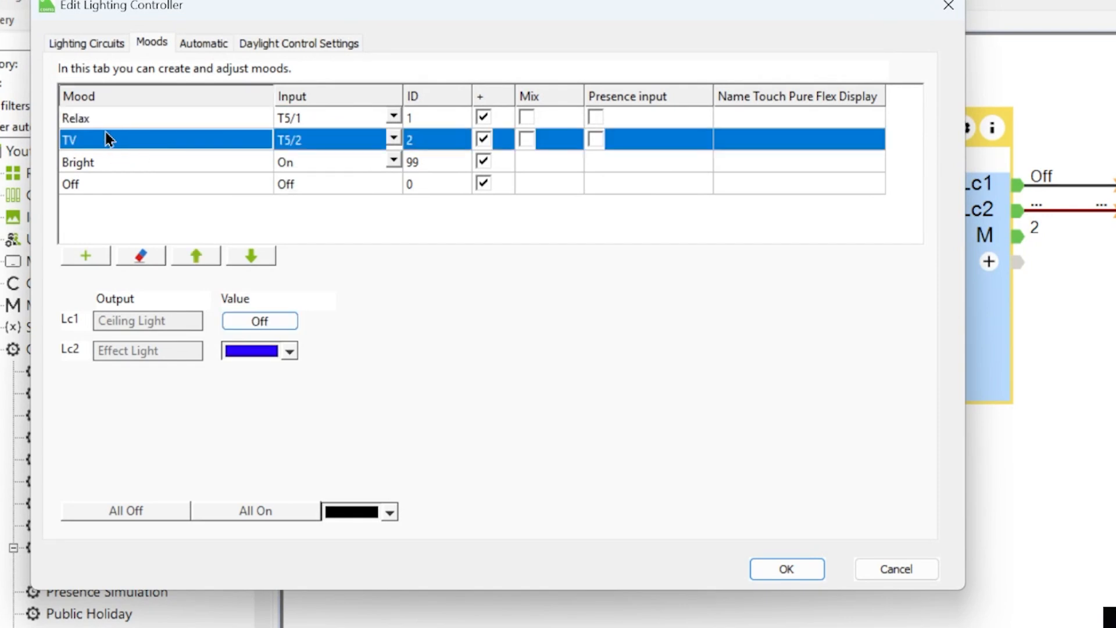
{"action": "left_click", "coordinate": [526, 140]}
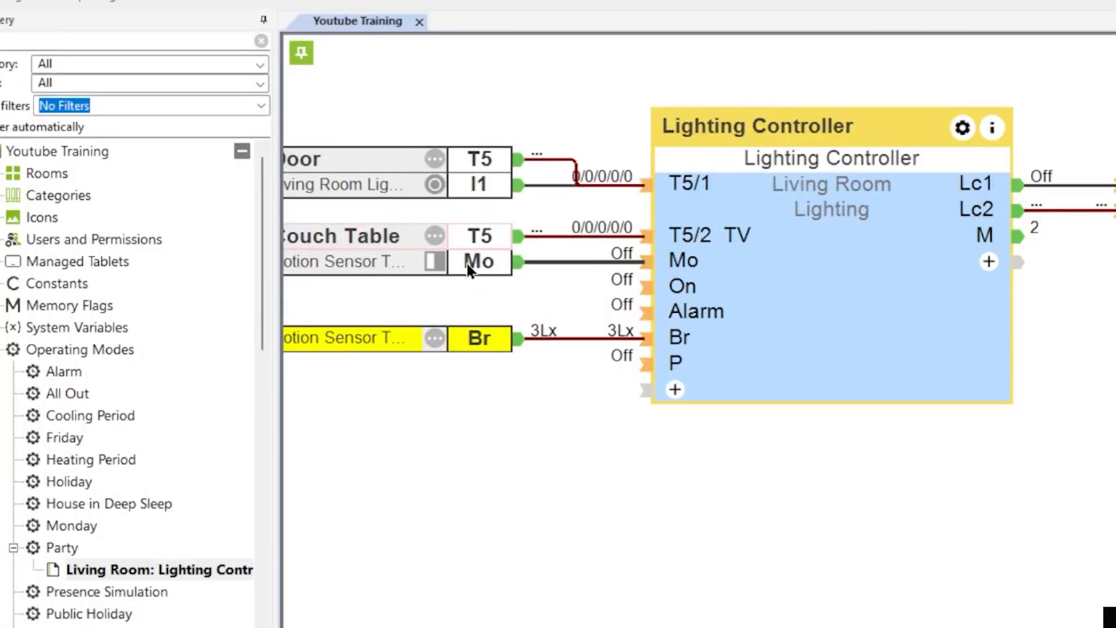
Step: Test mixing TV into Relax with simulated touches on Door and Couch Table, and check the description of output M
{"action": "left_click", "coordinate": [435, 160]}
{"action": "left_click", "coordinate": [440, 251]}
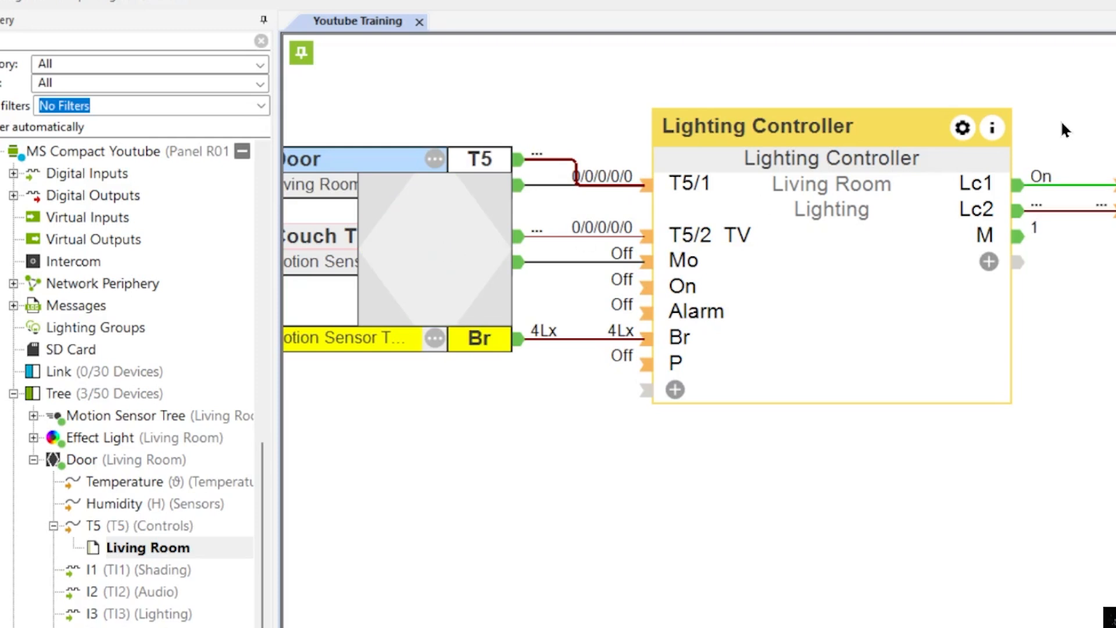
{"action": "left_click", "coordinate": [640, 546]}
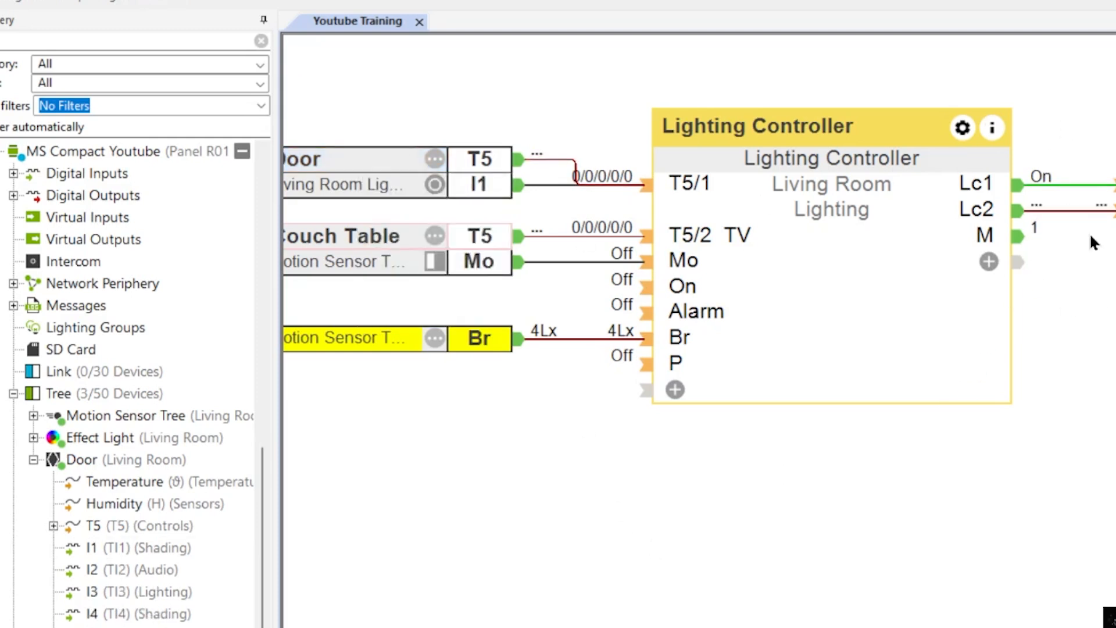
{"action": "left_click", "coordinate": [435, 235]}
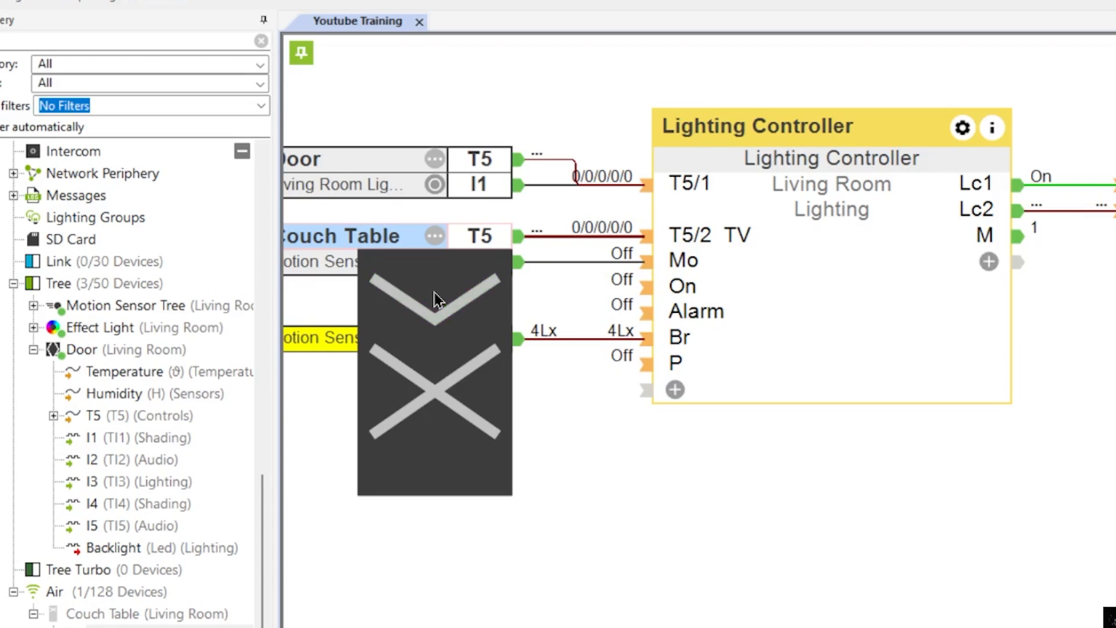
{"action": "left_click", "coordinate": [704, 451]}
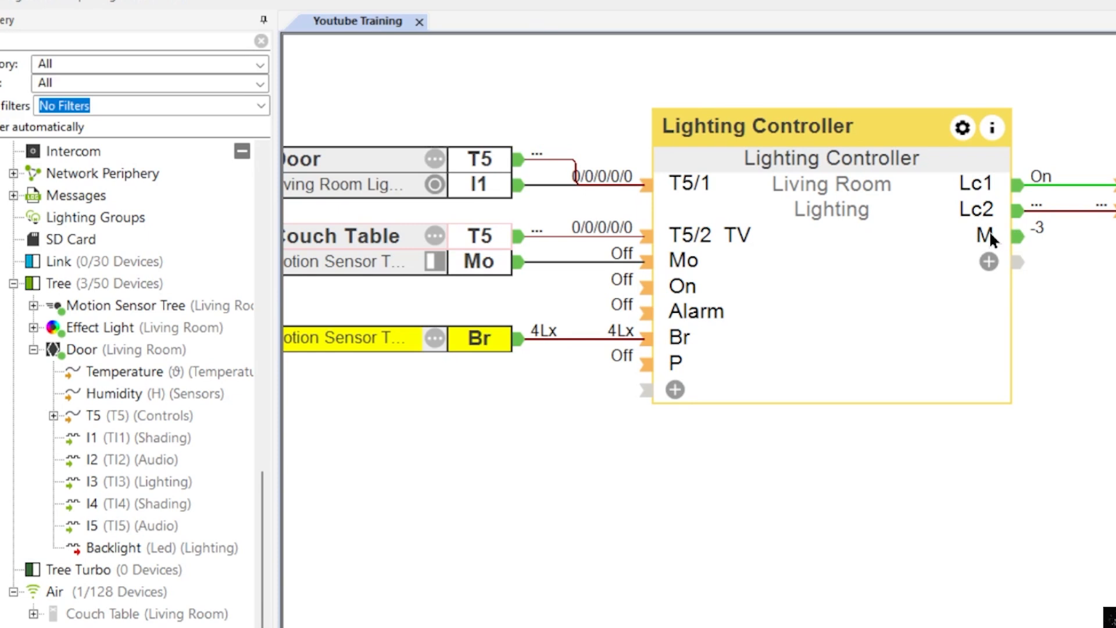
{"action": "mouse_move", "coordinate": [989, 234]}
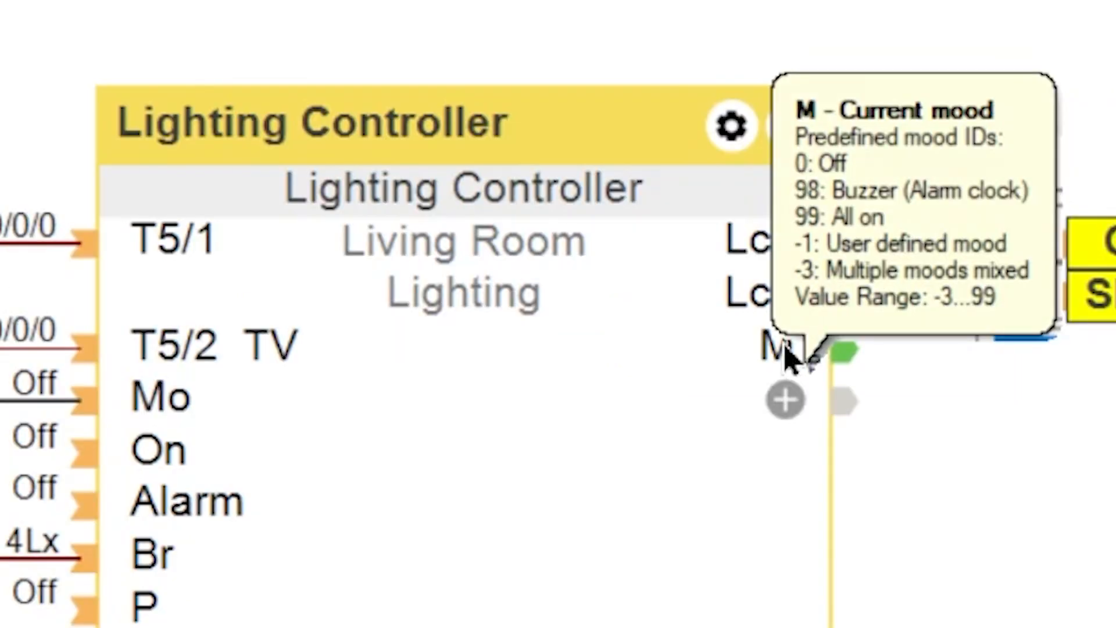
Step: Disable the Mix option for the TV mood in the Lighting Controller's mood settings, confirm, and deselect the block
{"action": "left_click", "coordinate": [372, 375]}
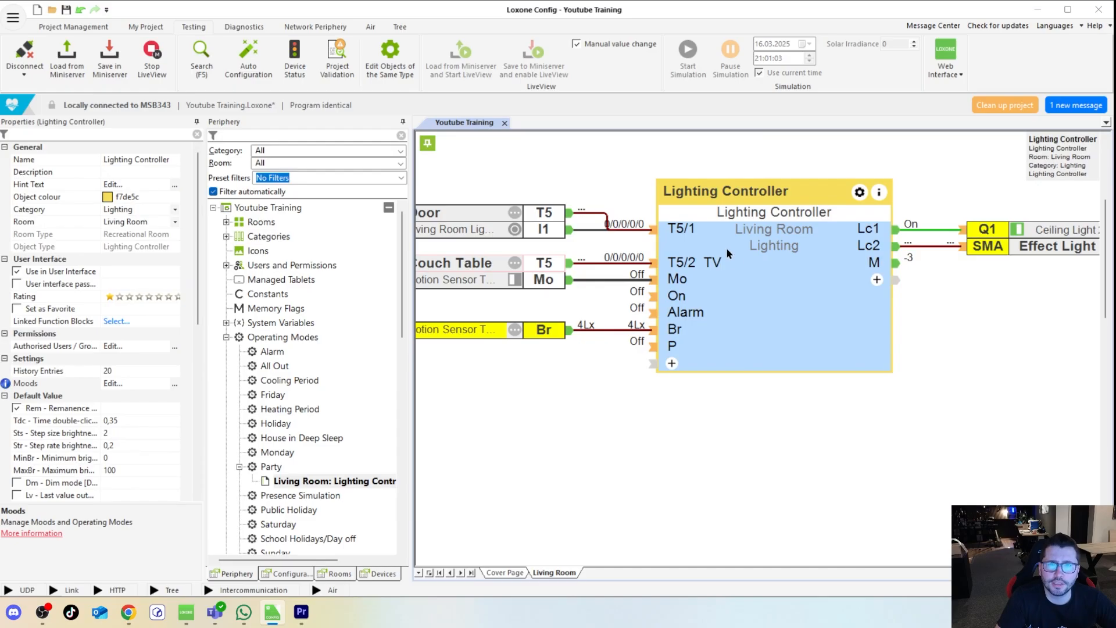
{"action": "double_click", "coordinate": [759, 247]}
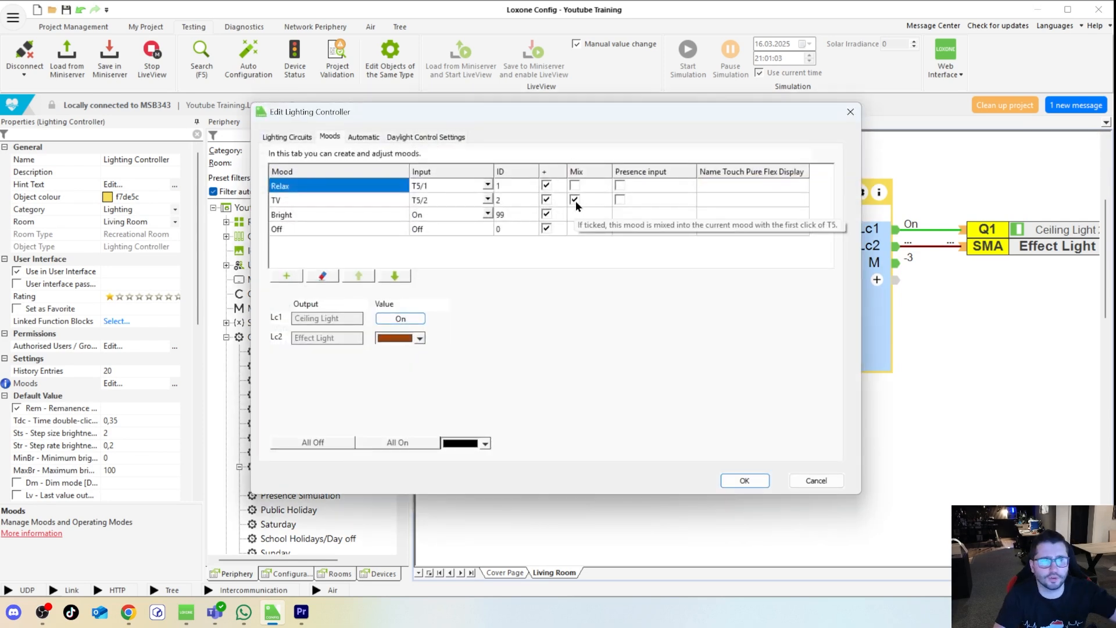
{"action": "left_click", "coordinate": [574, 201]}
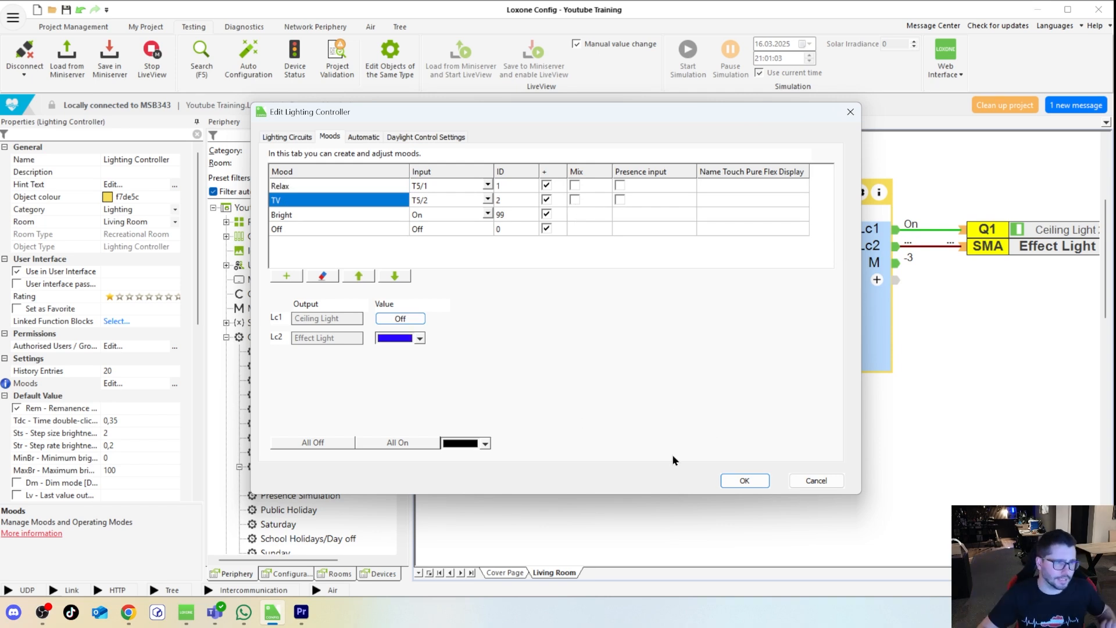
{"action": "left_click", "coordinate": [745, 481]}
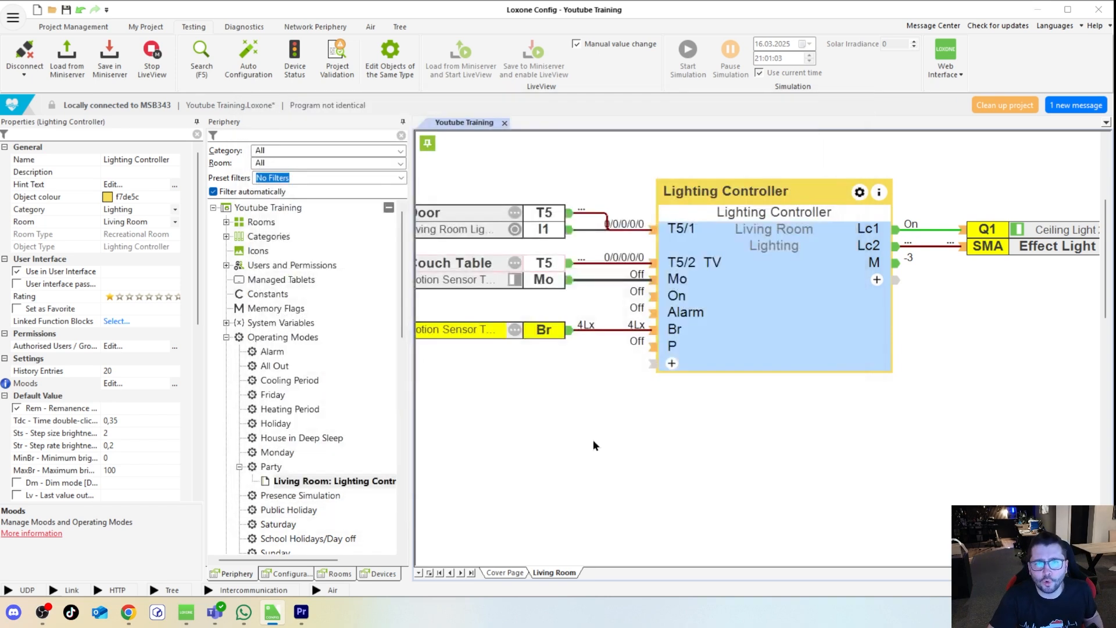
{"action": "left_click", "coordinate": [593, 440]}
{"action": "left_click", "coordinate": [454, 212]}
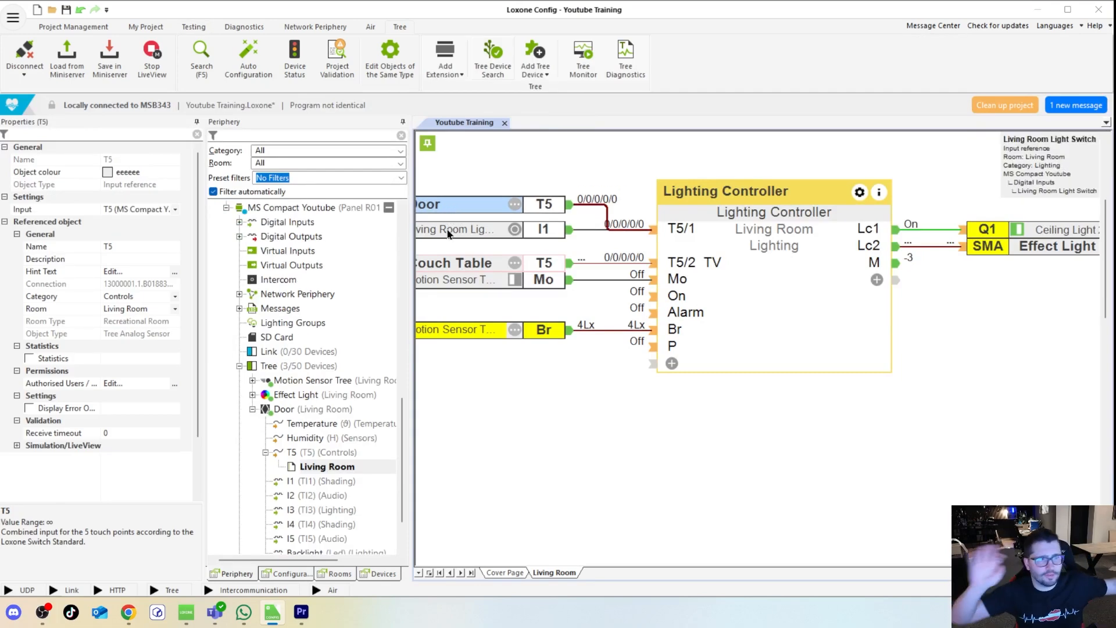
{"action": "left_click", "coordinate": [480, 217]}
{"action": "left_click_drag", "start_coordinate": [483, 207], "coordinate": [483, 214]}
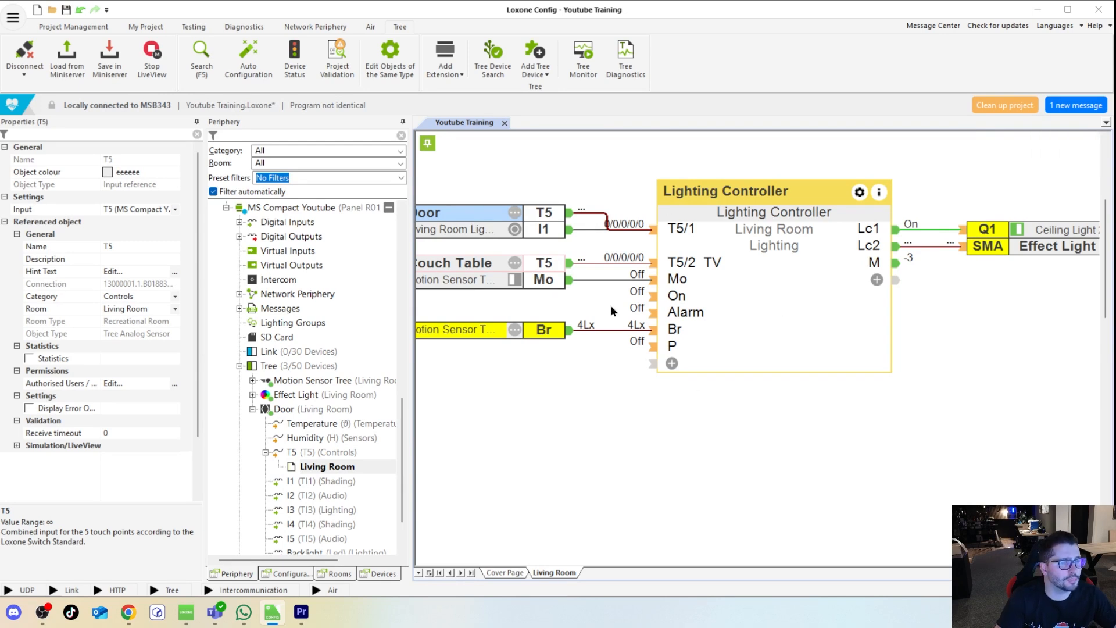
{"action": "left_click", "coordinate": [756, 430]}
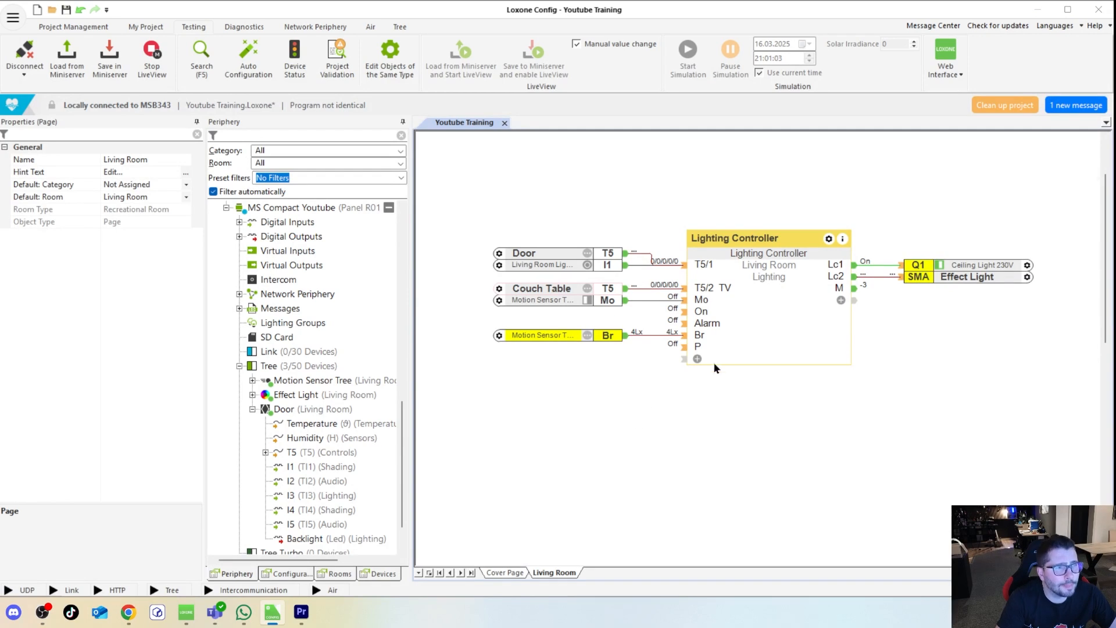
Step: Stop LiveView and leave the Lighting Controller deselected
{"action": "left_click", "coordinate": [754, 314]}
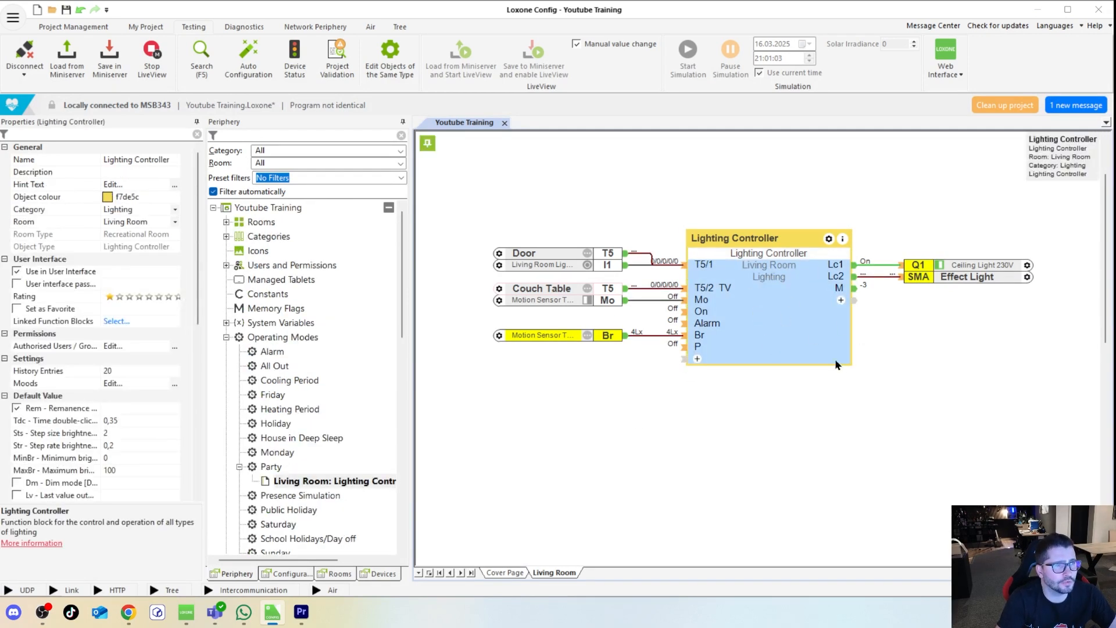
{"action": "left_click", "coordinate": [154, 55]}
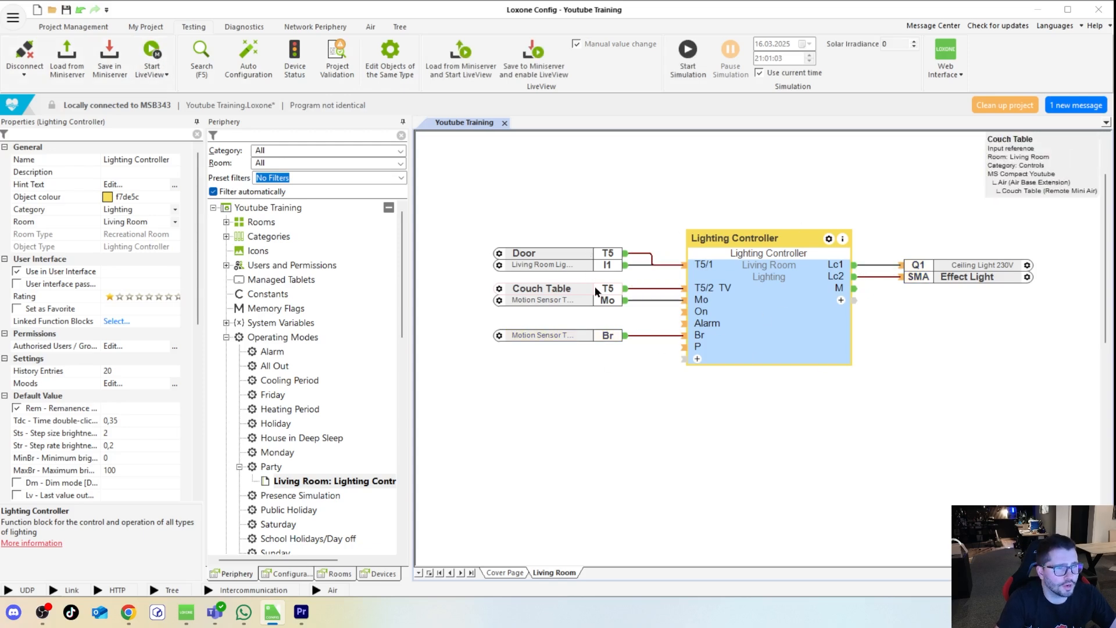
{"action": "left_click", "coordinate": [715, 421]}
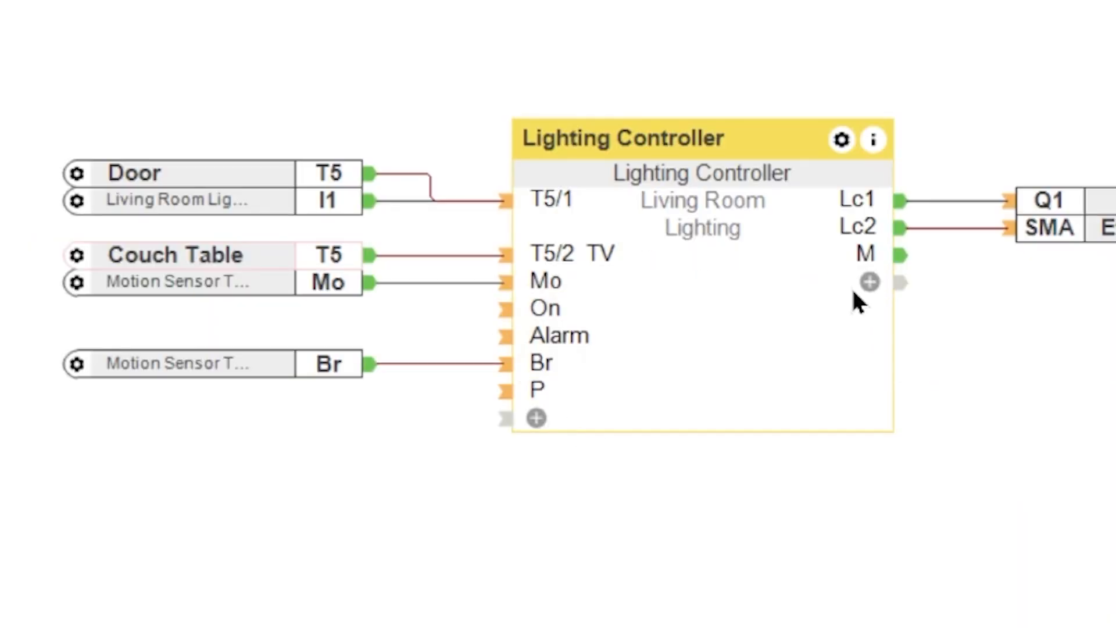
Step: Display the DisP (Disable presence / motion) input on the Lighting Controller
{"action": "left_click", "coordinate": [840, 300]}
{"action": "left_click", "coordinate": [536, 417]}
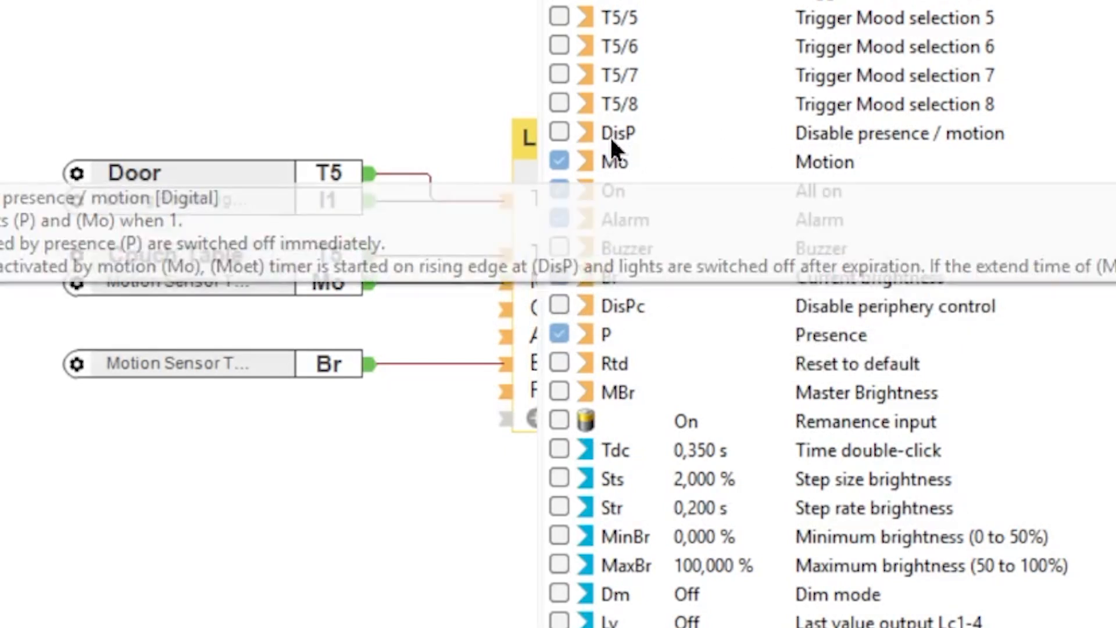
{"action": "left_click", "coordinate": [559, 131]}
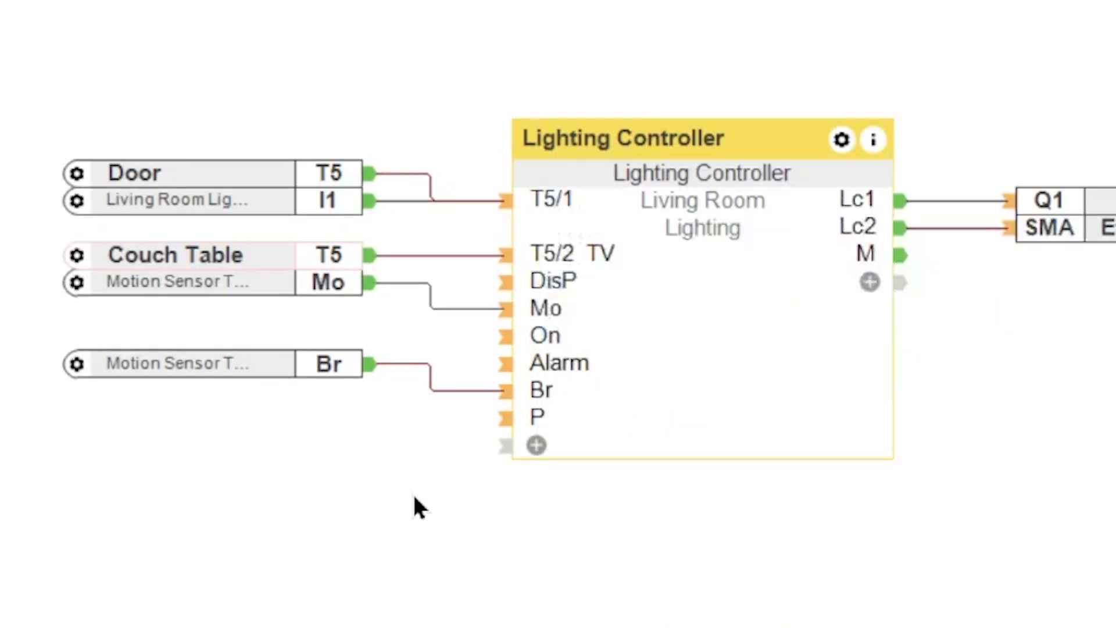
Step: Move the Motion Sensor's Br and Mo input references down to line up with the controller's Br and Mo inputs
{"action": "left_click_drag", "start_coordinate": [279, 372], "coordinate": [321, 411]}
{"action": "left_click", "coordinate": [443, 487]}
{"action": "left_click_drag", "start_coordinate": [273, 286], "coordinate": [274, 300]}
{"action": "mouse_move", "coordinate": [545, 288]}
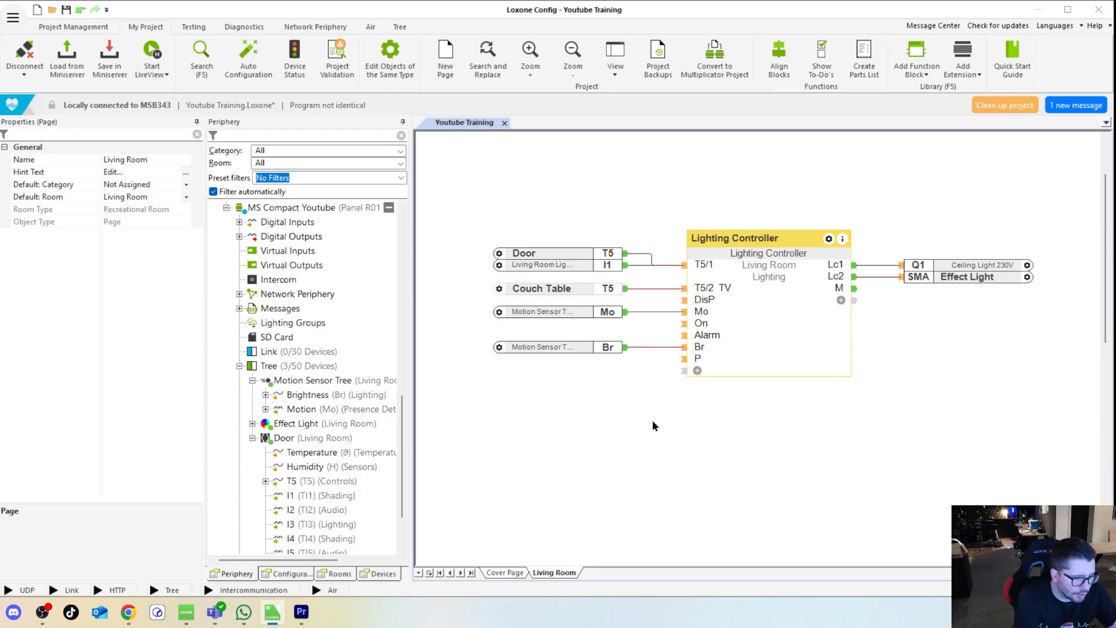
Step: Add a Switch function block below the Lighting Controller and name it Block Motion
{"action": "key", "text": "F5"}
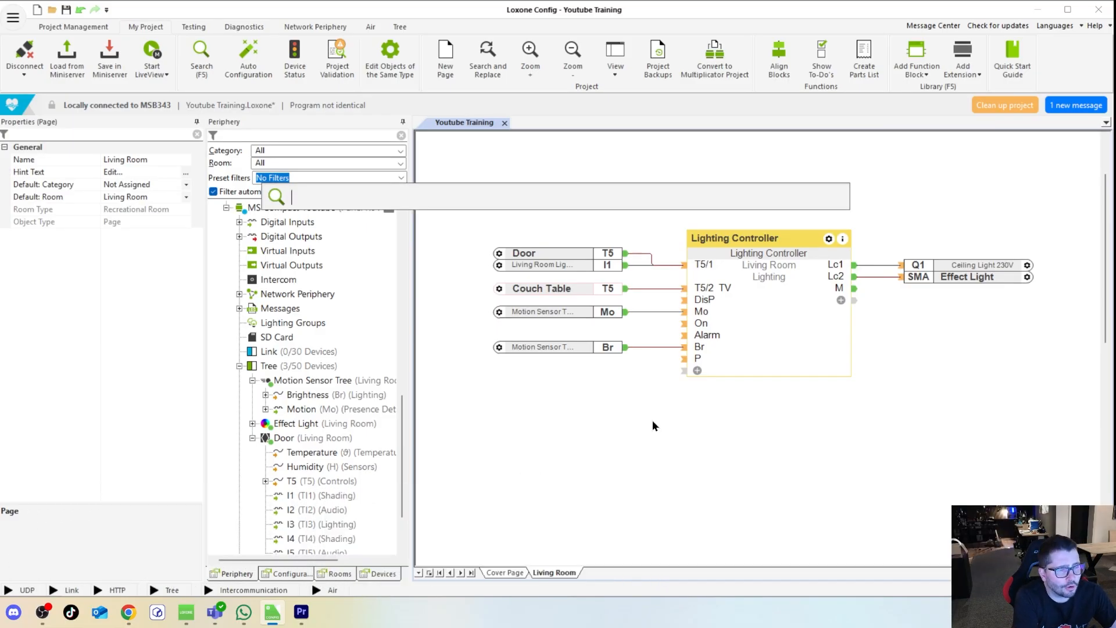
{"action": "type", "text": "swi"}
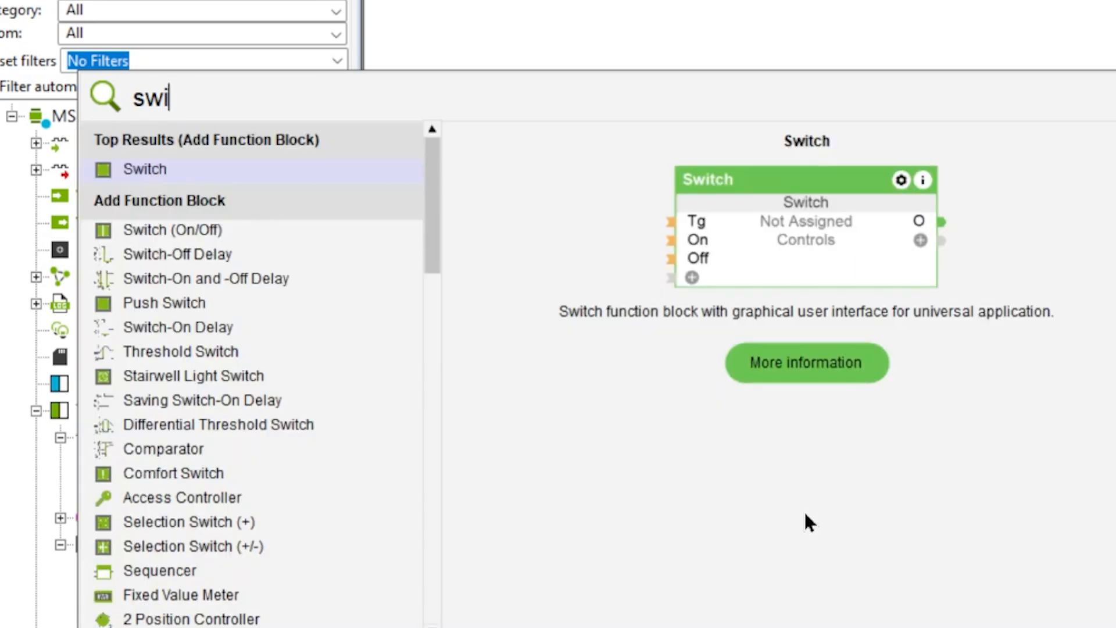
{"action": "key", "text": "Return"}
{"action": "left_click", "coordinate": [731, 563]}
{"action": "double_click", "coordinate": [730, 558]}
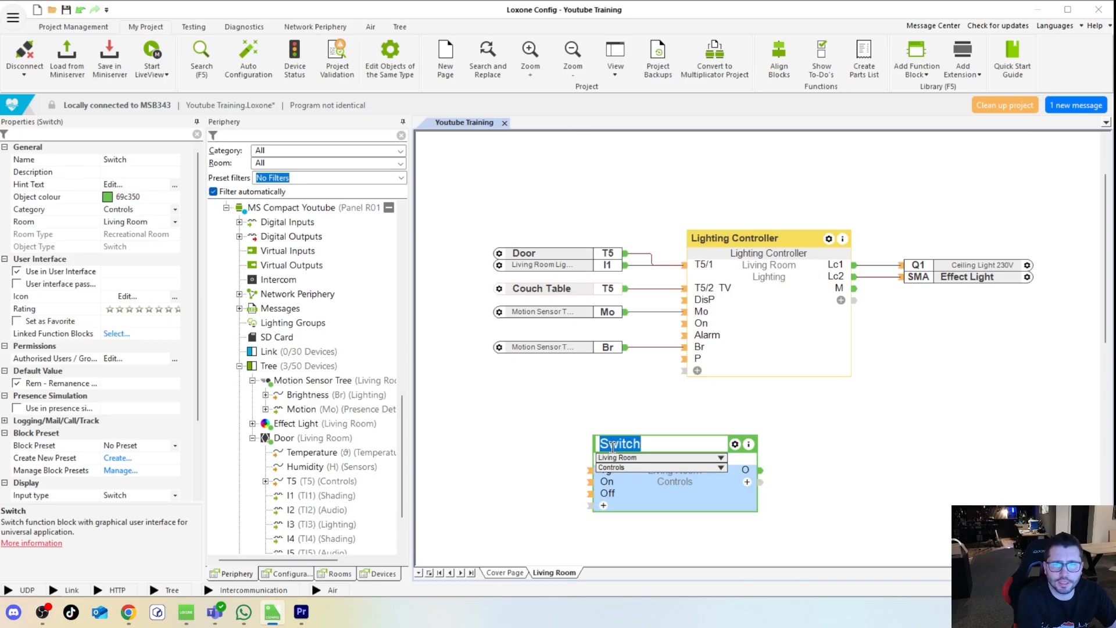
{"action": "type", "text": "Block Motion"}
{"action": "key", "text": "Return"}
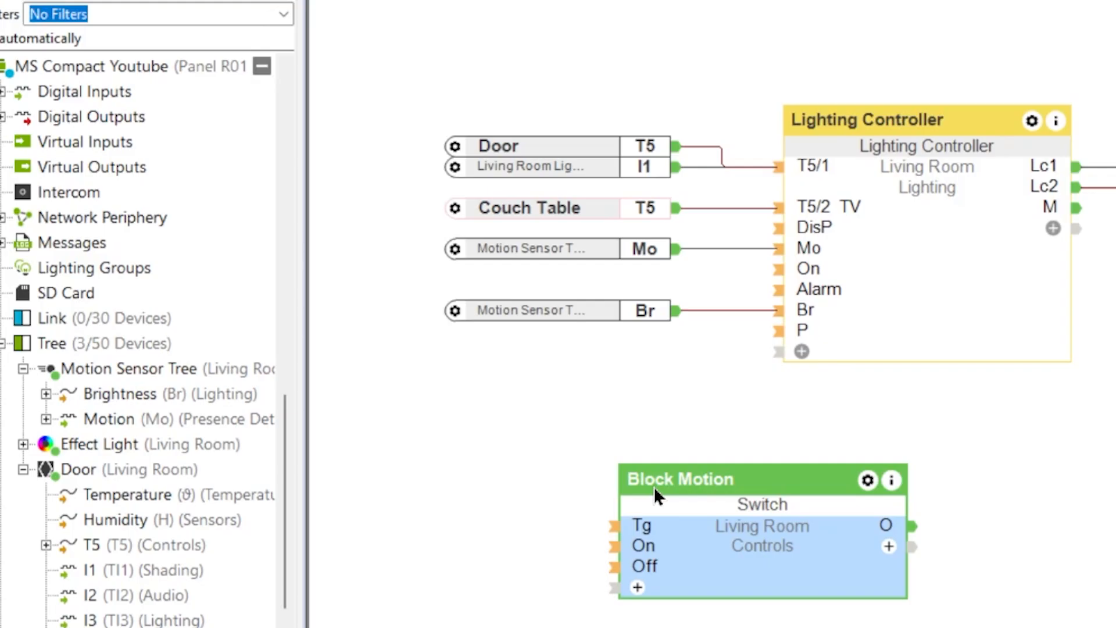
Step: Connect the Block Motion output to the Lighting Controller's DisP input and place the switch left of the input references, level with DisP
{"action": "left_click_drag", "start_coordinate": [903, 517], "coordinate": [779, 228]}
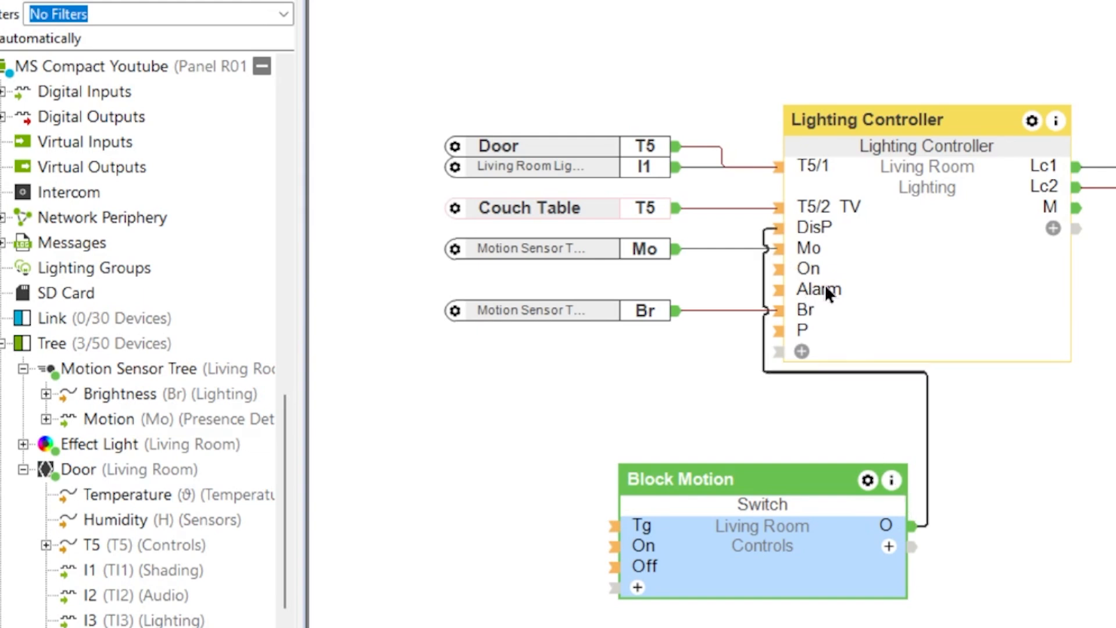
{"action": "left_click_drag", "start_coordinate": [947, 271], "coordinate": [1079, 273]}
{"action": "left_click_drag", "start_coordinate": [741, 509], "coordinate": [389, 218]}
{"action": "left_click", "coordinate": [425, 323]}
Step: Set the Block Motion switch's category to Lighting and save the program in the Miniserver
{"action": "left_click", "coordinate": [435, 261]}
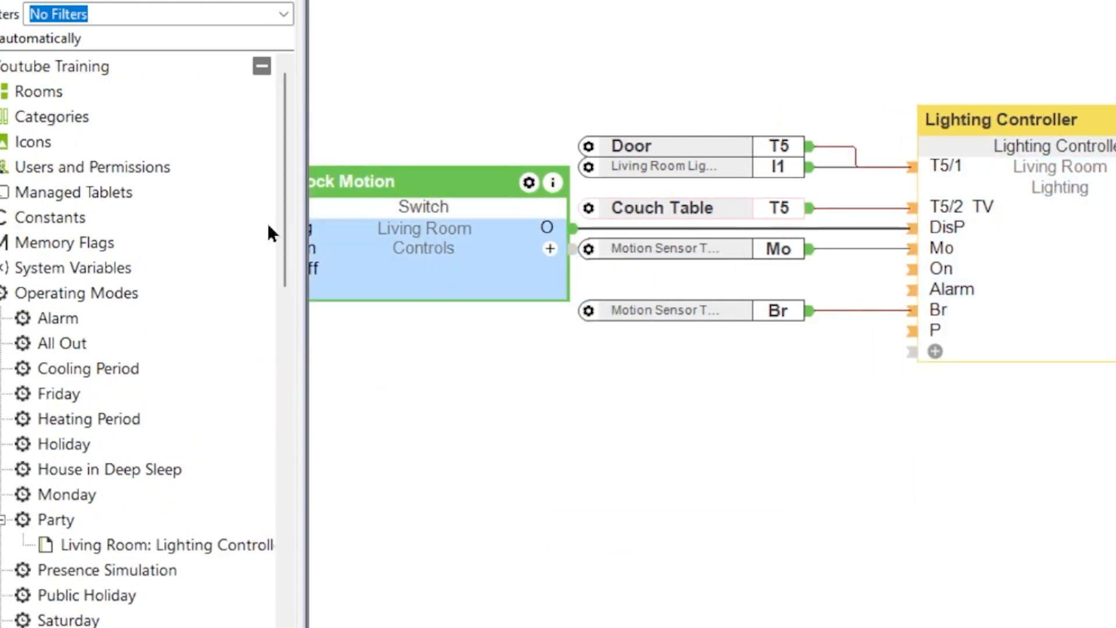
{"action": "left_click", "coordinate": [297, 224]}
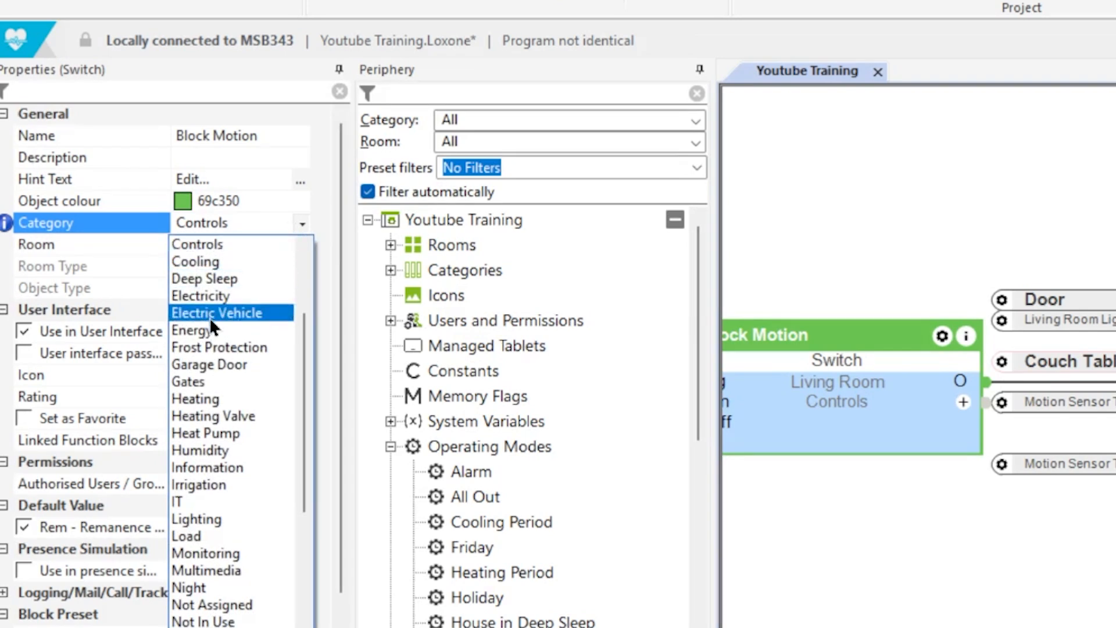
{"action": "left_click", "coordinate": [225, 522]}
{"action": "left_click", "coordinate": [886, 610]}
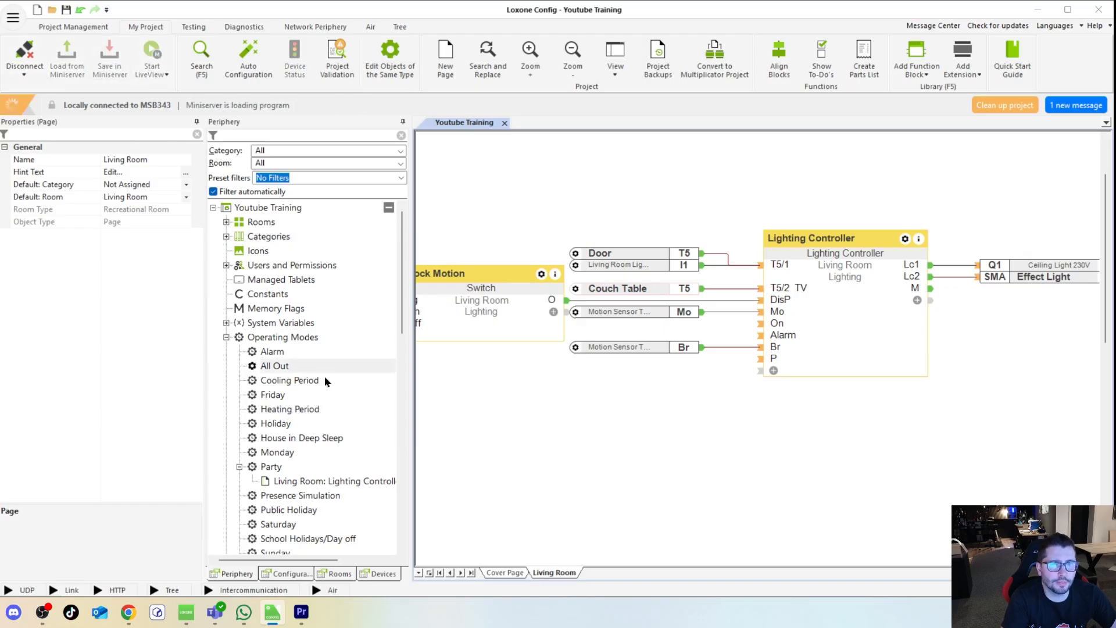
Step: Switch to the Loxone app, open the Living Room and turn on the Block Motion switch
{"action": "left_click", "coordinate": [186, 612]}
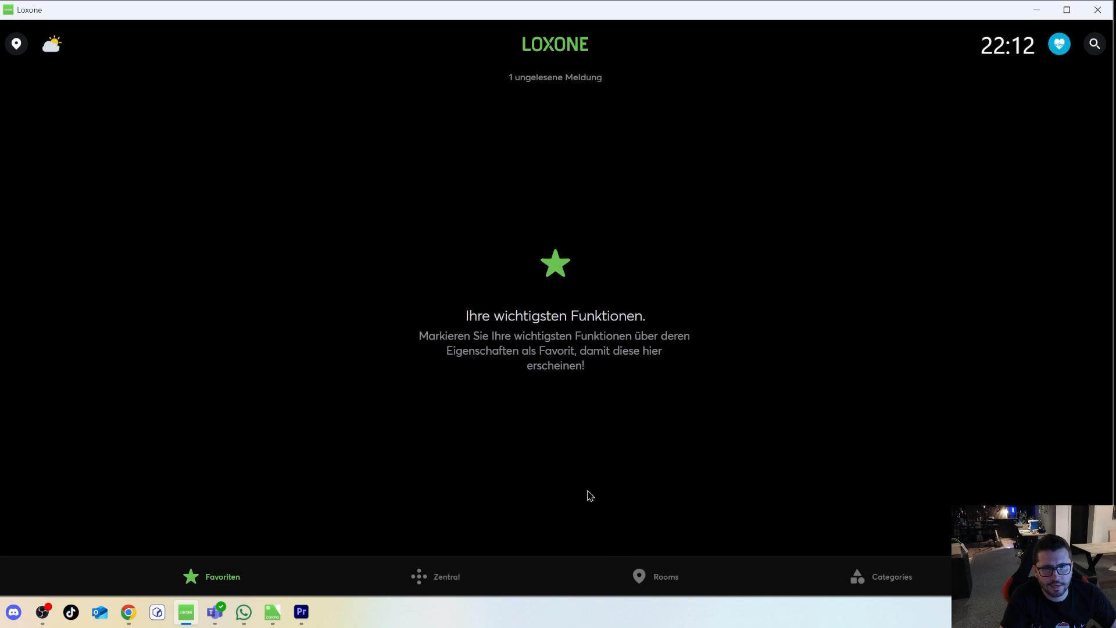
{"action": "left_click", "coordinate": [233, 166]}
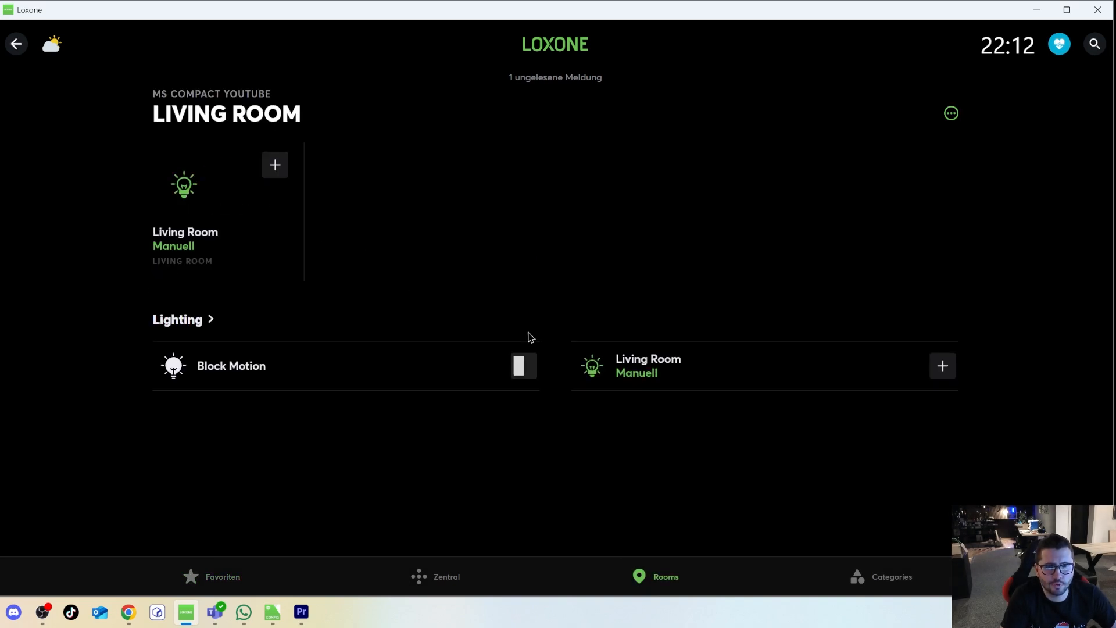
{"action": "left_click", "coordinate": [524, 372]}
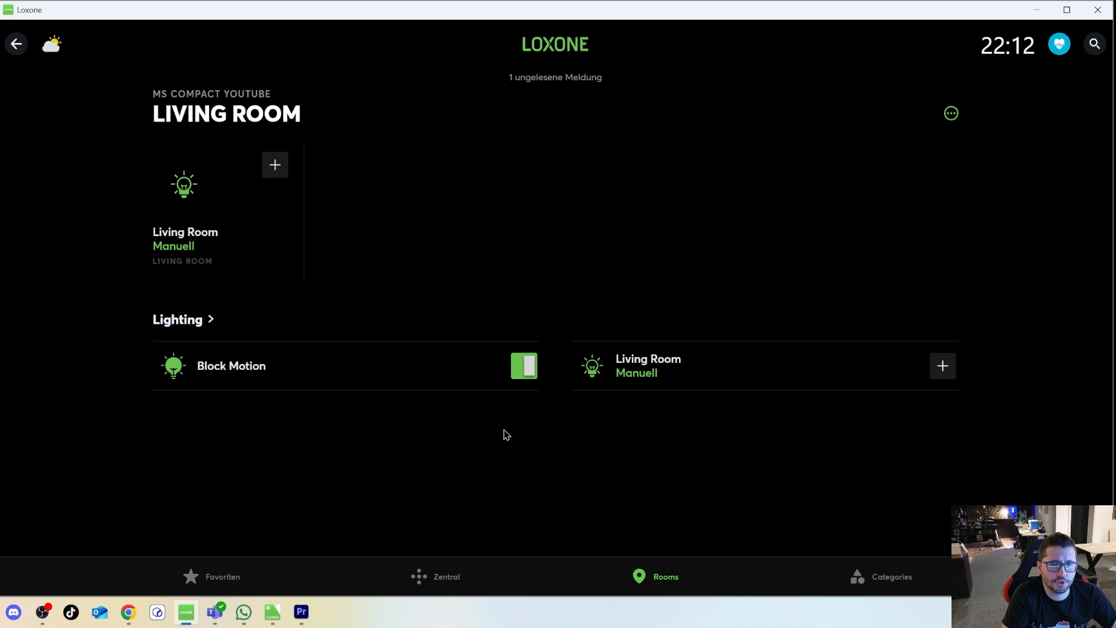
Step: Return to Loxone Config and, with LiveView running, move the Block Motion switch farther left of the Motion Sensor references
{"action": "left_click", "coordinate": [273, 611]}
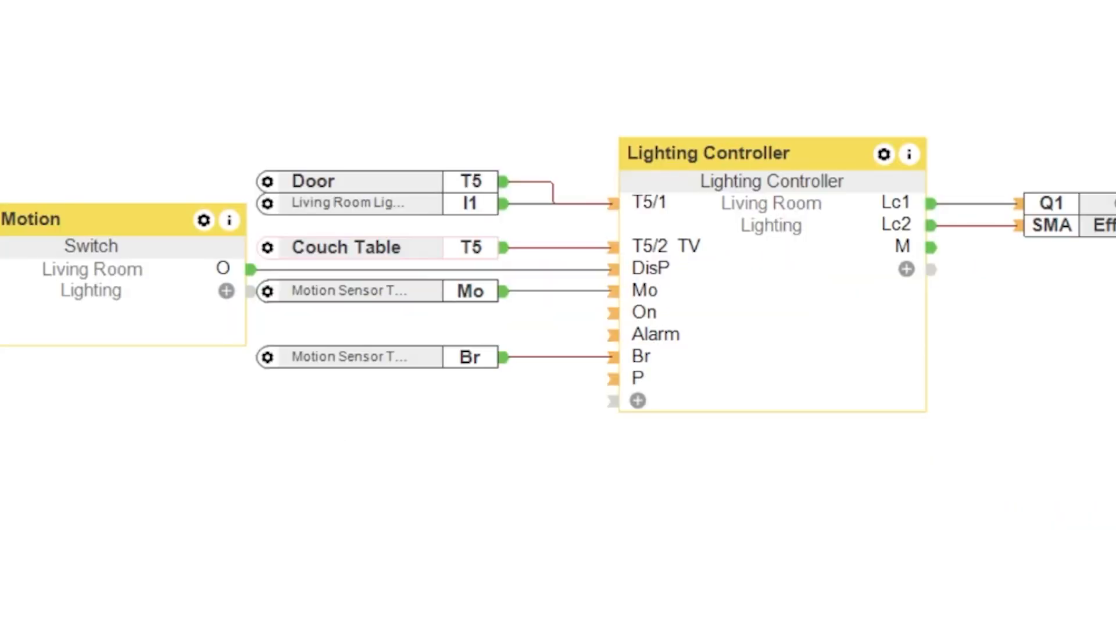
{"action": "left_click_drag", "start_coordinate": [107, 290], "coordinate": [12, 291]}
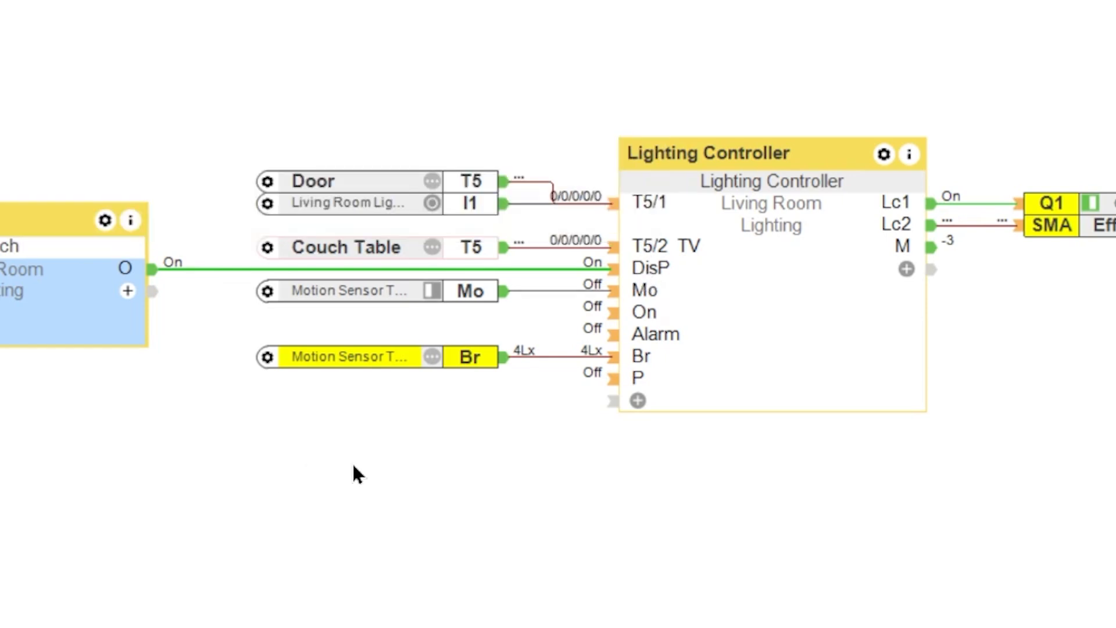
{"action": "left_click", "coordinate": [470, 456]}
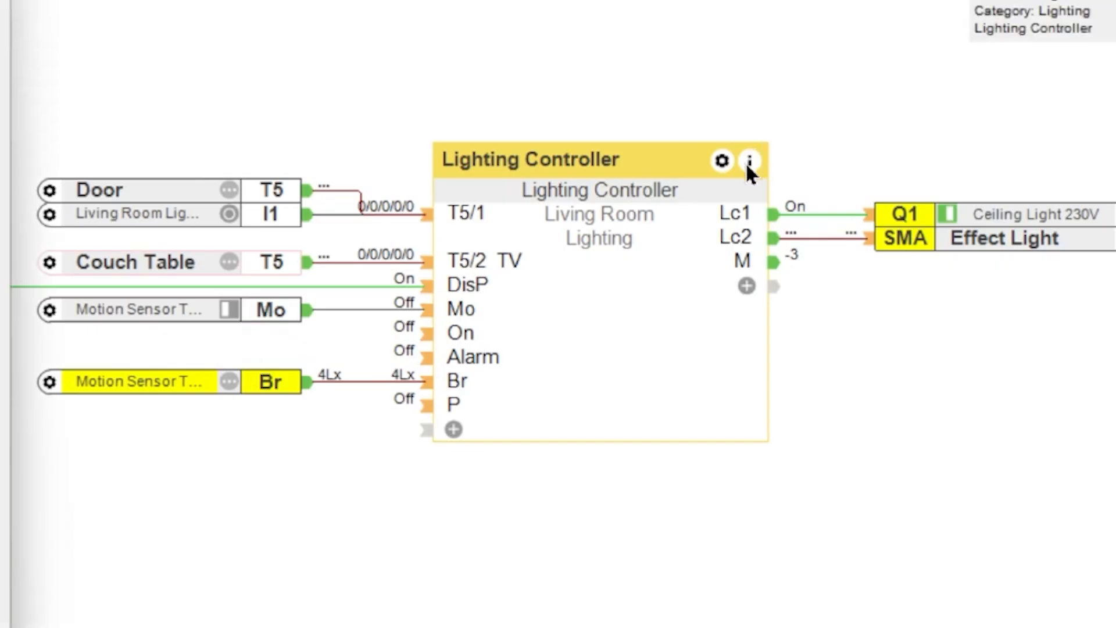
Step: View the Lighting Controller's help page with its table of contents, enlarge the help window, and close it
{"action": "left_click", "coordinate": [749, 161]}
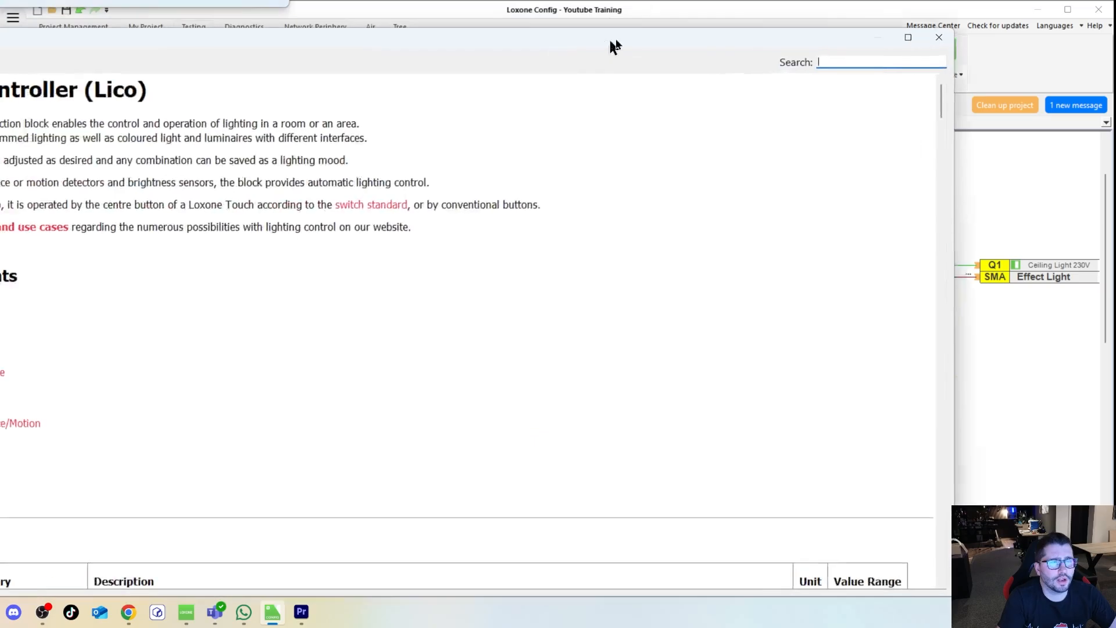
{"action": "left_click_drag", "start_coordinate": [615, 46], "coordinate": [772, 22]}
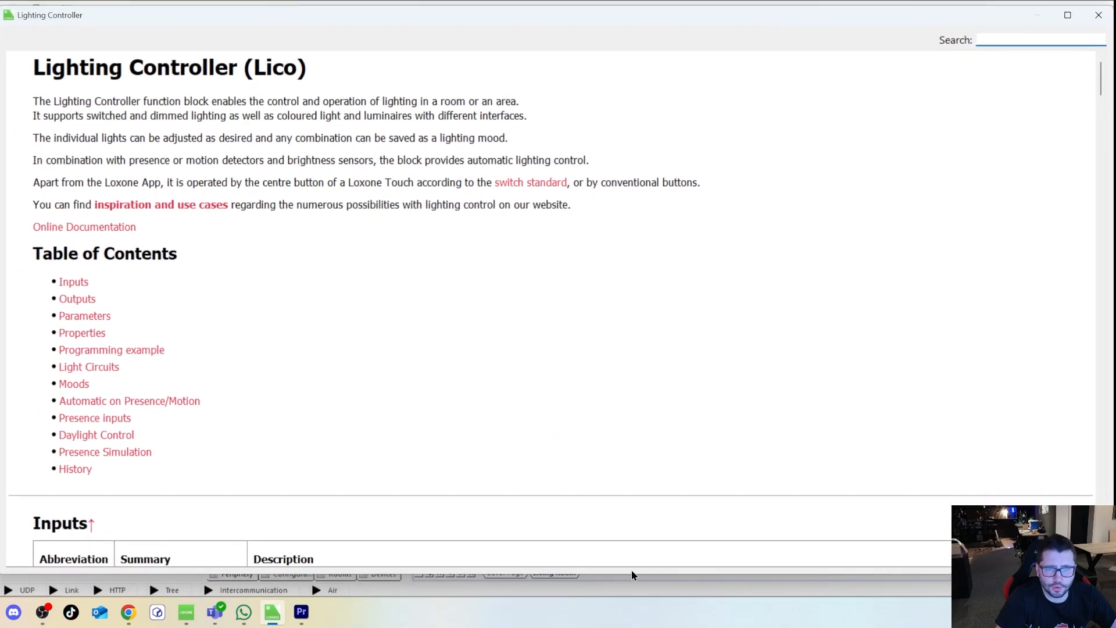
{"action": "left_click_drag", "start_coordinate": [630, 575], "coordinate": [622, 595]}
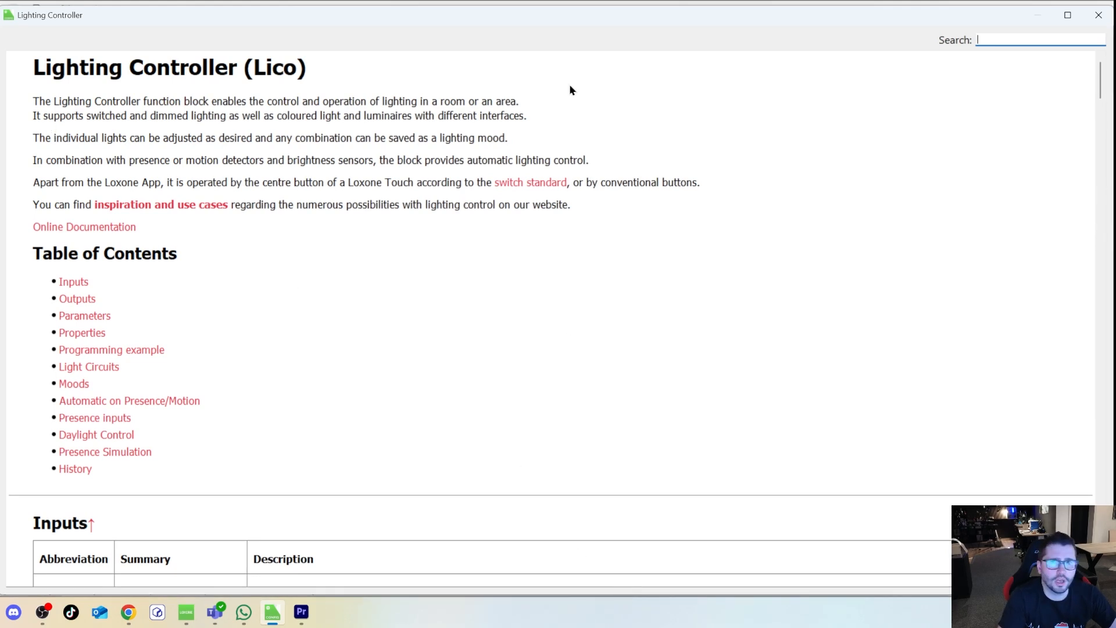
{"action": "left_click", "coordinate": [1099, 15]}
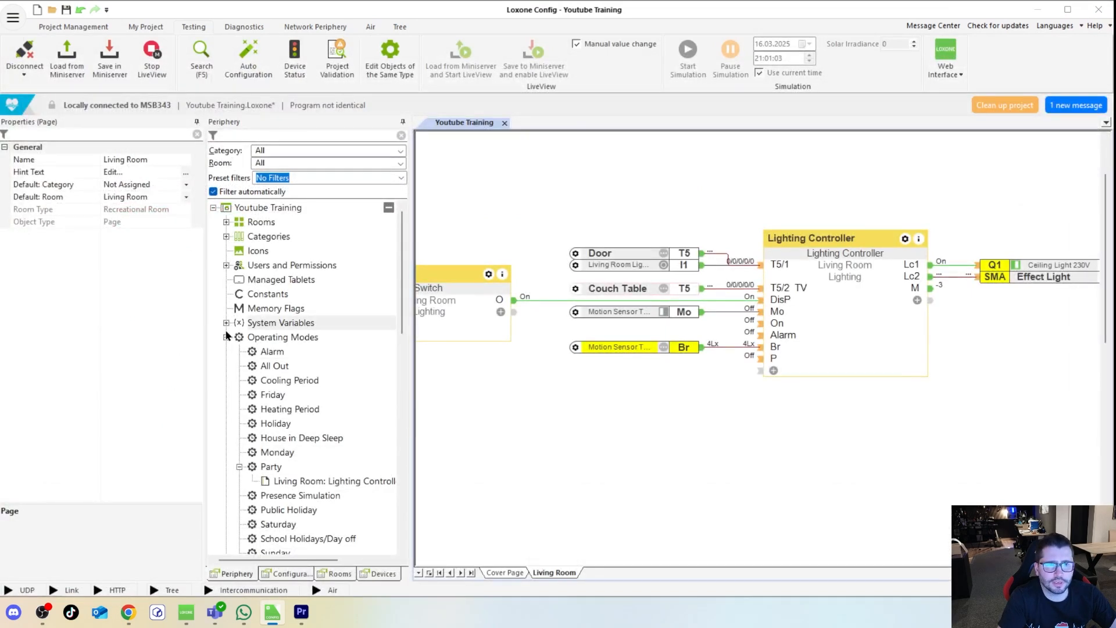
Step: Open the documentation for the Effect Light's RGBW 24V Dimmer Tree device
{"action": "left_click", "coordinate": [1023, 277]}
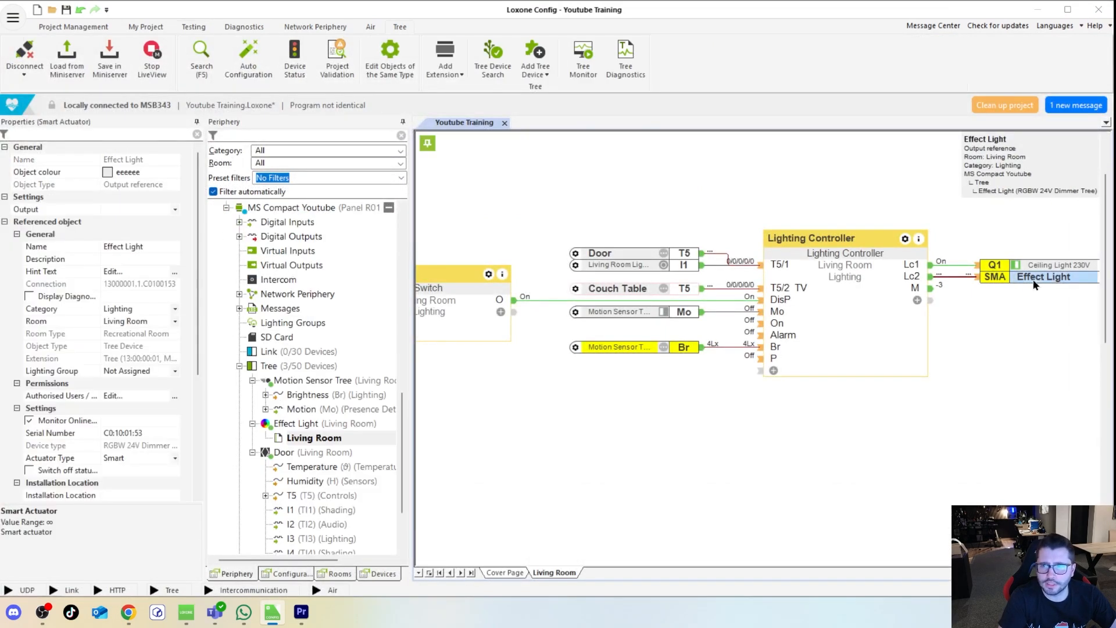
{"action": "left_click", "coordinate": [291, 431]}
{"action": "scroll", "coordinate": [90, 429], "scroll_direction": "down", "scroll_amount": 3}
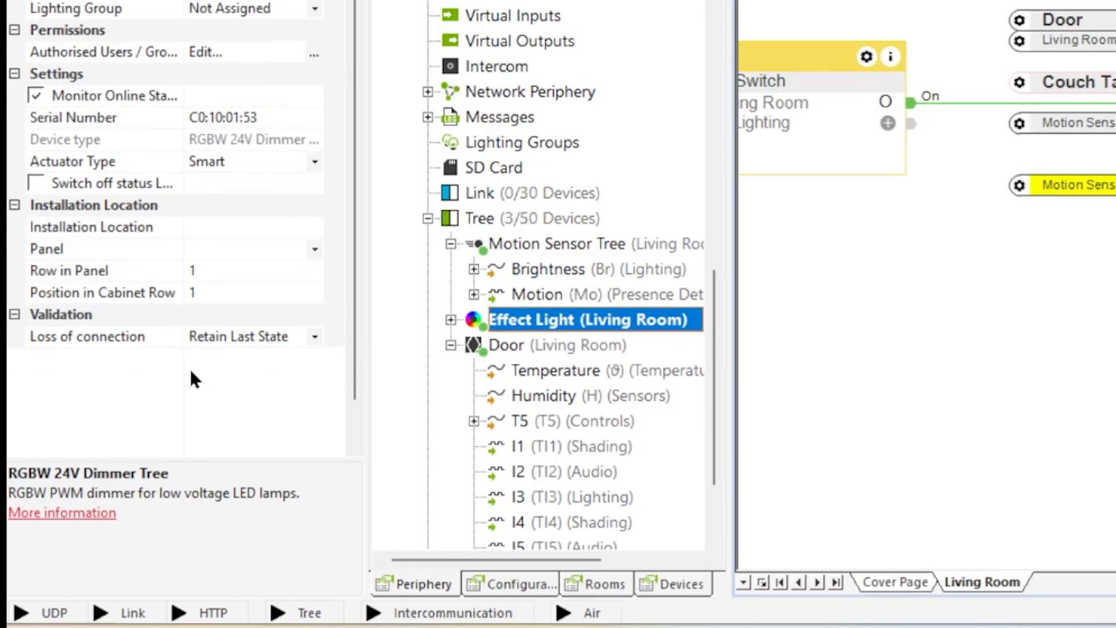
{"action": "left_click", "coordinate": [87, 519]}
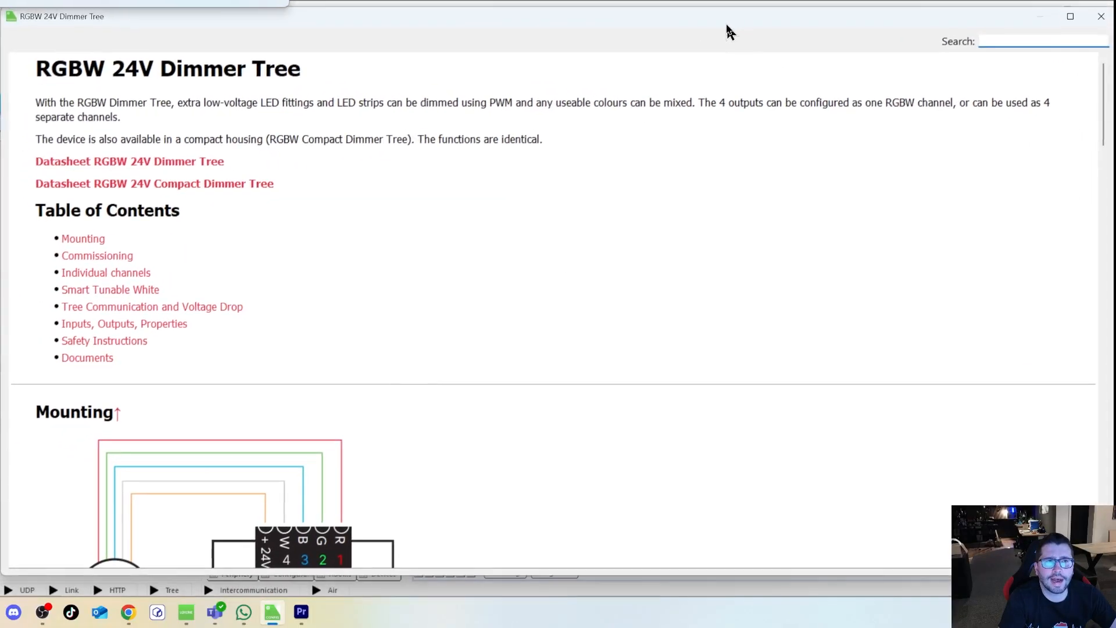
Step: Examine the dimmer's mounting diagram, Smart Tunable White wiring and properties table, and close the documentation
{"action": "scroll", "coordinate": [388, 328], "scroll_direction": "down", "scroll_amount": 4}
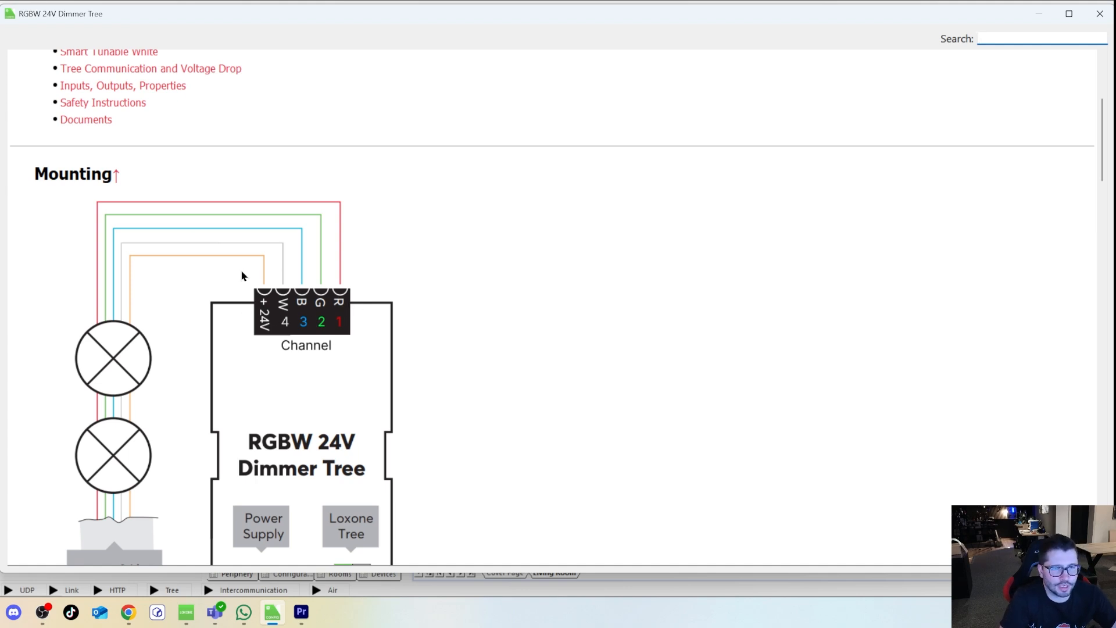
{"action": "scroll", "coordinate": [243, 275], "scroll_direction": "down", "scroll_amount": 15}
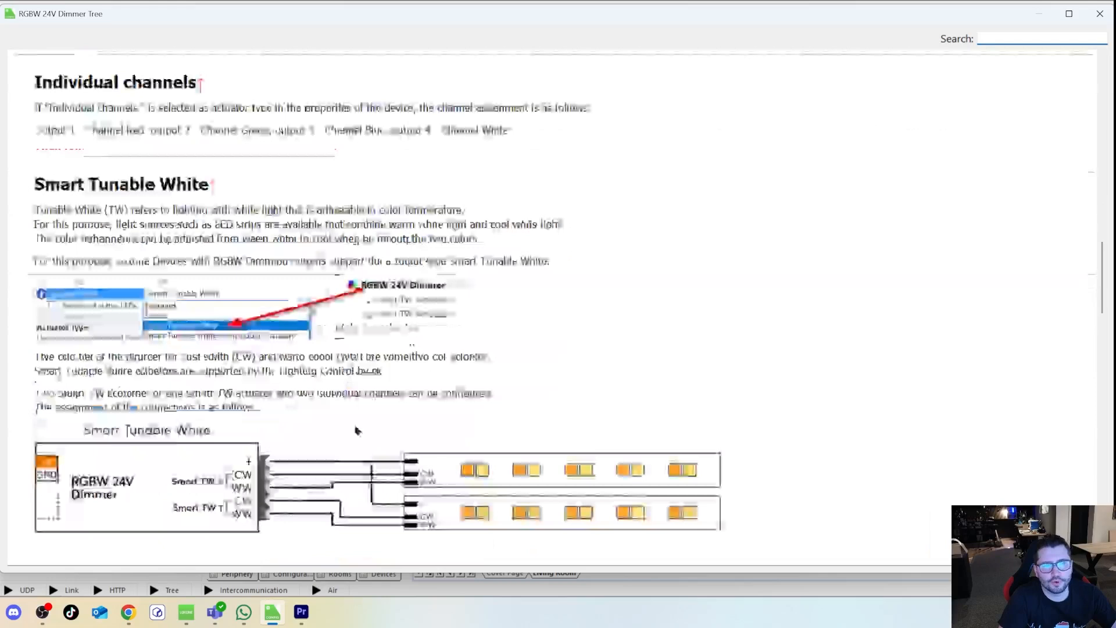
{"action": "scroll", "coordinate": [357, 431], "scroll_direction": "down", "scroll_amount": 6}
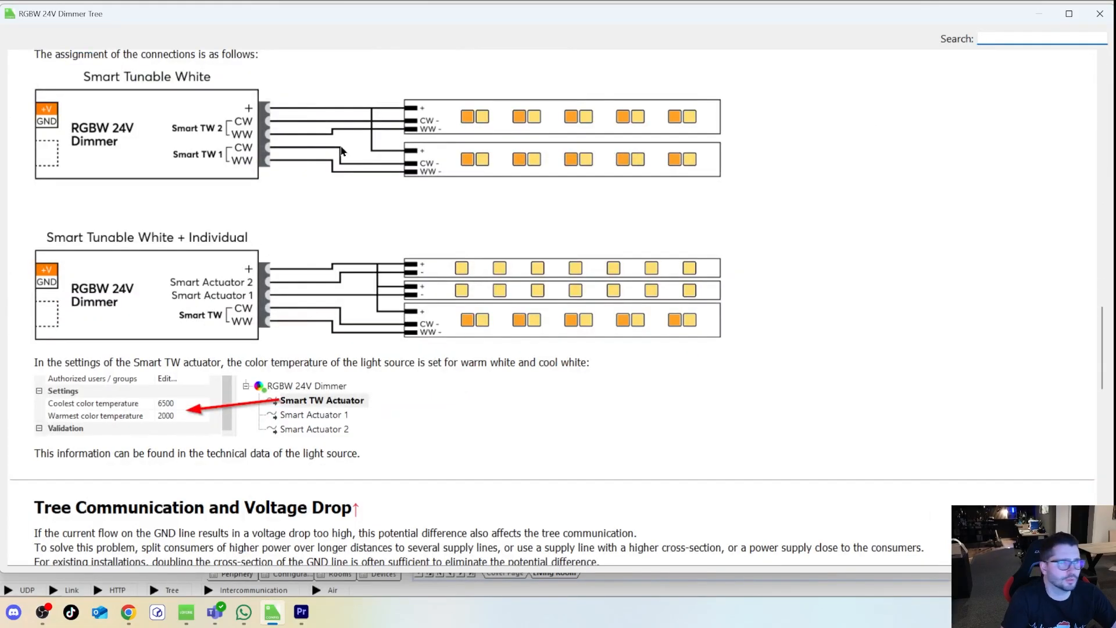
{"action": "scroll", "coordinate": [465, 274], "scroll_direction": "down", "scroll_amount": 2}
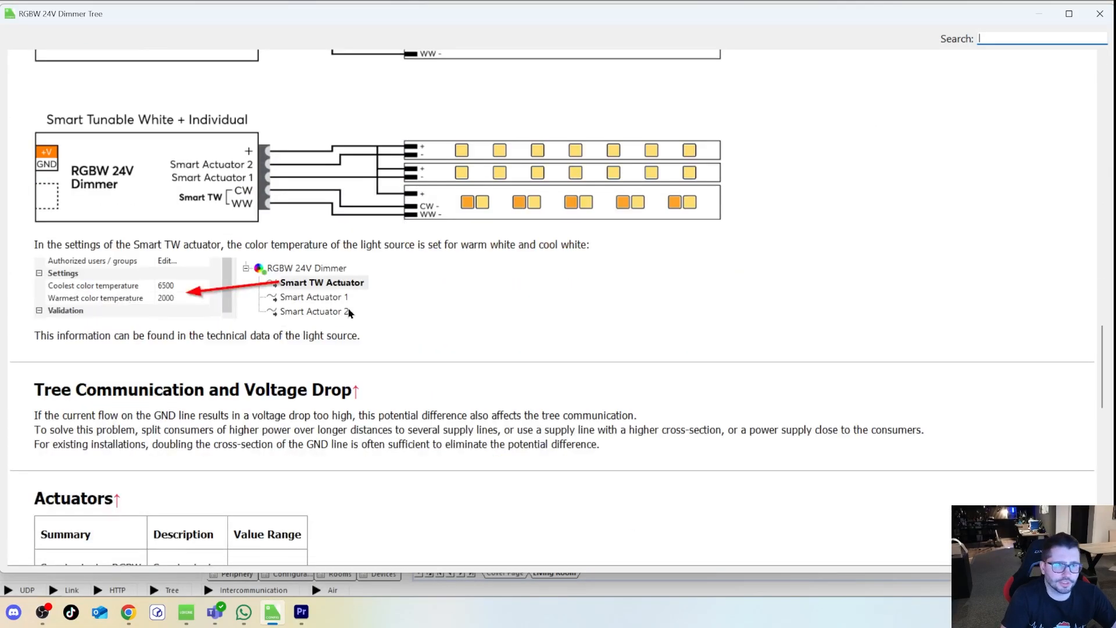
{"action": "scroll", "coordinate": [349, 312], "scroll_direction": "down", "scroll_amount": 13}
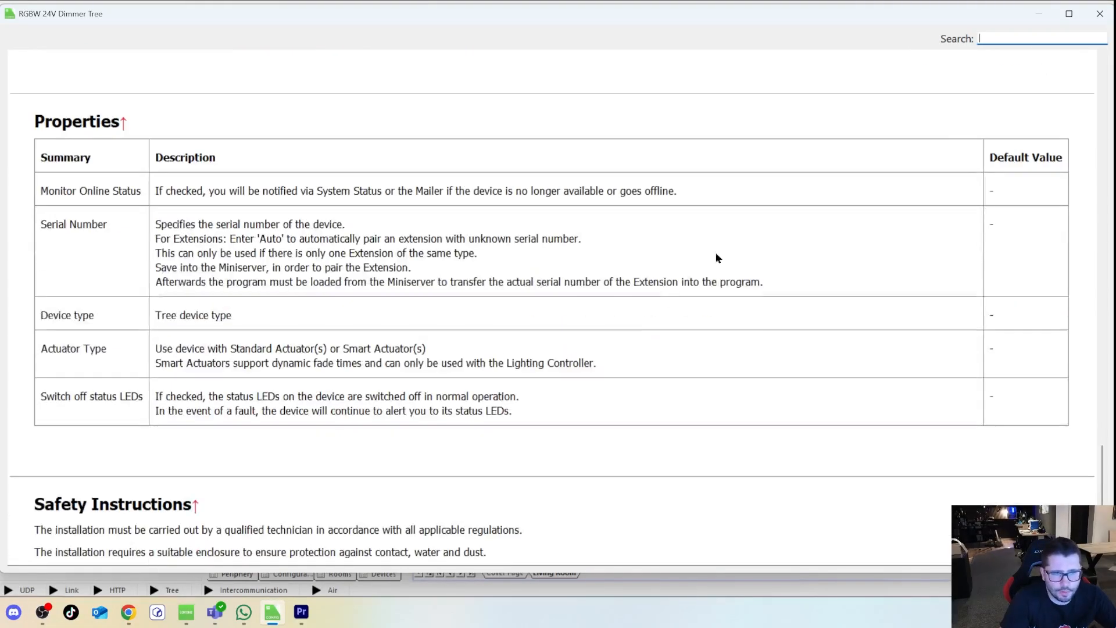
{"action": "left_click", "coordinate": [1100, 14]}
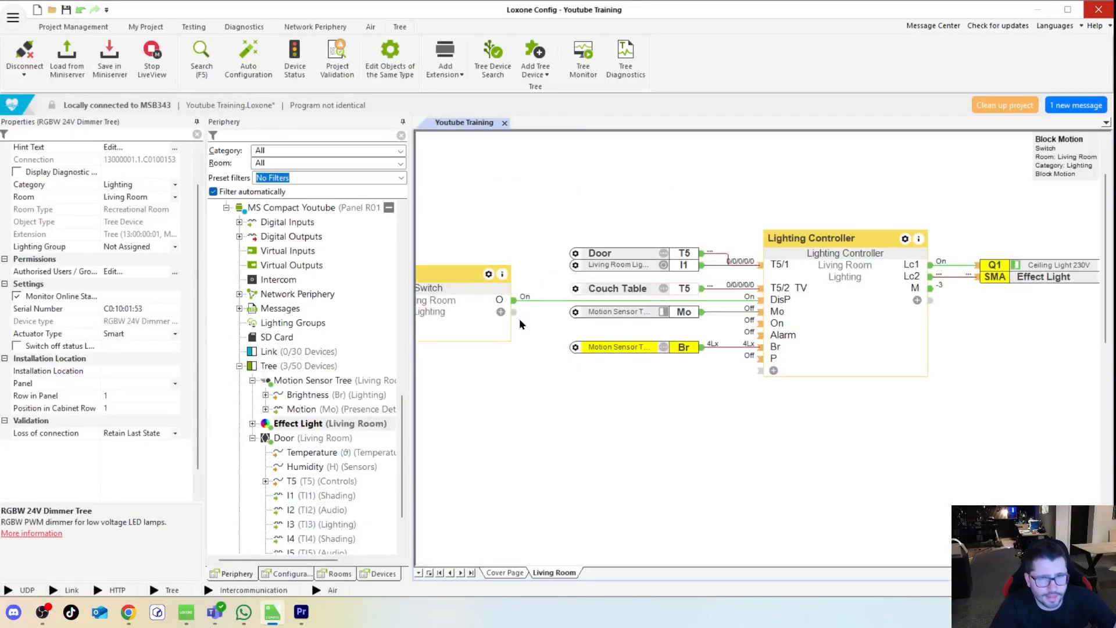
Step: Open the Lighting Controller's help again and read its input descriptions down to the T5/1-8 control
{"action": "left_click", "coordinate": [918, 238]}
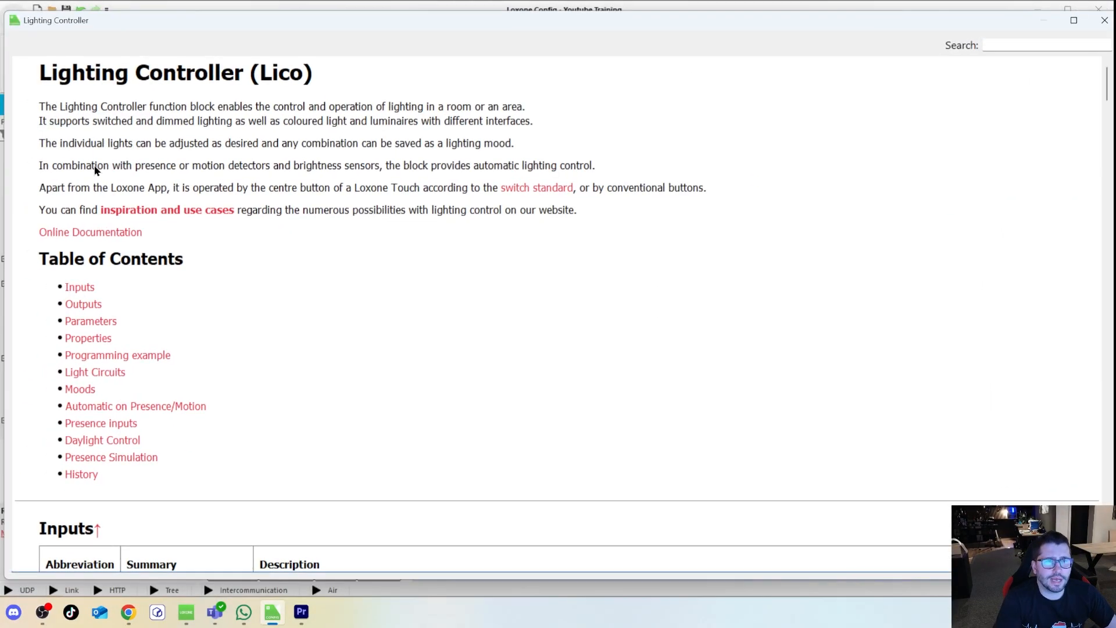
{"action": "scroll", "coordinate": [418, 155], "scroll_direction": "down", "scroll_amount": 2}
{"action": "scroll", "coordinate": [267, 194], "scroll_direction": "down", "scroll_amount": 4}
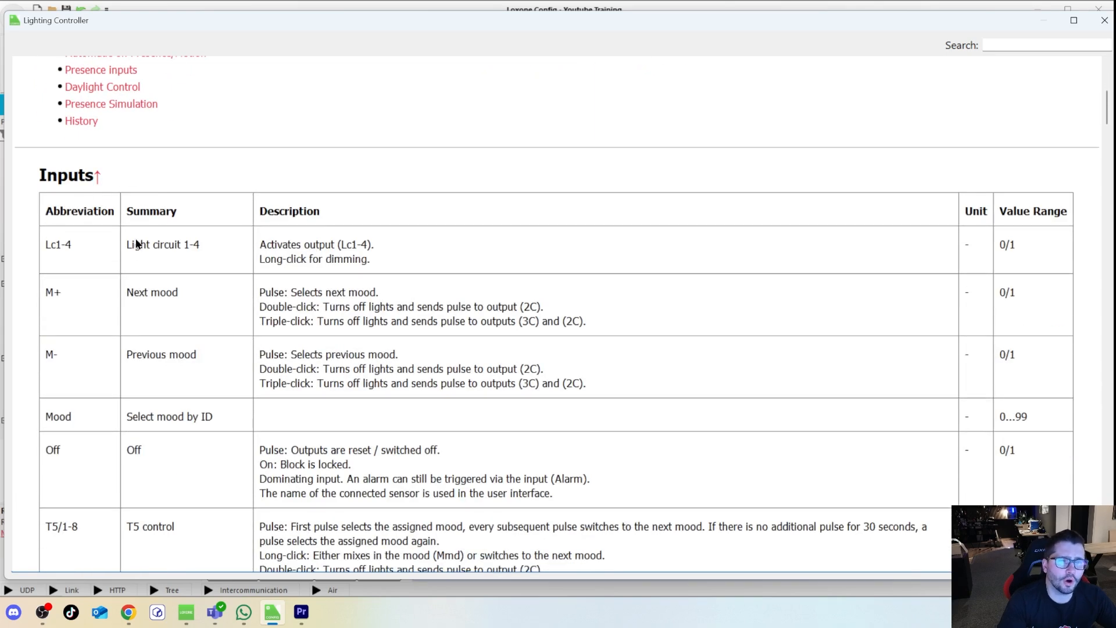
{"action": "scroll", "coordinate": [82, 425], "scroll_direction": "down", "scroll_amount": 3}
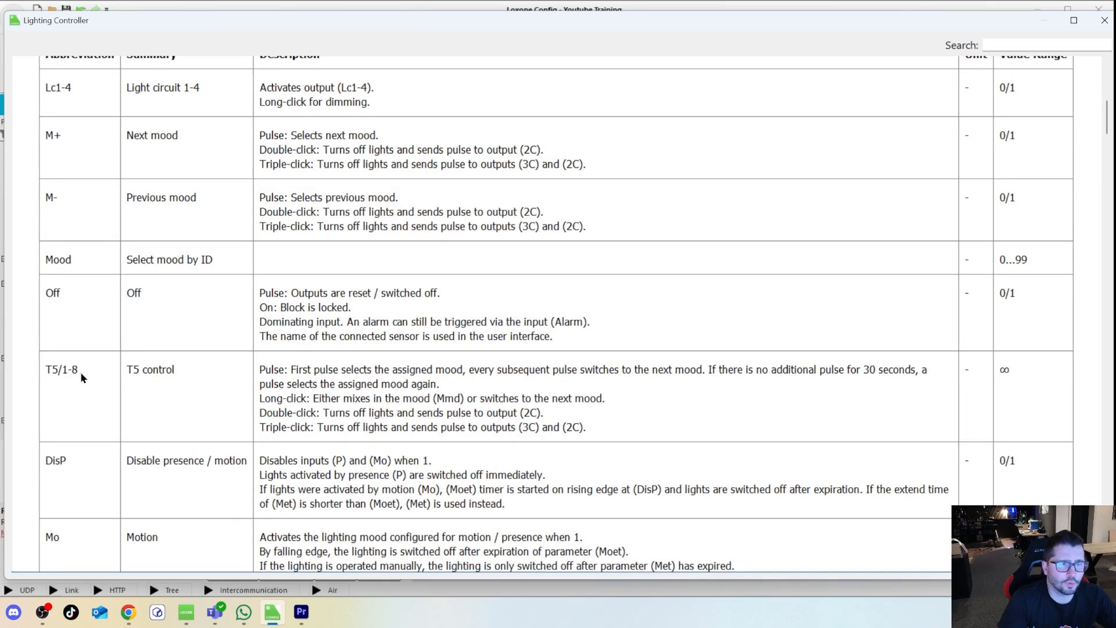
{"action": "left_click_drag", "start_coordinate": [261, 371], "coordinate": [483, 377]}
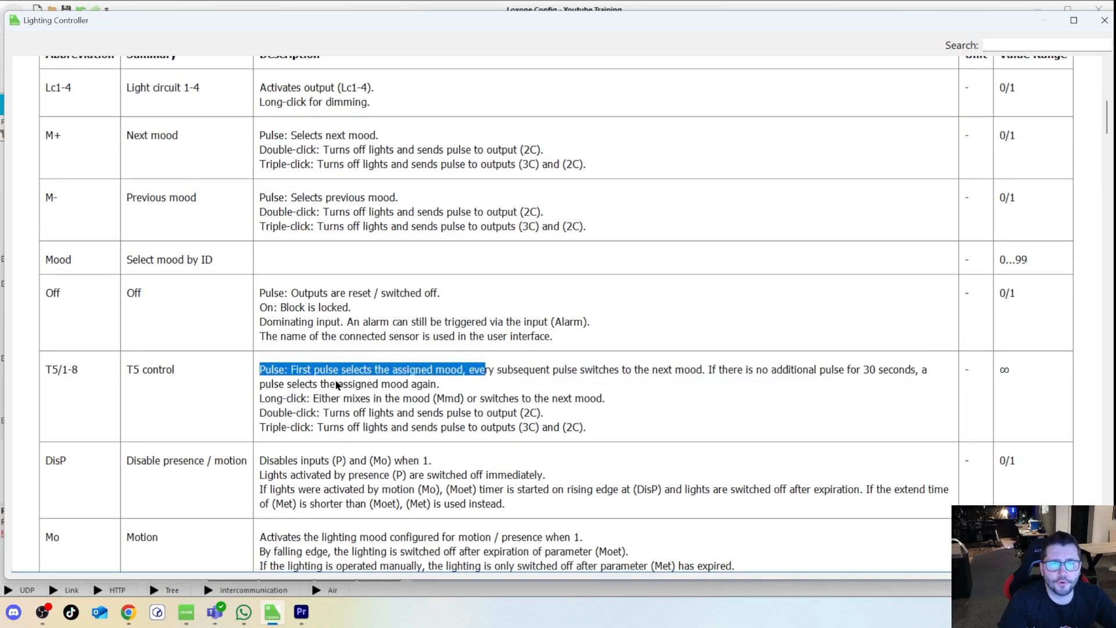
{"action": "left_click", "coordinate": [389, 380]}
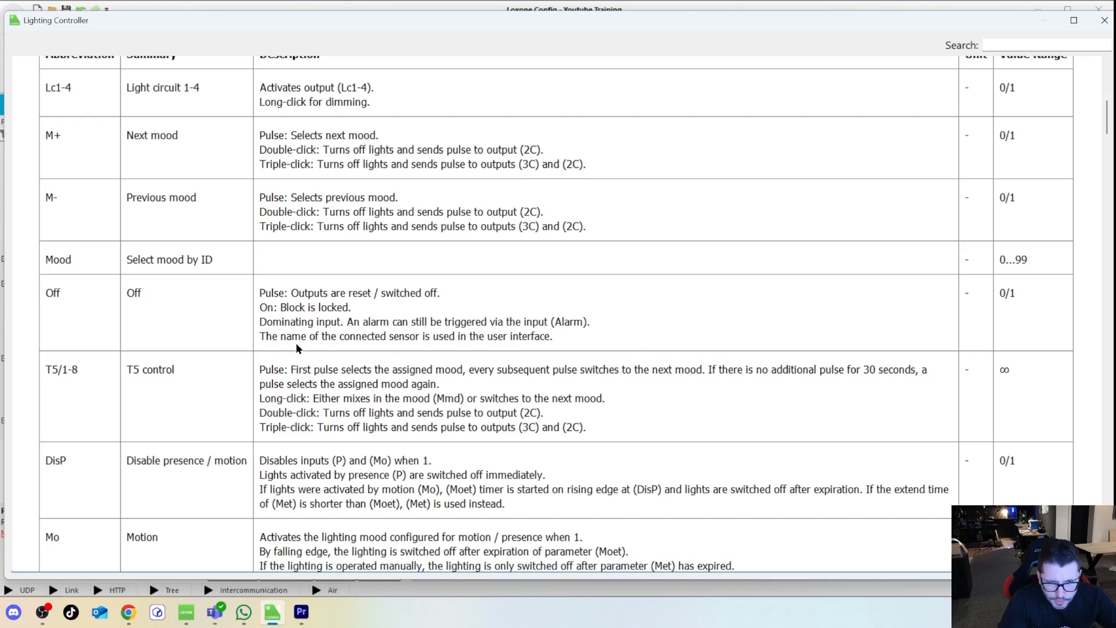
Step: Read the help's descriptions of the Disable presence / motion, Motion and All on inputs
{"action": "scroll", "coordinate": [158, 245], "scroll_direction": "down", "scroll_amount": 5}
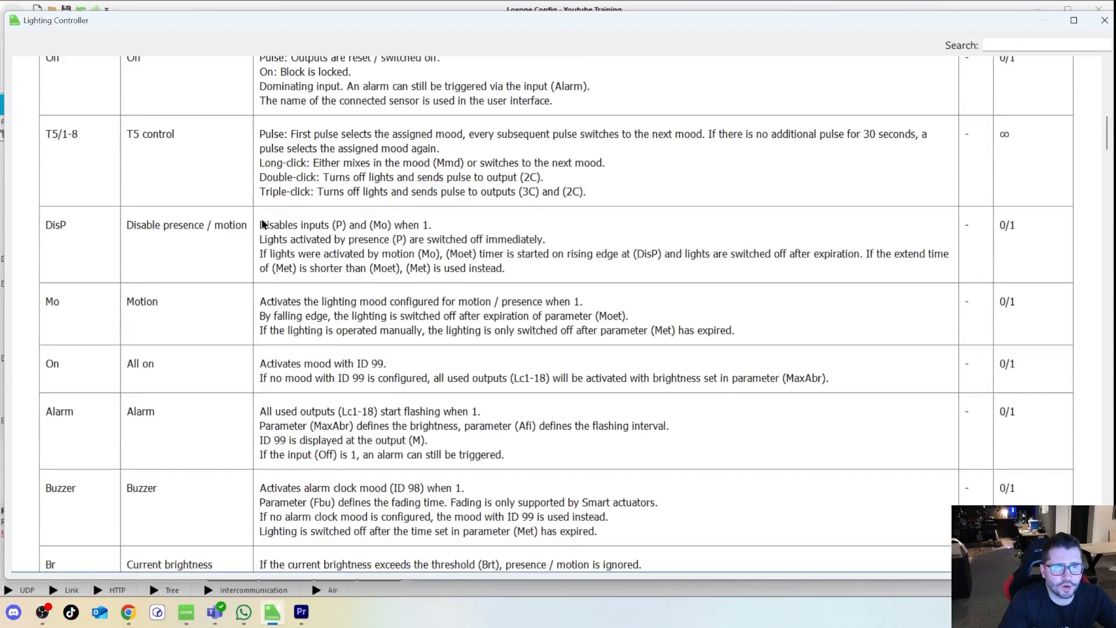
{"action": "left_click_drag", "start_coordinate": [261, 221], "coordinate": [446, 225]}
{"action": "left_click", "coordinate": [190, 306]}
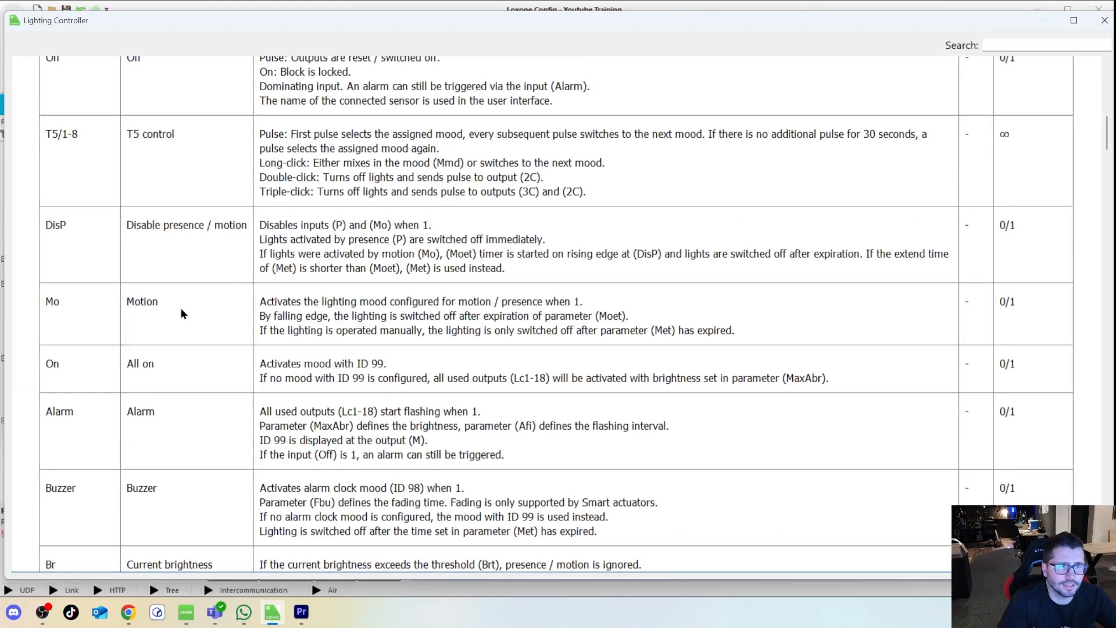
{"action": "scroll", "coordinate": [182, 314], "scroll_direction": "down", "scroll_amount": 3}
{"action": "left_click_drag", "start_coordinate": [127, 252], "coordinate": [168, 252]}
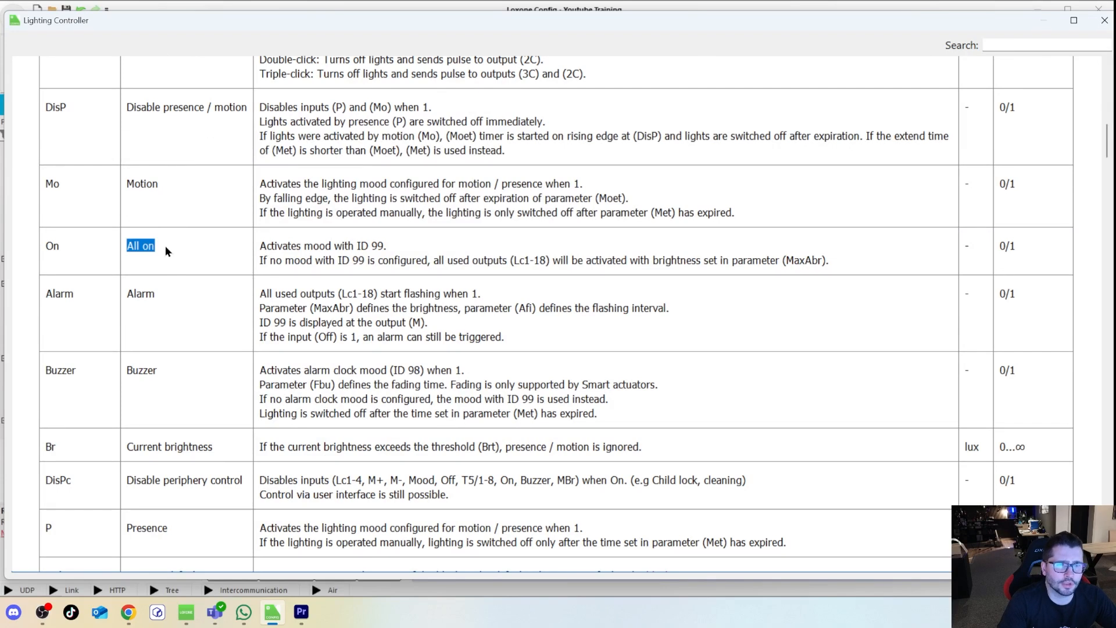
{"action": "left_click", "coordinate": [195, 265]}
Step: Read the Alarm input's description, including its MaxAbr brightness and Afi flashing interval parameters
{"action": "left_click_drag", "start_coordinate": [126, 298], "coordinate": [161, 300]}
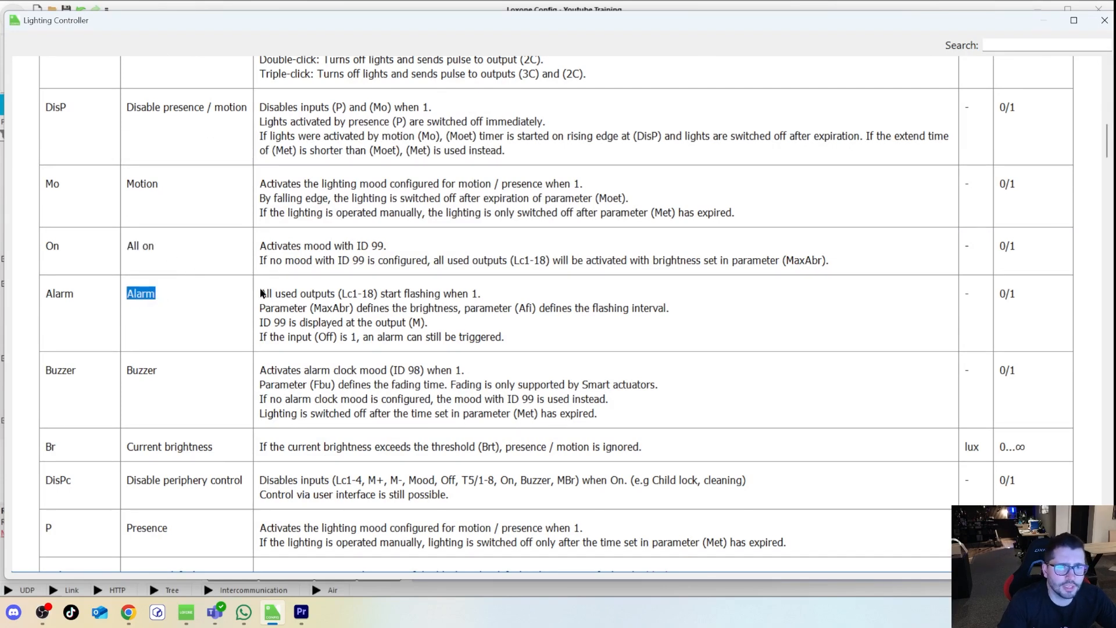
{"action": "left_click_drag", "start_coordinate": [261, 294], "coordinate": [497, 301]}
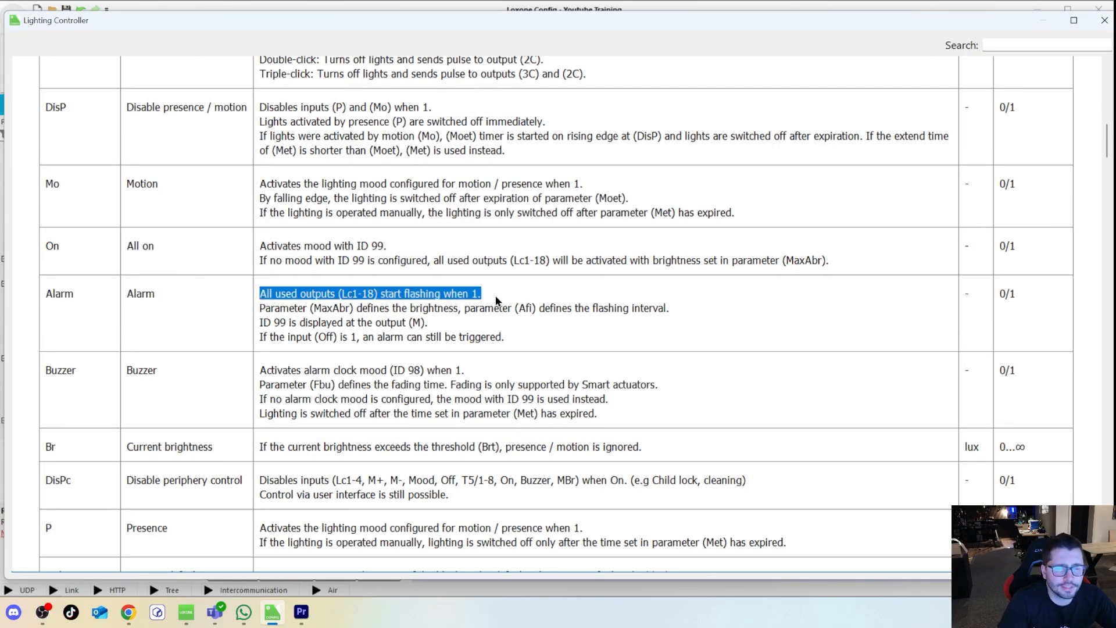
{"action": "left_click", "coordinate": [284, 304]}
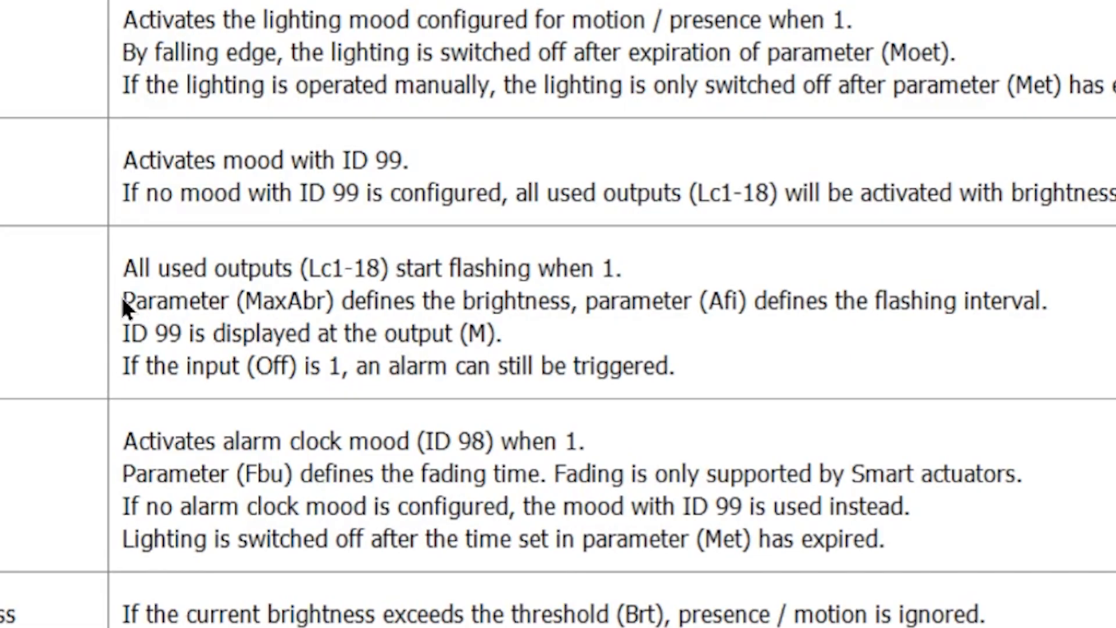
{"action": "left_click_drag", "start_coordinate": [259, 307], "coordinate": [344, 308]}
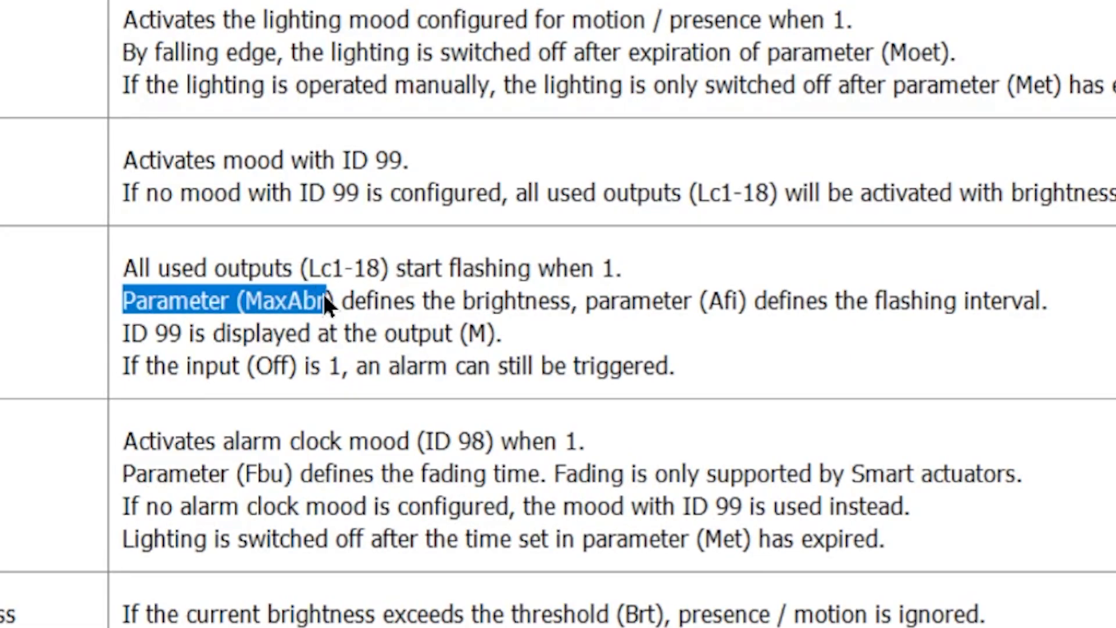
{"action": "left_click", "coordinate": [286, 318]}
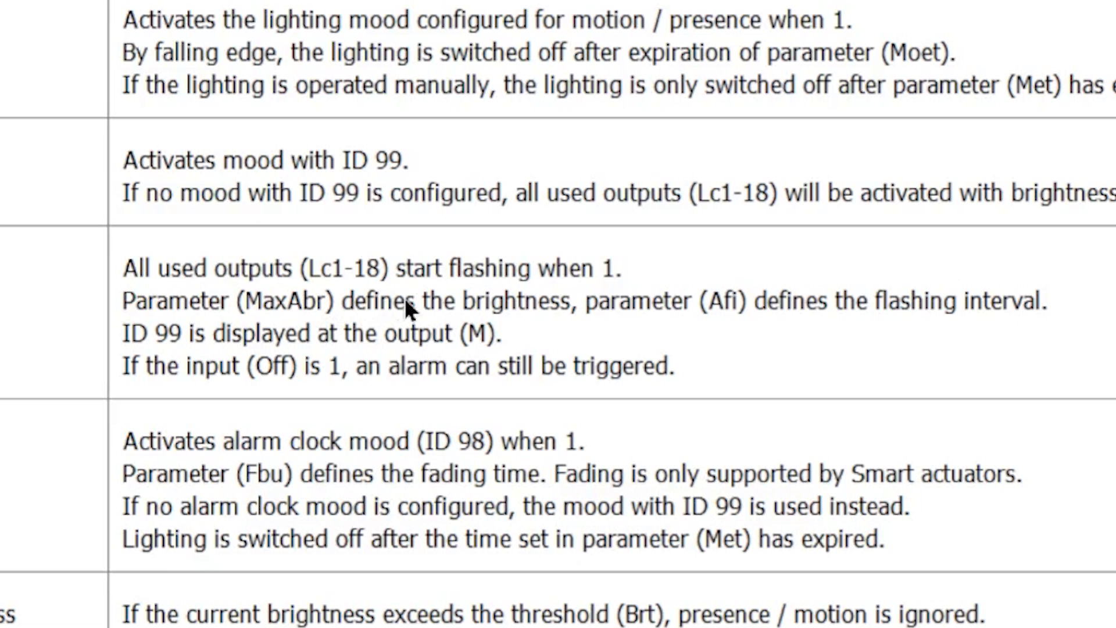
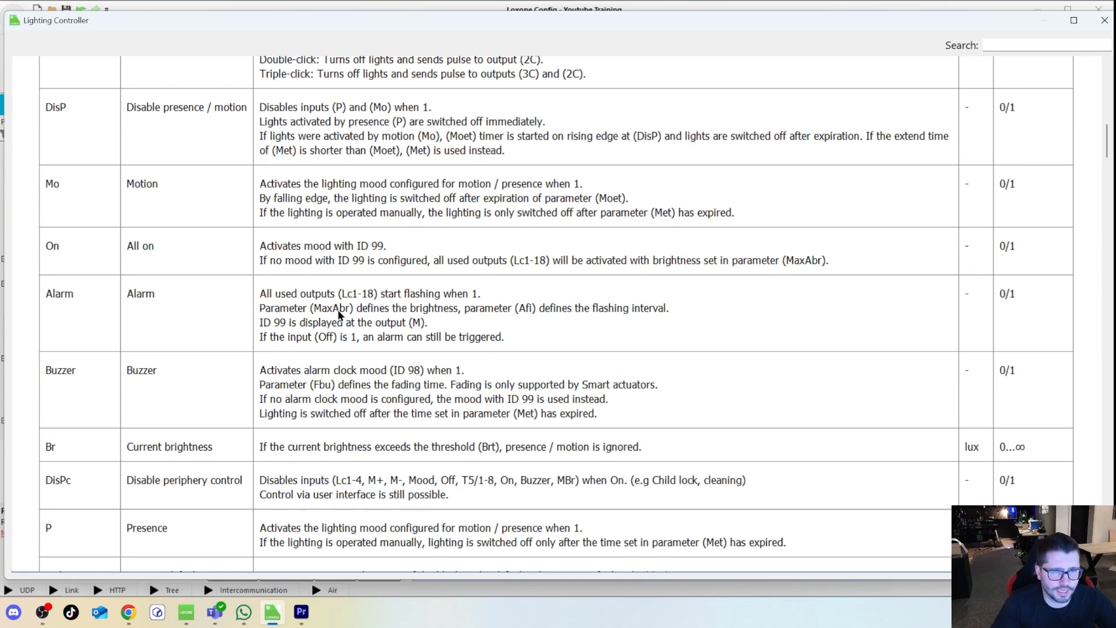
{"action": "left_click_drag", "start_coordinate": [468, 311], "coordinate": [511, 311]}
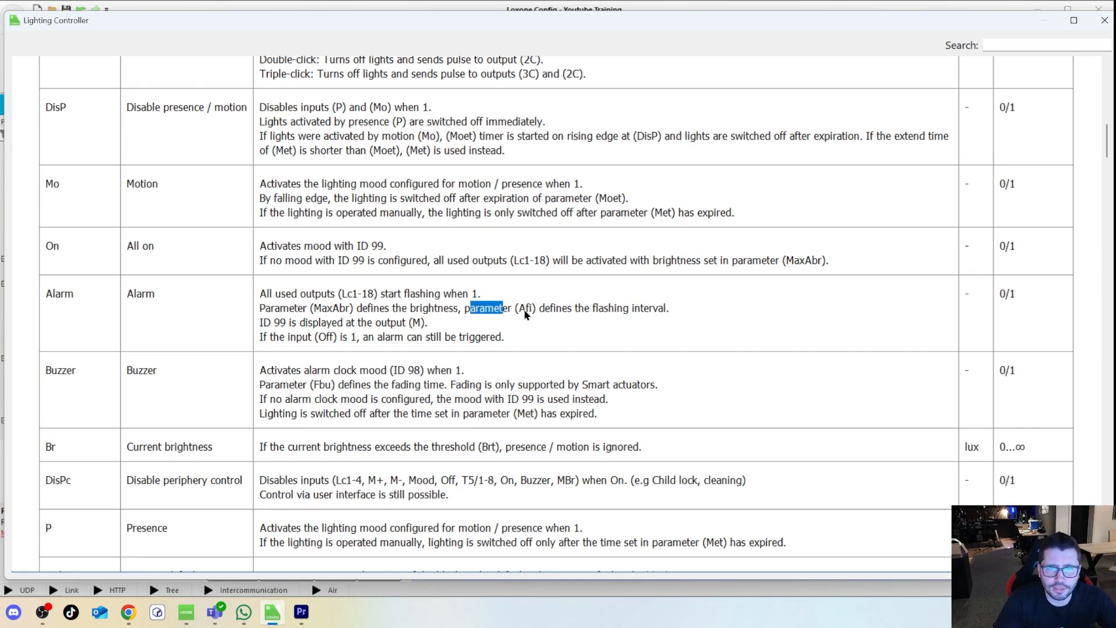
{"action": "left_click", "coordinate": [530, 317]}
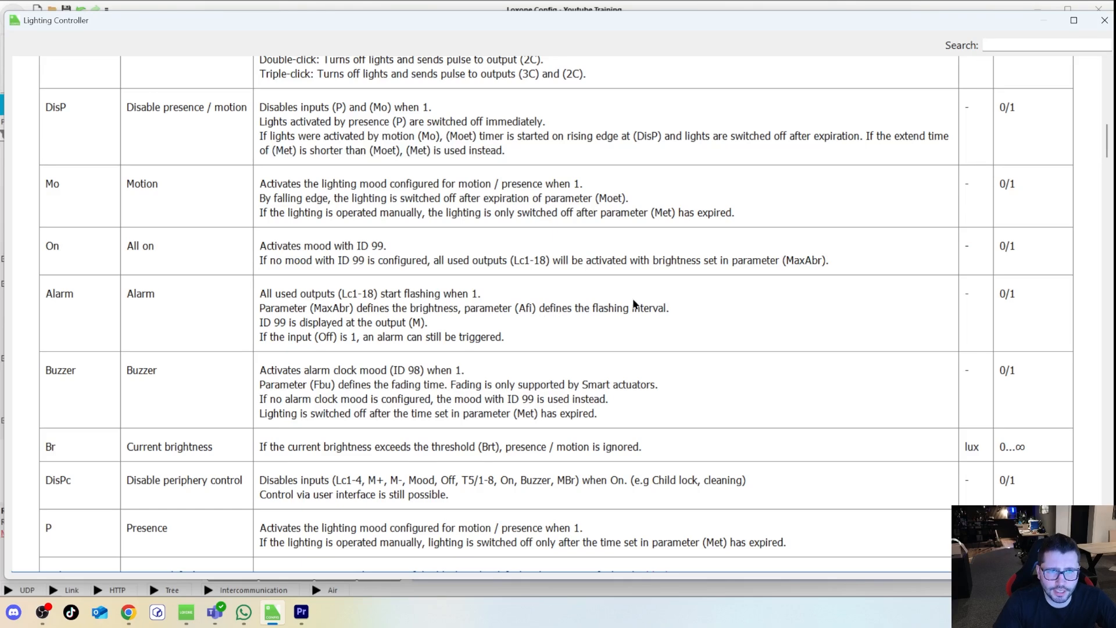
Step: Look up the MaxAbr maximum alarm brightness parameter and examine its description, value range and default value
{"action": "double_click", "coordinate": [347, 308]}
{"action": "scroll", "coordinate": [384, 379], "scroll_direction": "down", "scroll_amount": 3}
{"action": "scroll", "coordinate": [384, 379], "scroll_direction": "down", "scroll_amount": 12}
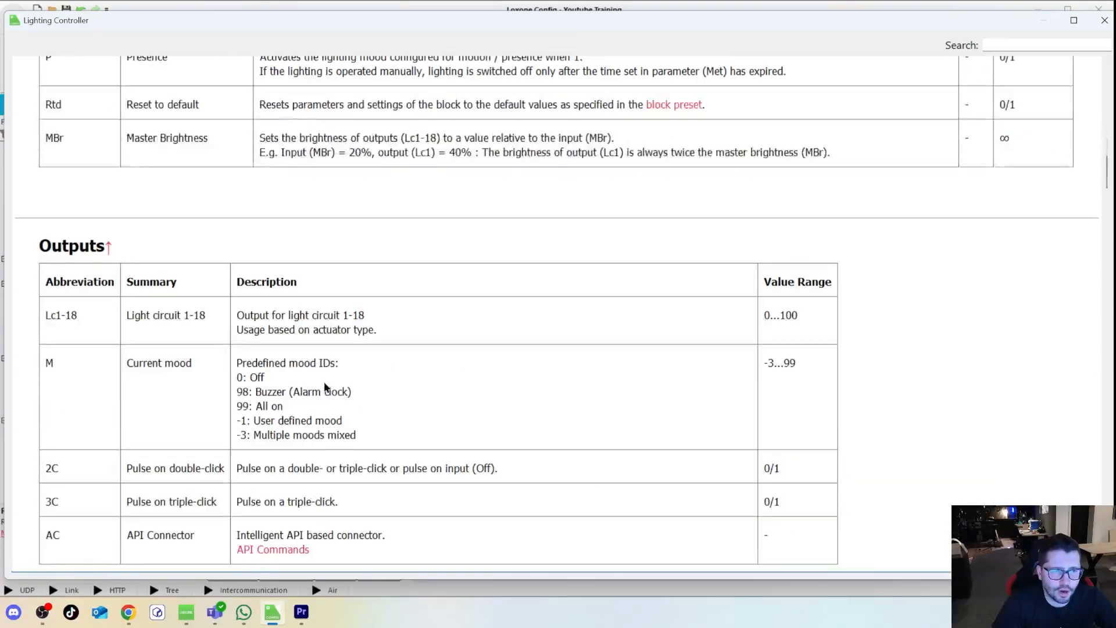
{"action": "scroll", "coordinate": [122, 349], "scroll_direction": "down", "scroll_amount": 10}
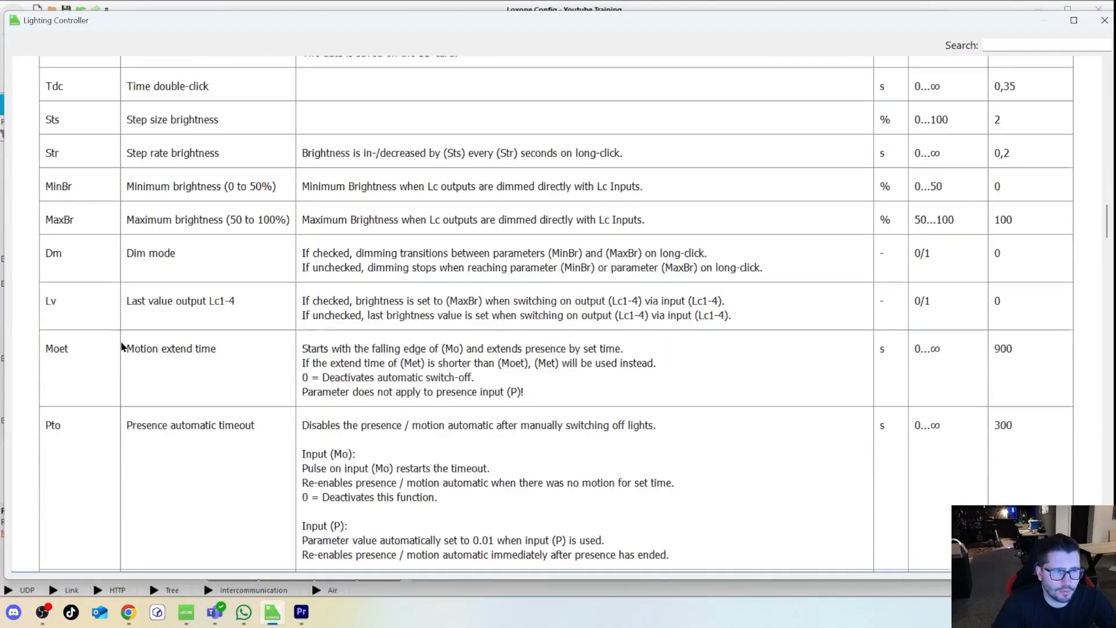
{"action": "double_click", "coordinate": [81, 293]}
{"action": "left_click", "coordinate": [369, 294]}
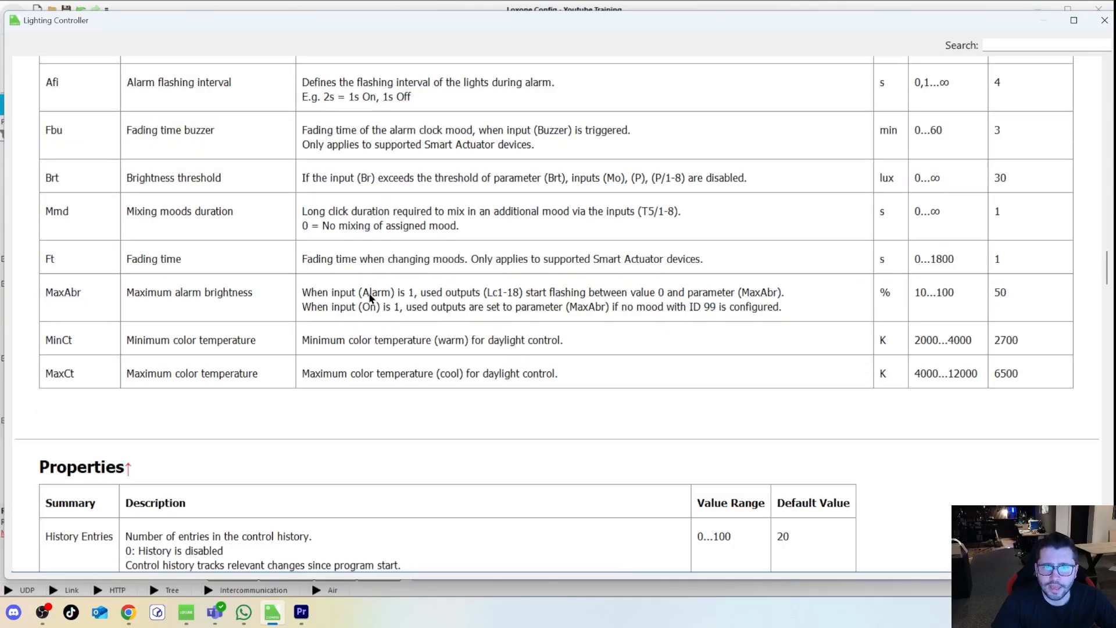
{"action": "left_click_drag", "start_coordinate": [312, 293], "coordinate": [491, 294]}
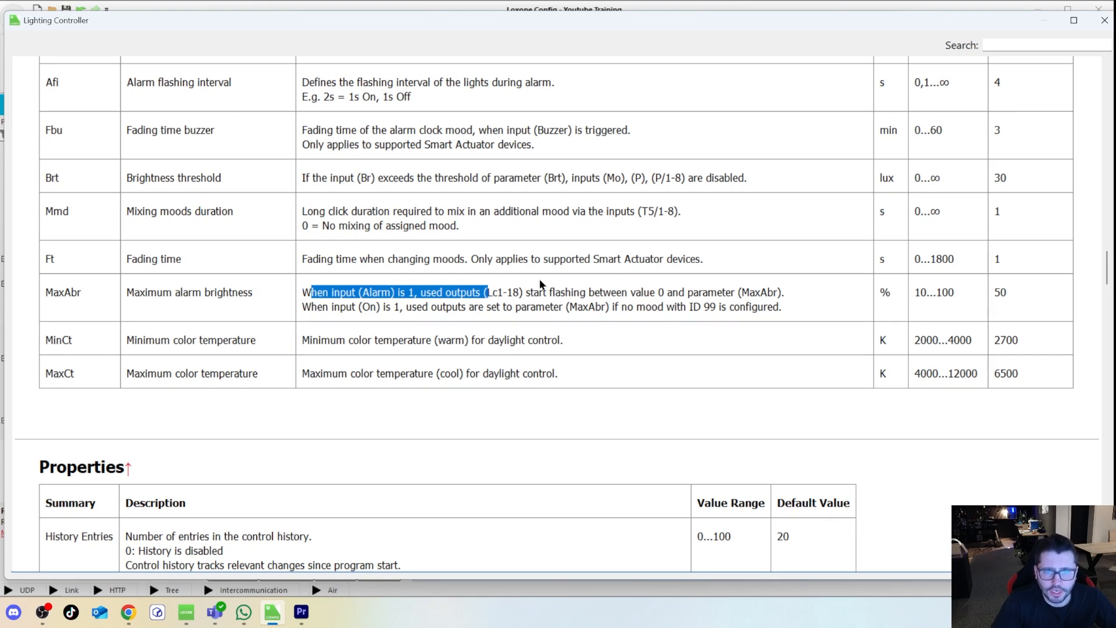
{"action": "left_click", "coordinate": [614, 298]}
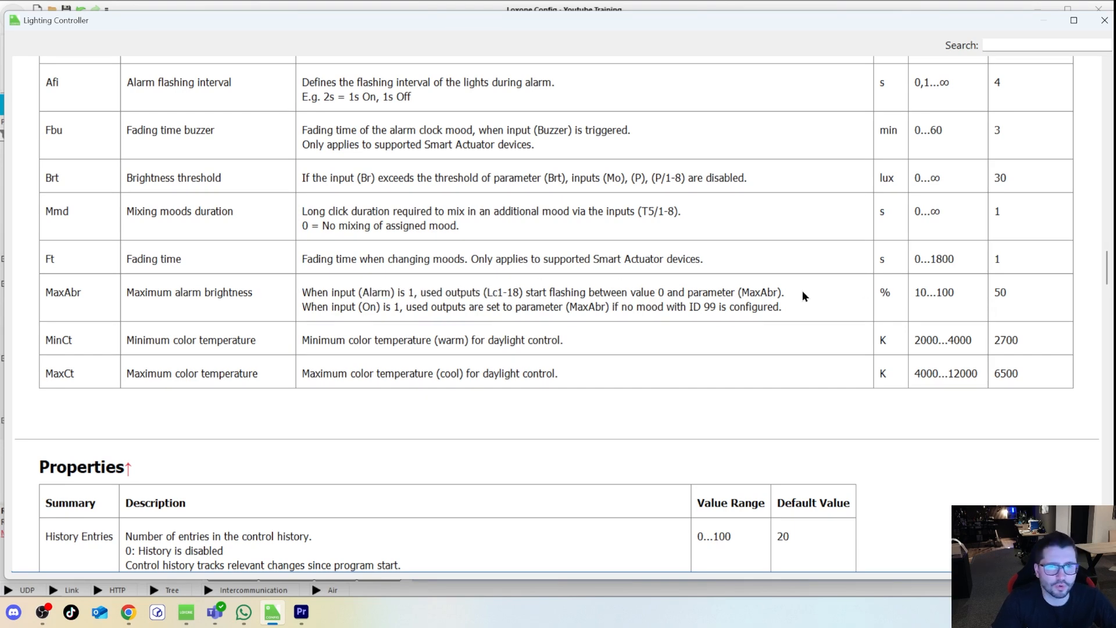
{"action": "scroll", "coordinate": [733, 292], "scroll_direction": "down", "scroll_amount": 1}
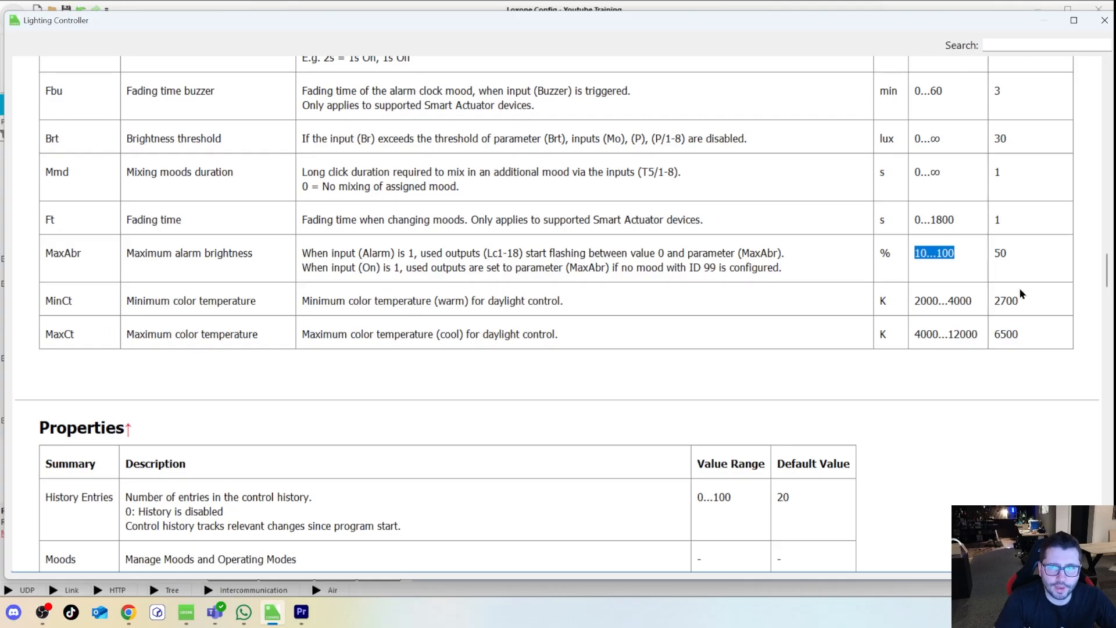
{"action": "left_click_drag", "start_coordinate": [1012, 256], "coordinate": [994, 259]}
Step: Look over the default values in the Parameters table and close the help window
{"action": "scroll", "coordinate": [1045, 272], "scroll_direction": "up", "scroll_amount": 15}
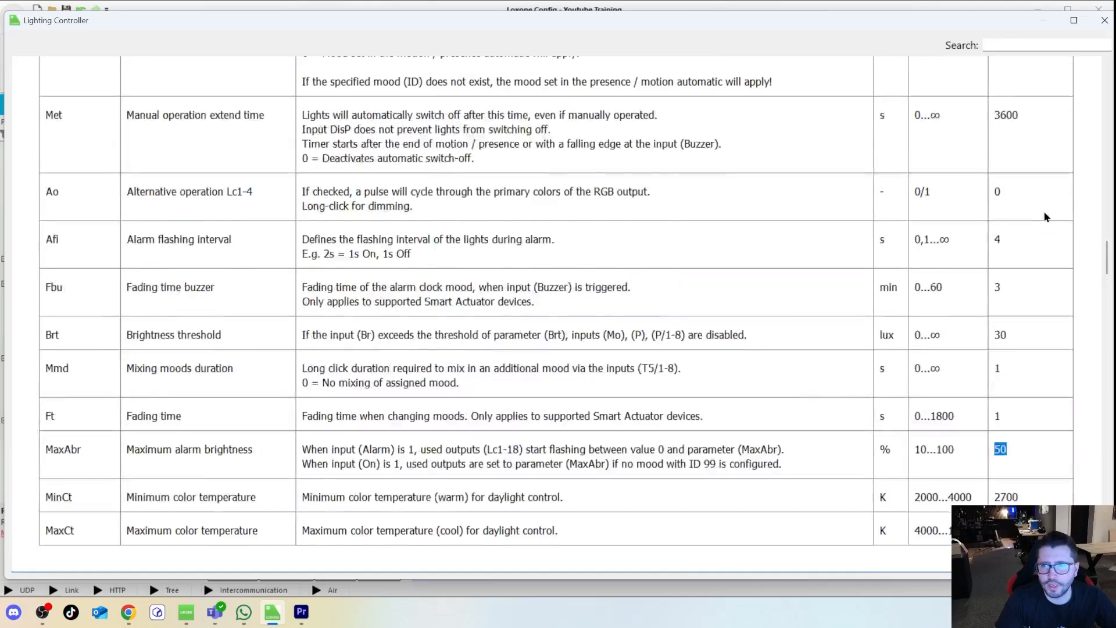
{"action": "scroll", "coordinate": [1033, 210], "scroll_direction": "up", "scroll_amount": 3}
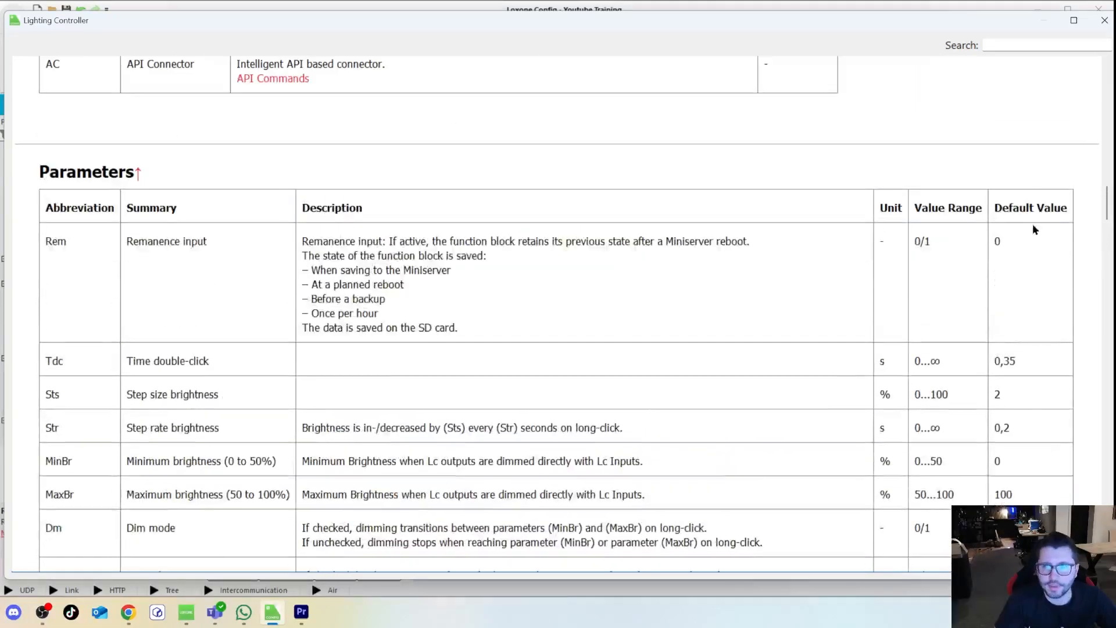
{"action": "scroll", "coordinate": [1002, 216], "scroll_direction": "down", "scroll_amount": 10}
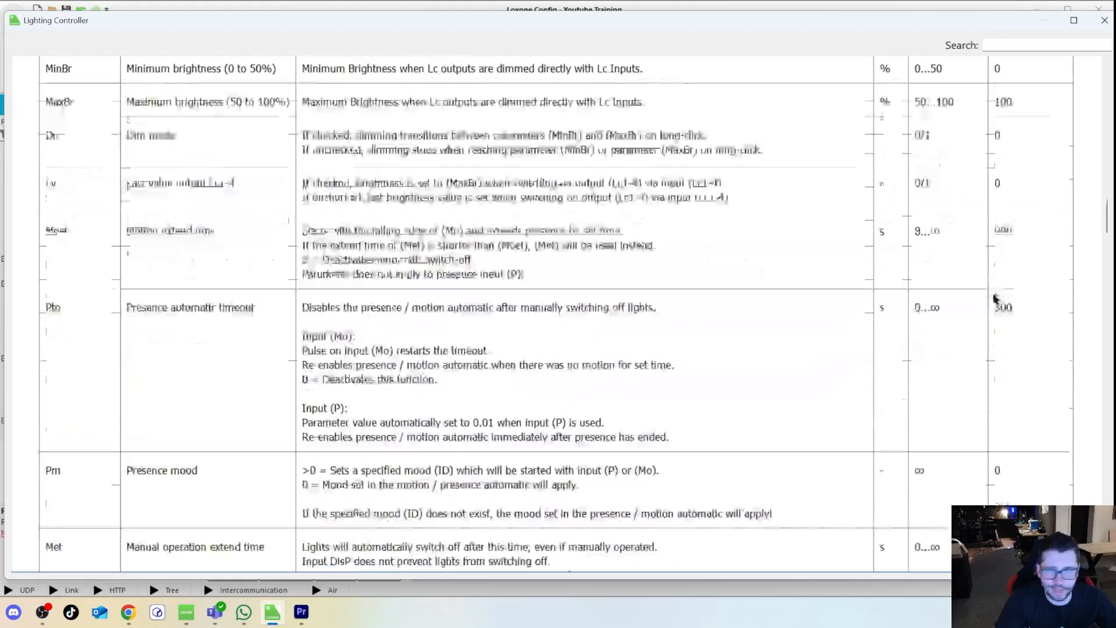
{"action": "key", "text": "Escape"}
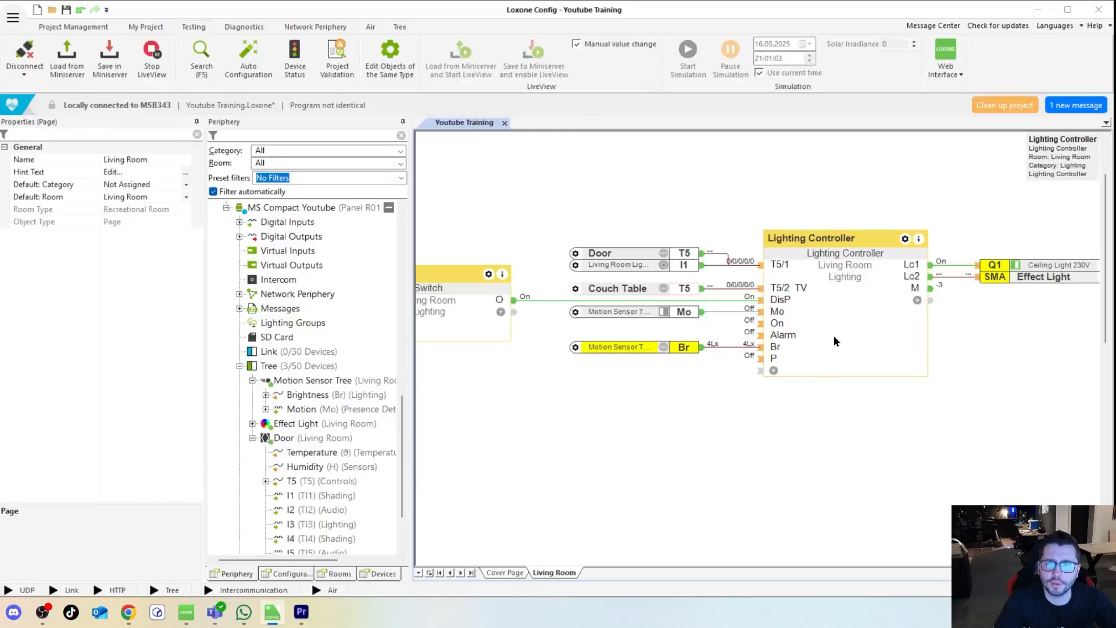
Step: Set the Living Room Lighting Controller's maximum alarm brightness (MaxAbr) to 70 %
{"action": "left_click", "coordinate": [834, 336]}
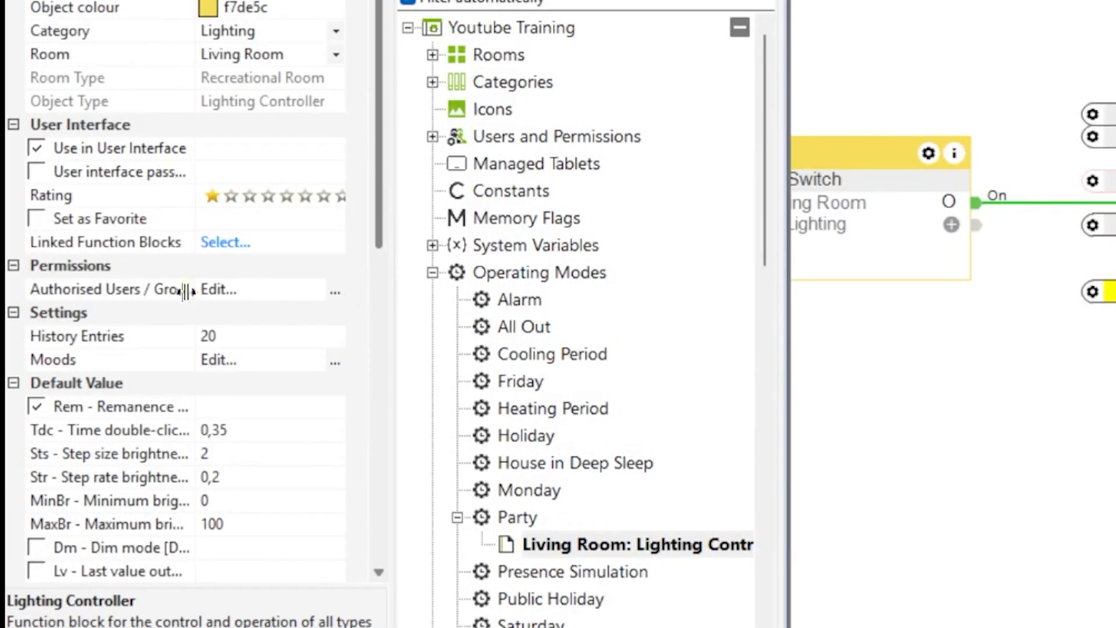
{"action": "scroll", "coordinate": [138, 297], "scroll_direction": "down", "scroll_amount": 6}
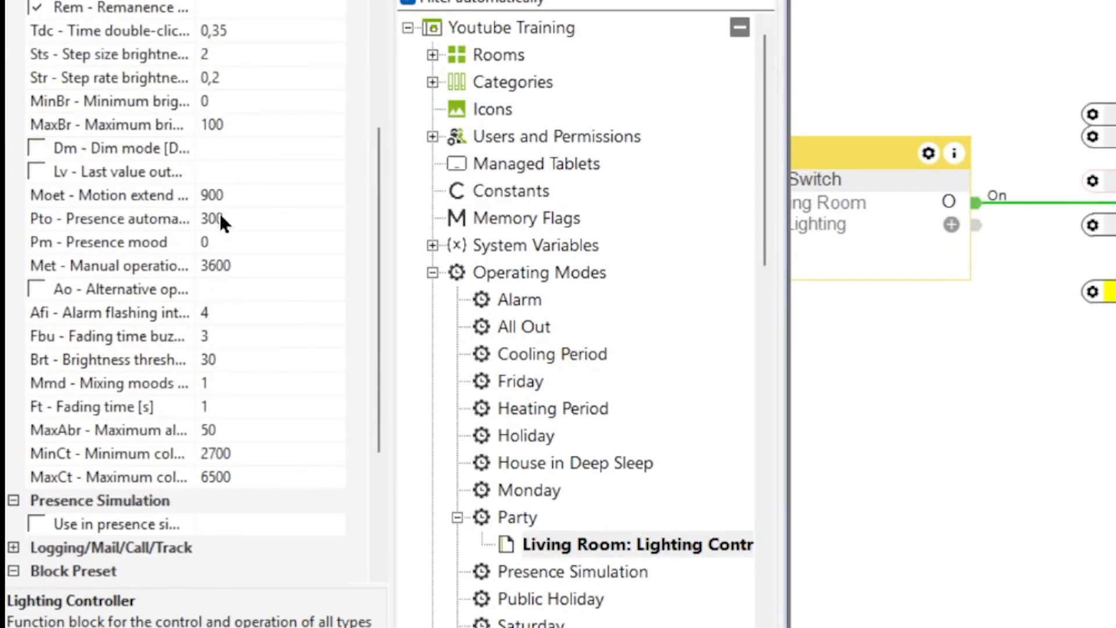
{"action": "left_click", "coordinate": [230, 432]}
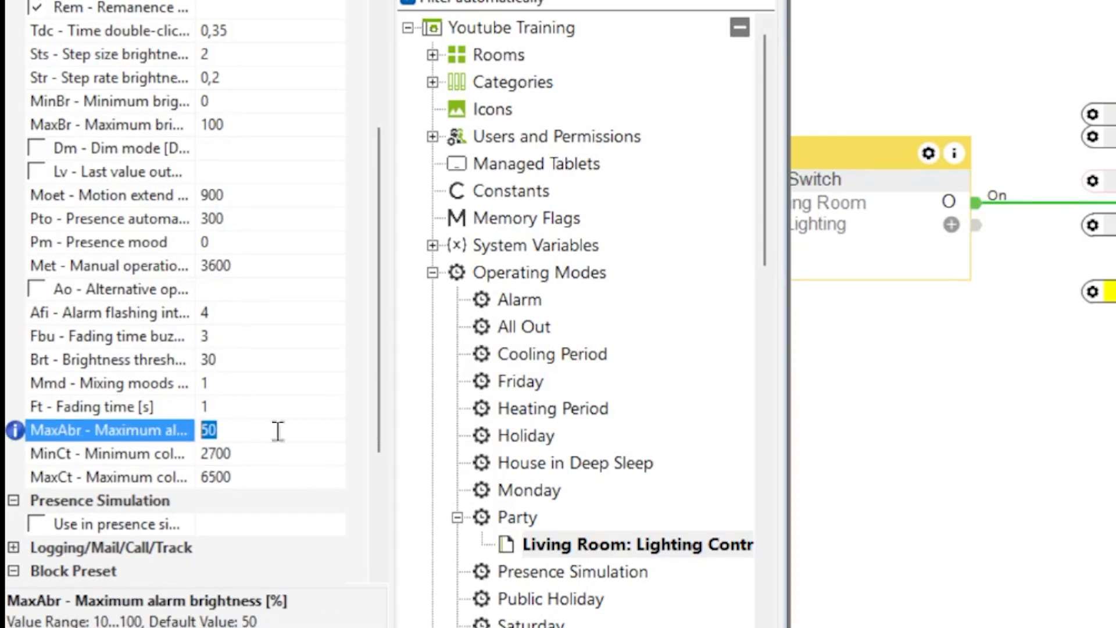
{"action": "type", "text": "70"}
{"action": "key", "text": "Return"}
Step: Reopen the Lighting Controller's help and read the Buzzer input's alarm clock mood and Fbu fading time description
{"action": "left_click", "coordinate": [1040, 372]}
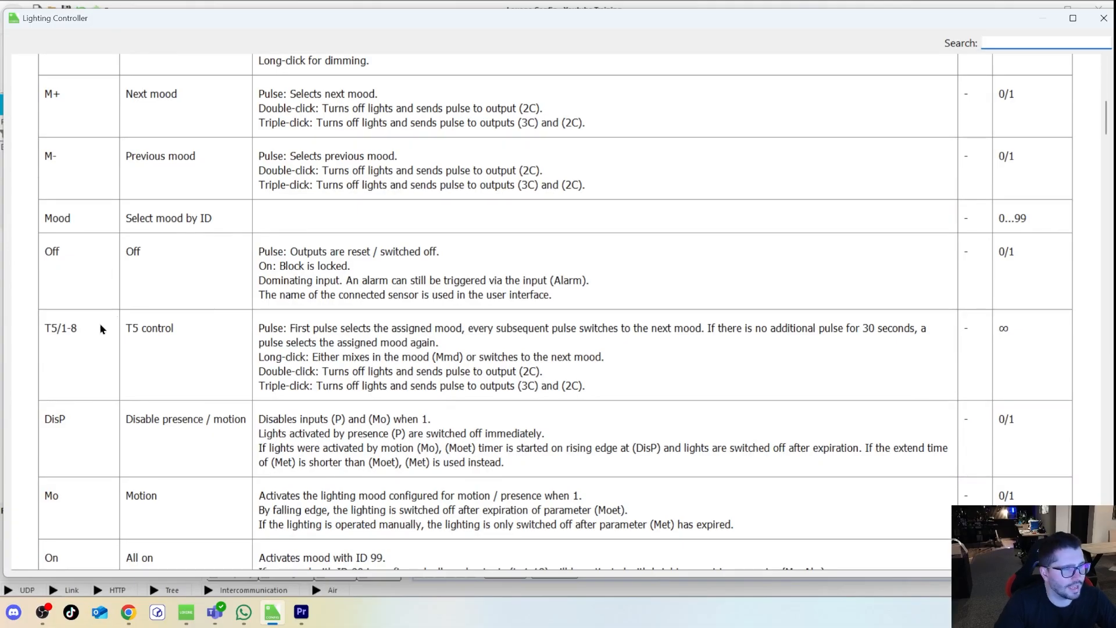
{"action": "scroll", "coordinate": [236, 333], "scroll_direction": "down", "scroll_amount": 1}
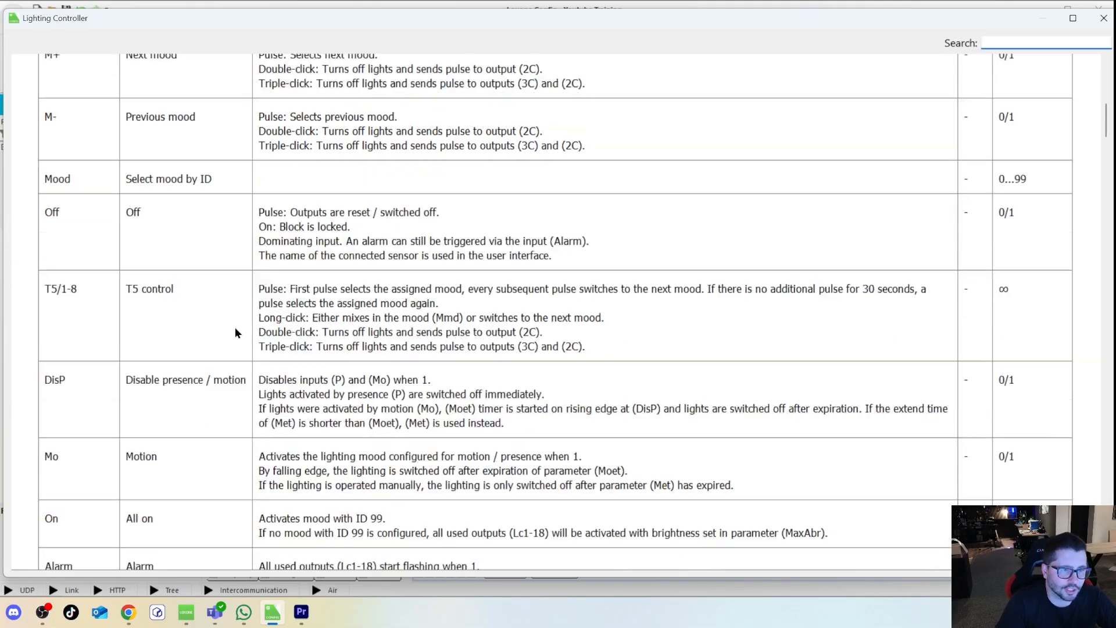
{"action": "scroll", "coordinate": [223, 343], "scroll_direction": "down", "scroll_amount": 2}
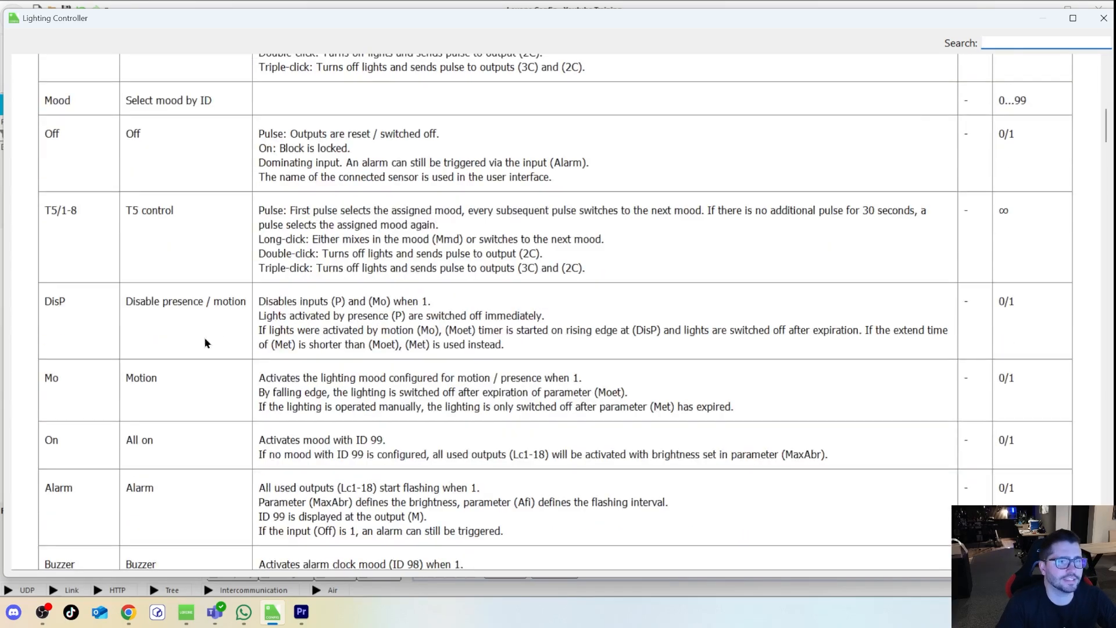
{"action": "scroll", "coordinate": [198, 333], "scroll_direction": "down", "scroll_amount": 6}
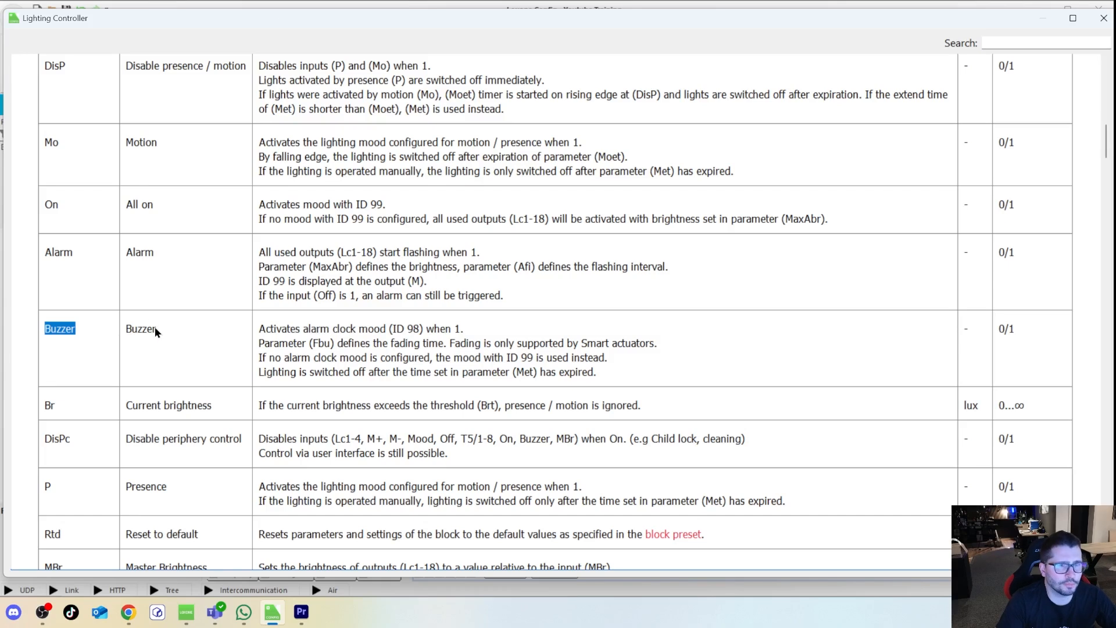
{"action": "left_click_drag", "start_coordinate": [260, 330], "coordinate": [477, 335]}
{"action": "left_click", "coordinate": [472, 344]}
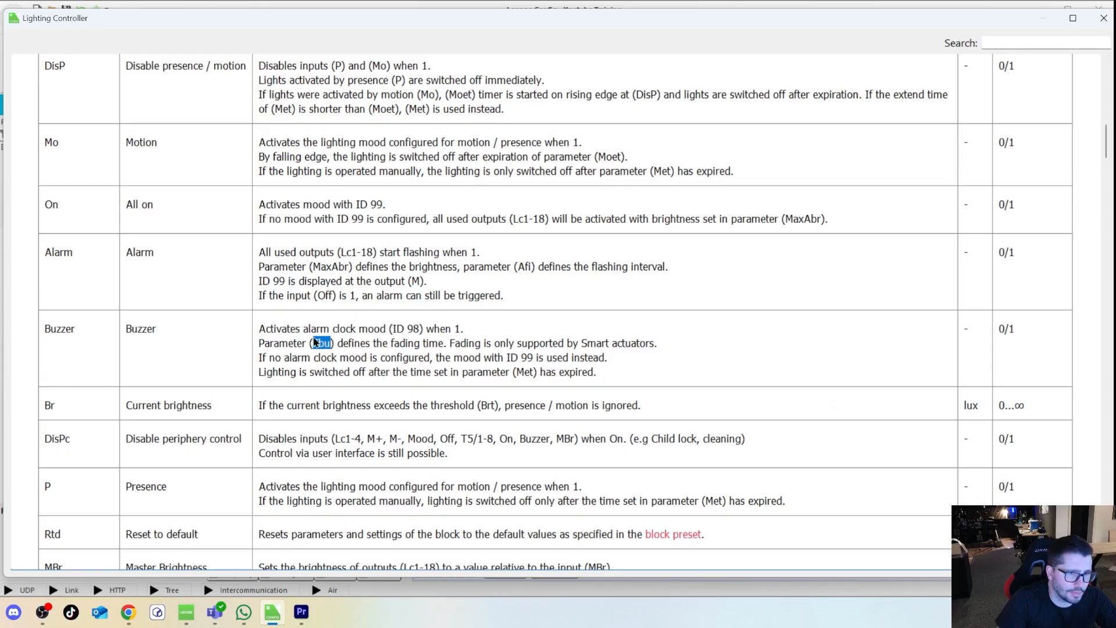
Step: Read the Br current brightness input's description and find the Brt brightness threshold in the Parameters table
{"action": "double_click", "coordinate": [52, 406]}
{"action": "scroll", "coordinate": [279, 349], "scroll_direction": "down", "scroll_amount": 2}
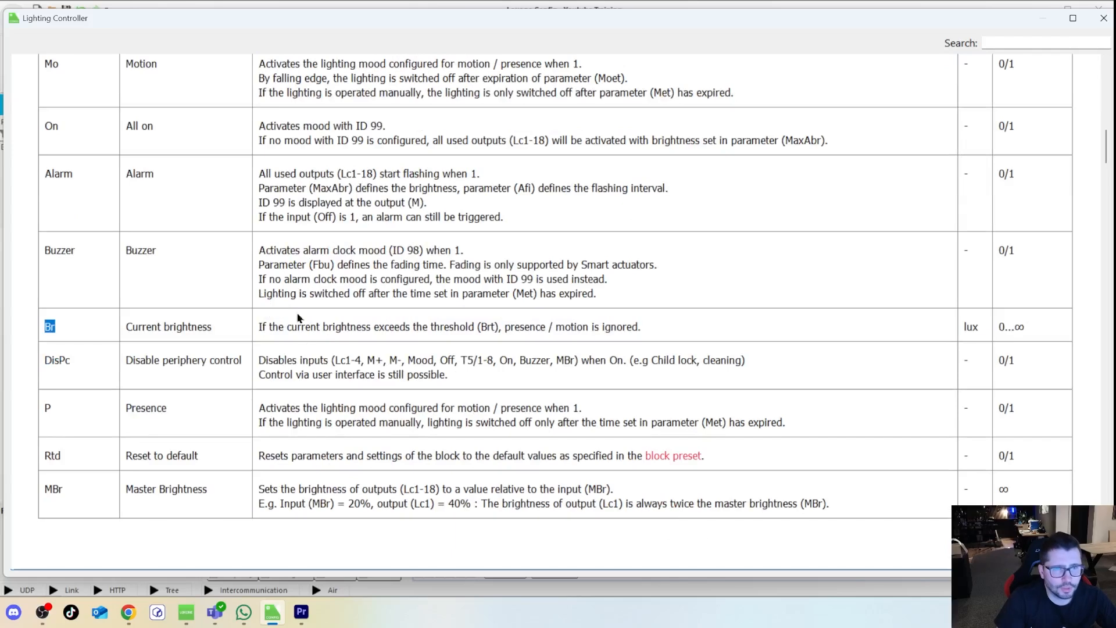
{"action": "left_click_drag", "start_coordinate": [255, 330], "coordinate": [657, 329]}
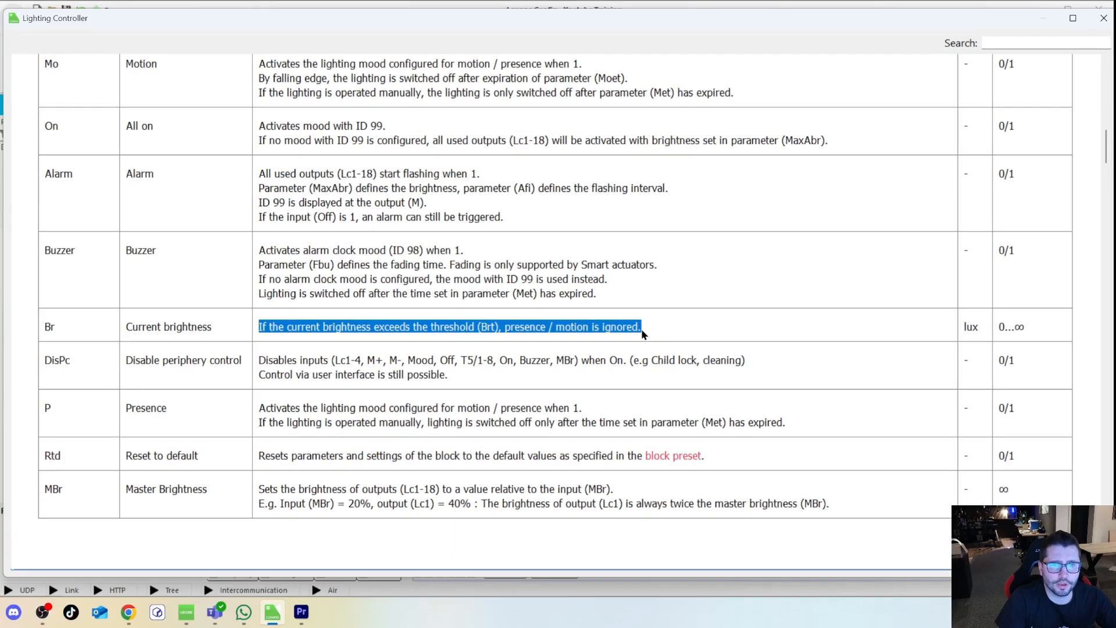
{"action": "left_click", "coordinate": [419, 335]}
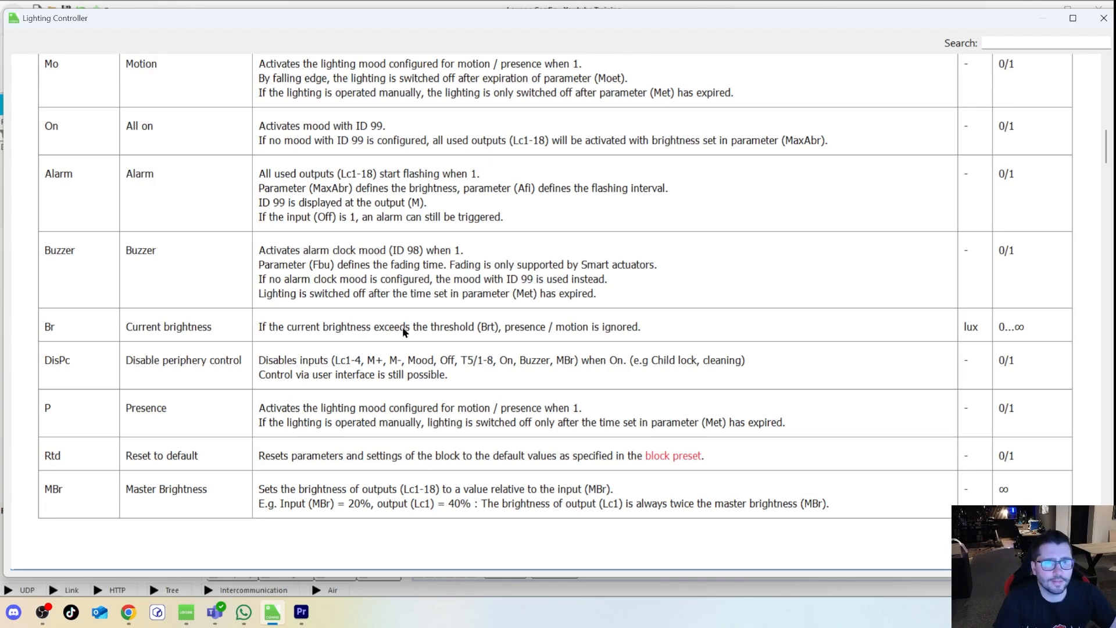
{"action": "left_click_drag", "start_coordinate": [481, 329], "coordinate": [495, 332]}
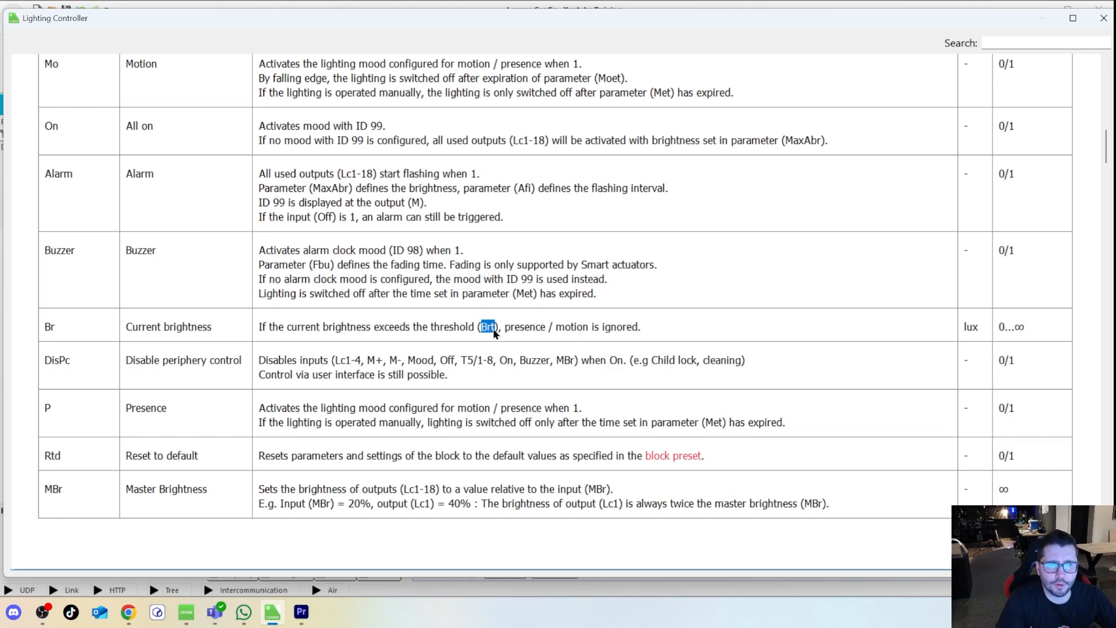
{"action": "scroll", "coordinate": [495, 333], "scroll_direction": "down", "scroll_amount": 15}
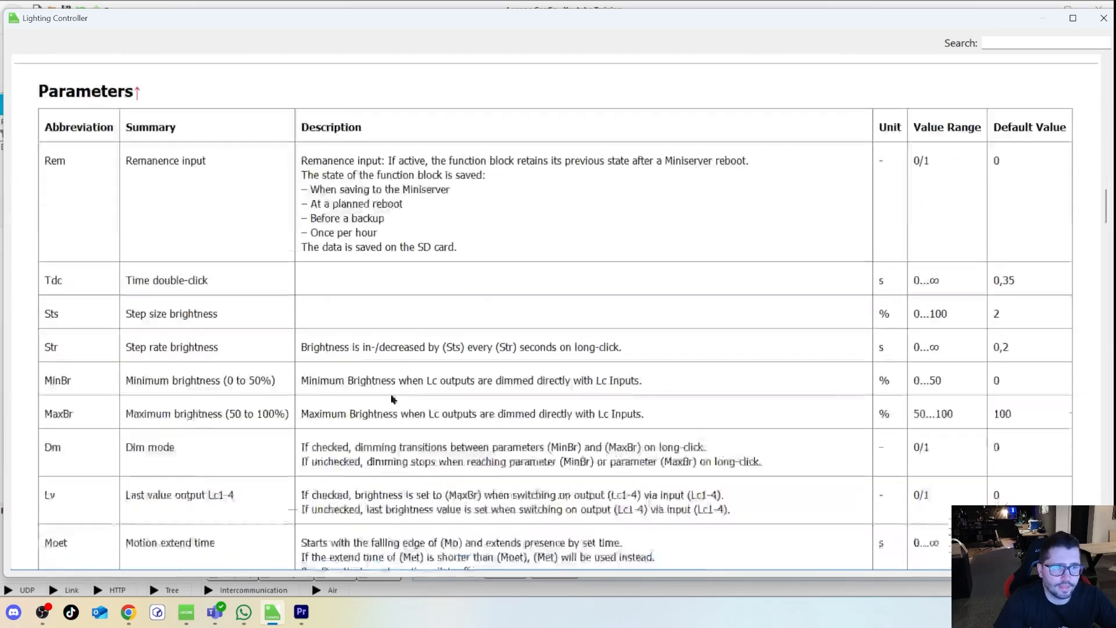
{"action": "scroll", "coordinate": [393, 400], "scroll_direction": "down", "scroll_amount": 15}
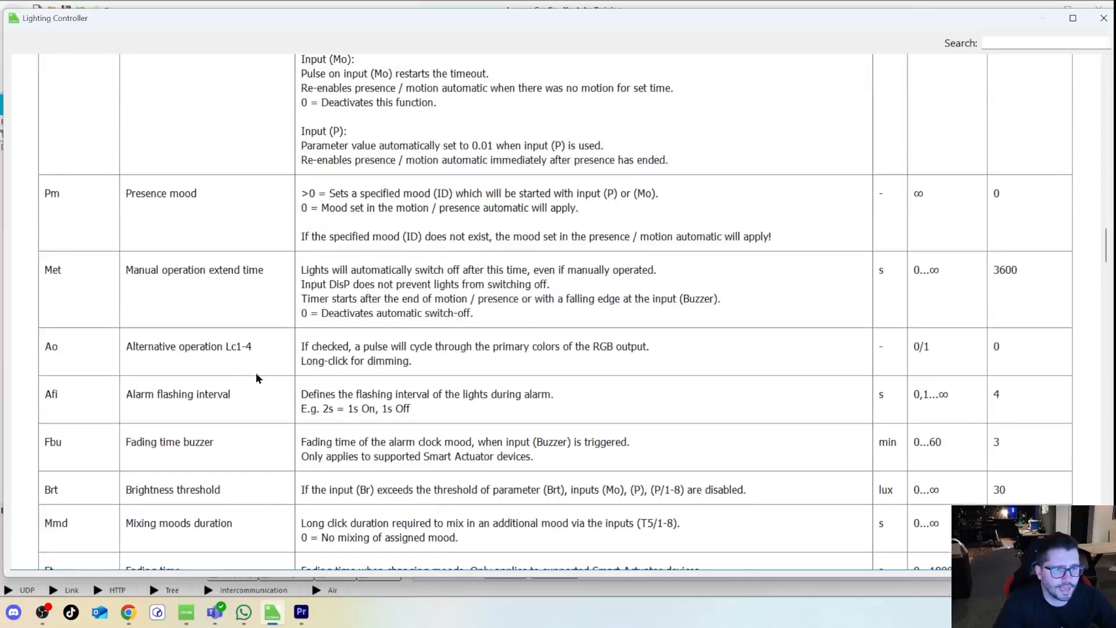
Step: Read the Brt brightness threshold's description, unit, value range and default value in the Parameters table
{"action": "scroll", "coordinate": [244, 370], "scroll_direction": "down", "scroll_amount": 3}
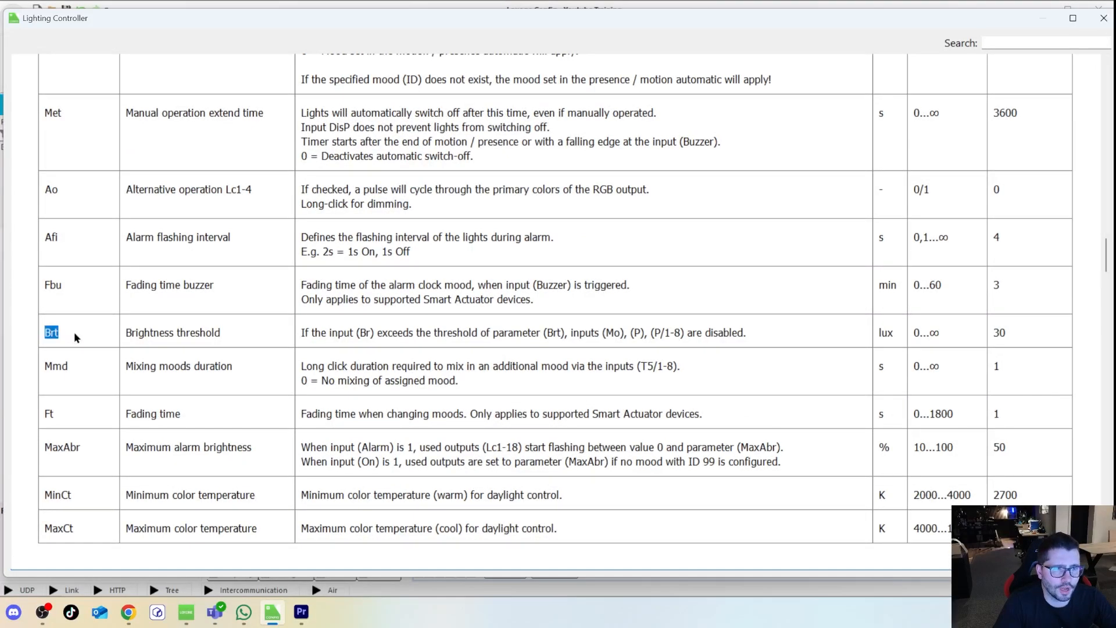
{"action": "left_click_drag", "start_coordinate": [75, 332], "coordinate": [1018, 336]}
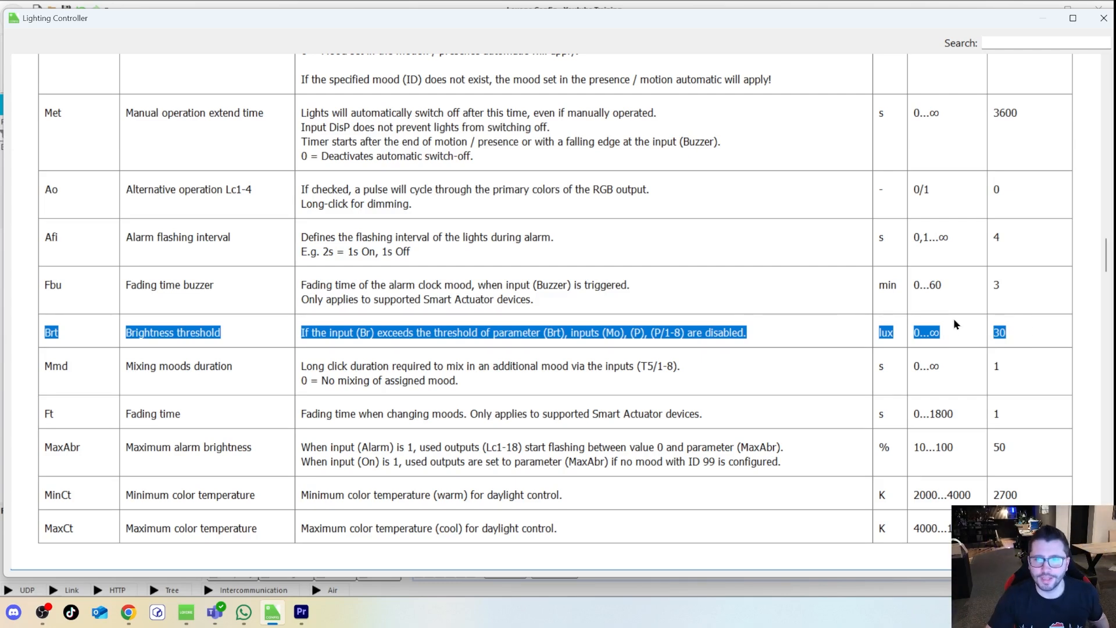
{"action": "left_click", "coordinate": [997, 333]}
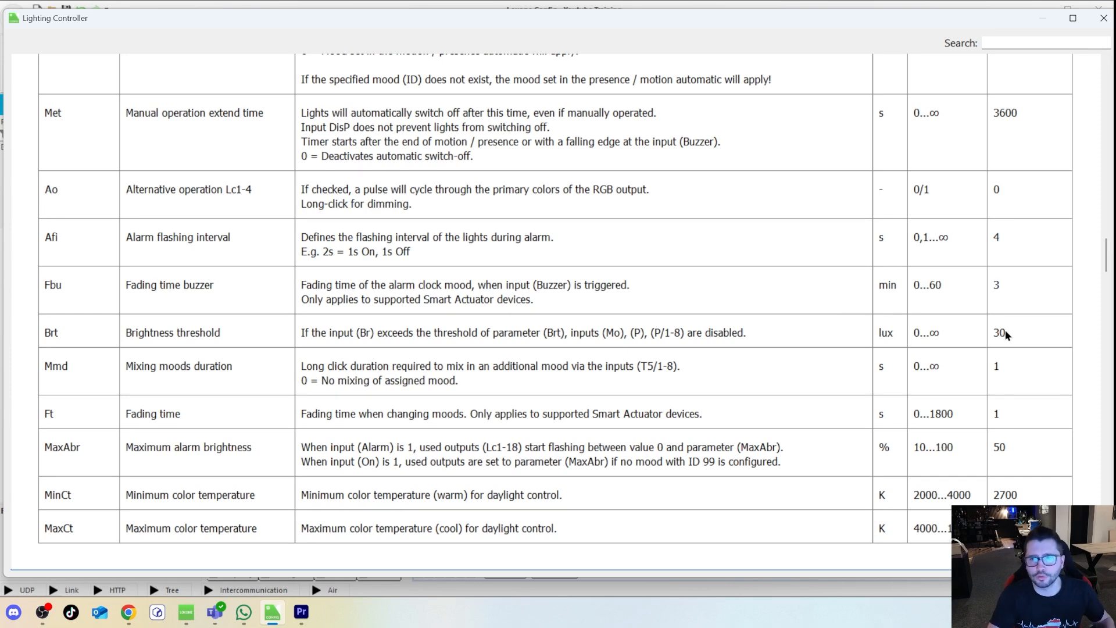
Step: Go back to the Inputs table and read the description of the DisPc disable periphery control input
{"action": "scroll", "coordinate": [822, 356], "scroll_direction": "up", "scroll_amount": 15}
{"action": "left_click_drag", "start_coordinate": [45, 399], "coordinate": [244, 401]}
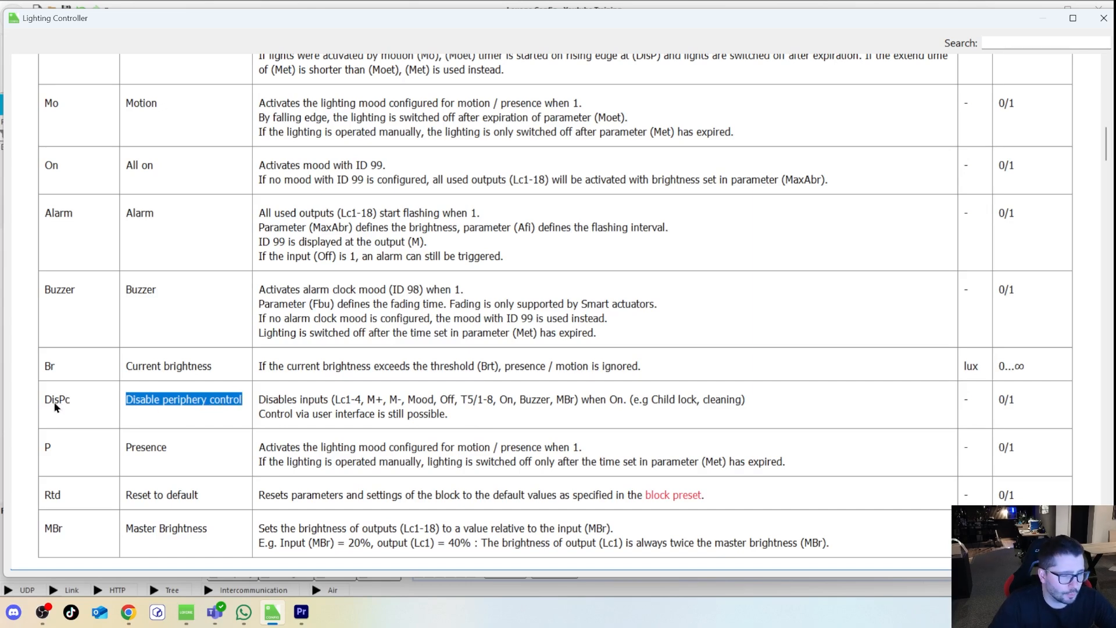
{"action": "scroll", "coordinate": [65, 411], "scroll_direction": "down", "scroll_amount": 1}
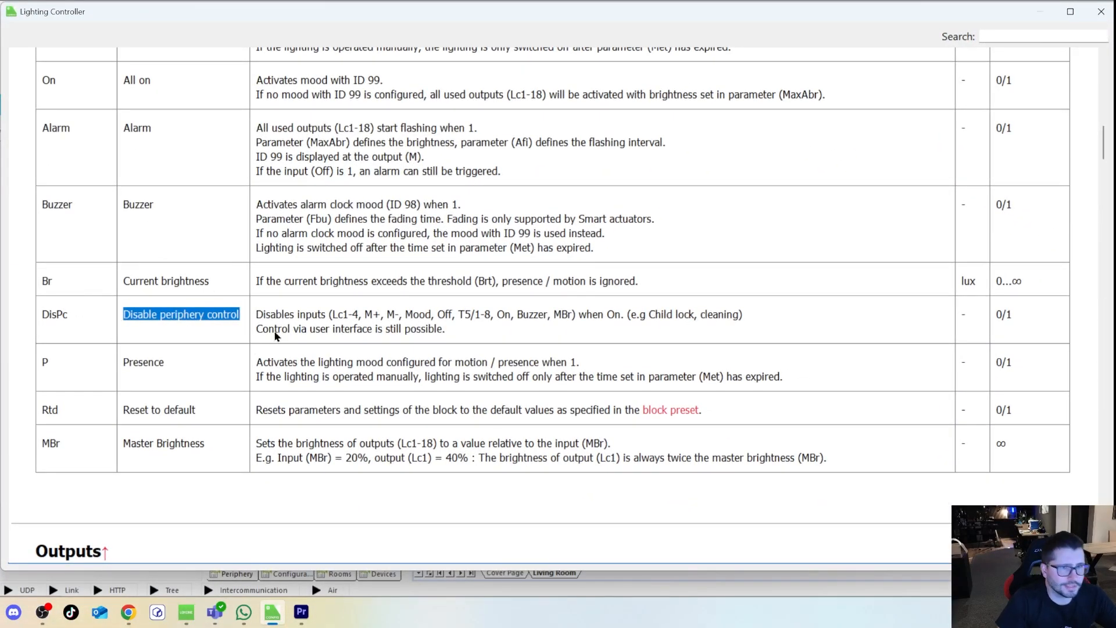
{"action": "left_click", "coordinate": [82, 320]}
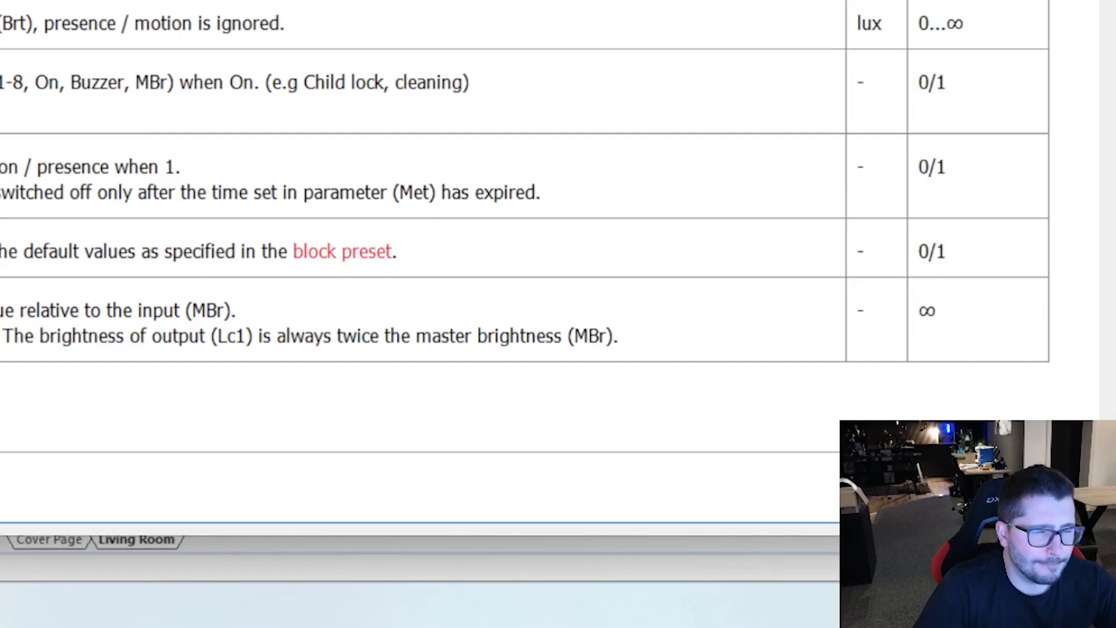
{"action": "scroll", "coordinate": [229, 356], "scroll_direction": "down", "scroll_amount": 1}
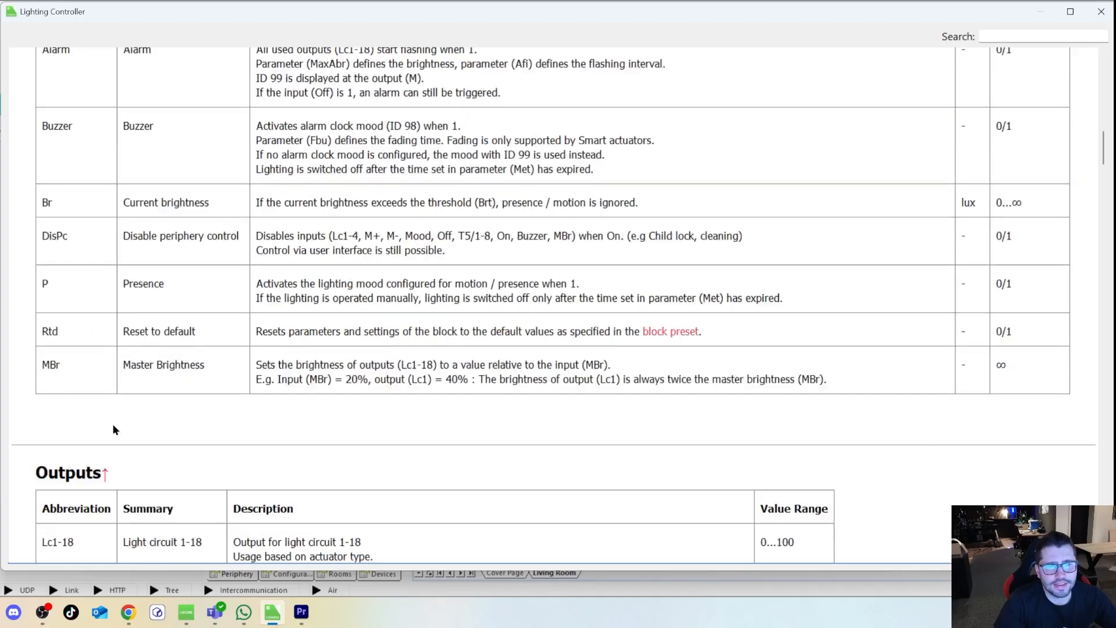
{"action": "scroll", "coordinate": [165, 326], "scroll_direction": "up", "scroll_amount": 5}
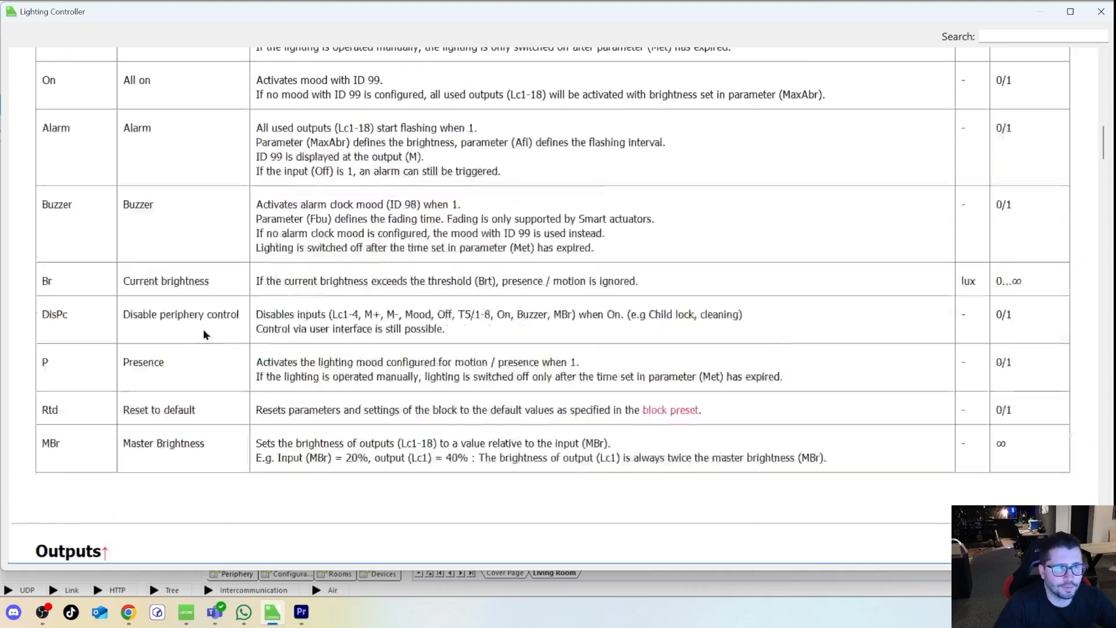
Step: Read the description of the Lc1-4 light circuit inputs and close the help window
{"action": "scroll", "coordinate": [162, 358], "scroll_direction": "up", "scroll_amount": 5}
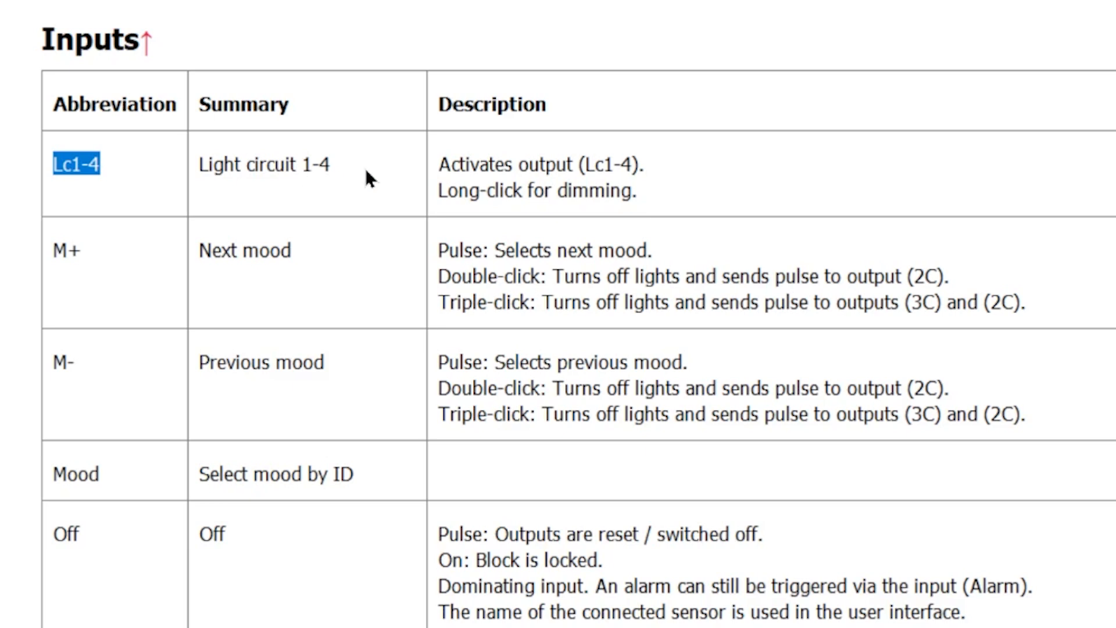
{"action": "left_click_drag", "start_coordinate": [603, 165], "coordinate": [628, 166]}
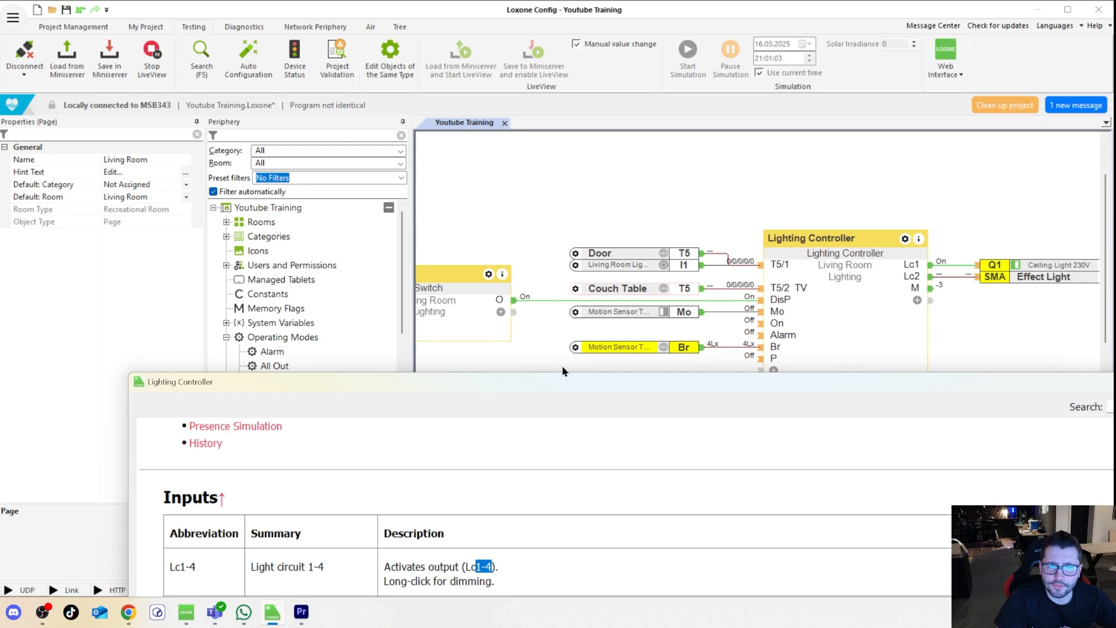
{"action": "left_click_drag", "start_coordinate": [514, 382], "coordinate": [425, 47]}
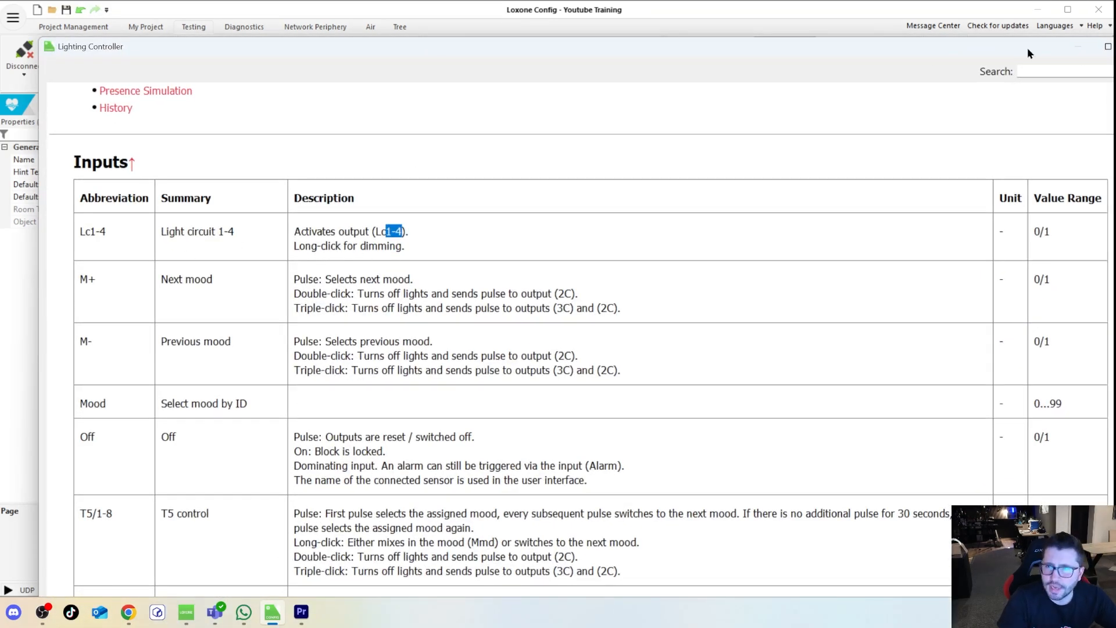
{"action": "left_click_drag", "start_coordinate": [1028, 50], "coordinate": [841, 70]}
{"action": "left_click", "coordinate": [954, 71]}
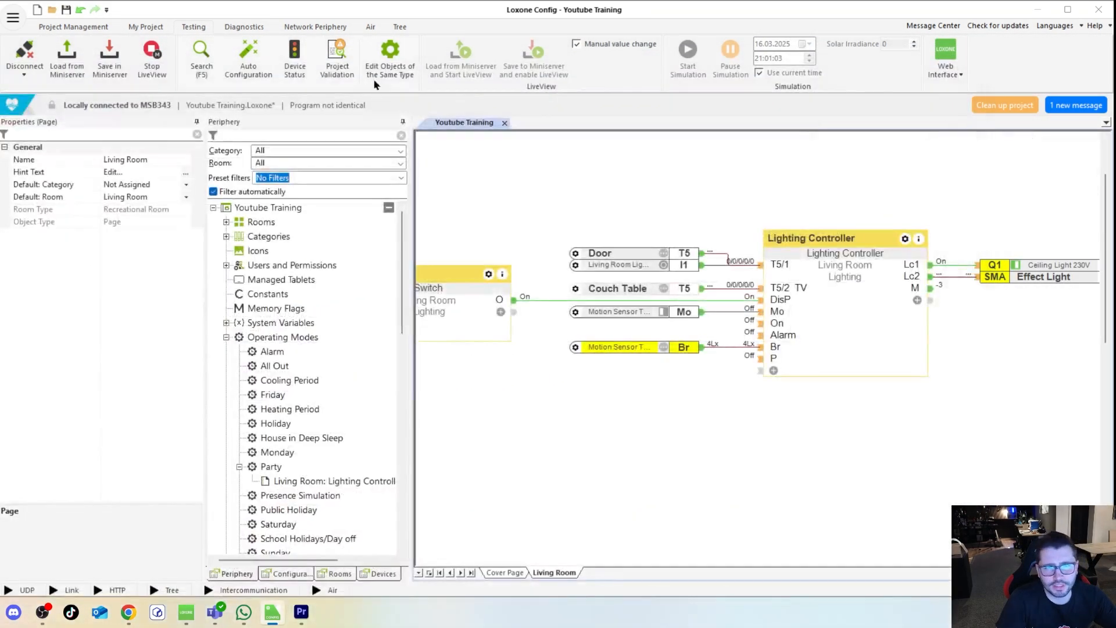
Step: Inspect the Living Room switch inputs wired to T5/1 and select the Lighting Controller block
{"action": "left_click", "coordinate": [667, 259]}
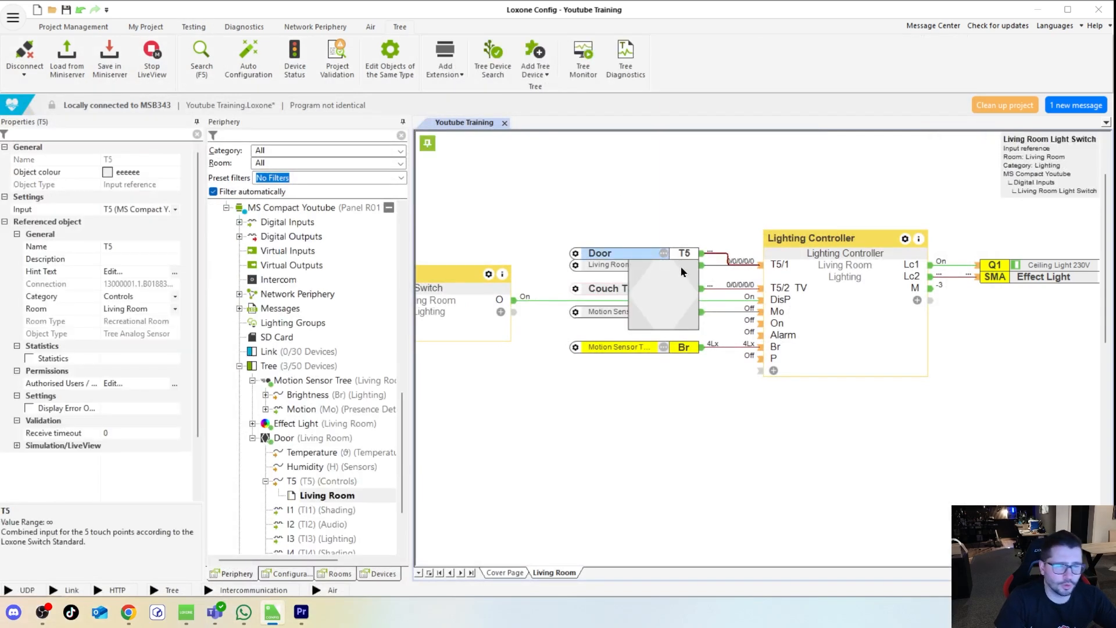
{"action": "left_click", "coordinate": [673, 440]}
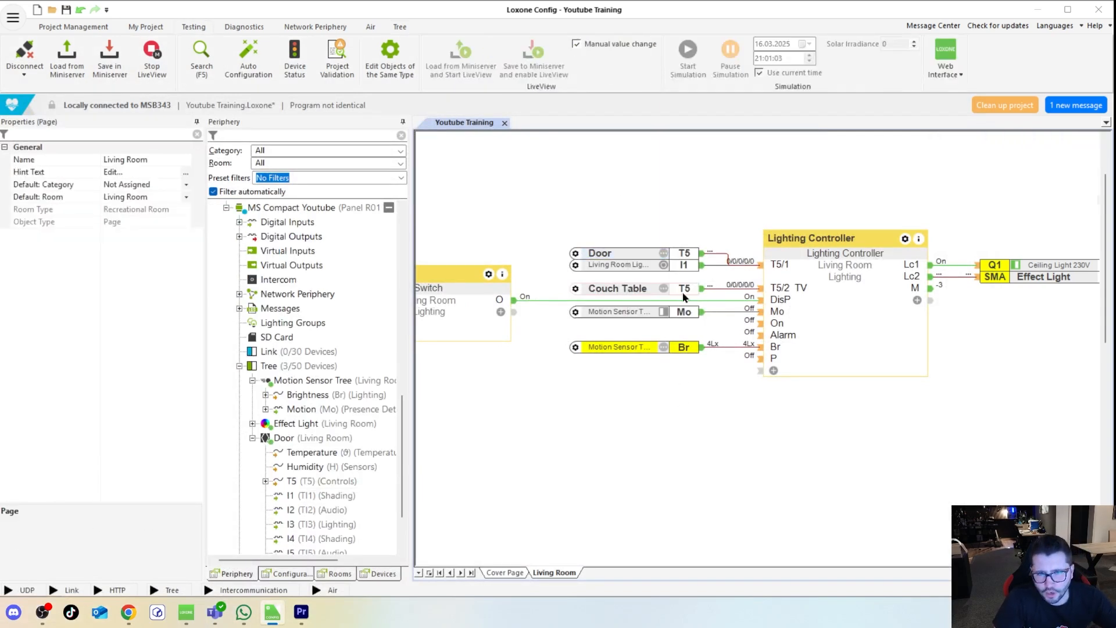
{"action": "left_click", "coordinate": [889, 286]}
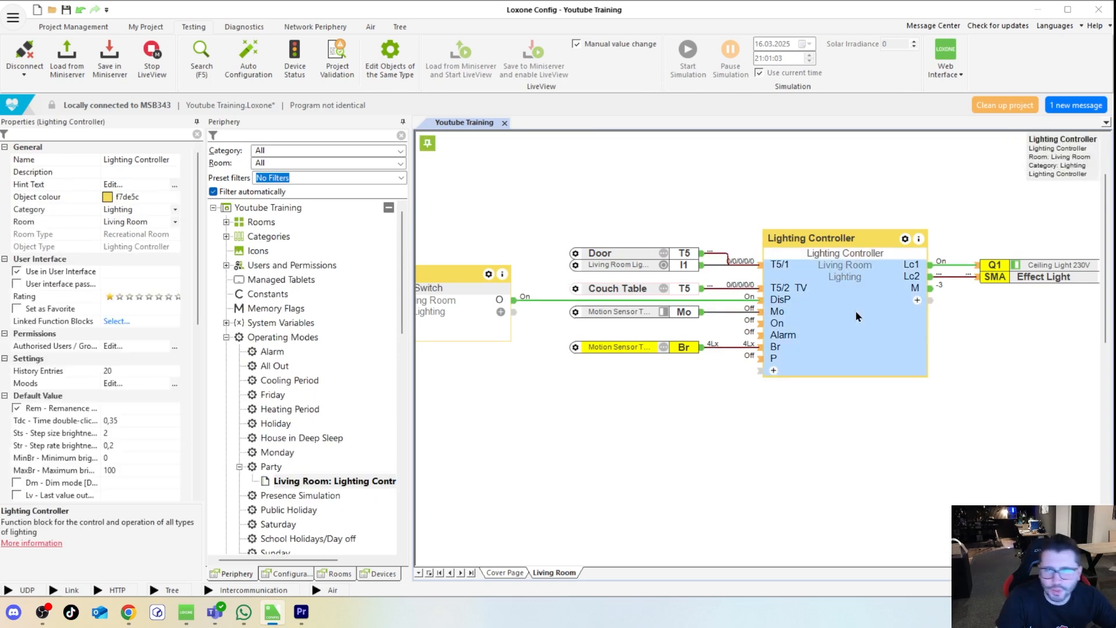
Step: Reopen the Lighting Controller's help and skim through the Inputs table down to the Outputs table
{"action": "left_click", "coordinate": [918, 239]}
{"action": "left_click_drag", "start_coordinate": [99, 23], "coordinate": [668, 28]}
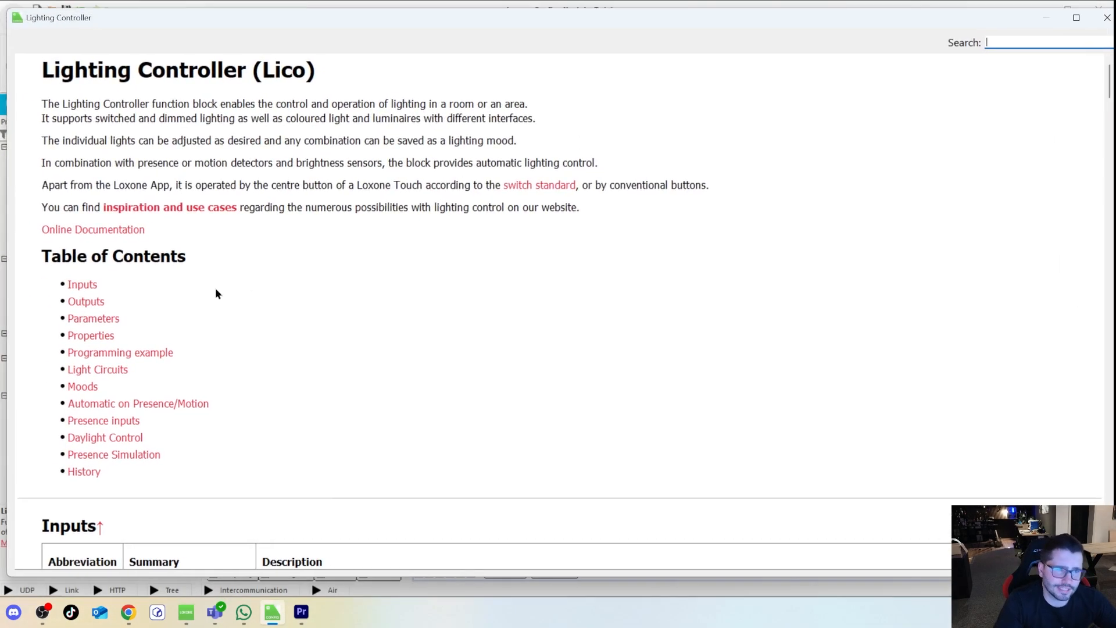
{"action": "scroll", "coordinate": [314, 296], "scroll_direction": "down", "scroll_amount": 2}
{"action": "scroll", "coordinate": [349, 325], "scroll_direction": "down", "scroll_amount": 3}
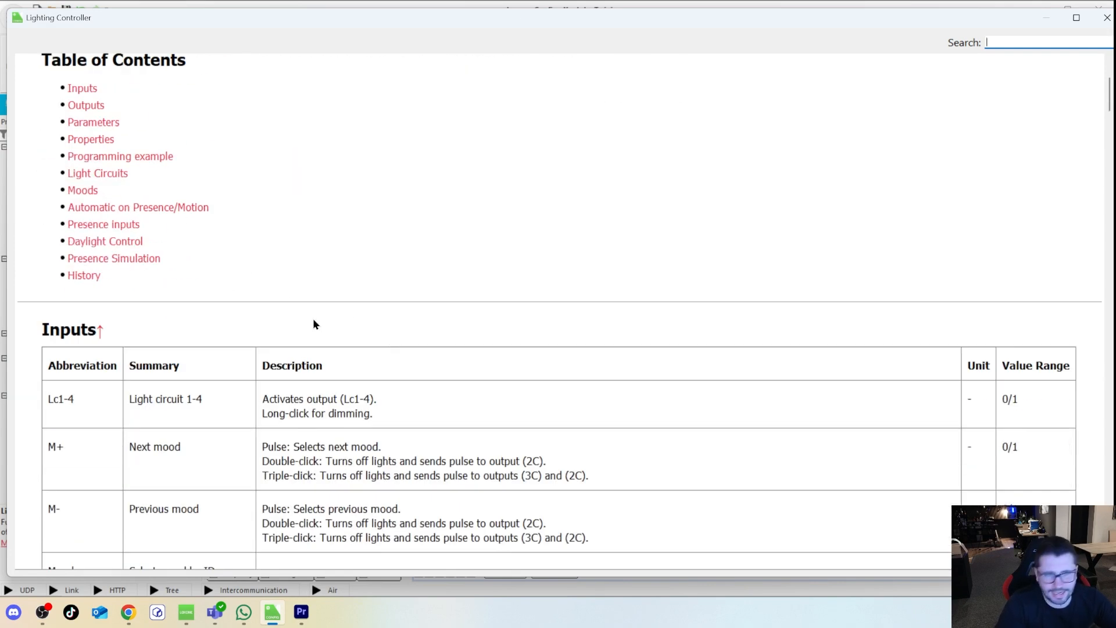
{"action": "scroll", "coordinate": [439, 319], "scroll_direction": "down", "scroll_amount": 2}
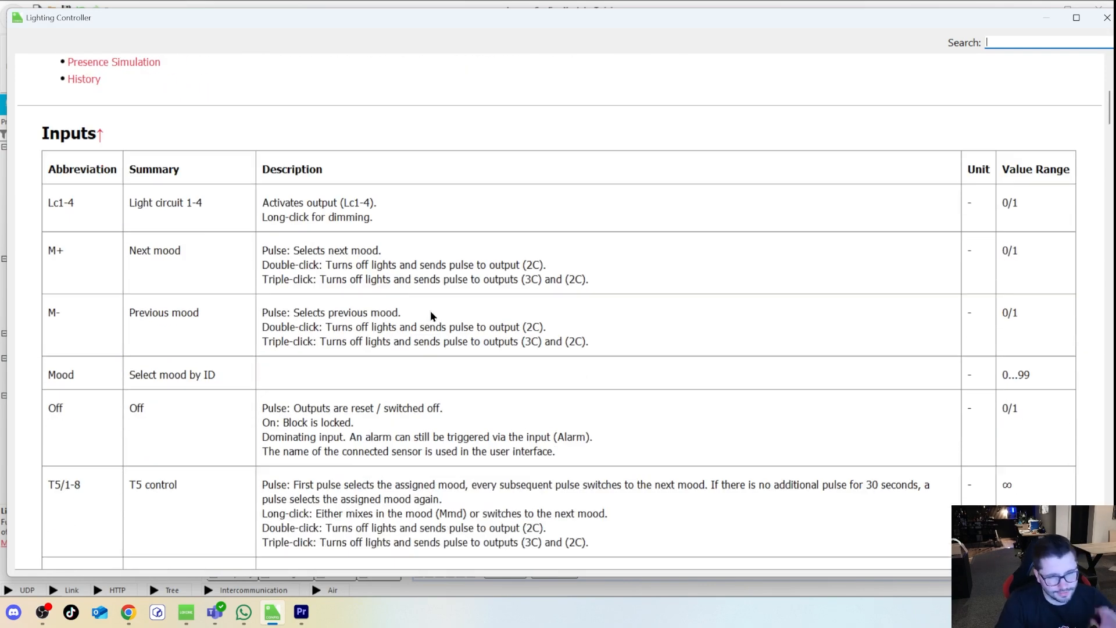
{"action": "scroll", "coordinate": [389, 346], "scroll_direction": "down", "scroll_amount": 2}
{"action": "scroll", "coordinate": [360, 331], "scroll_direction": "down", "scroll_amount": 10}
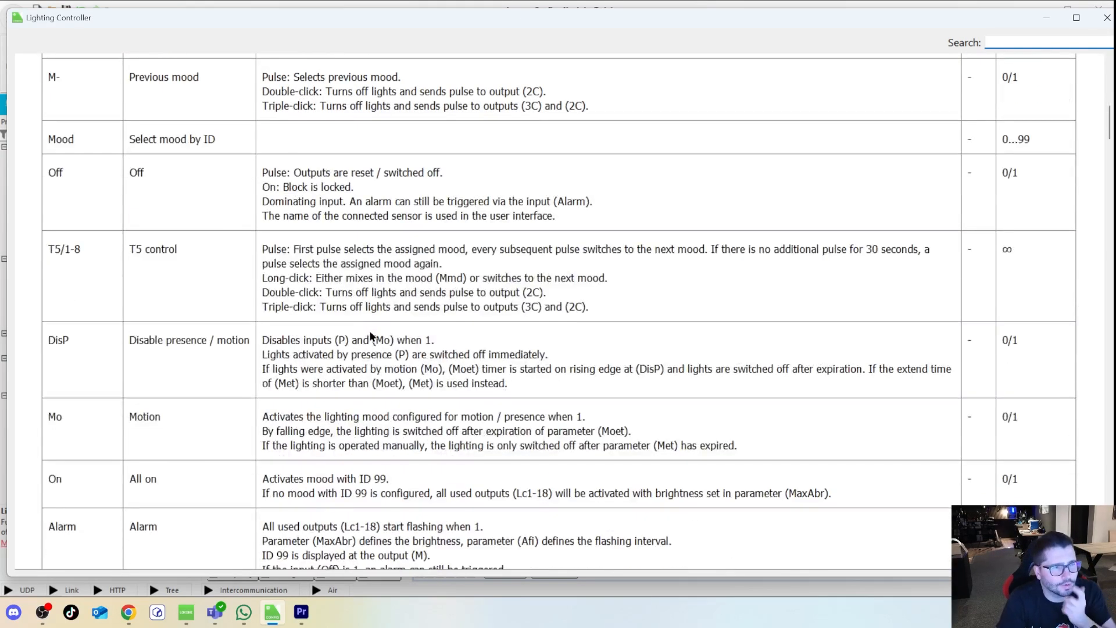
{"action": "scroll", "coordinate": [260, 333], "scroll_direction": "down", "scroll_amount": 3}
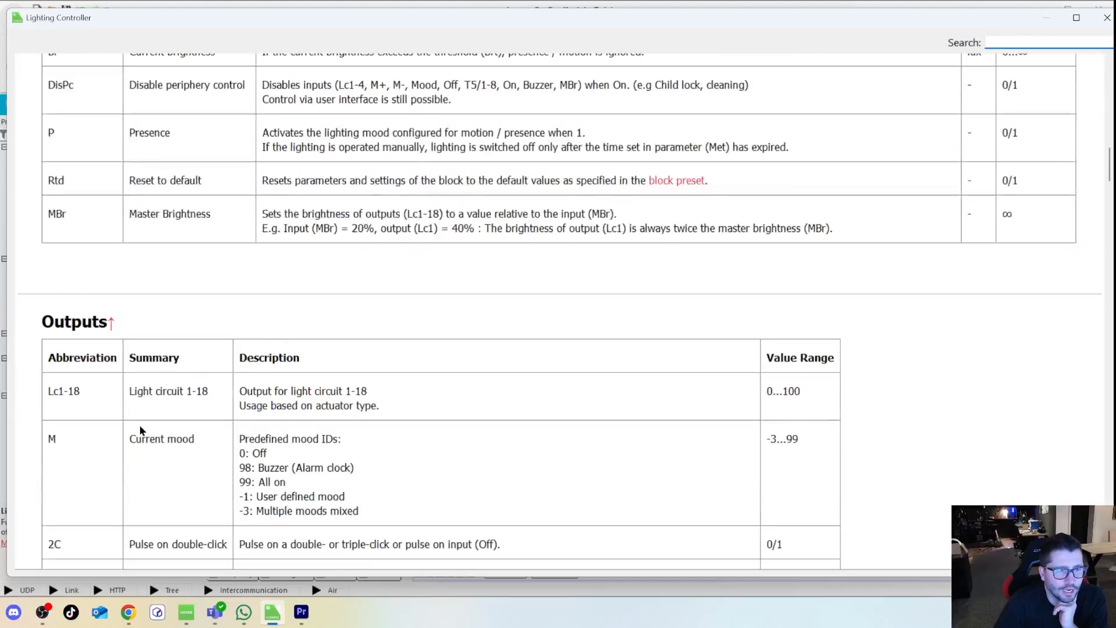
Step: Read the Outputs table entries for Lc1-18, the current mood M, and the 2C and 3C click pulses
{"action": "left_click_drag", "start_coordinate": [48, 274], "coordinate": [88, 278]}
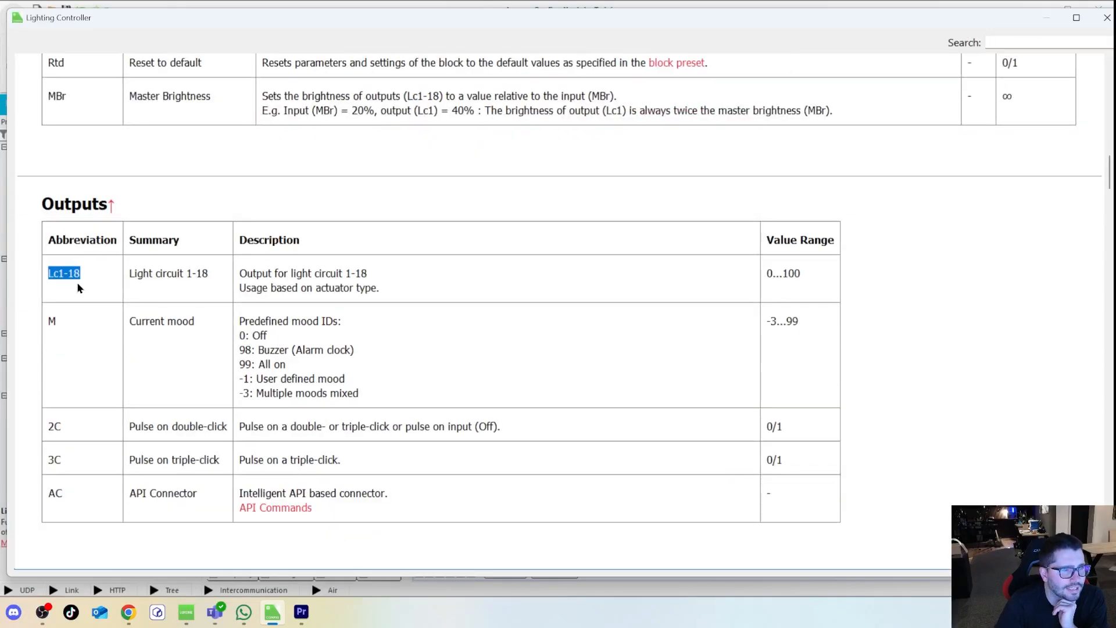
{"action": "left_click_drag", "start_coordinate": [82, 324], "coordinate": [51, 324]}
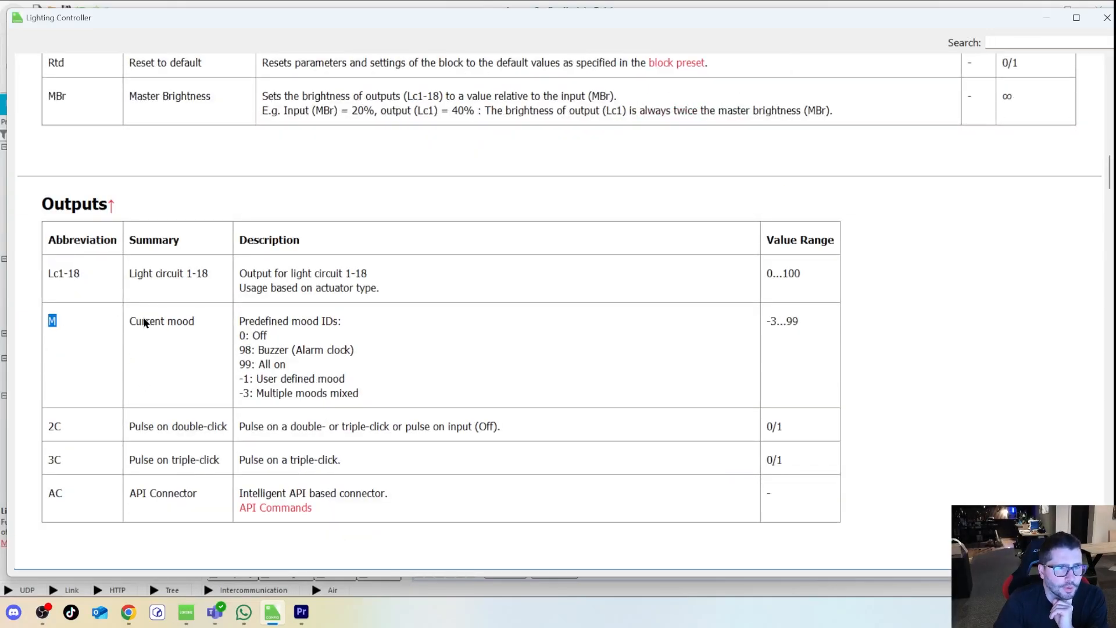
{"action": "left_click_drag", "start_coordinate": [131, 321], "coordinate": [196, 324]}
{"action": "left_click", "coordinate": [47, 428]}
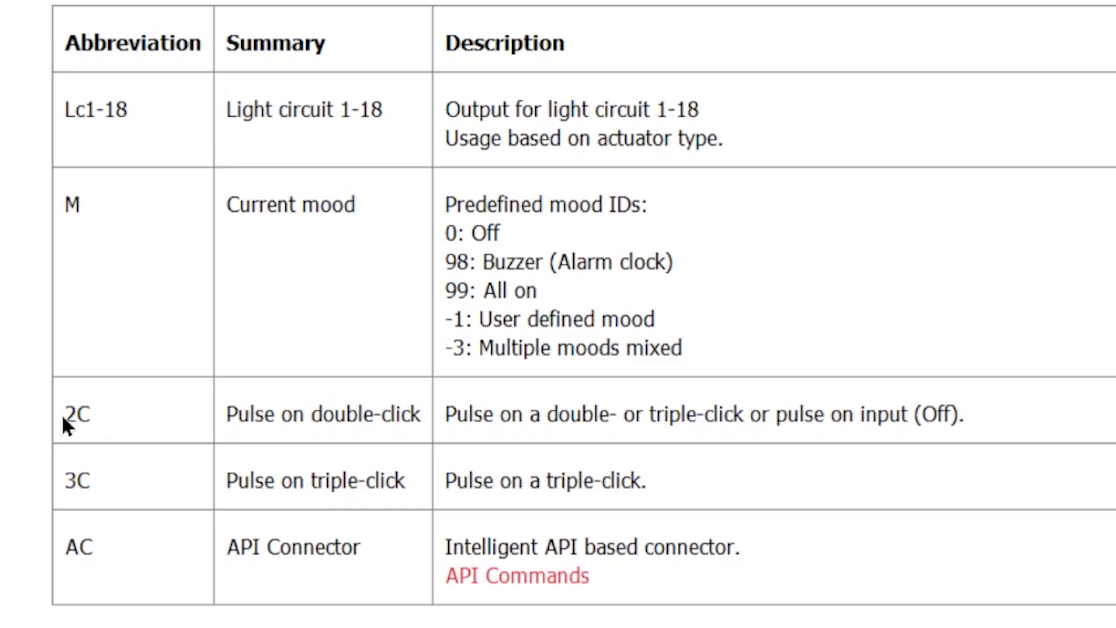
{"action": "left_click_drag", "start_coordinate": [67, 489], "coordinate": [77, 491]}
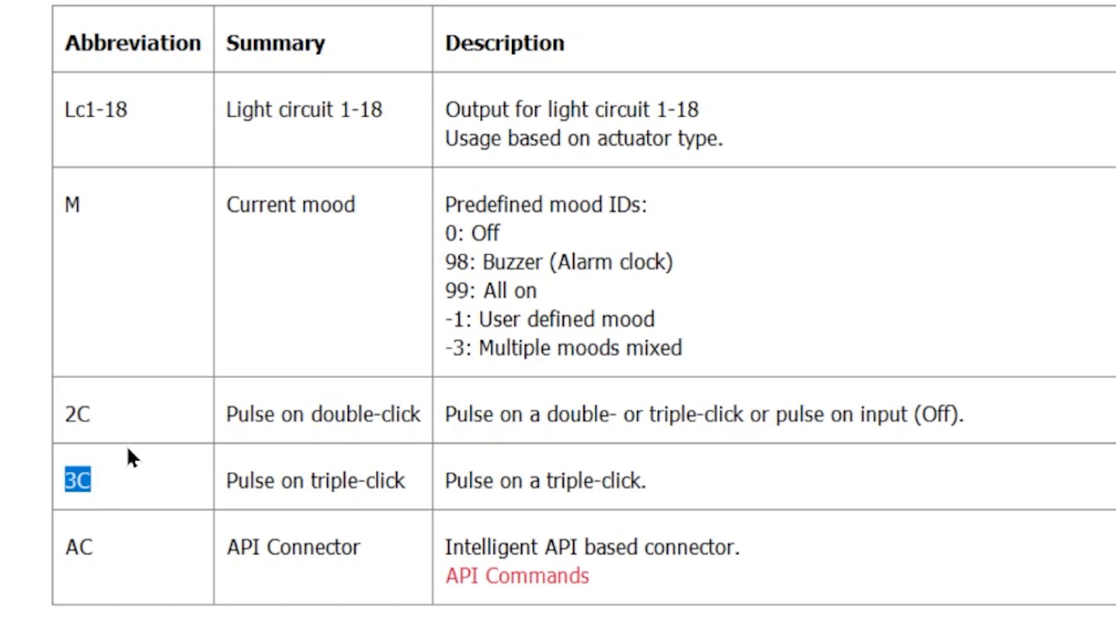
Step: Read the Rem remanence input's description in the Parameters table, including what happens after a Miniserver reboot
{"action": "scroll", "coordinate": [391, 410], "scroll_direction": "down", "scroll_amount": 5}
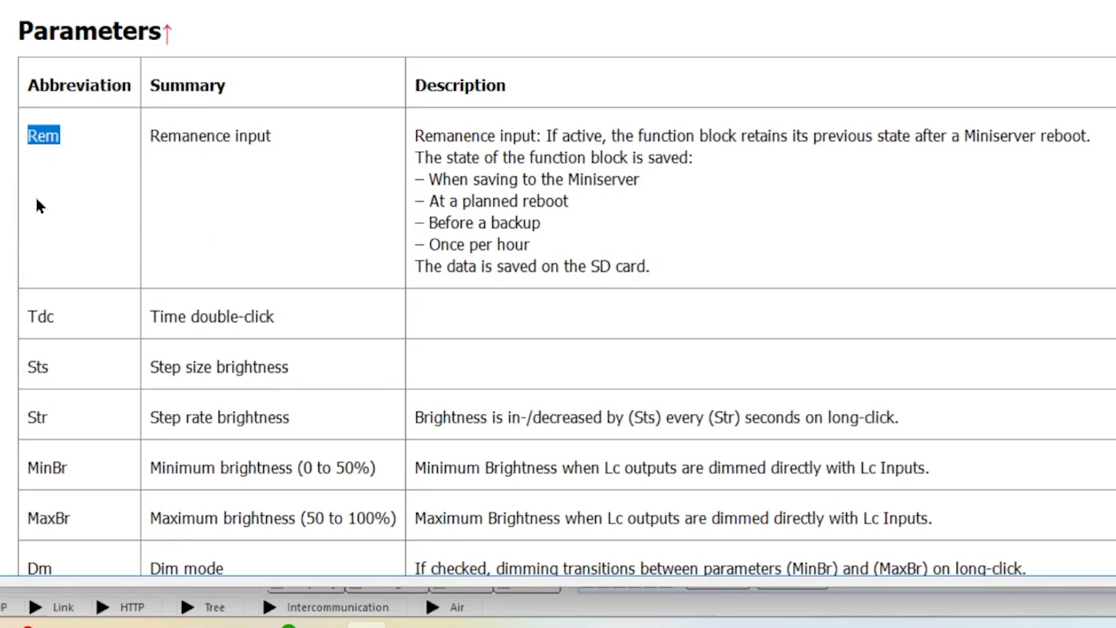
{"action": "left_click", "coordinate": [423, 135]}
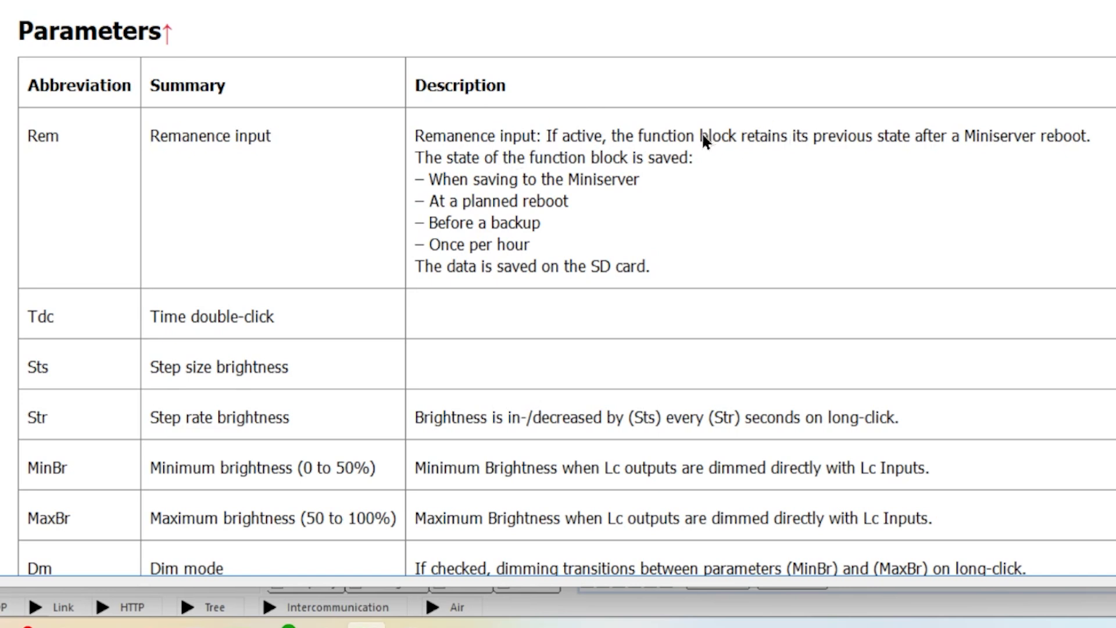
{"action": "left_click_drag", "start_coordinate": [753, 137], "coordinate": [1096, 136]}
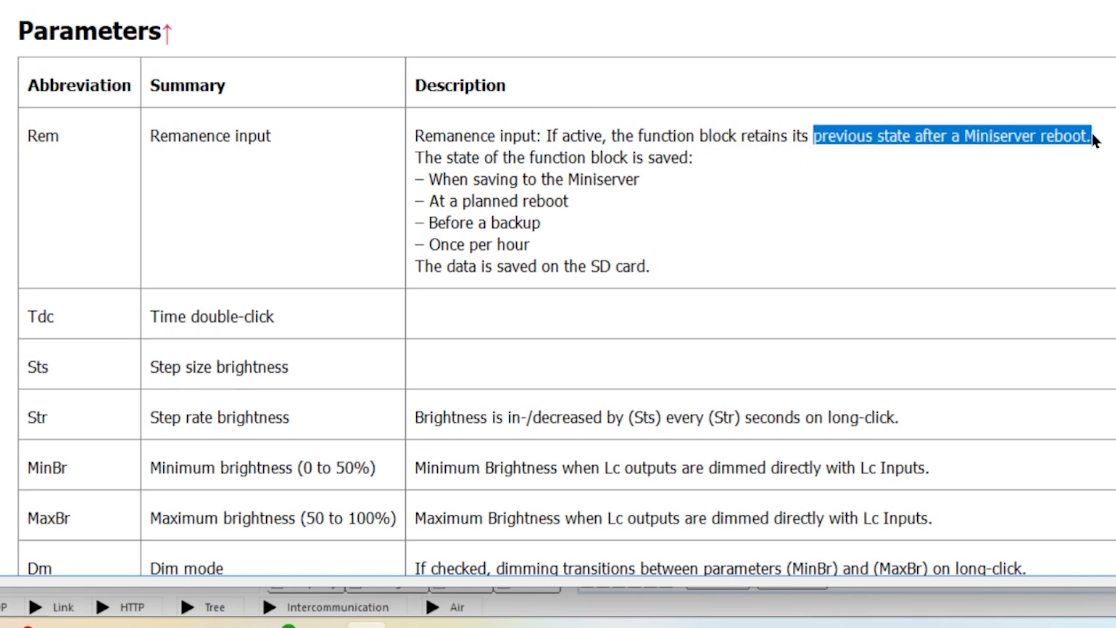
{"action": "left_click", "coordinate": [837, 211]}
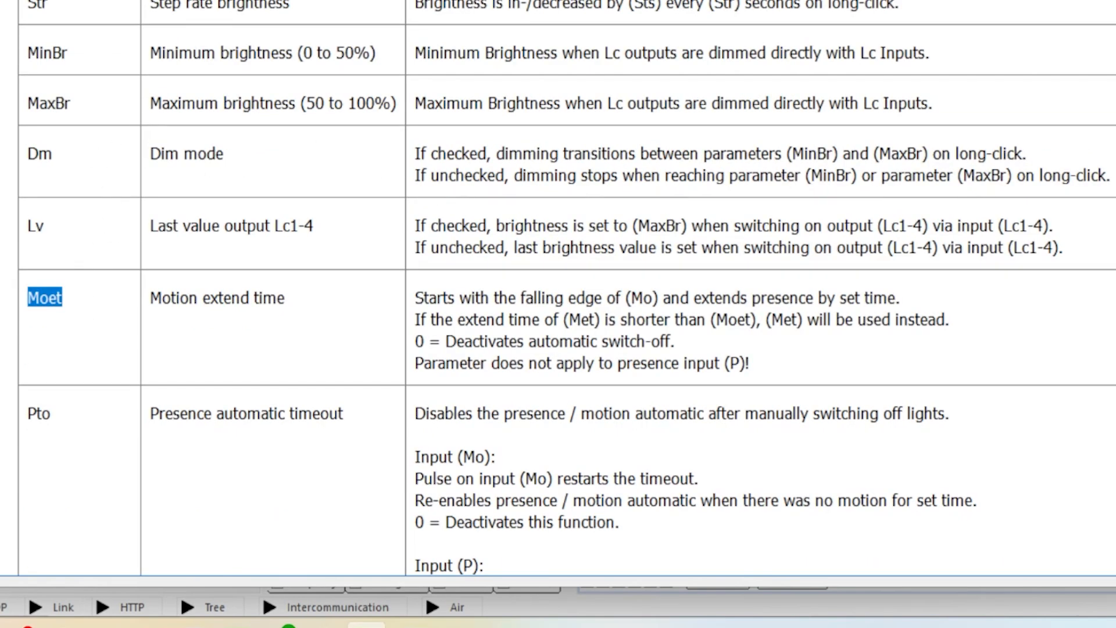
Step: Read the Moet motion extend time description, including the falling edge of Mo and the note on presence input P
{"action": "left_click_drag", "start_coordinate": [64, 2], "coordinate": [274, 250]}
{"action": "left_click", "coordinate": [264, 281]}
{"action": "triple_click", "coordinate": [221, 297]}
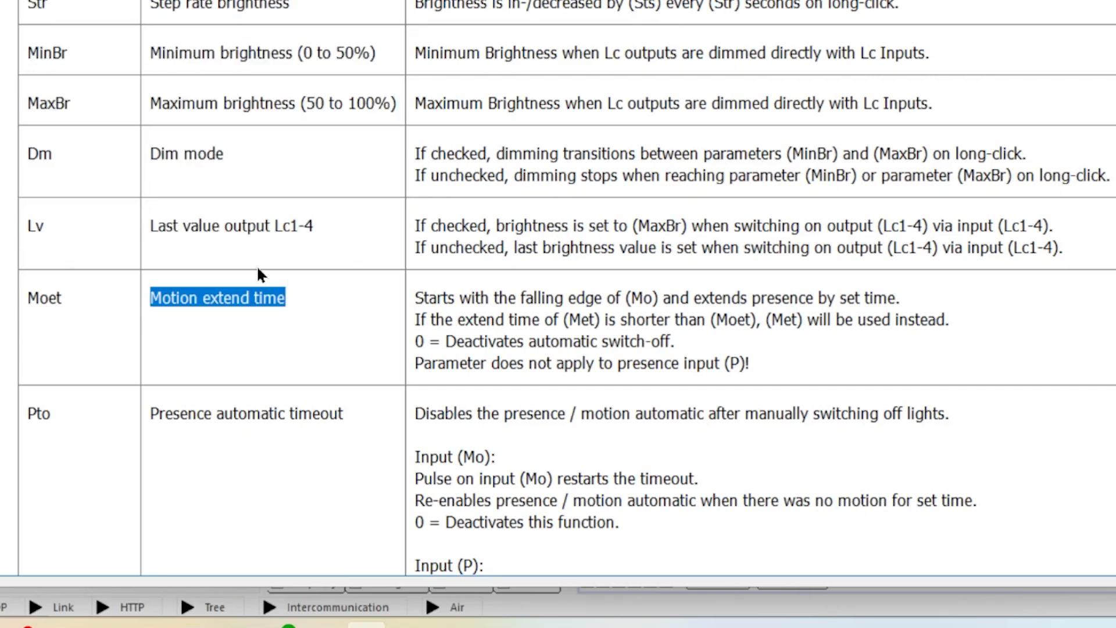
{"action": "left_click_drag", "start_coordinate": [987, 290], "coordinate": [955, 294]}
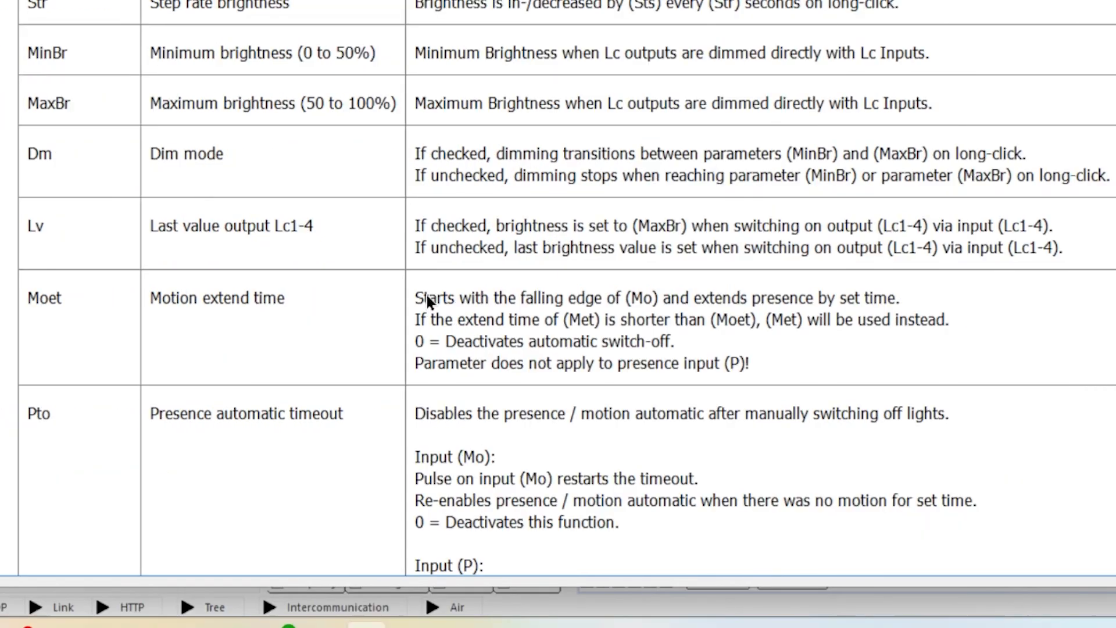
{"action": "left_click_drag", "start_coordinate": [462, 299], "coordinate": [643, 307]}
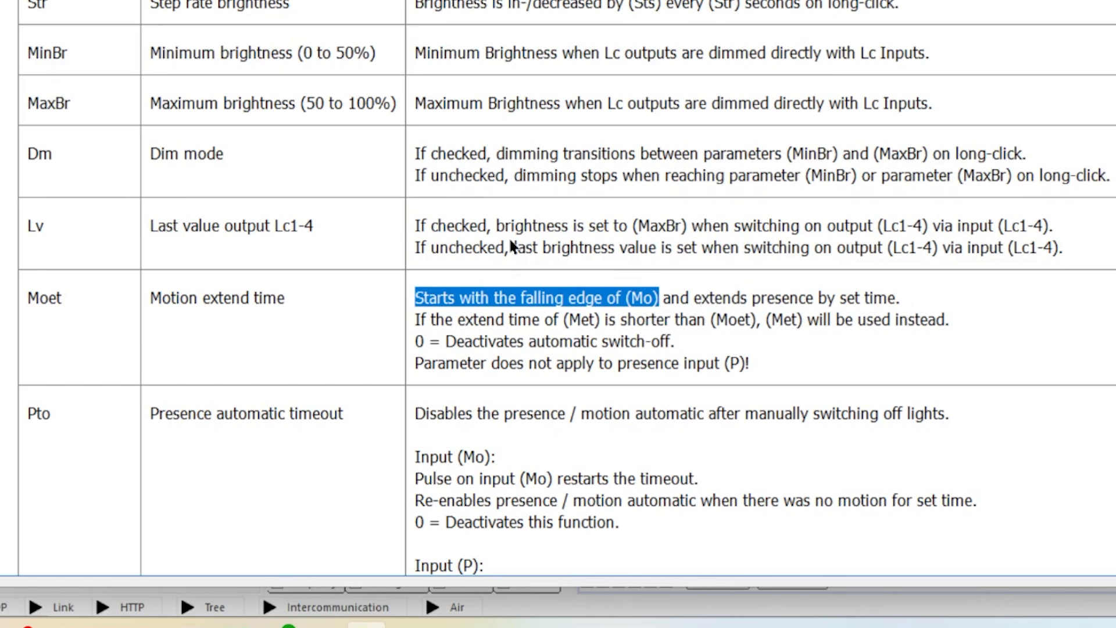
{"action": "double_click", "coordinate": [735, 363]}
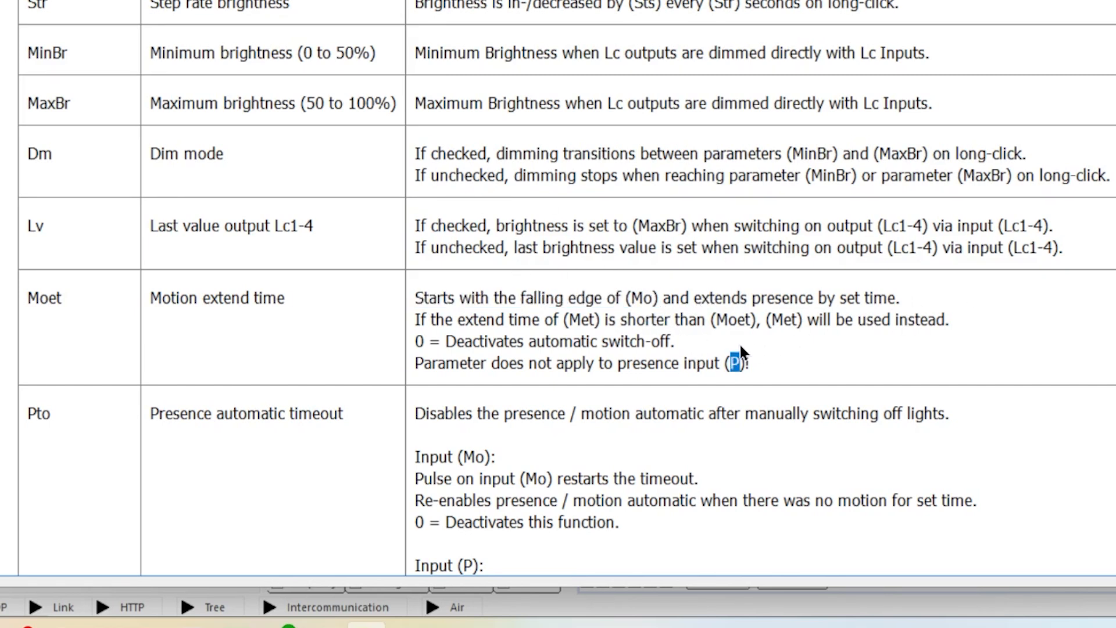
{"action": "left_click", "coordinate": [678, 341]}
{"action": "key", "text": "alt+F4"}
Step: In Paint, sketch a vertical and a horizontal axis with arrowheads and label the horizontal one "time"
{"action": "left_click", "coordinate": [758, 319]}
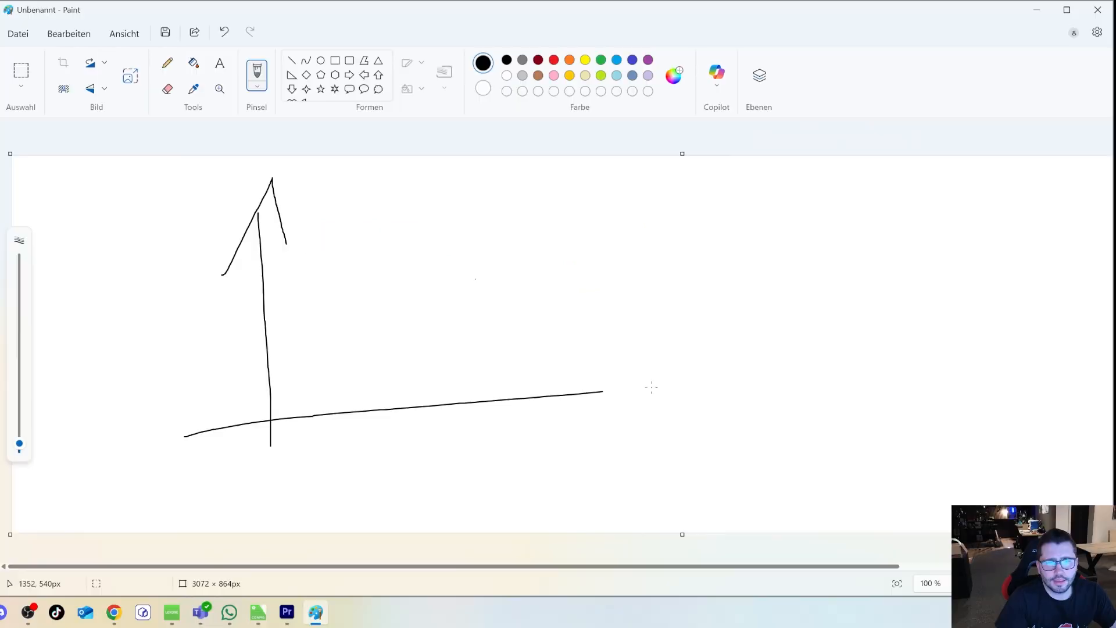
{"action": "mouse_move", "coordinate": [599, 391]}
{"action": "left_mouse_down"}
{"action": "mouse_move", "coordinate": [915, 365]}
{"action": "mouse_move", "coordinate": [872, 417]}
{"action": "mouse_move", "coordinate": [924, 461]}
{"action": "mouse_move", "coordinate": [917, 445]}
{"action": "left_mouse_up"}
{"action": "left_click_drag", "start_coordinate": [935, 444], "coordinate": [949, 443]}
{"action": "left_click_drag", "start_coordinate": [951, 451], "coordinate": [1011, 459]}
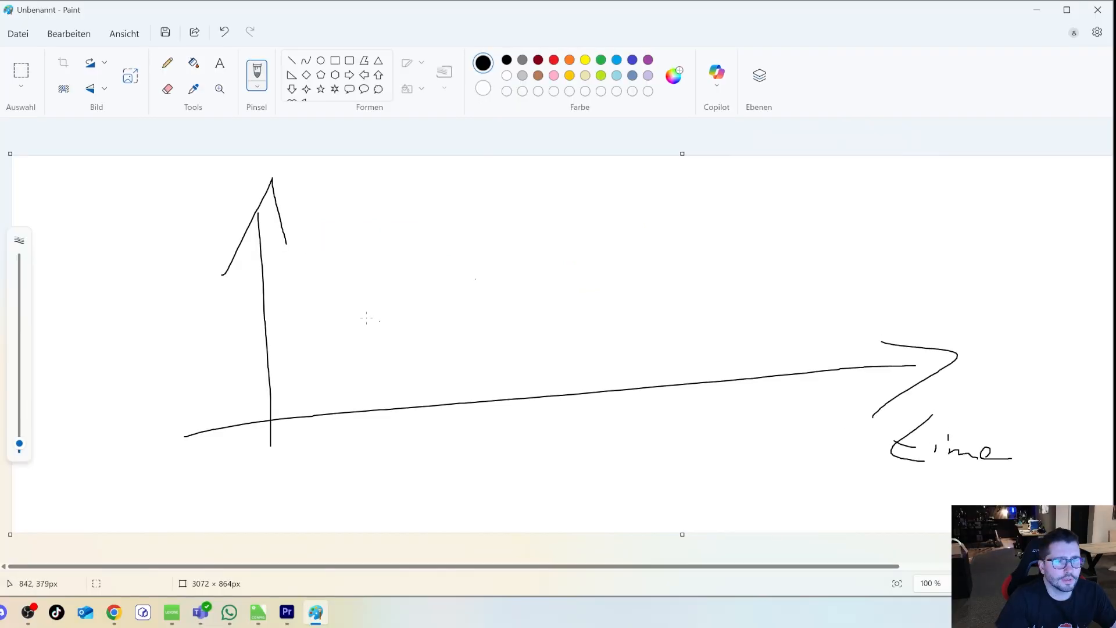
Step: Add a tick labelled "Mo" on the vertical axis and choose red as the brush colour
{"action": "mouse_move", "coordinate": [278, 300]}
{"action": "left_mouse_down"}
{"action": "mouse_move", "coordinate": [213, 296]}
{"action": "mouse_move", "coordinate": [228, 298]}
{"action": "left_mouse_up"}
{"action": "mouse_move", "coordinate": [239, 303]}
{"action": "left_mouse_down"}
{"action": "mouse_move", "coordinate": [231, 314]}
{"action": "mouse_move", "coordinate": [241, 304]}
{"action": "left_mouse_up"}
{"action": "left_click", "coordinate": [553, 62]}
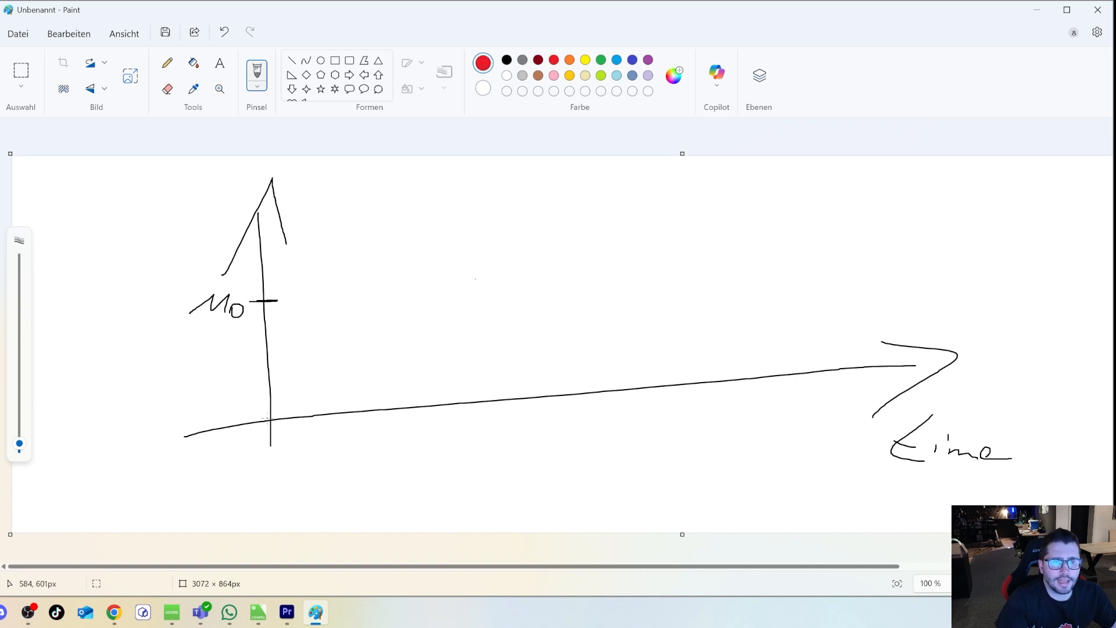
Step: Draw the motion signal in red, rising from the time axis to the Mo level and continuing horizontally
{"action": "mouse_move", "coordinate": [273, 420]}
{"action": "left_mouse_down"}
{"action": "mouse_move", "coordinate": [312, 415]}
{"action": "mouse_move", "coordinate": [336, 393]}
{"action": "mouse_move", "coordinate": [321, 289]}
{"action": "mouse_move", "coordinate": [433, 280]}
{"action": "left_mouse_up"}
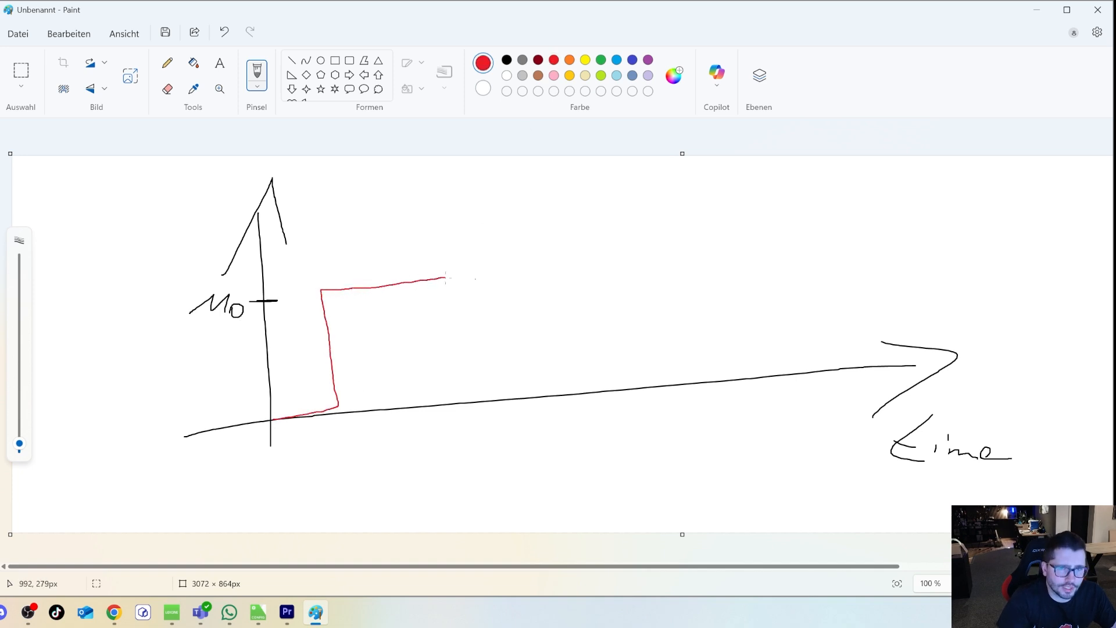
Step: Switch to Loxone Config, select the Living Room's Motion Sensor Tree and inspect its Overrun Duration Following Motion setting
{"action": "left_click", "coordinate": [258, 612]}
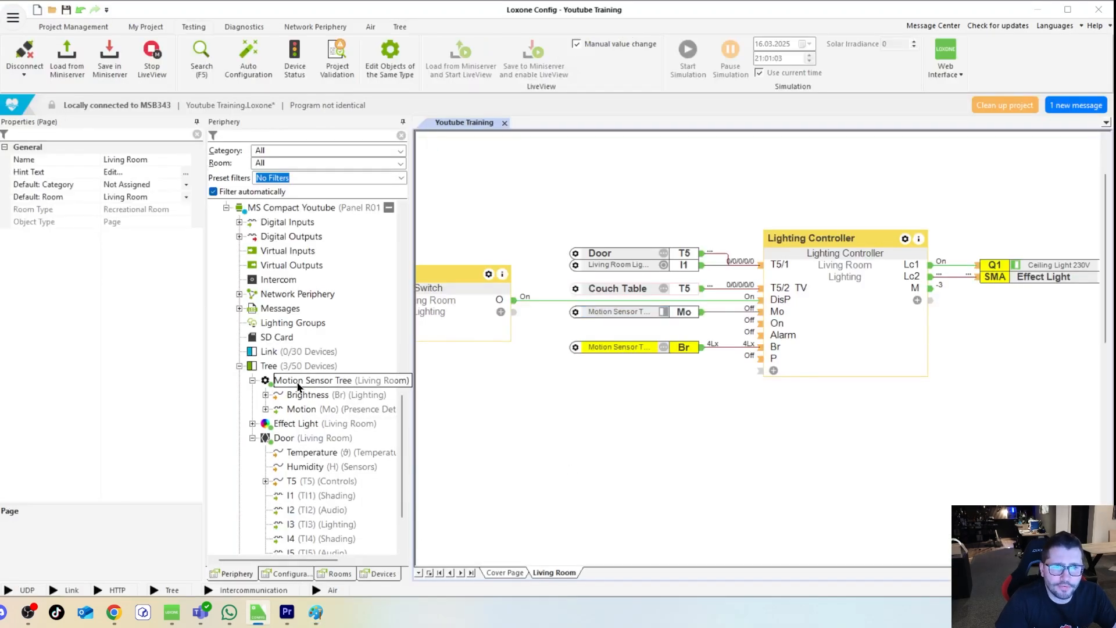
{"action": "left_click", "coordinate": [298, 383]}
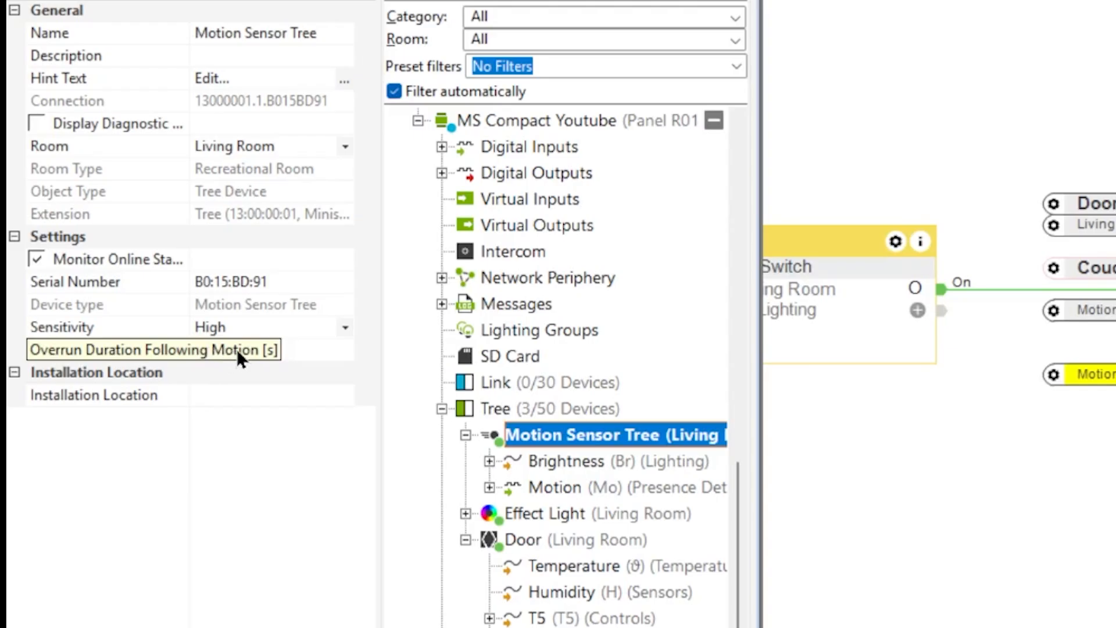
{"action": "left_click", "coordinate": [118, 332]}
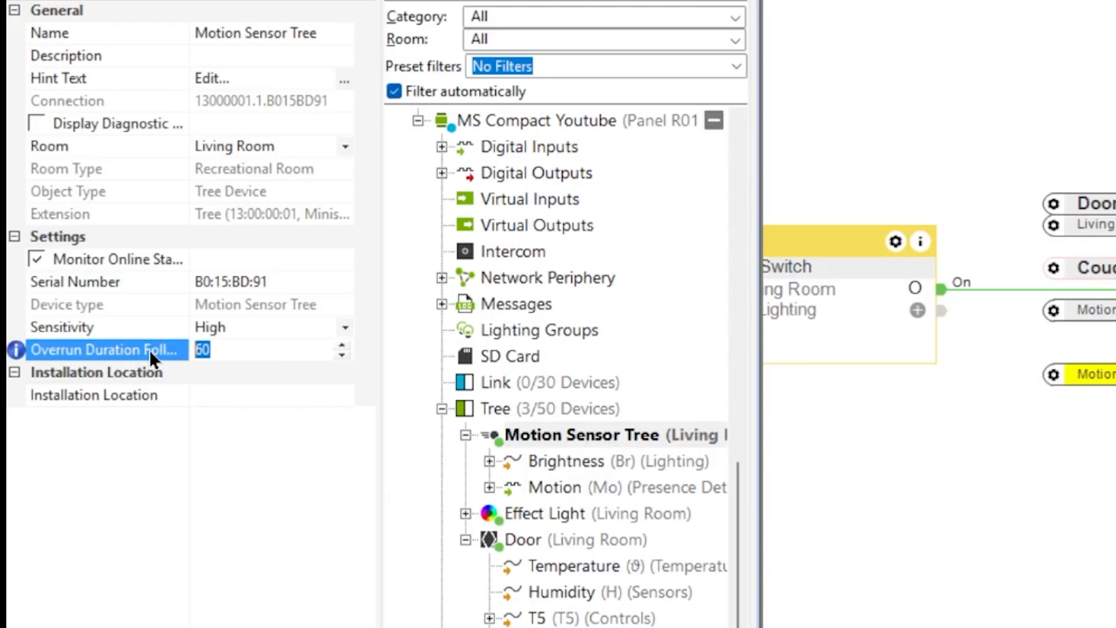
{"action": "left_click", "coordinate": [230, 350]}
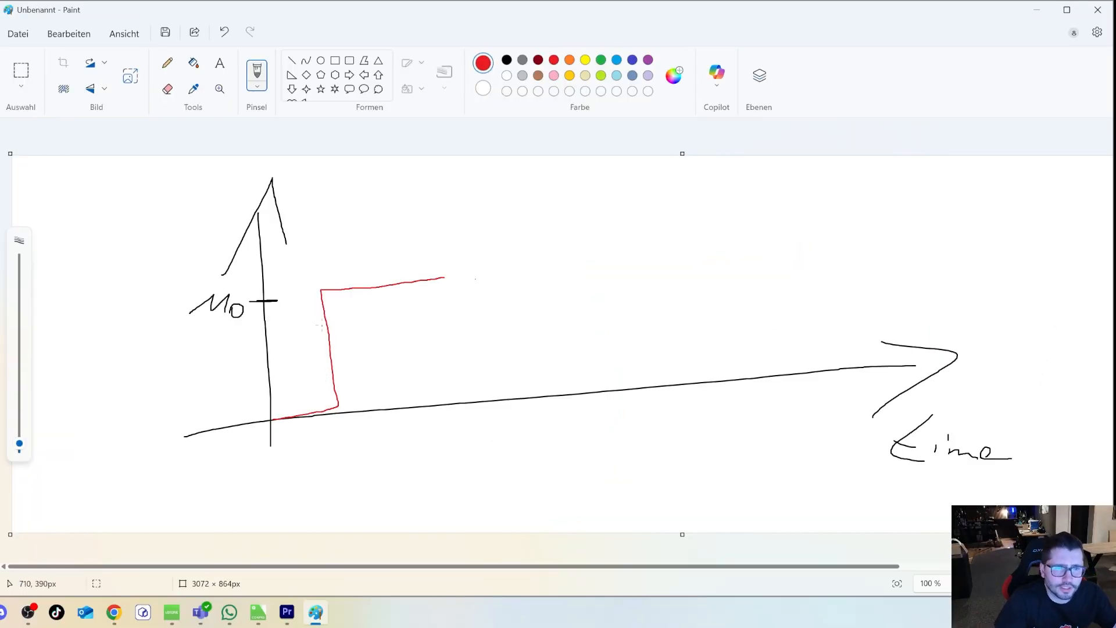
Step: In Paint, mark the rising edge with an upward arrowhead and a stick figure below it, and label the high signal "60s"
{"action": "mouse_move", "coordinate": [322, 364]}
{"action": "left_mouse_down"}
{"action": "mouse_move", "coordinate": [333, 343]}
{"action": "mouse_move", "coordinate": [343, 355]}
{"action": "left_mouse_up"}
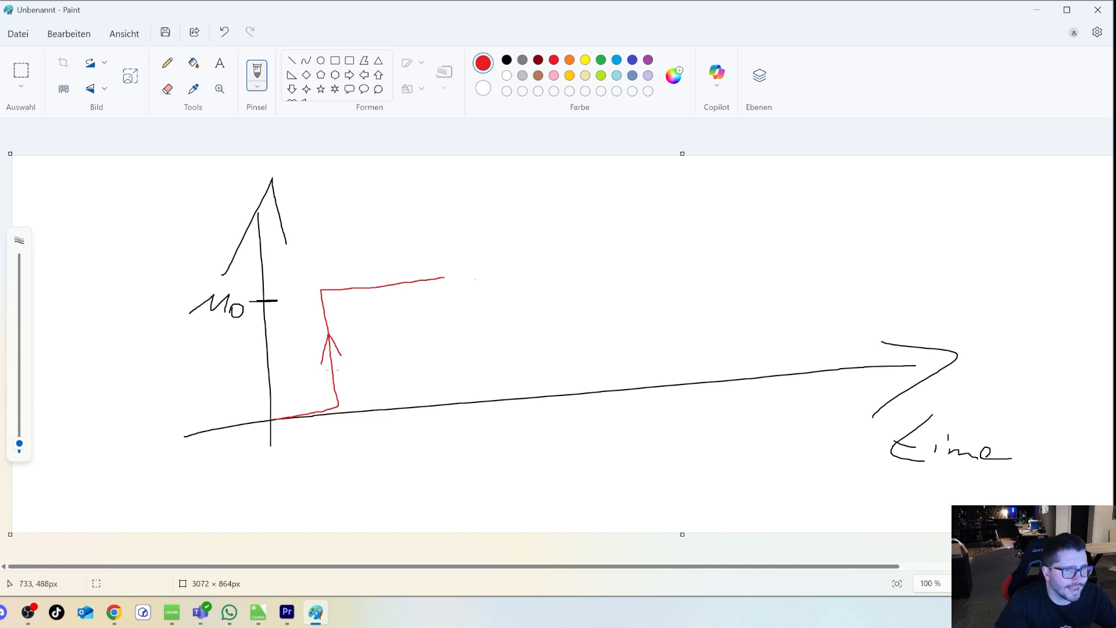
{"action": "mouse_move", "coordinate": [334, 432]}
{"action": "left_mouse_down"}
{"action": "mouse_move", "coordinate": [329, 474]}
{"action": "mouse_move", "coordinate": [329, 459]}
{"action": "mouse_move", "coordinate": [351, 451]}
{"action": "left_mouse_up"}
{"action": "mouse_move", "coordinate": [330, 472]}
{"action": "left_mouse_down"}
{"action": "mouse_move", "coordinate": [315, 484]}
{"action": "mouse_move", "coordinate": [346, 486]}
{"action": "left_mouse_up"}
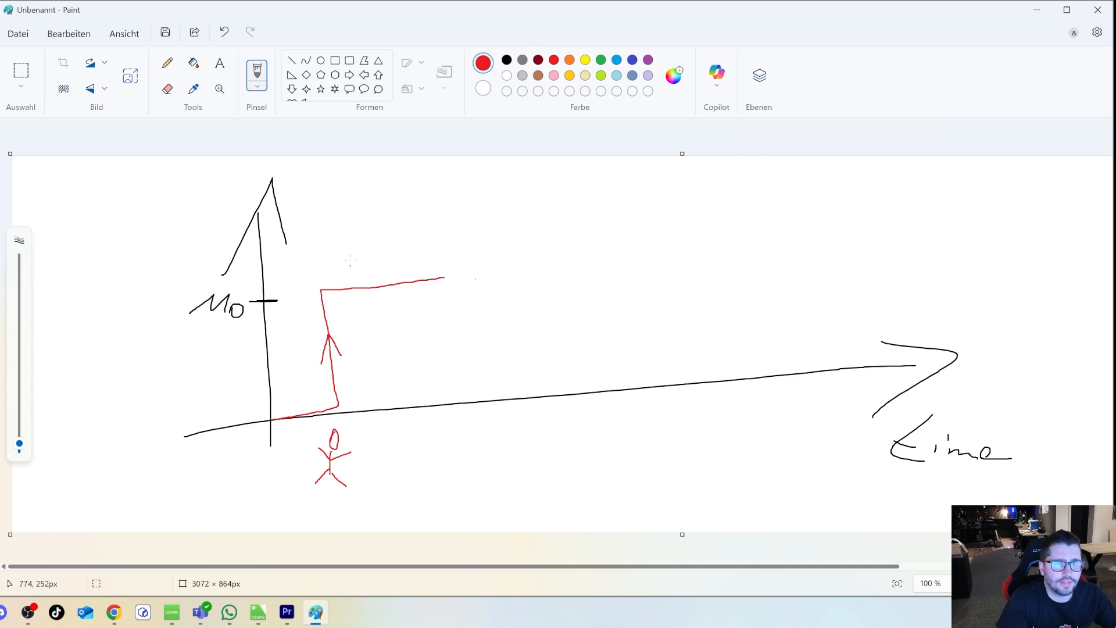
{"action": "mouse_move", "coordinate": [355, 244]}
{"action": "left_mouse_down"}
{"action": "mouse_move", "coordinate": [346, 265]}
{"action": "mouse_move", "coordinate": [367, 252]}
{"action": "mouse_move", "coordinate": [384, 266]}
{"action": "left_mouse_up"}
Step: Return to Loxone Config and read the description of the motion sensor's overrun duration
{"action": "left_click", "coordinate": [258, 611]}
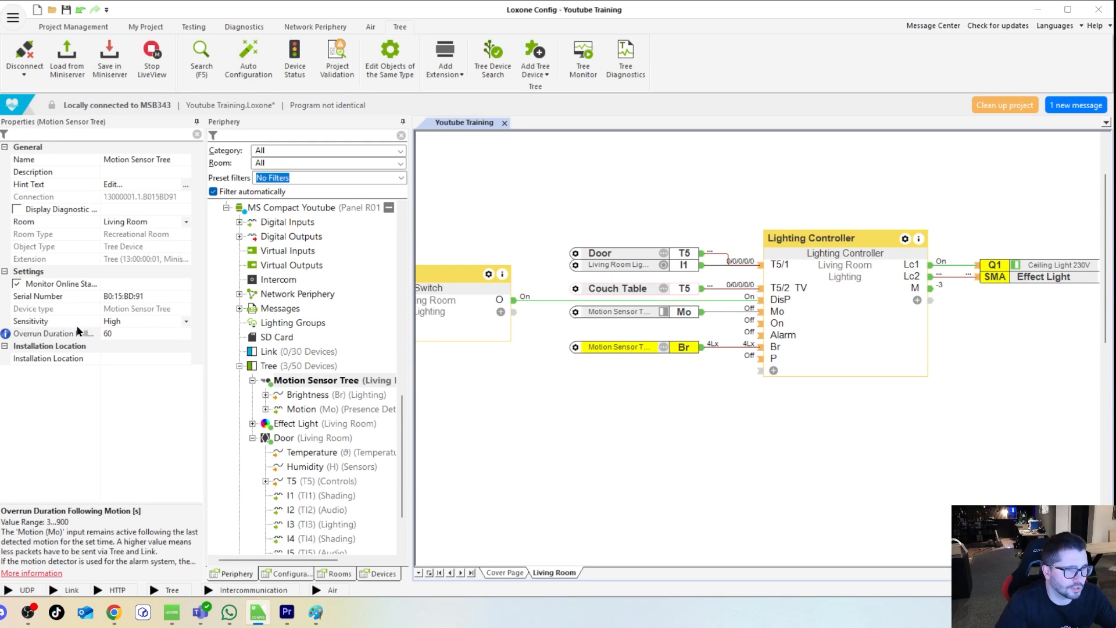
{"action": "left_click", "coordinate": [302, 384]}
{"action": "left_click", "coordinate": [125, 333]}
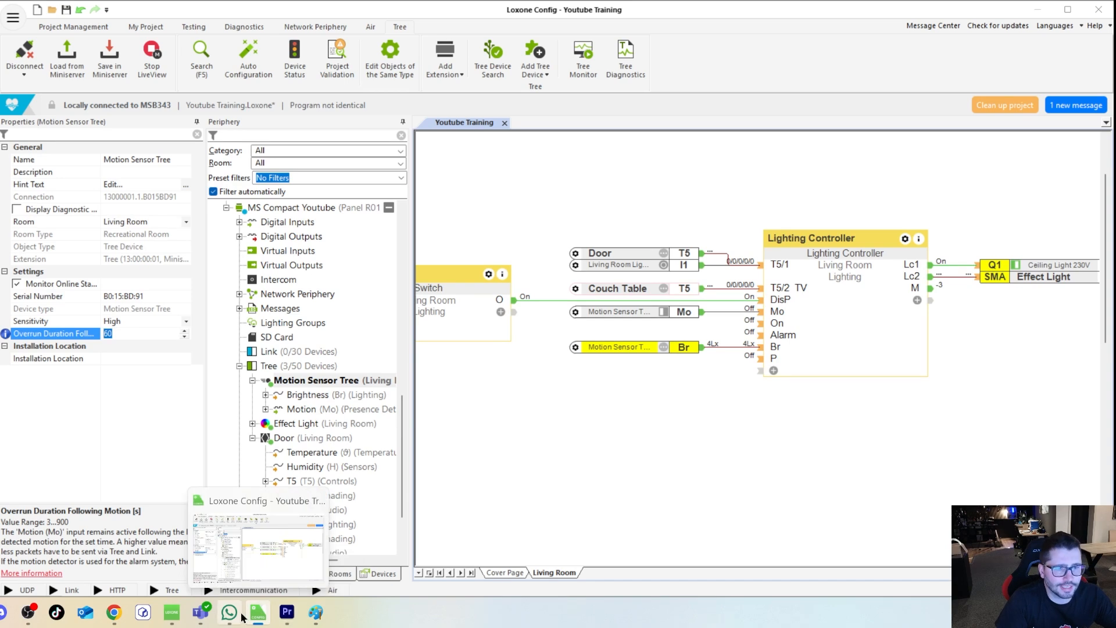
Step: Back in Paint, continue the red signal with a falling edge to the time axis and a low line along it
{"action": "mouse_move", "coordinate": [321, 617]}
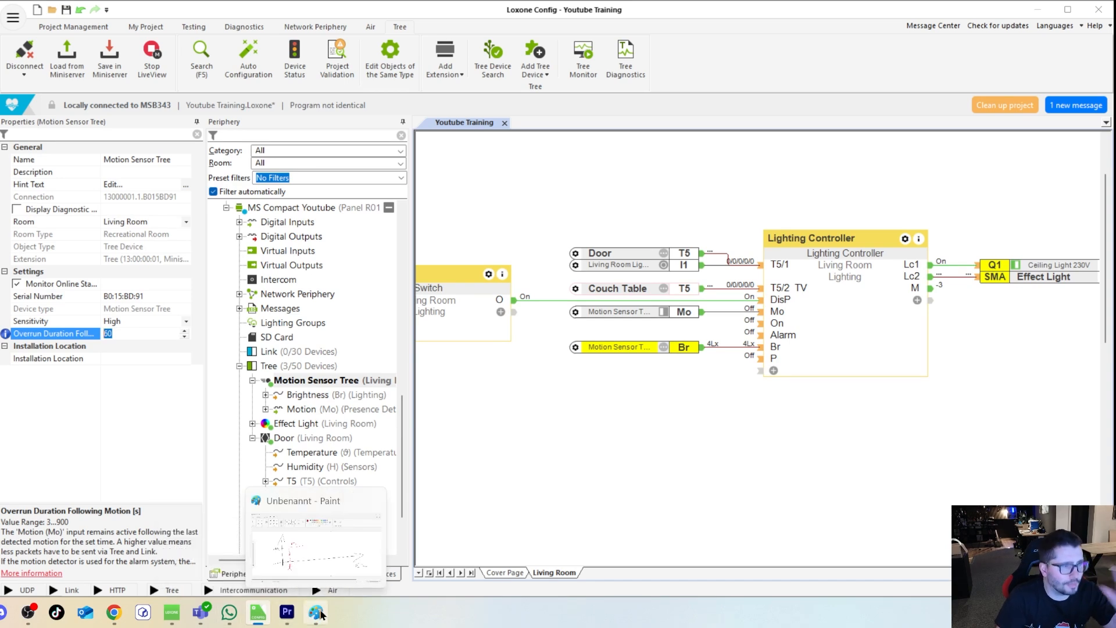
{"action": "left_click", "coordinate": [319, 613]}
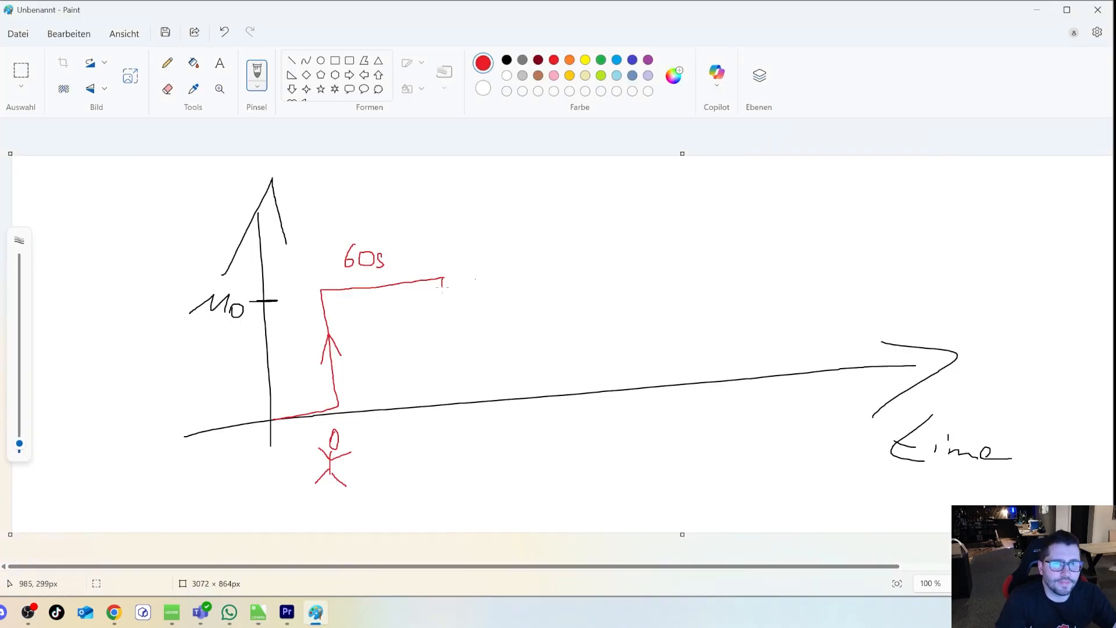
{"action": "mouse_move", "coordinate": [443, 286]}
{"action": "left_mouse_down"}
{"action": "mouse_move", "coordinate": [455, 385]}
{"action": "mouse_move", "coordinate": [536, 393]}
{"action": "mouse_move", "coordinate": [757, 375]}
{"action": "left_mouse_up"}
Step: In green, draw a time span from the falling edge to an end tick, with "Moet" above it and "900s" below
{"action": "left_click", "coordinate": [602, 60]}
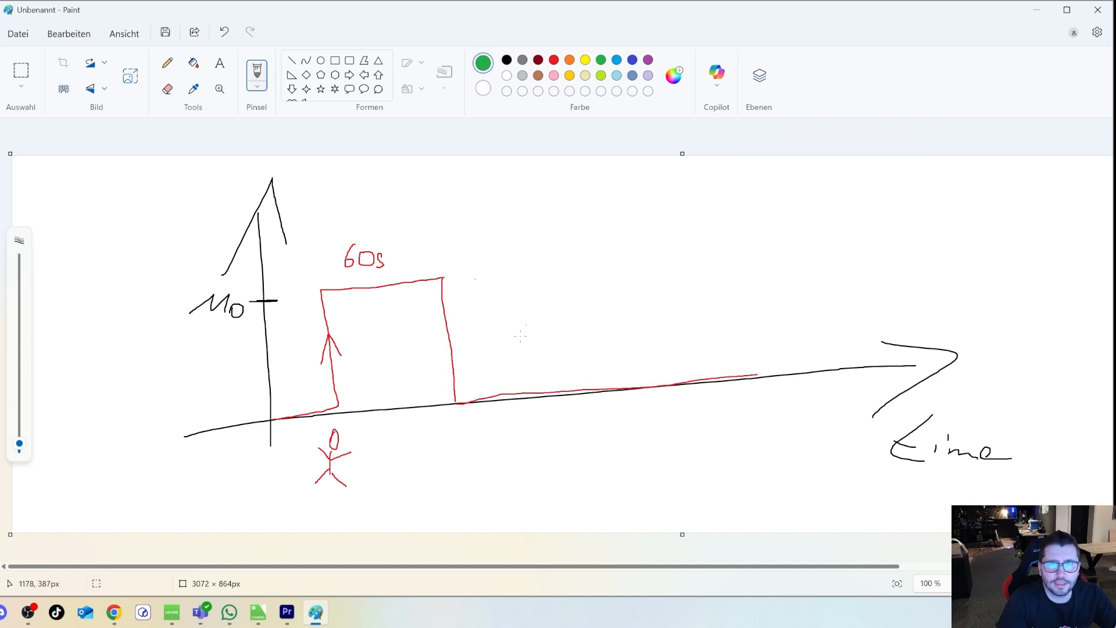
{"action": "mouse_move", "coordinate": [501, 284]}
{"action": "left_mouse_down"}
{"action": "mouse_move", "coordinate": [526, 279]}
{"action": "mouse_move", "coordinate": [544, 256]}
{"action": "mouse_move", "coordinate": [539, 272]}
{"action": "left_mouse_up"}
{"action": "left_click_drag", "start_coordinate": [543, 270], "coordinate": [565, 267]}
{"action": "left_click", "coordinate": [574, 270]}
{"action": "mouse_move", "coordinate": [586, 248]}
{"action": "left_mouse_down"}
{"action": "mouse_move", "coordinate": [577, 264]}
{"action": "mouse_move", "coordinate": [588, 276]}
{"action": "left_mouse_up"}
{"action": "left_click_drag", "start_coordinate": [449, 321], "coordinate": [713, 305]}
{"action": "mouse_move", "coordinate": [567, 319]}
{"action": "left_mouse_down"}
{"action": "mouse_move", "coordinate": [559, 338]}
{"action": "mouse_move", "coordinate": [605, 324]}
{"action": "left_mouse_up"}
{"action": "left_click_drag", "start_coordinate": [632, 323], "coordinate": [617, 333]}
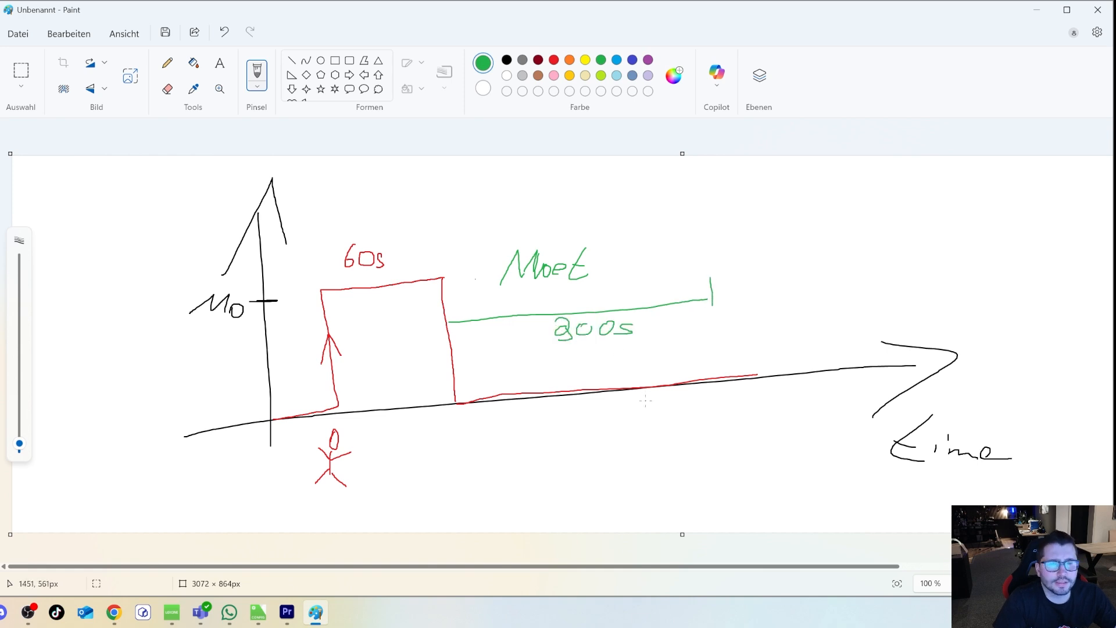
Step: In Loxone Config, select the Lighting Controller block and inspect its Moet motion extend time parameter
{"action": "left_click", "coordinate": [258, 612]}
{"action": "left_click", "coordinate": [835, 317]}
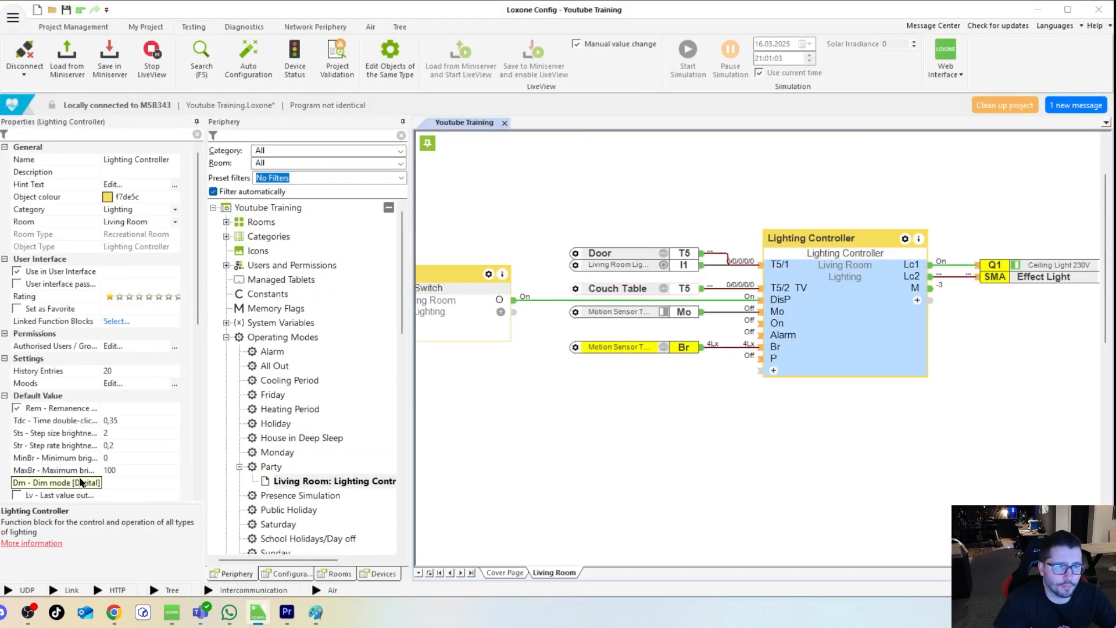
{"action": "scroll", "coordinate": [125, 419], "scroll_direction": "down", "scroll_amount": 3}
{"action": "left_click", "coordinate": [217, 393]}
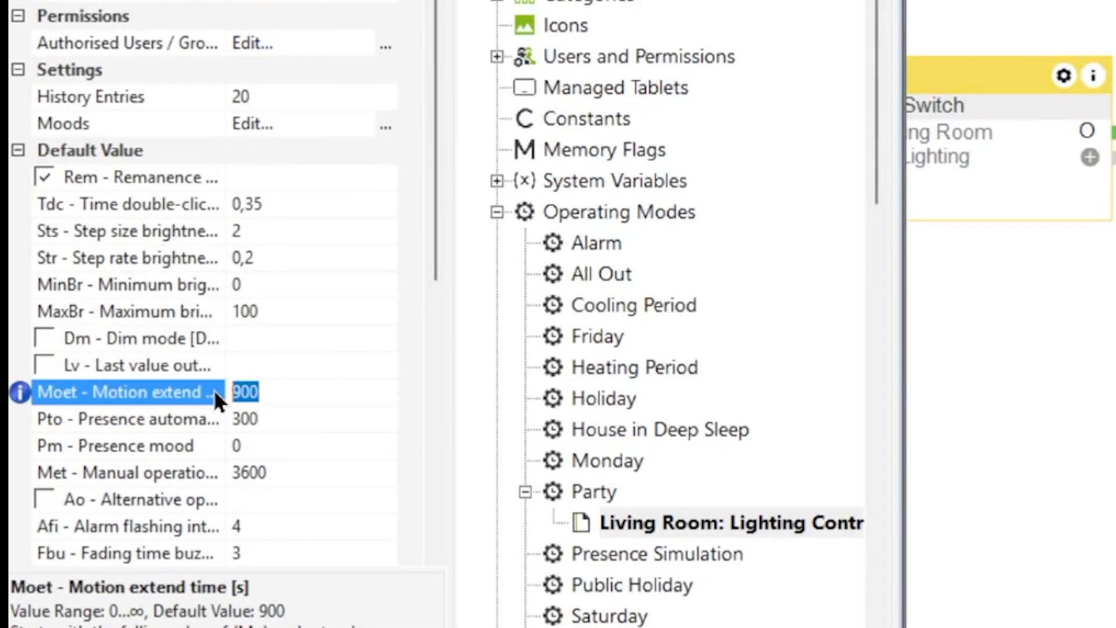